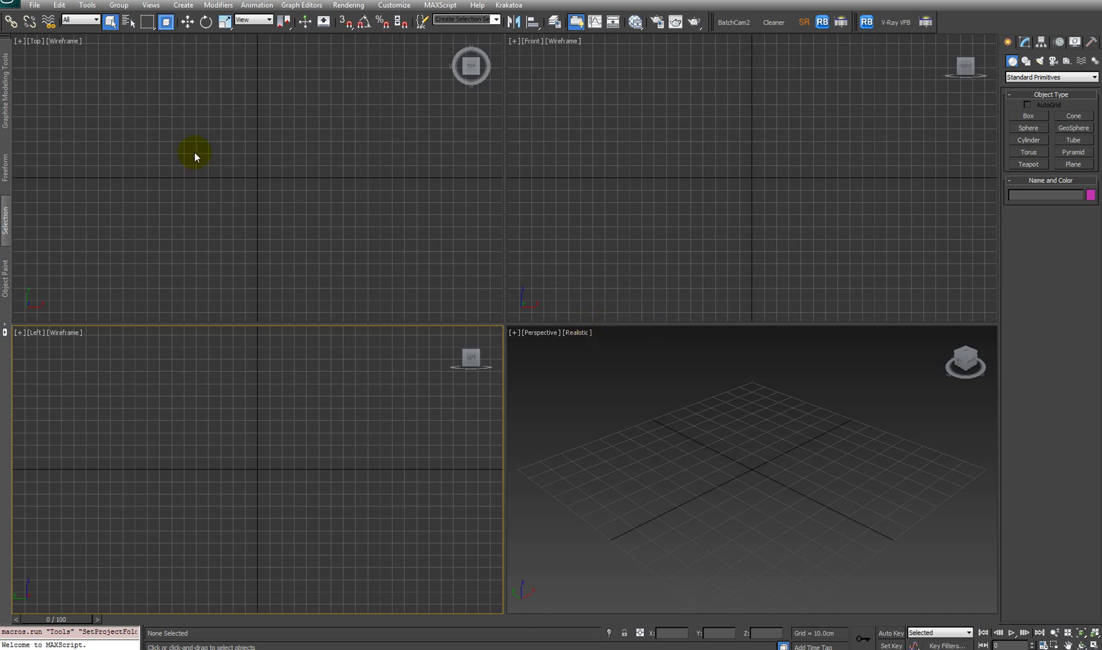
Create a House_tutorial folder inside 3dsmax_projects and set it as the project folder
click(18, 6)
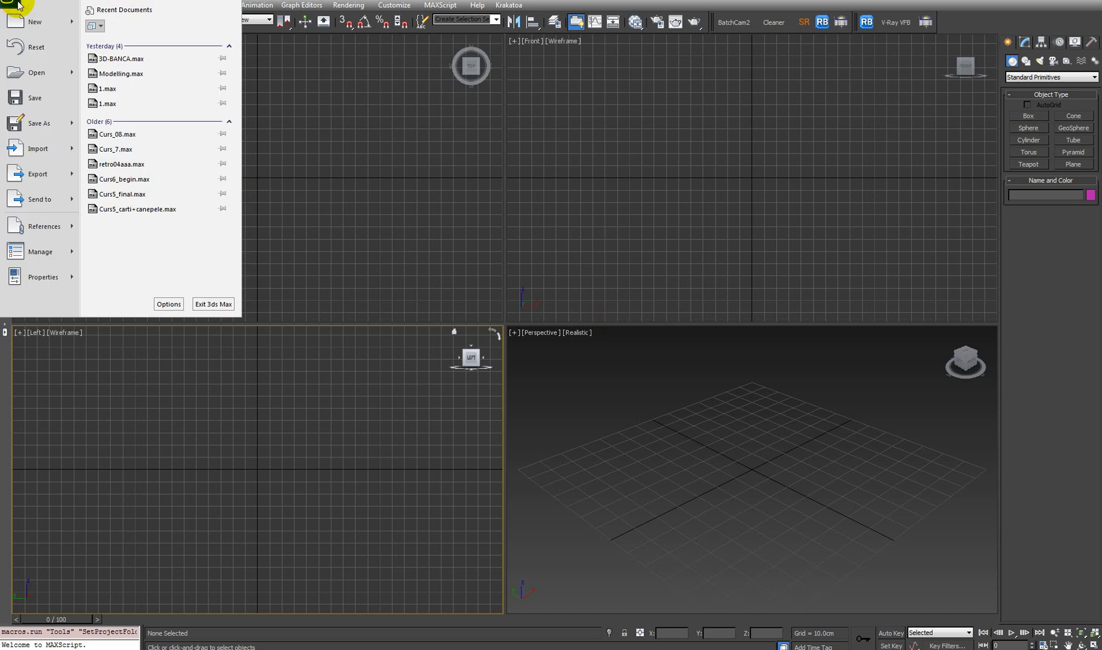
click(49, 239)
click(131, 48)
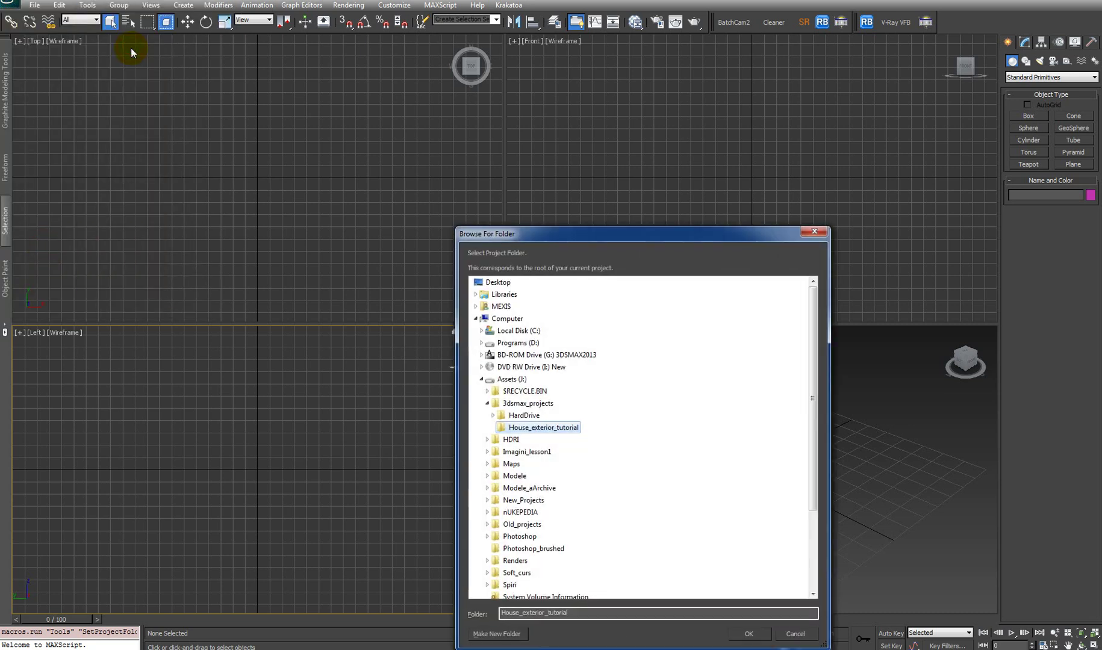
click(528, 403)
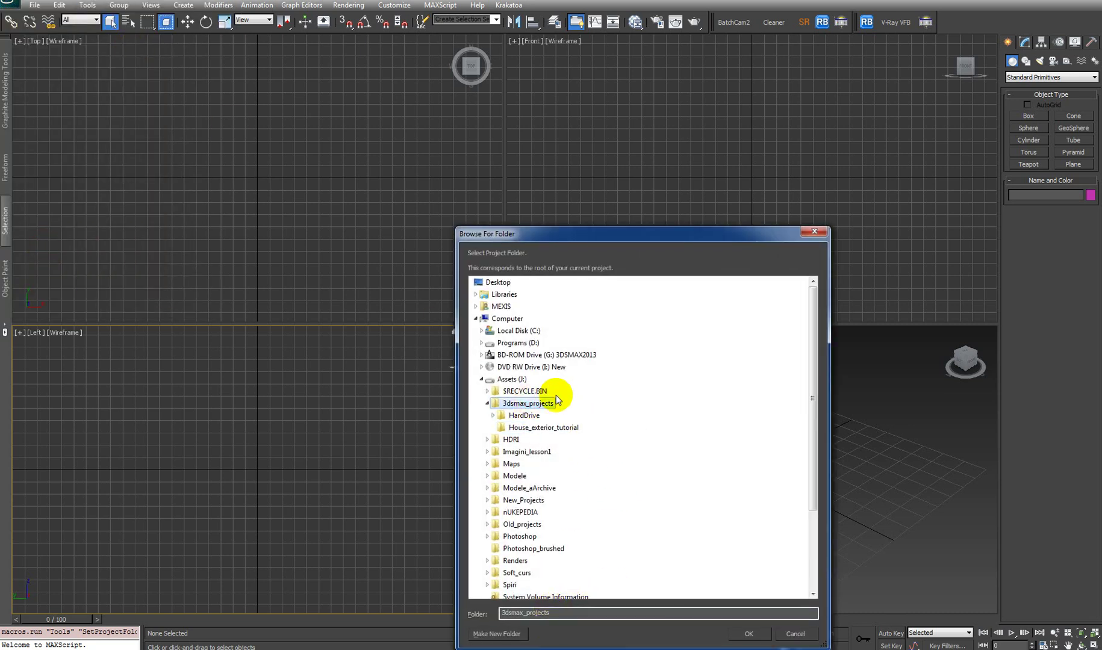
click(516, 637)
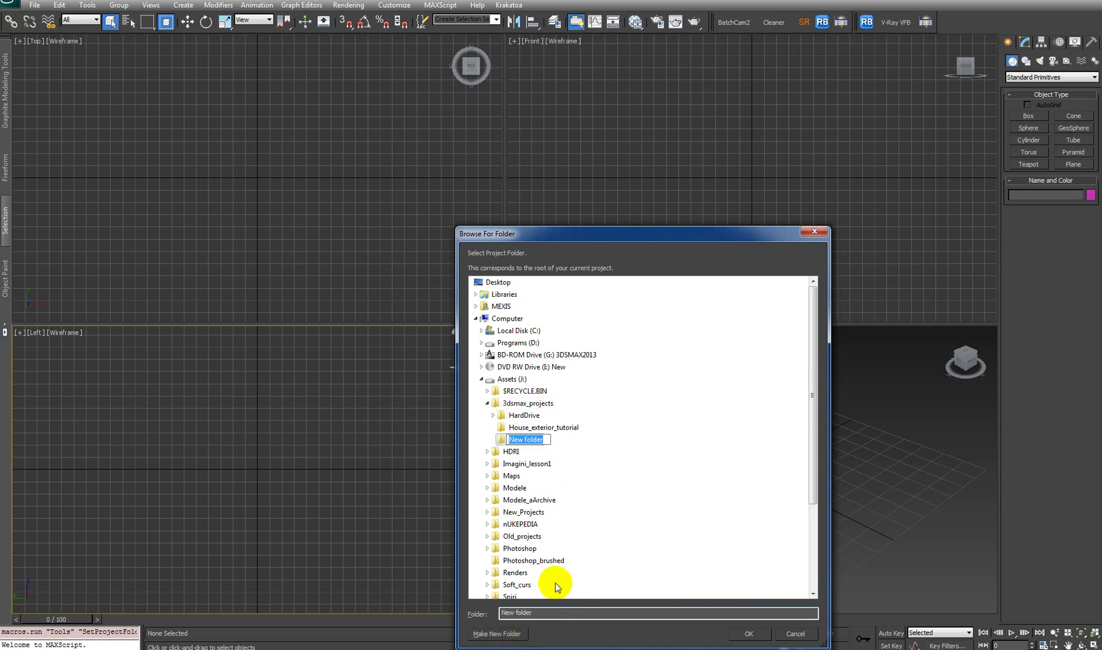
text(House_tutorial)
click(543, 428)
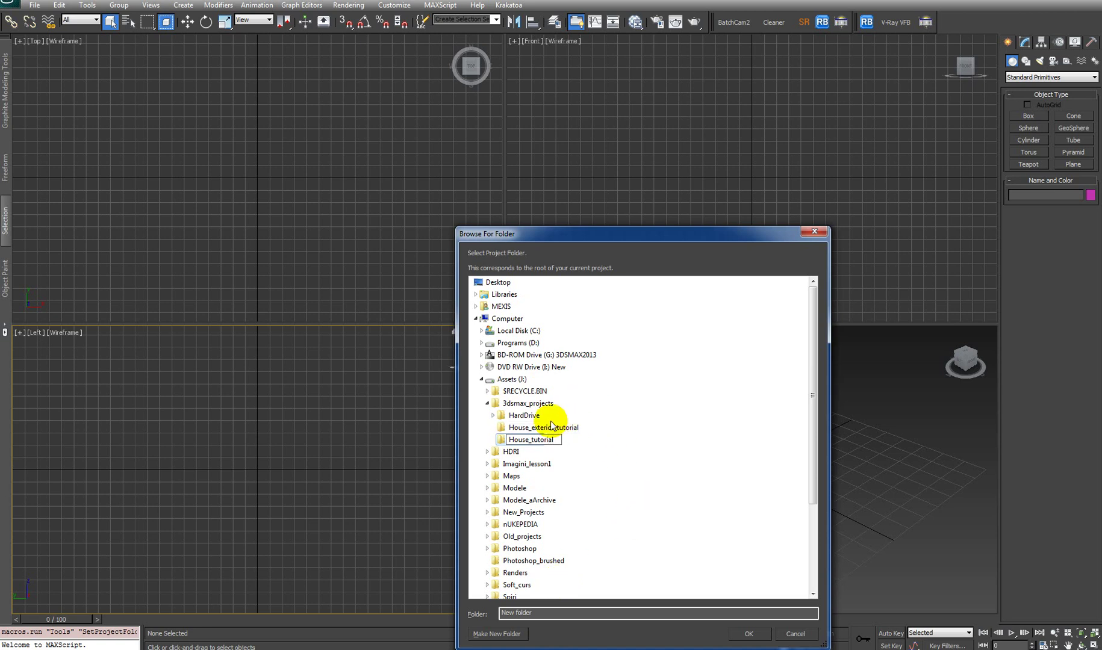
click(538, 444)
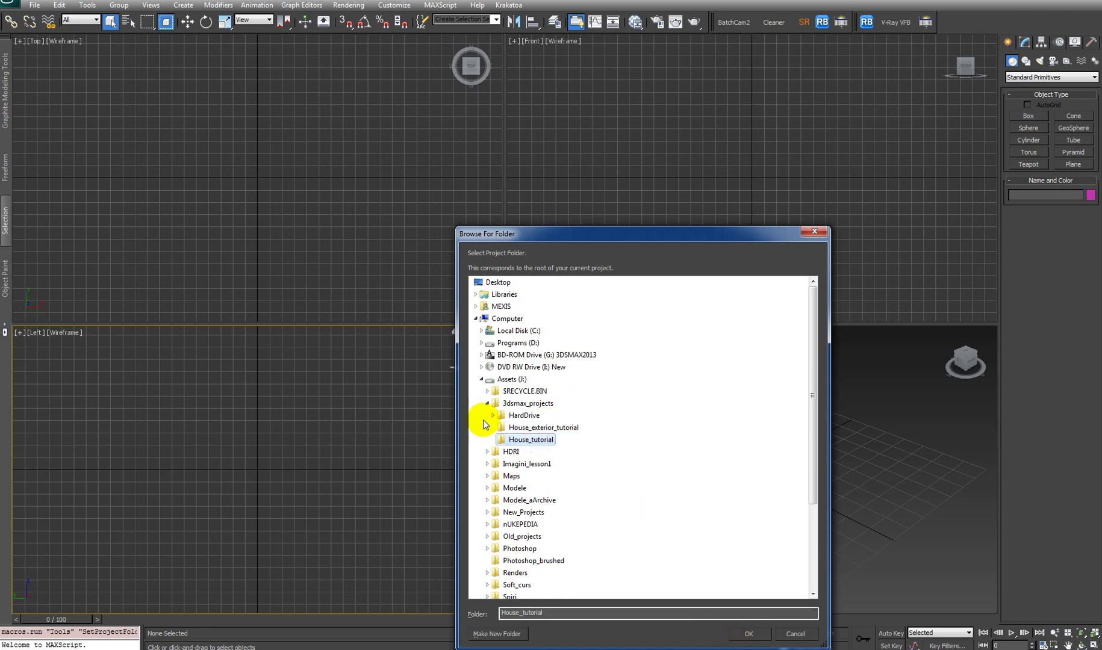
click(745, 633)
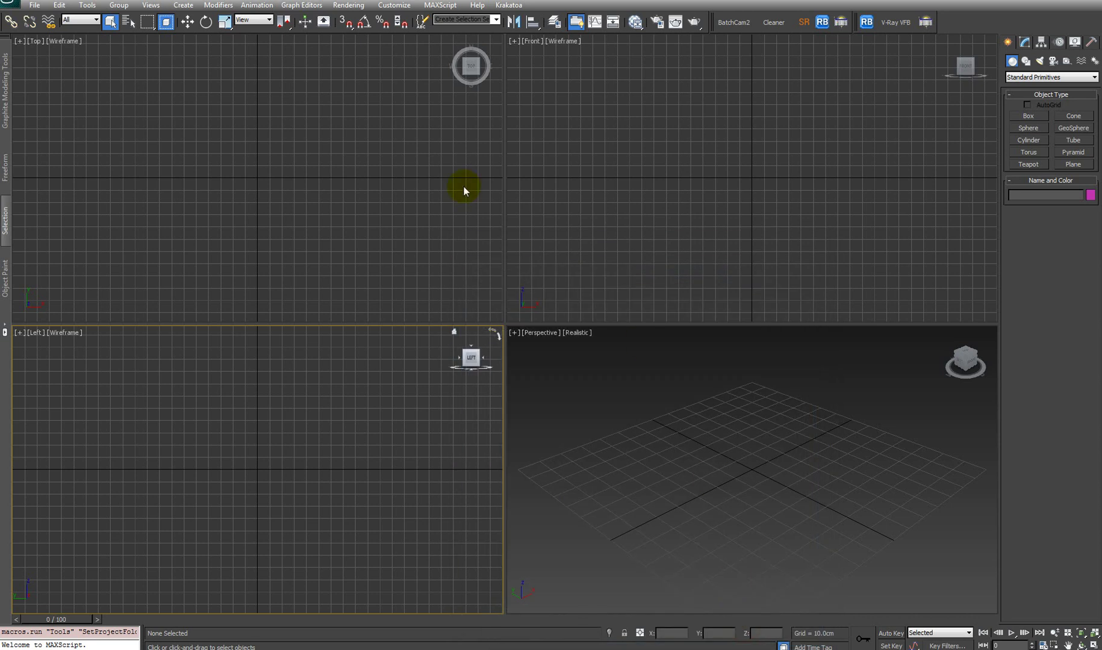
Set display units to Metric Centimeters and system units to 1 Unit = 1.0 Centimeters
click(394, 5)
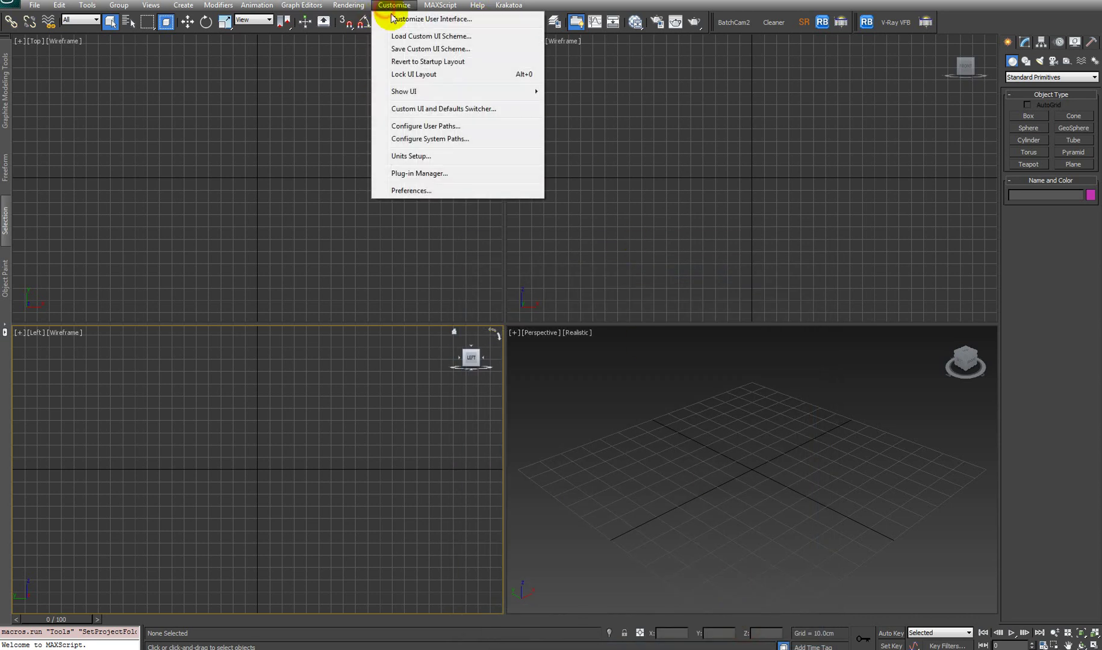
click(415, 156)
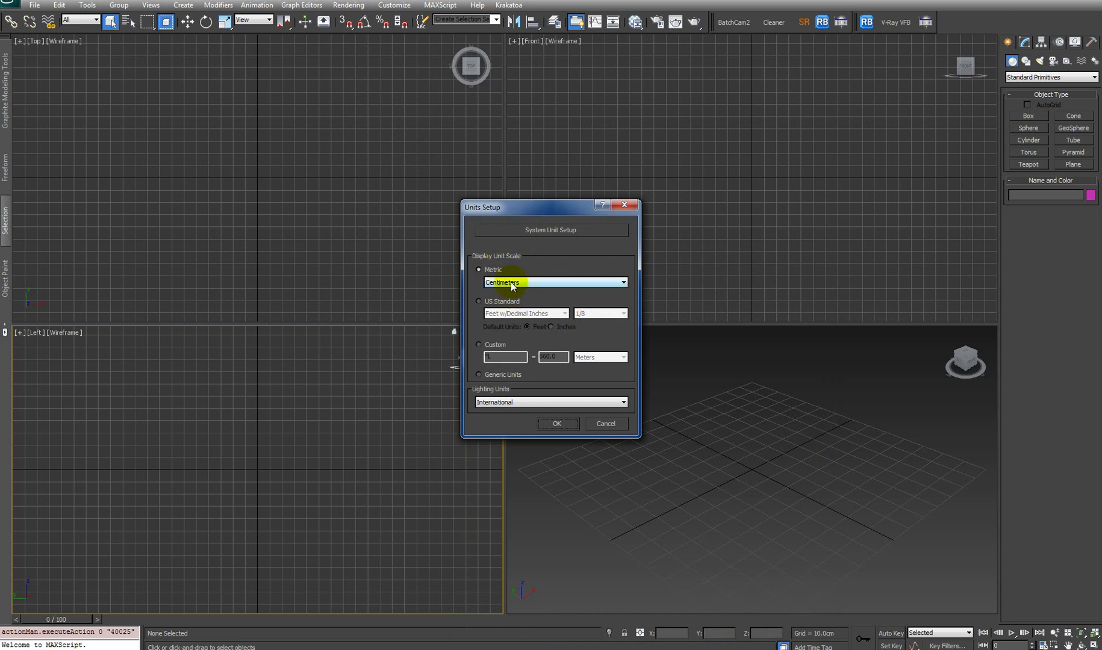
click(530, 230)
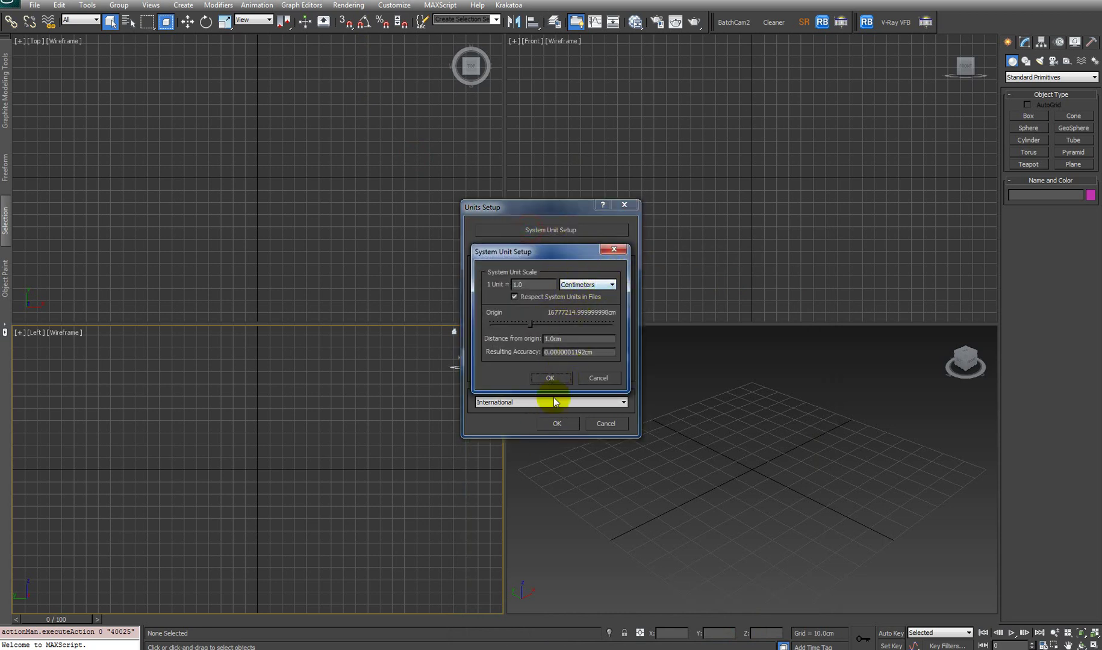
click(553, 377)
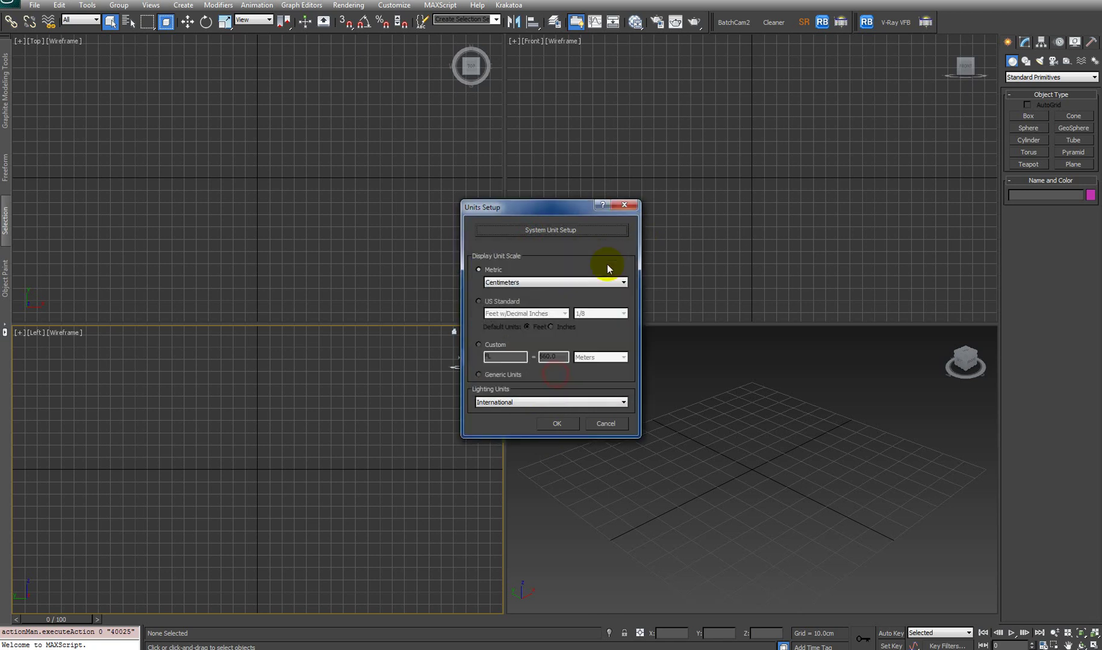
click(555, 423)
click(675, 127)
click(392, 5)
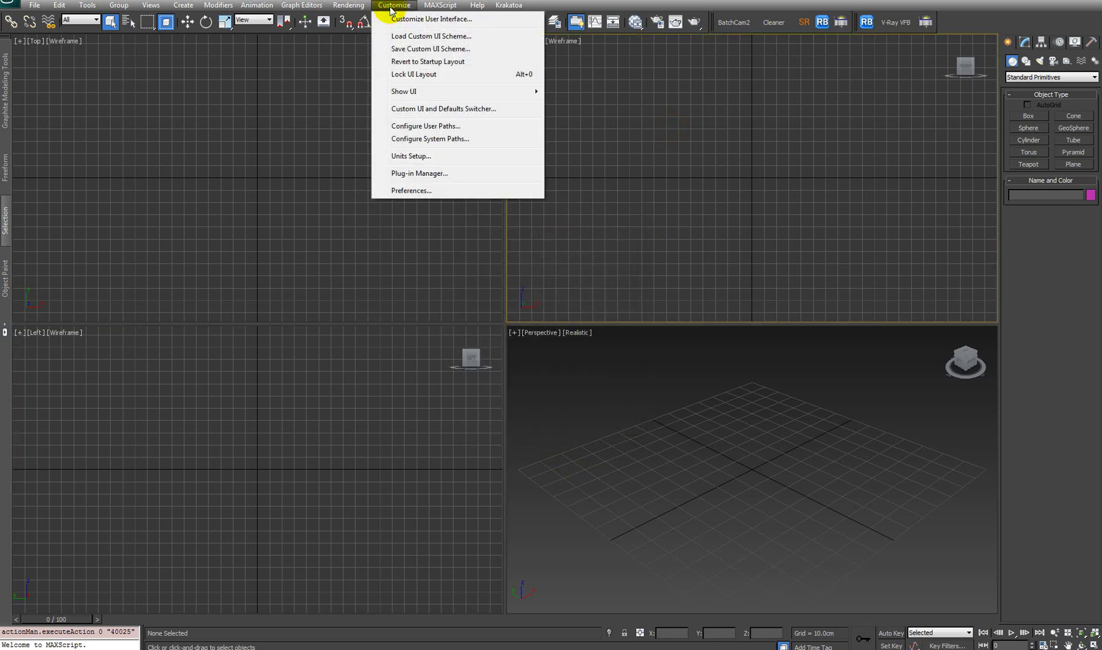
In Preferences, enable gamma 2.2 with bitmap input and output gamma 1.0
click(406, 191)
click(588, 196)
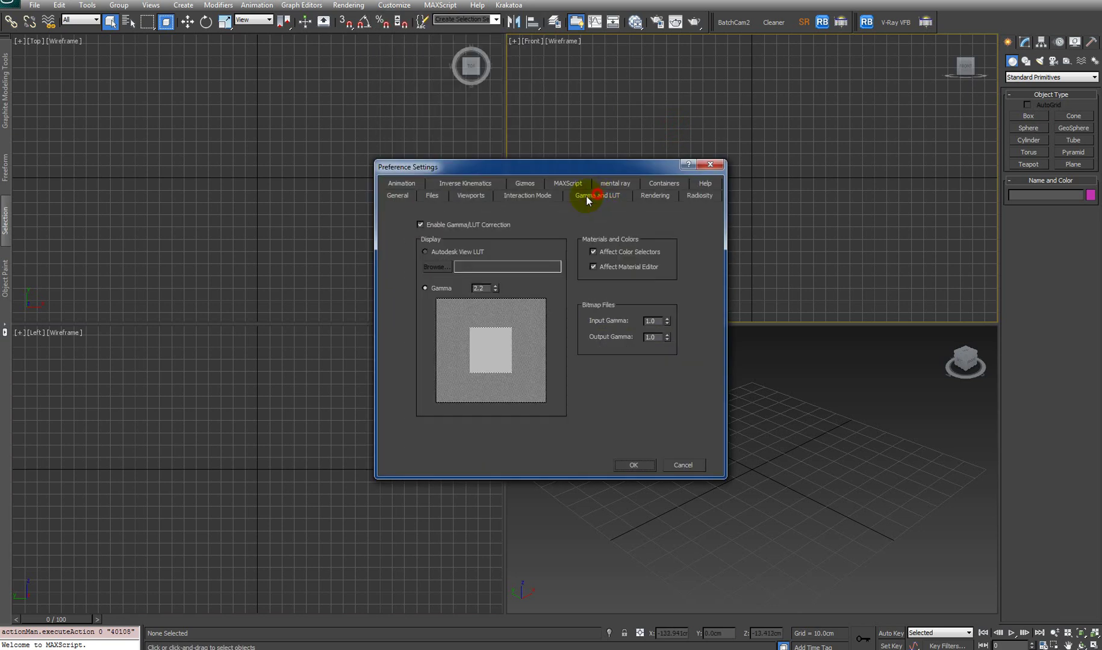
double_click(491, 288)
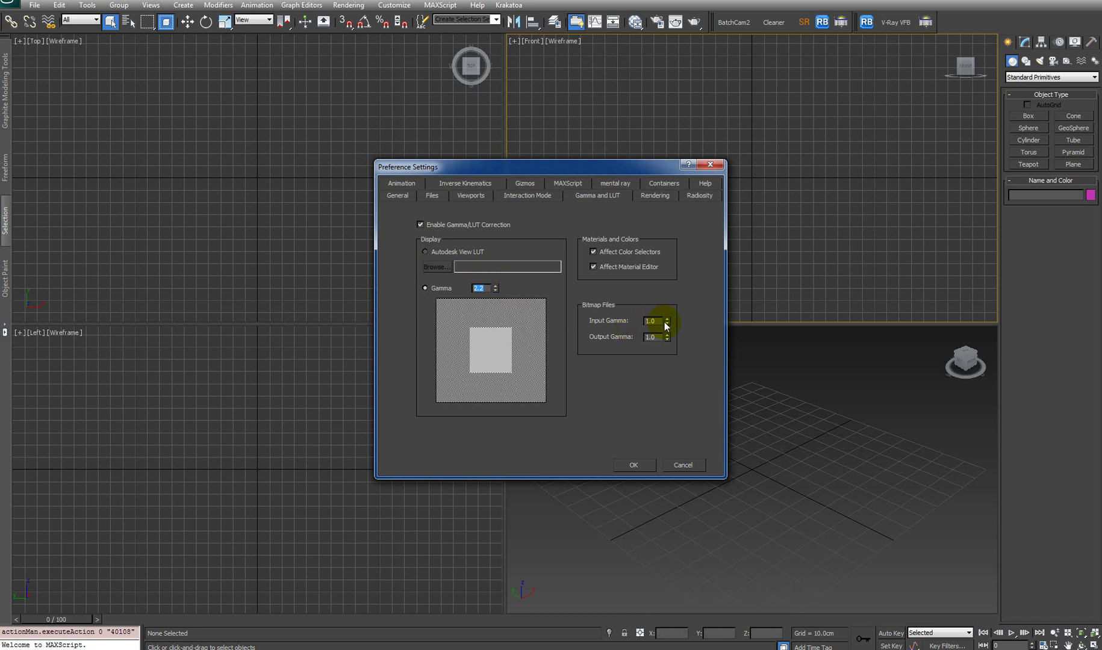
double_click(651, 336)
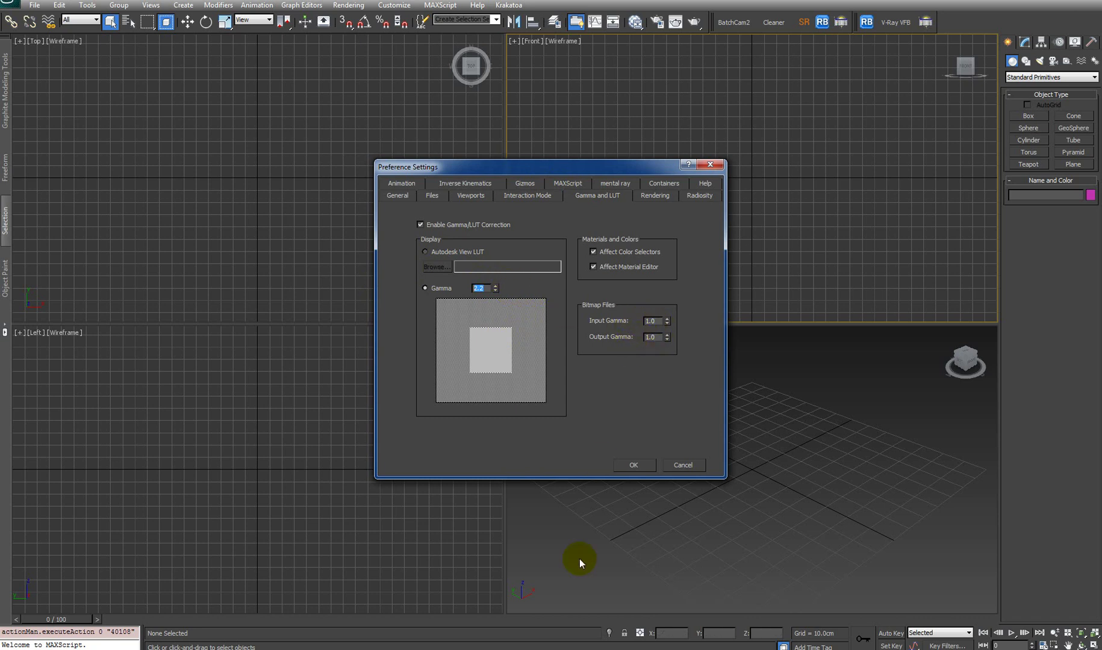
click(634, 466)
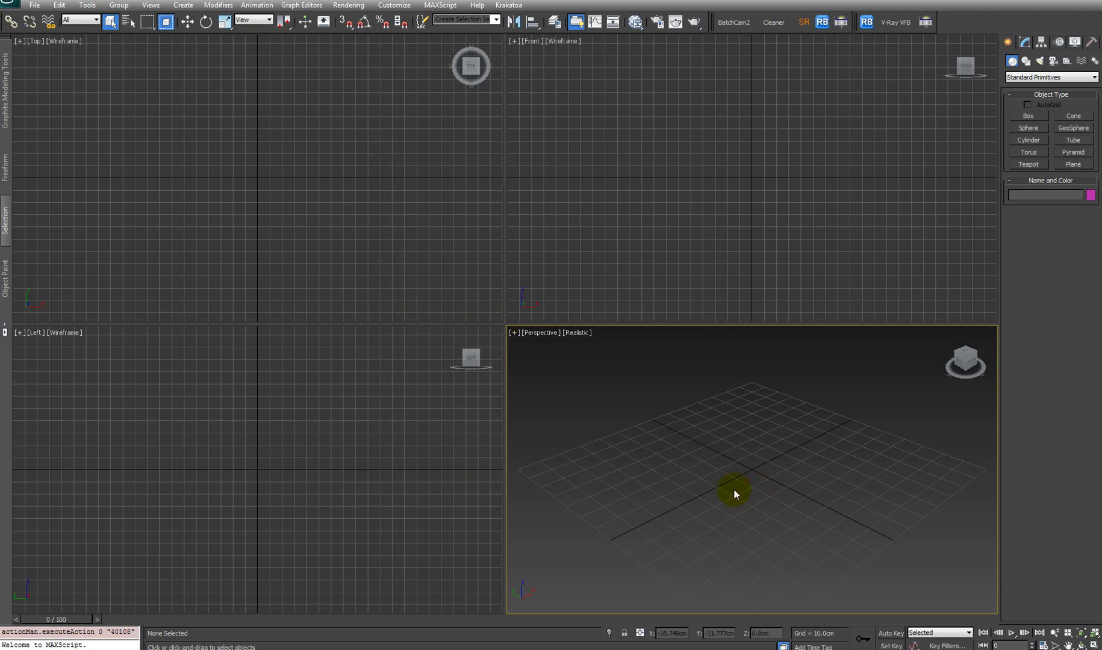
Change the viewport configuration layout to a single full-size Top view
click(575, 332)
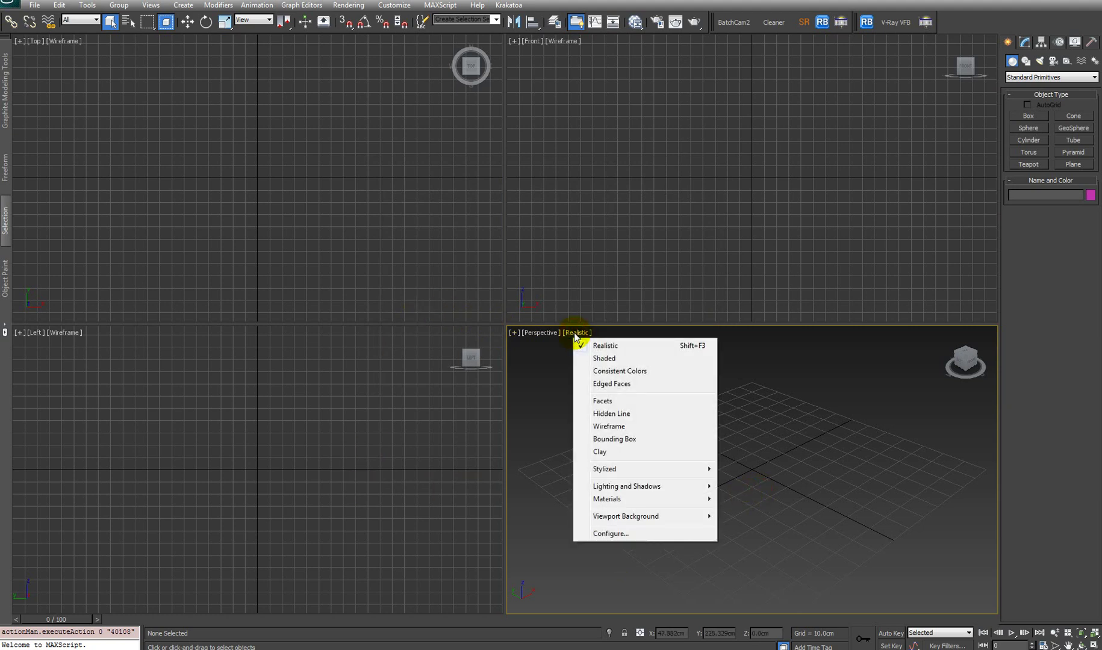
click(607, 537)
click(607, 200)
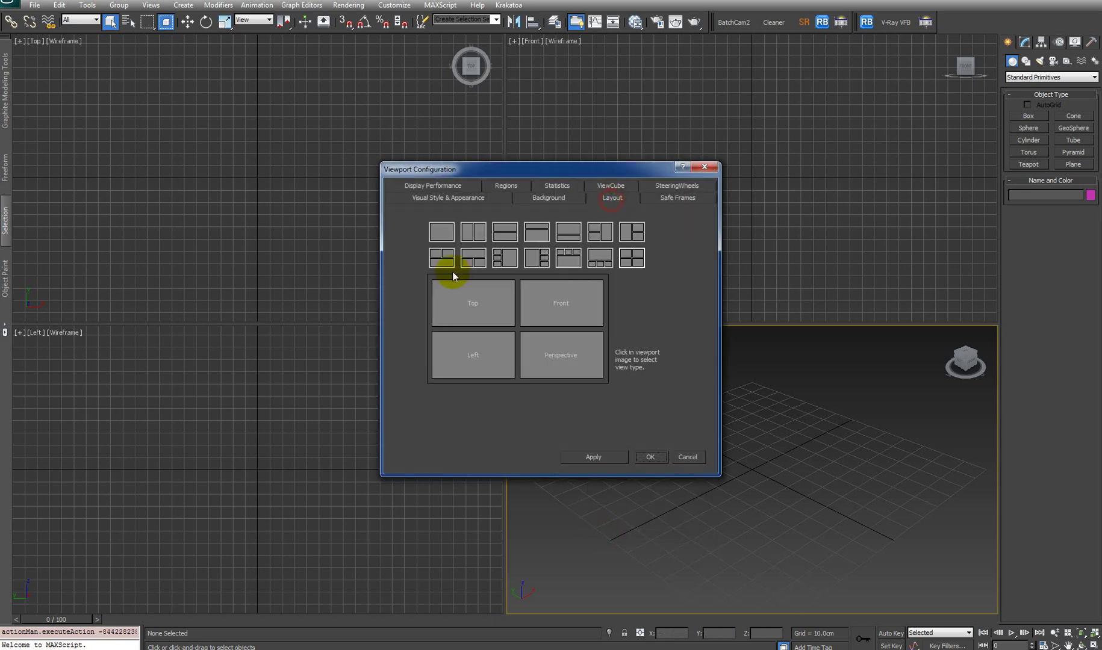
click(439, 235)
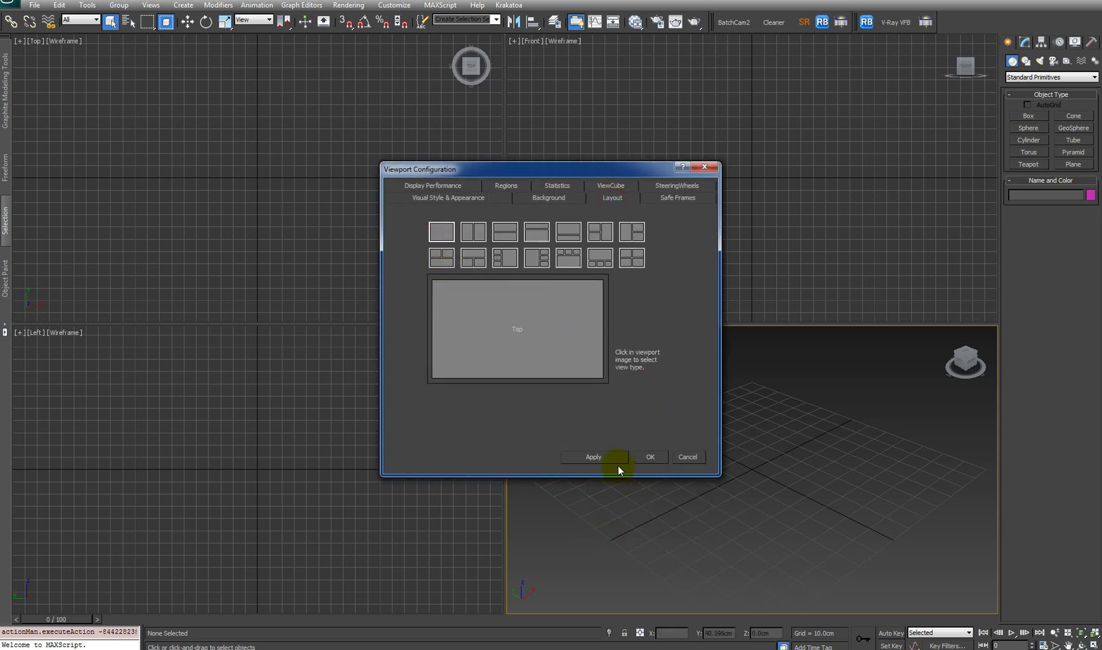
click(599, 456)
click(648, 456)
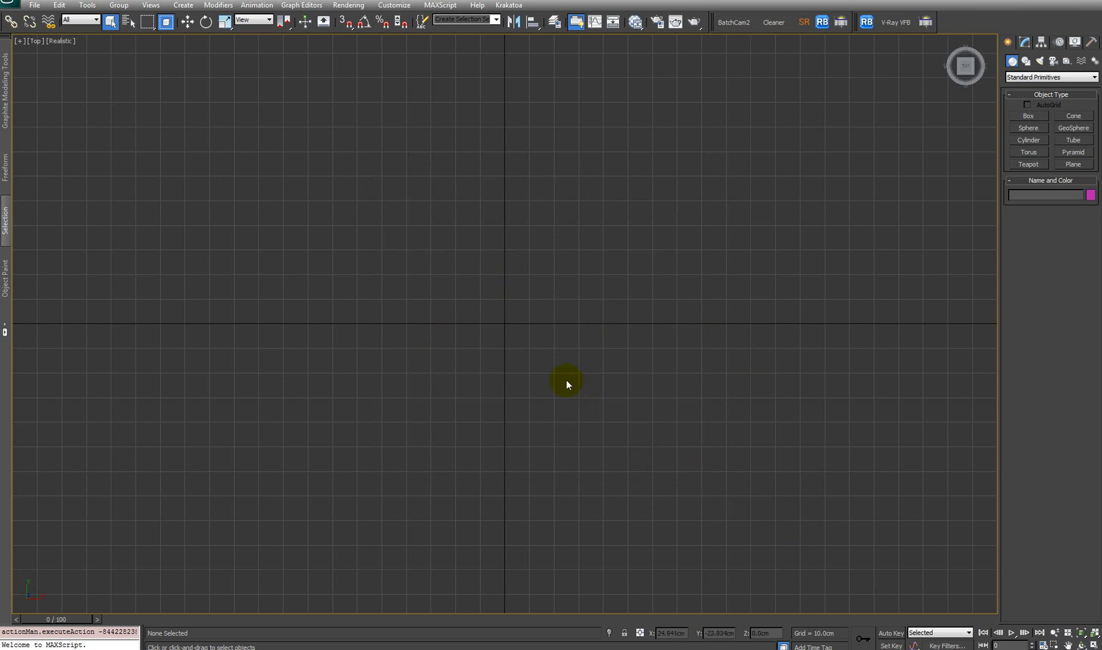
Open the material editor and make sure it is in Slate Material Editor mode
key(m)
drag(395, 133, 265, 15)
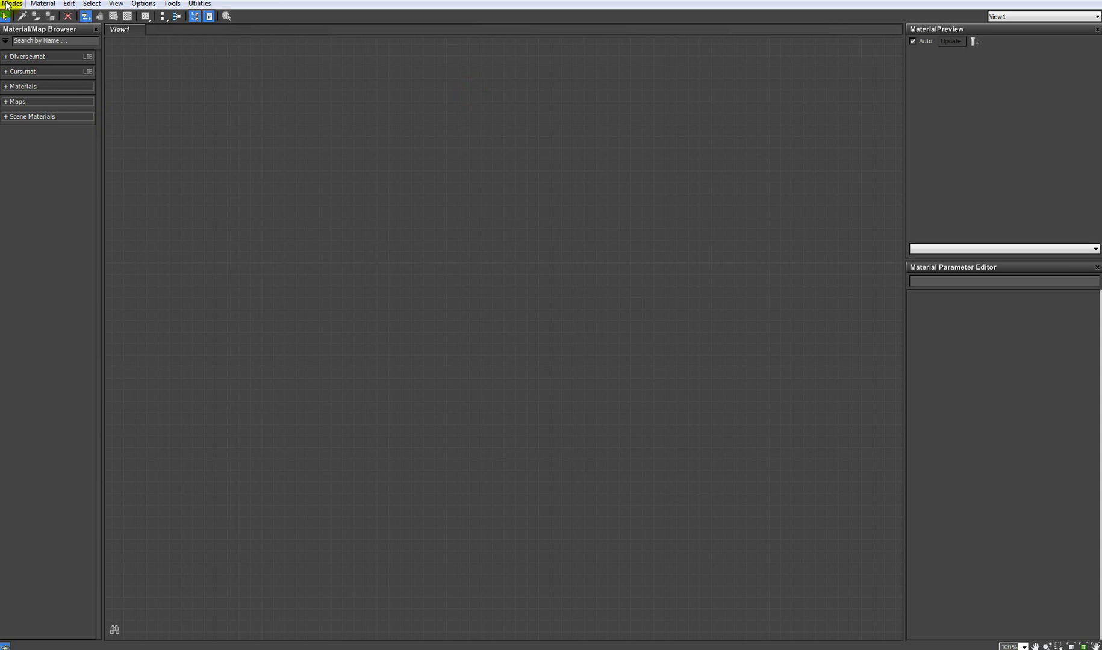
click(11, 3)
click(49, 17)
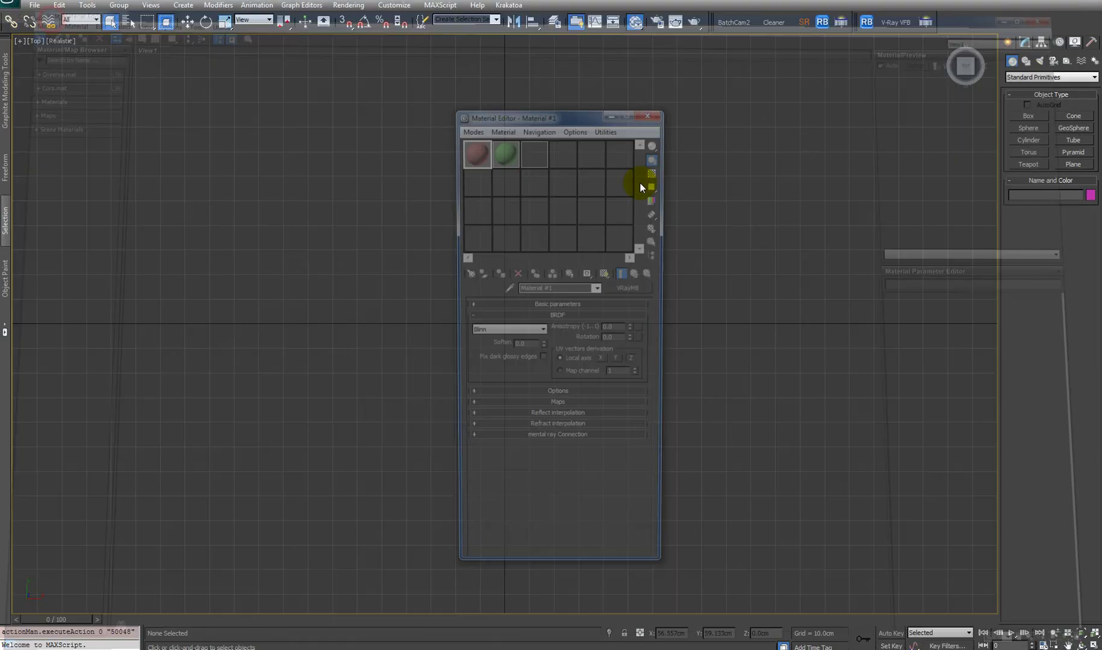
click(469, 129)
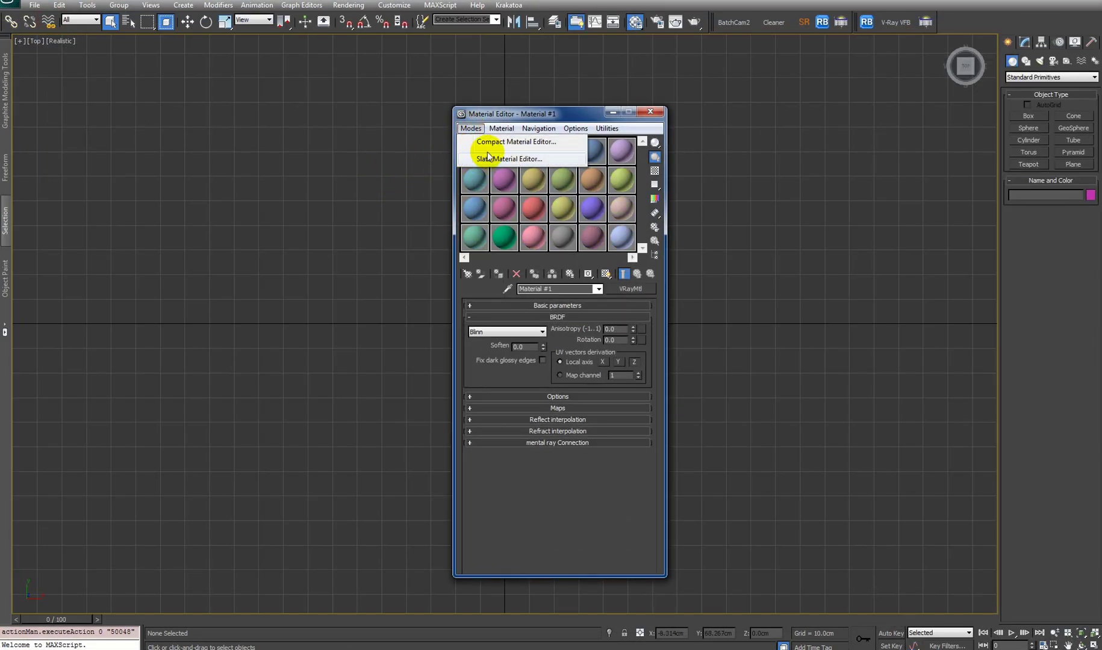
click(500, 159)
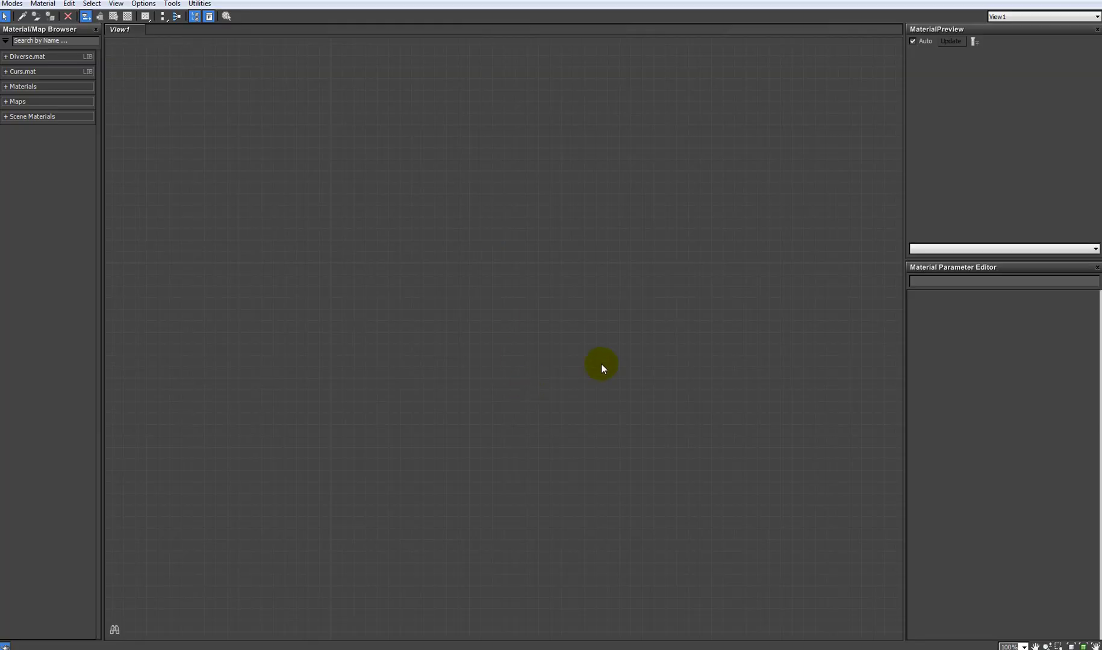
Add a V-Ray VRayMtl node (Material #25) and move it lower on the canvas
right_click(330, 196)
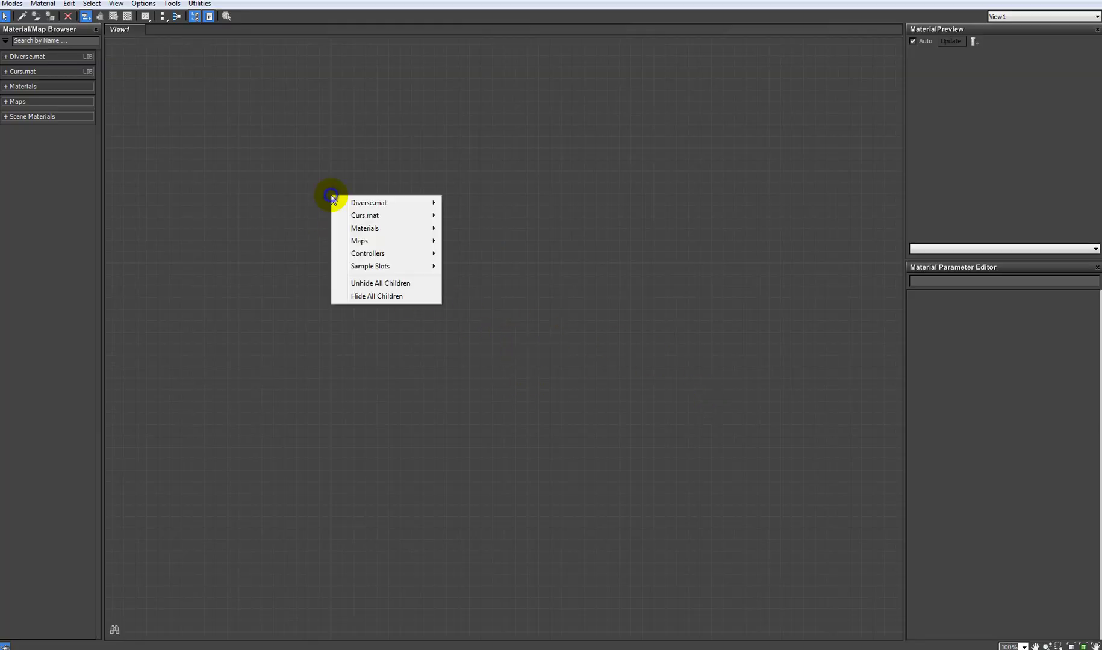
mouse_move(379, 227)
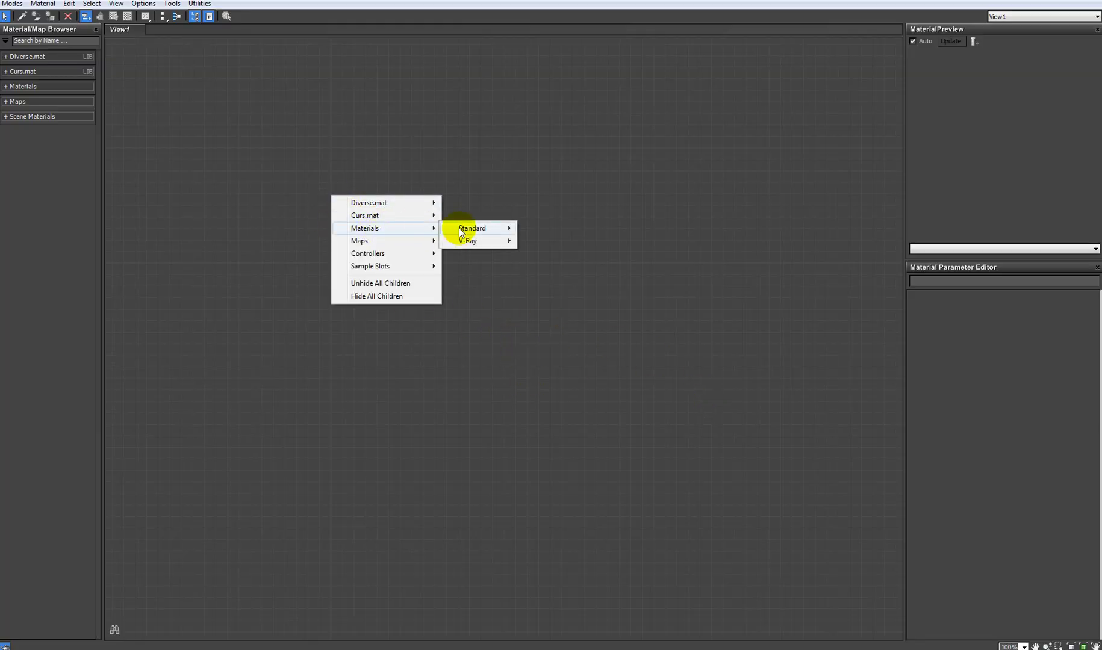
mouse_move(479, 239)
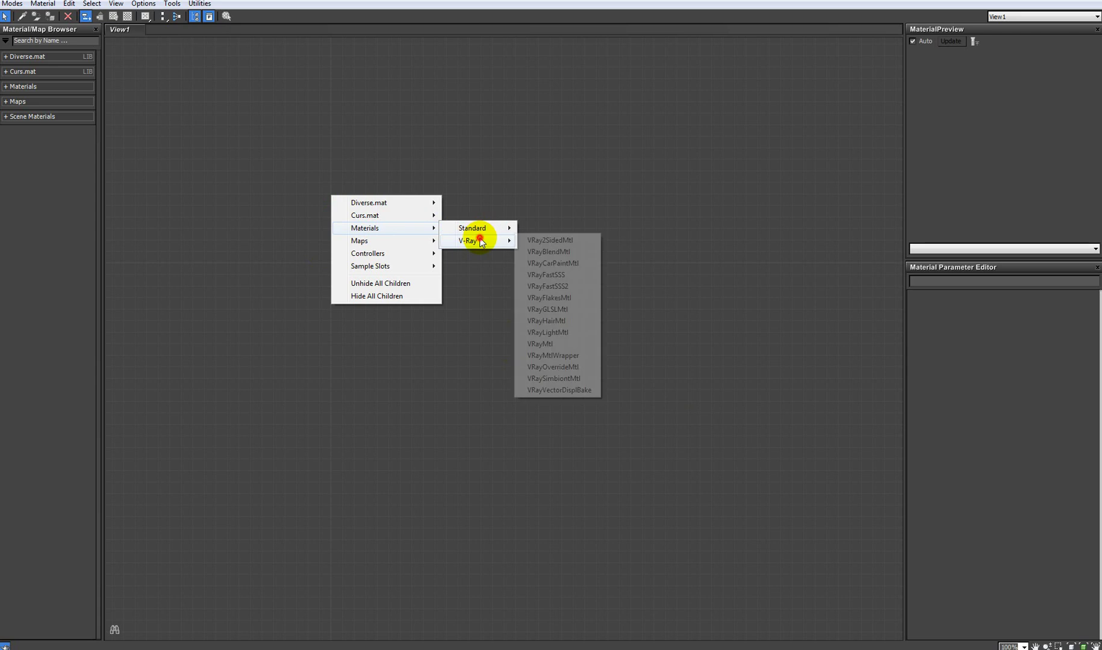
click(556, 344)
drag(338, 221, 387, 252)
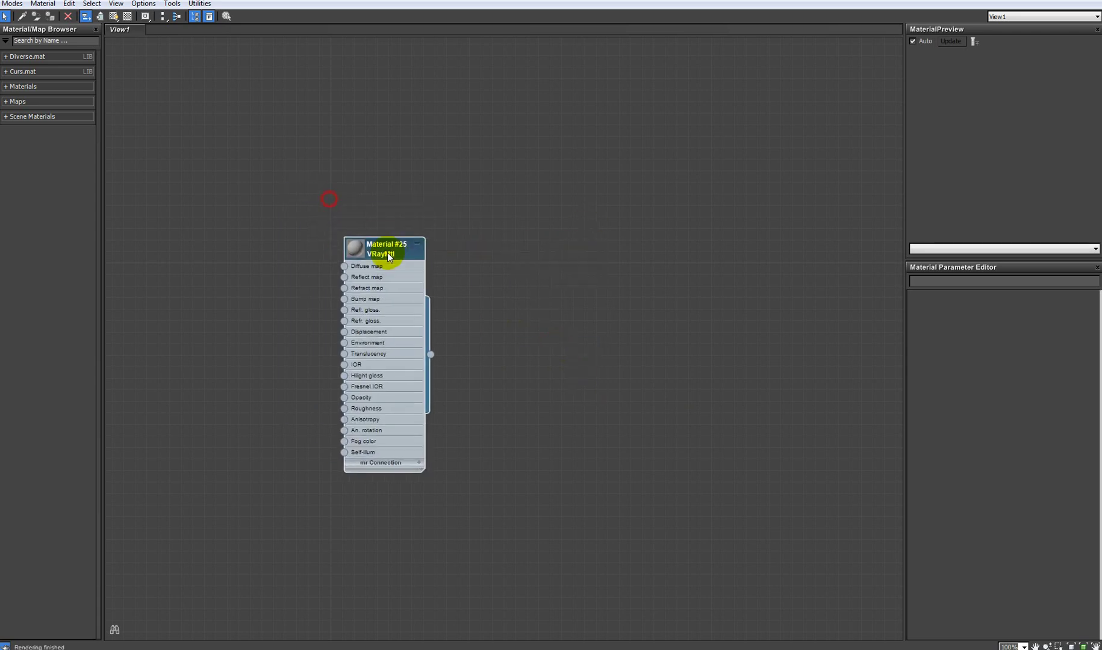
Dismiss a second add-node menu and restore the Slate editor to a smaller window
right_click(421, 135)
mouse_move(484, 171)
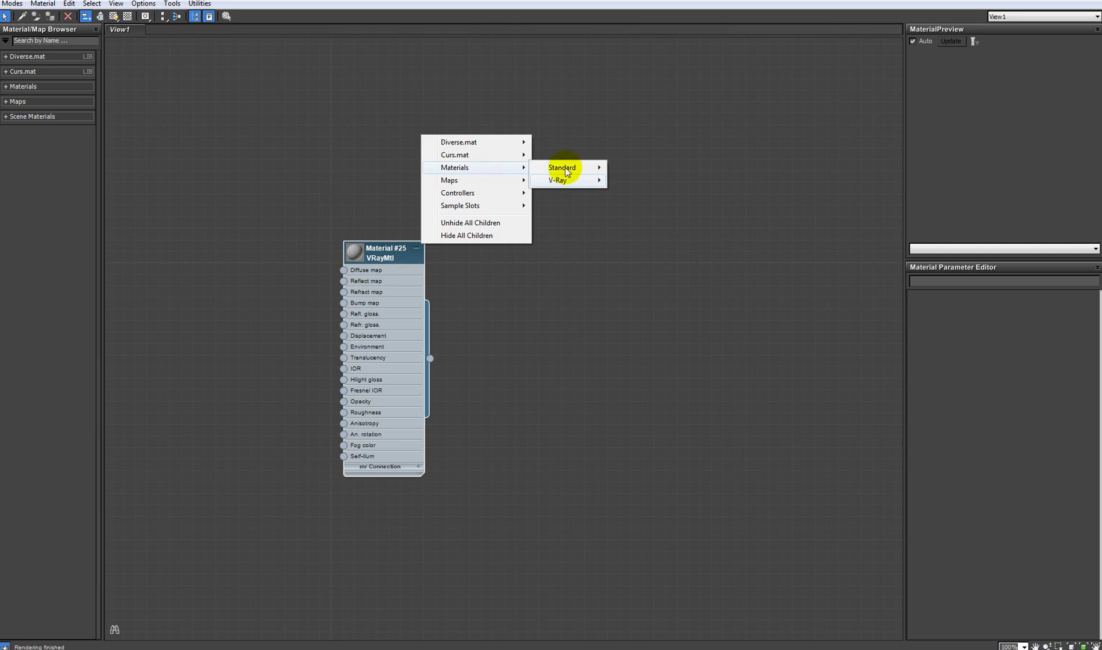
mouse_move(569, 182)
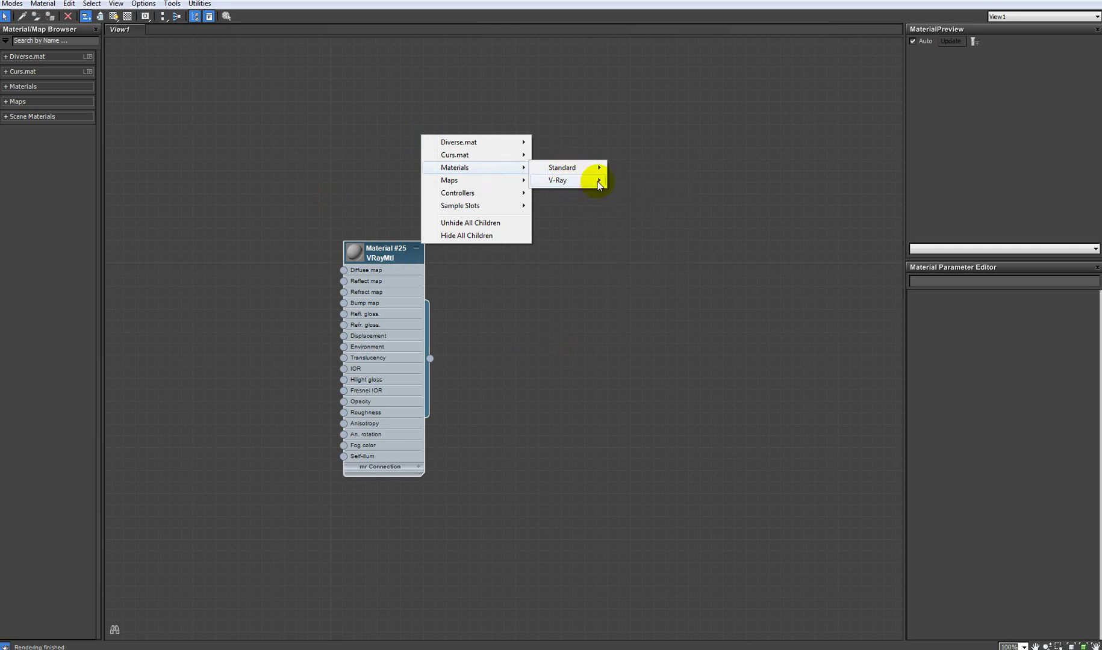
click(645, 164)
drag(518, 0, 469, 115)
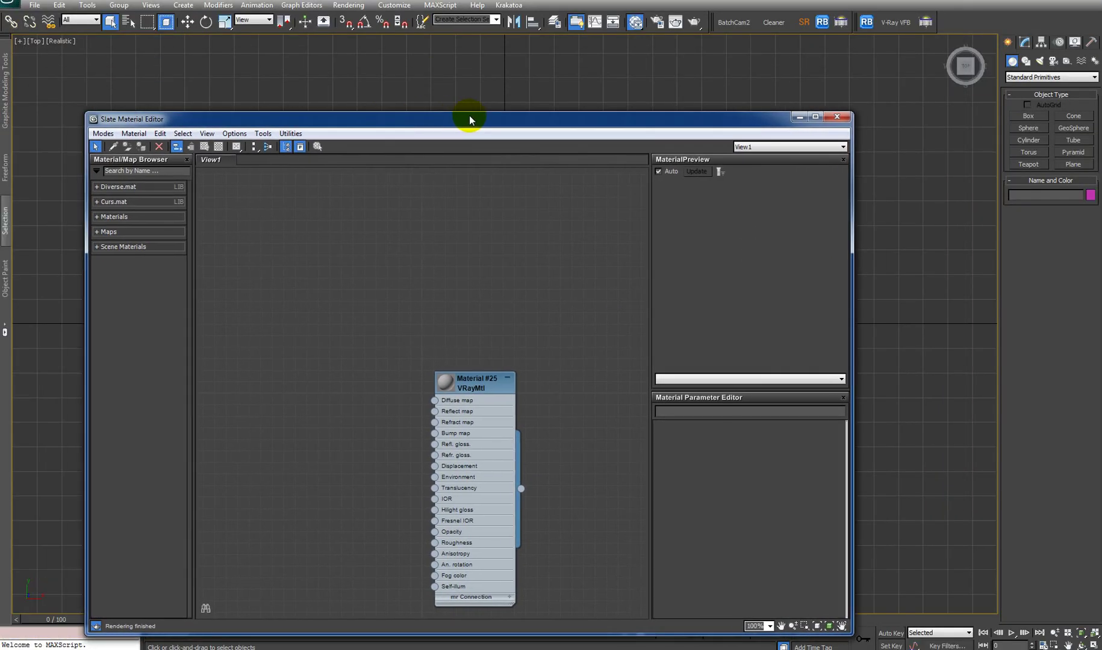
key(F10)
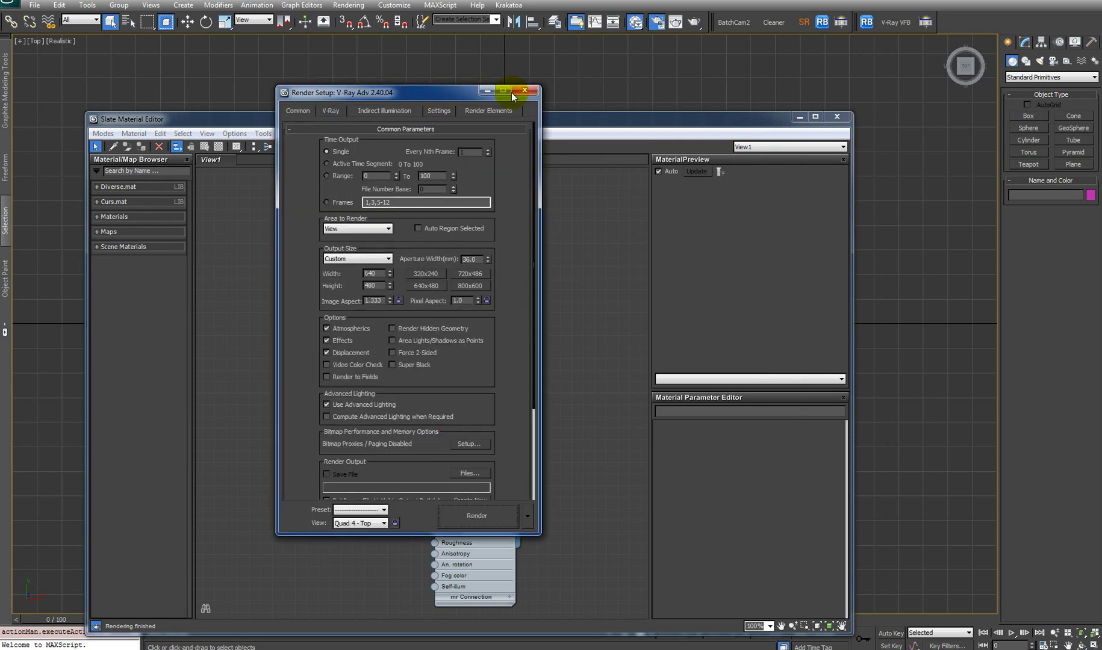
scroll(492, 394, down, 5)
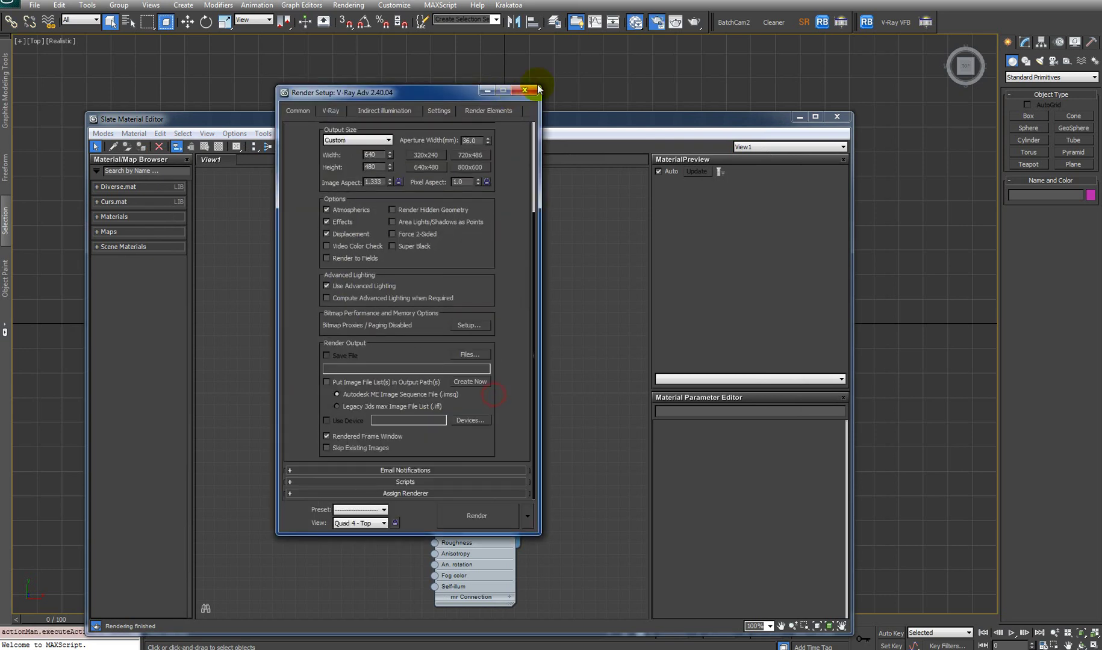
click(433, 488)
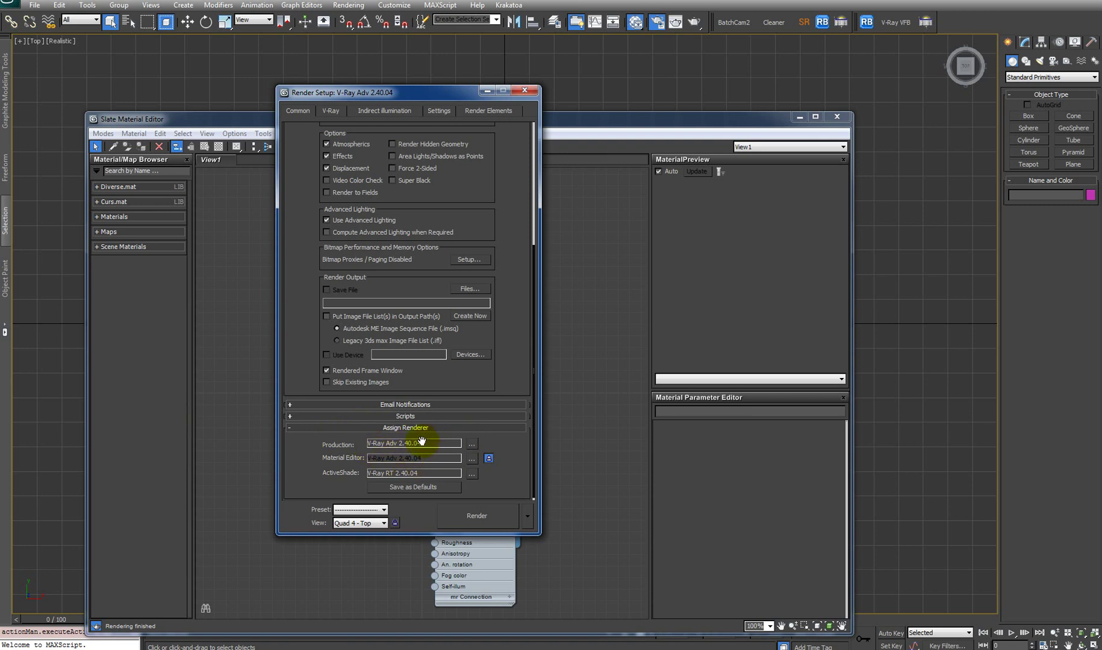
click(471, 445)
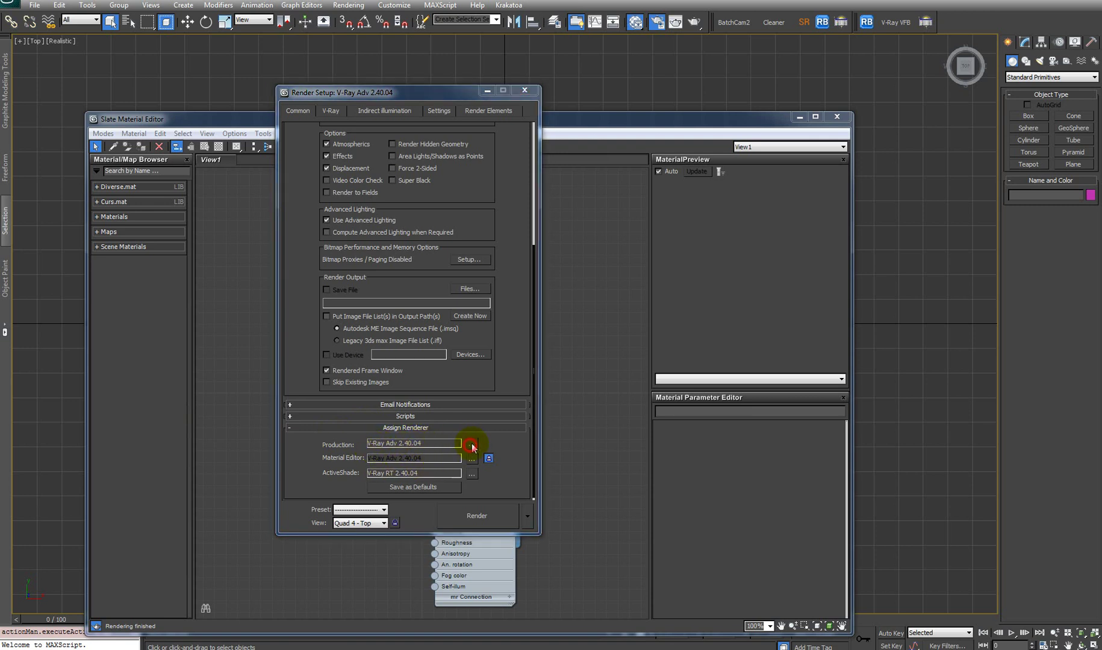
click(462, 394)
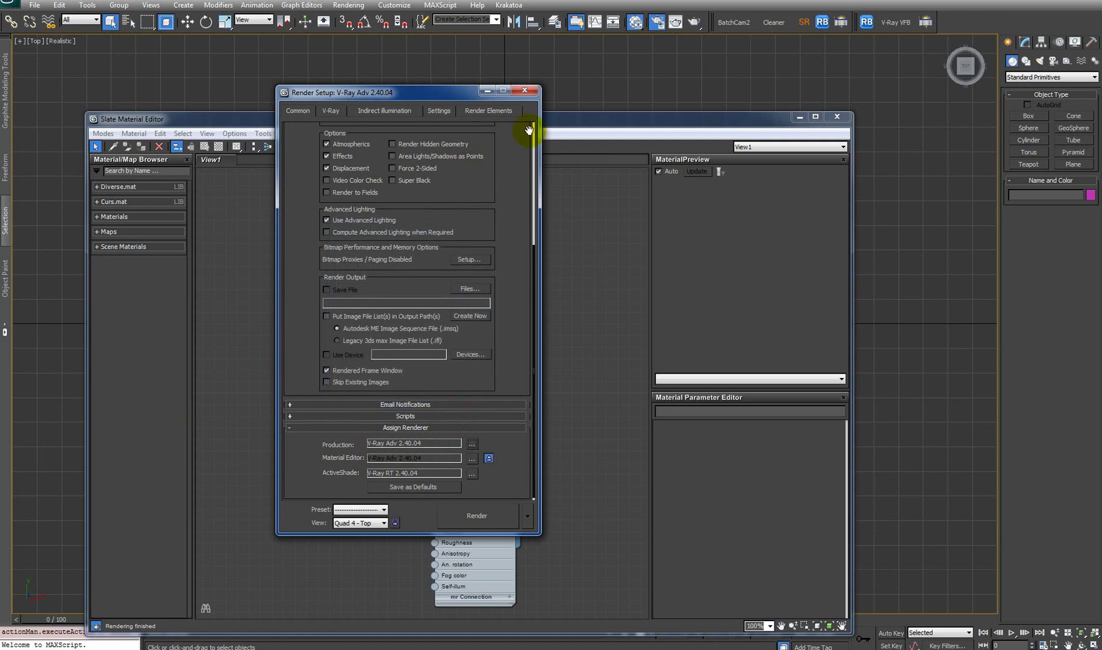
Close render settings, reposition the VRayMtl node, and add a Standard Bitmap map node
click(524, 90)
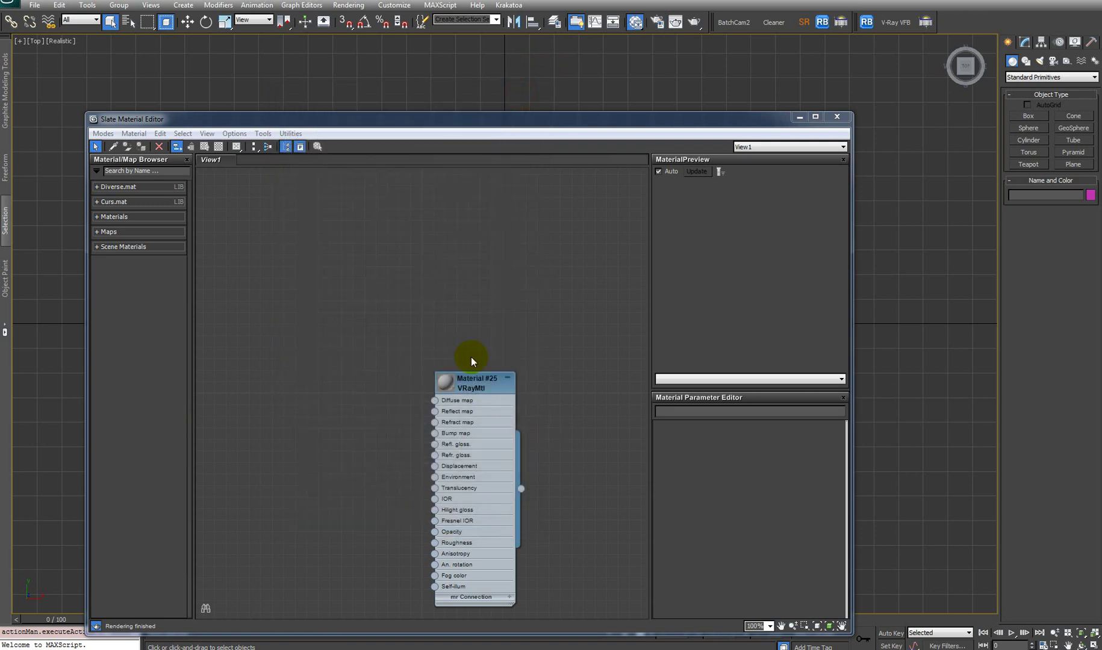
drag(458, 372, 432, 312)
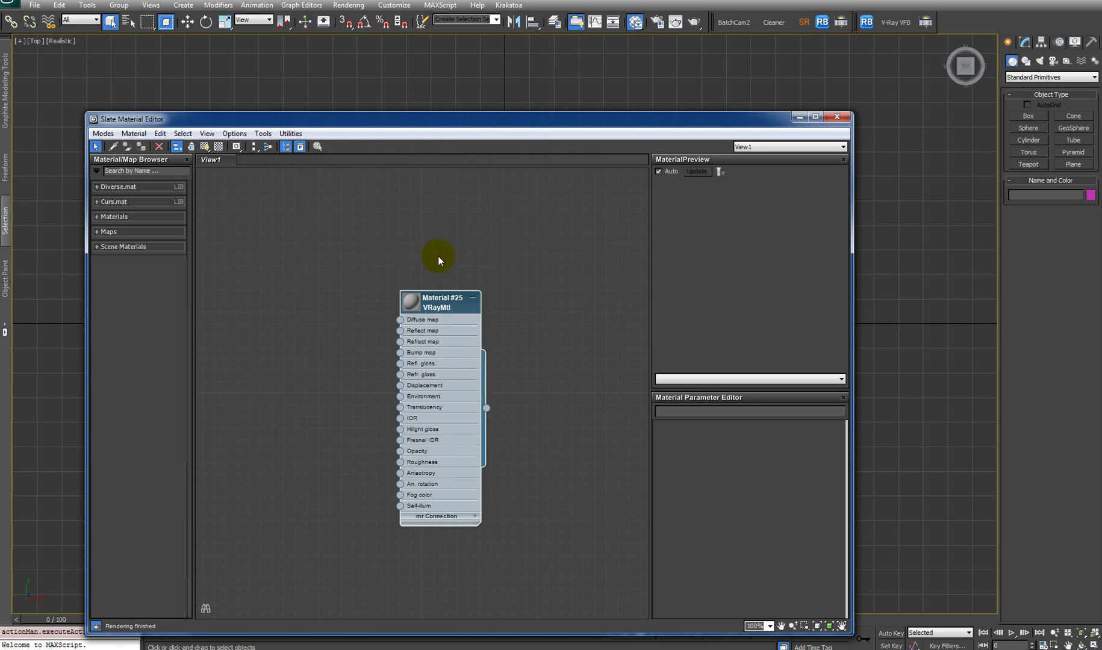
drag(437, 303, 488, 331)
right_click(347, 309)
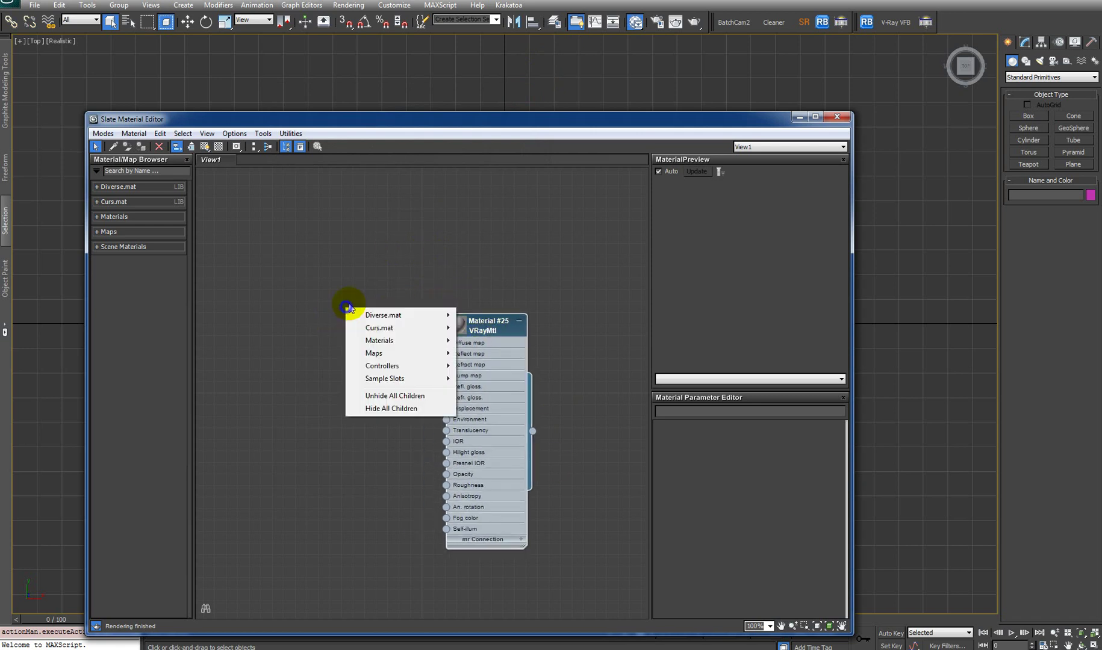
mouse_move(401, 351)
mouse_move(489, 355)
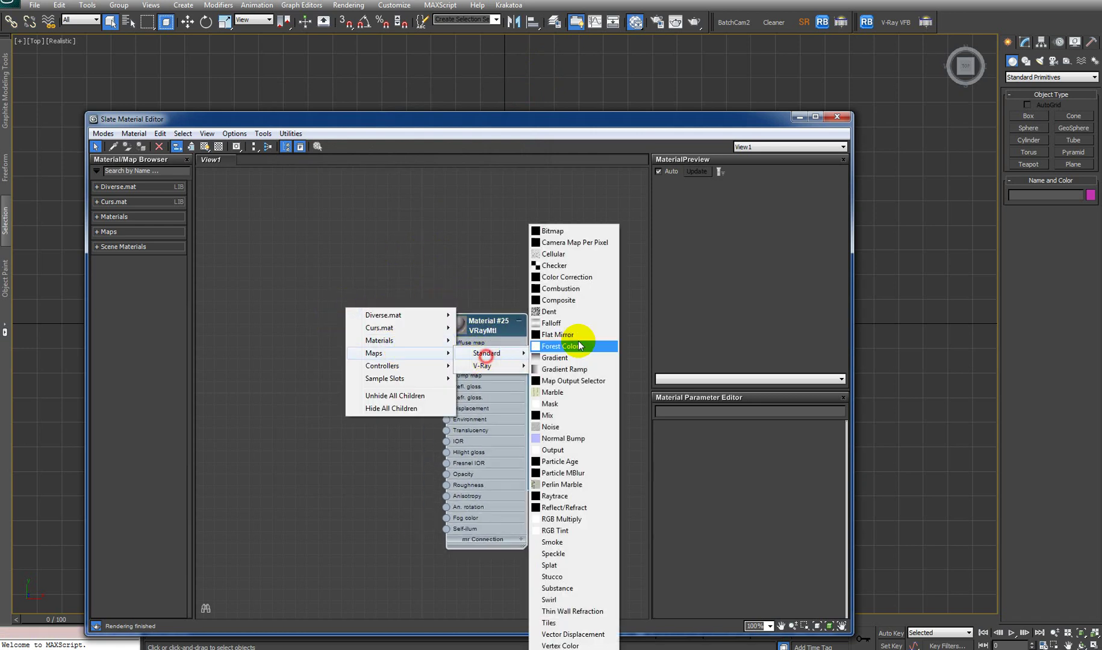
click(580, 232)
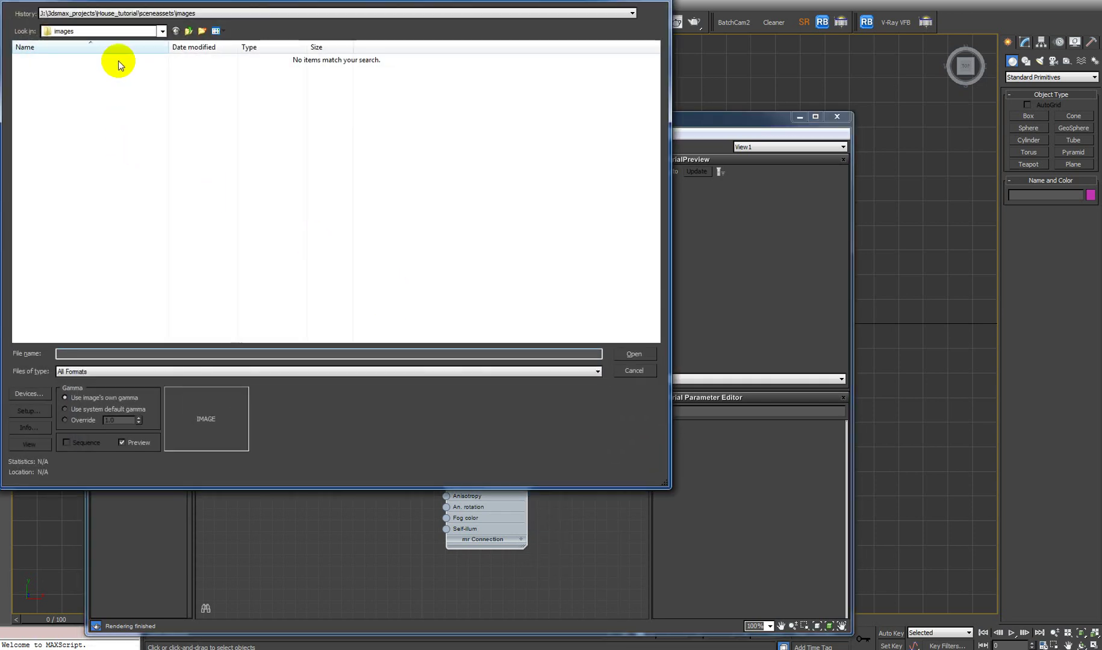
Load Renovation-in-Montreal-11-1150x981.jpg from J:\Imagini_lesson1 and wire it into the material's Diffuse map
click(162, 31)
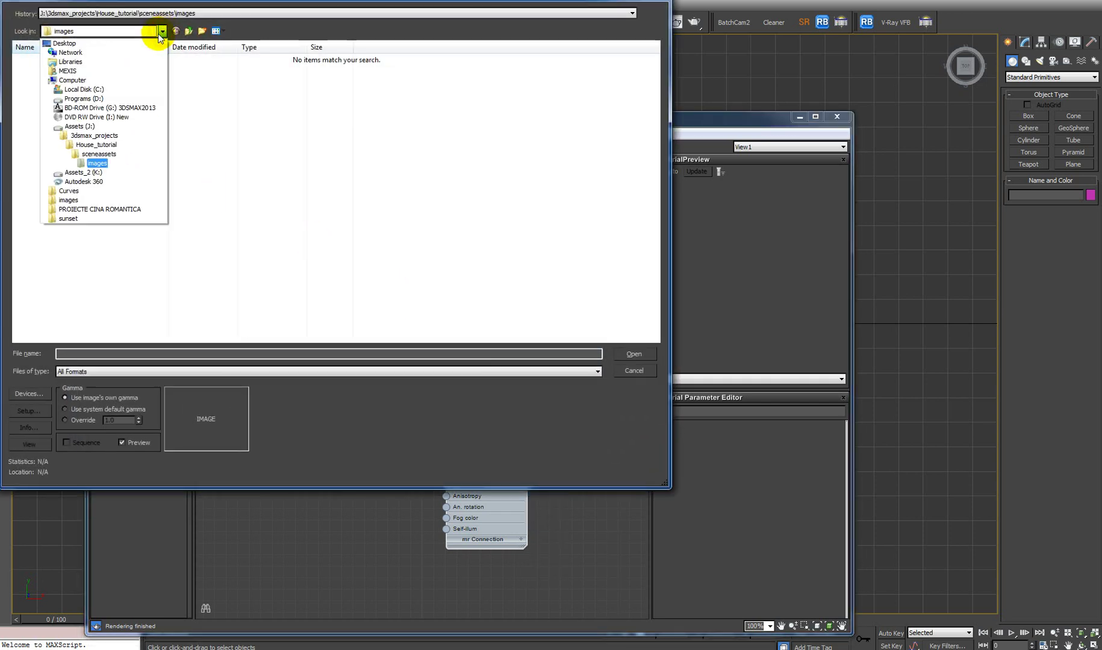
click(104, 127)
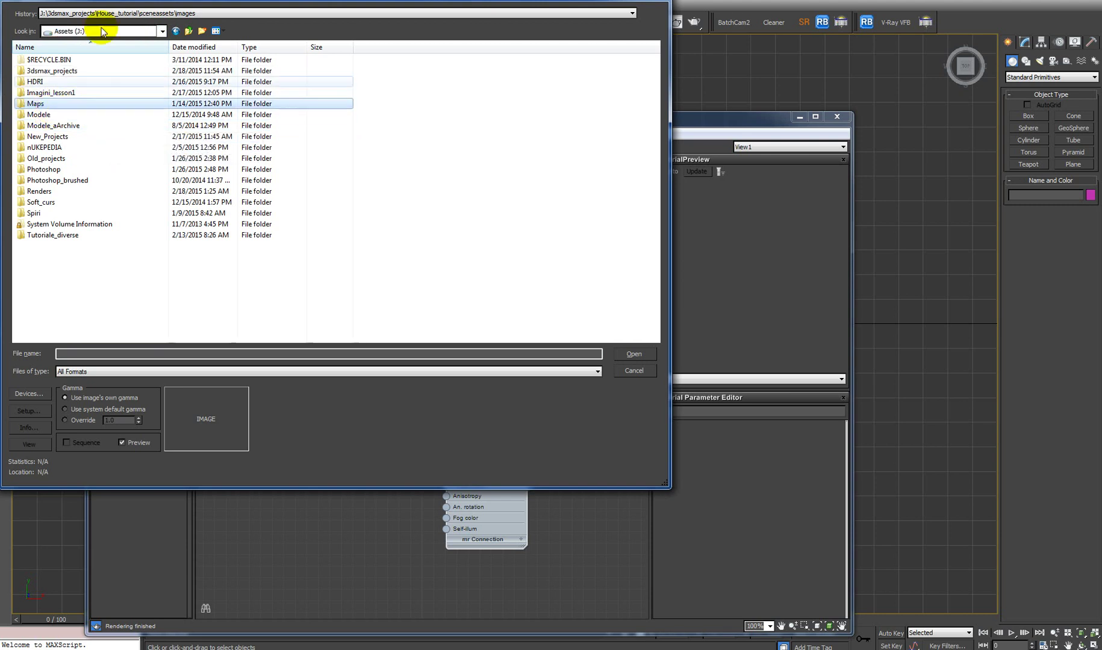
click(44, 105)
double_click(47, 93)
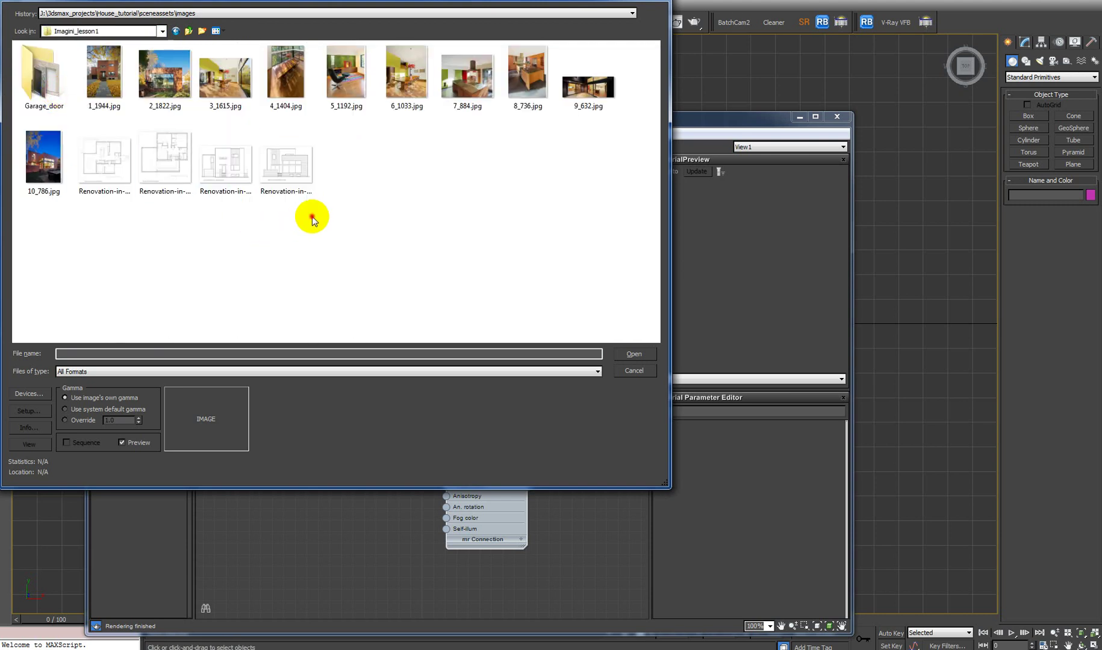
click(109, 172)
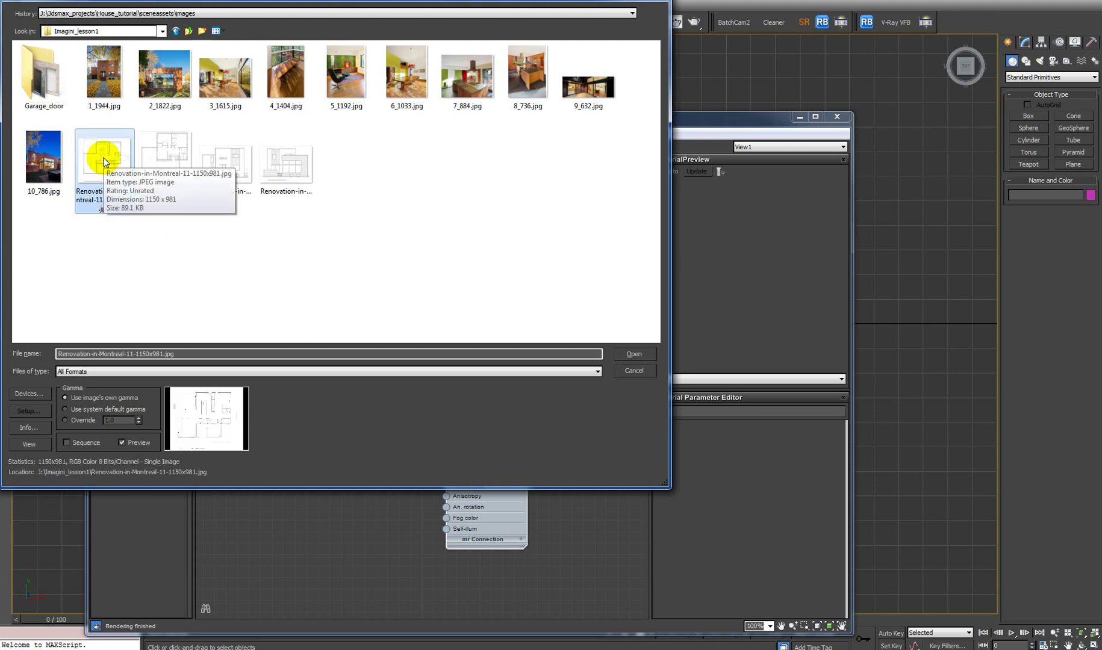
click(91, 212)
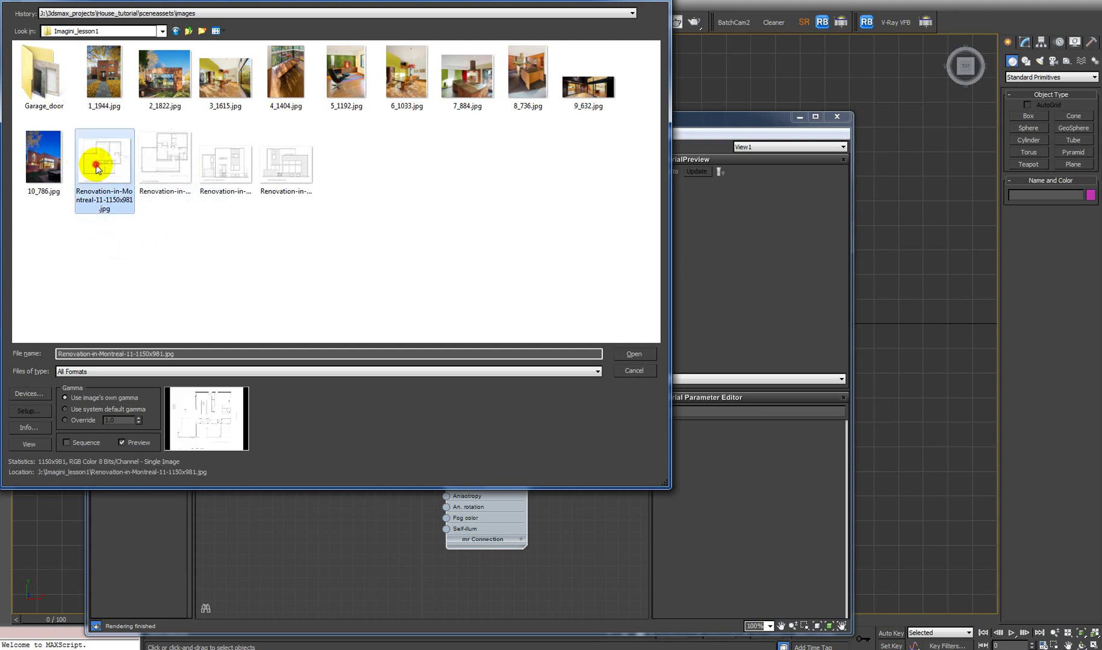
click(634, 354)
drag(359, 307, 471, 325)
Collapse the material node, rename Material #25 to Ground_floor, and minimize the material editor
double_click(490, 333)
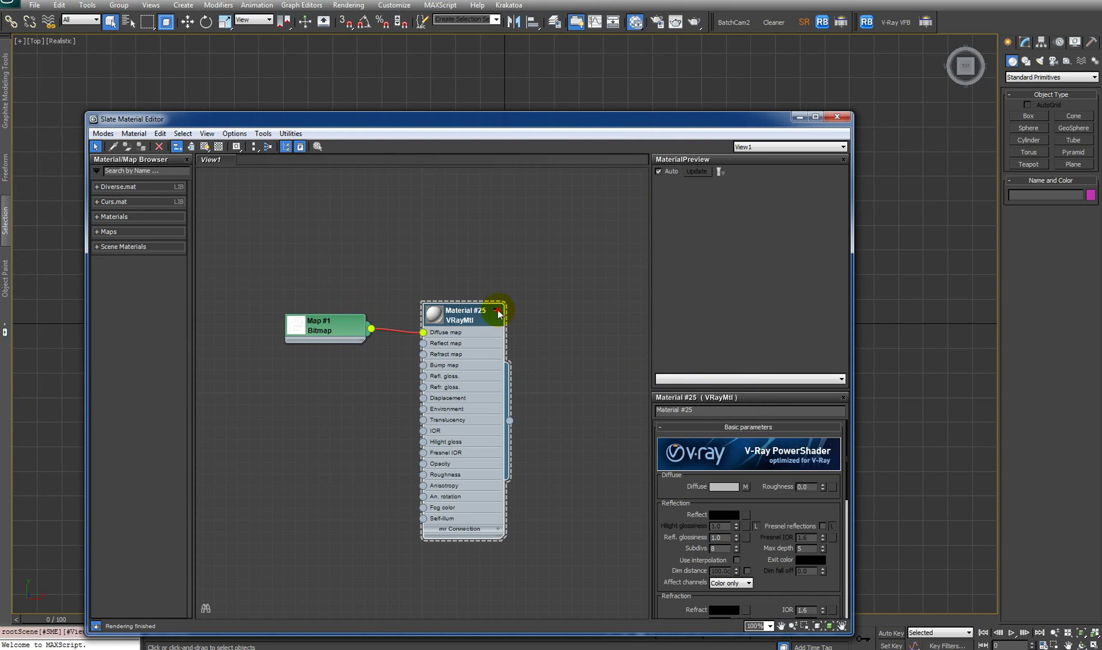
click(495, 313)
middle_drag(467, 334, 455, 345)
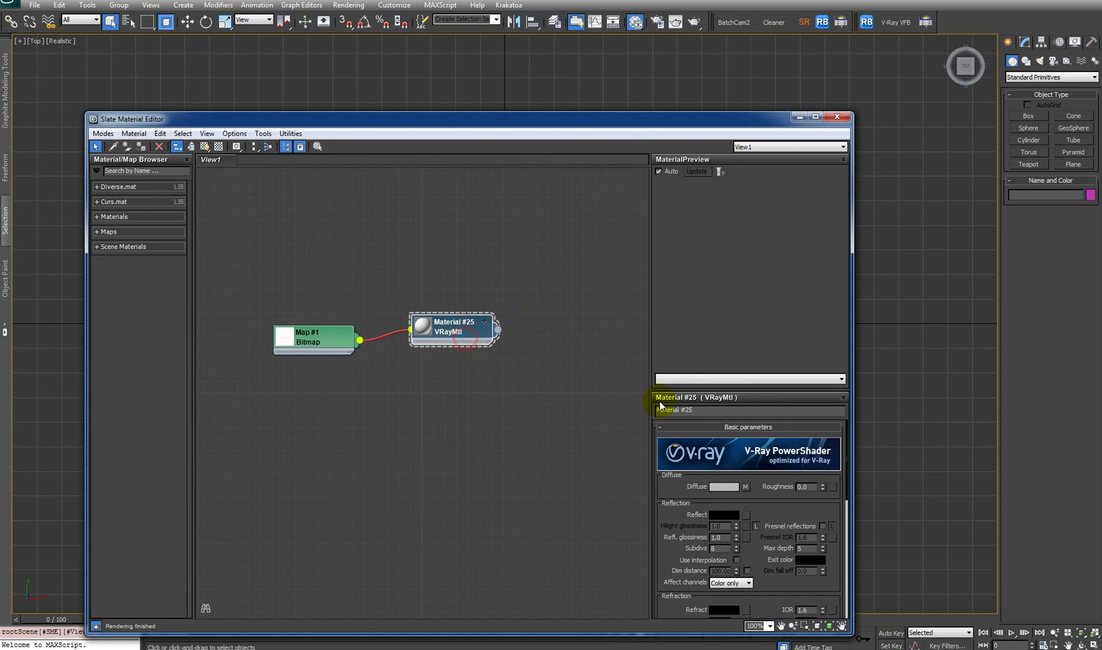
double_click(707, 413)
drag(621, 413, 167, 371)
text(Ground_floor)
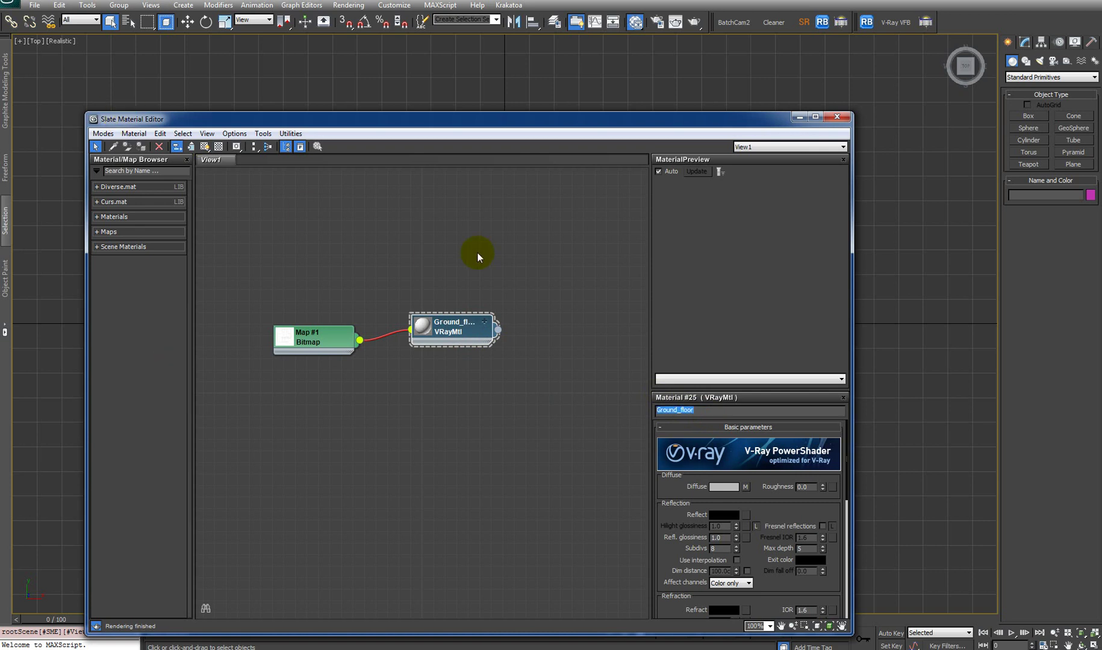
click(501, 275)
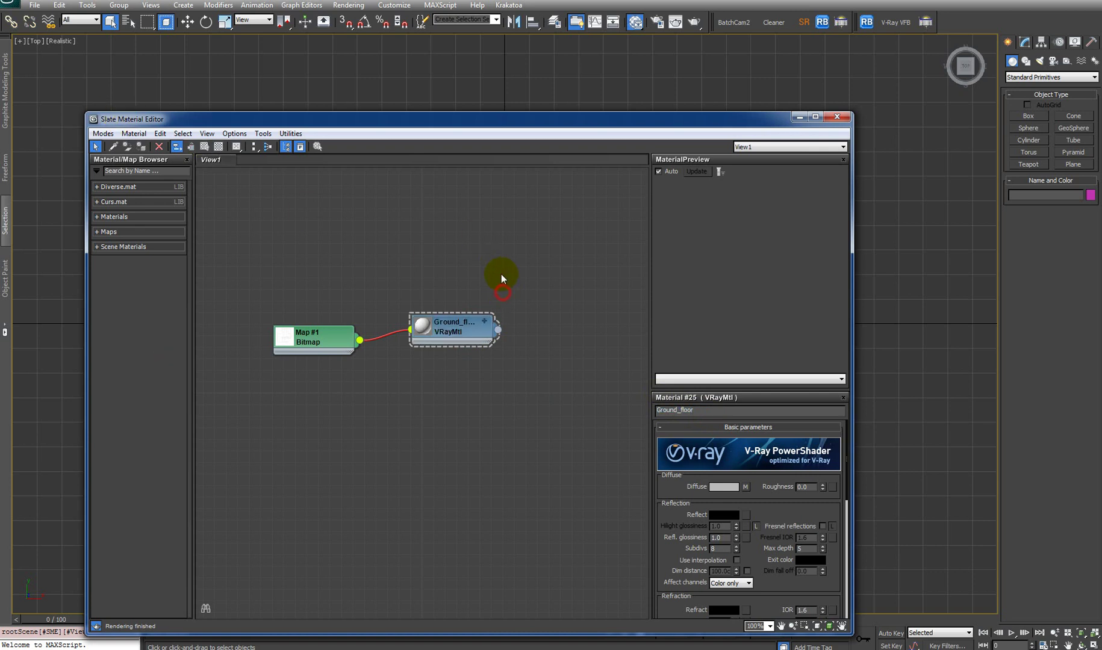
drag(602, 131, 609, 91)
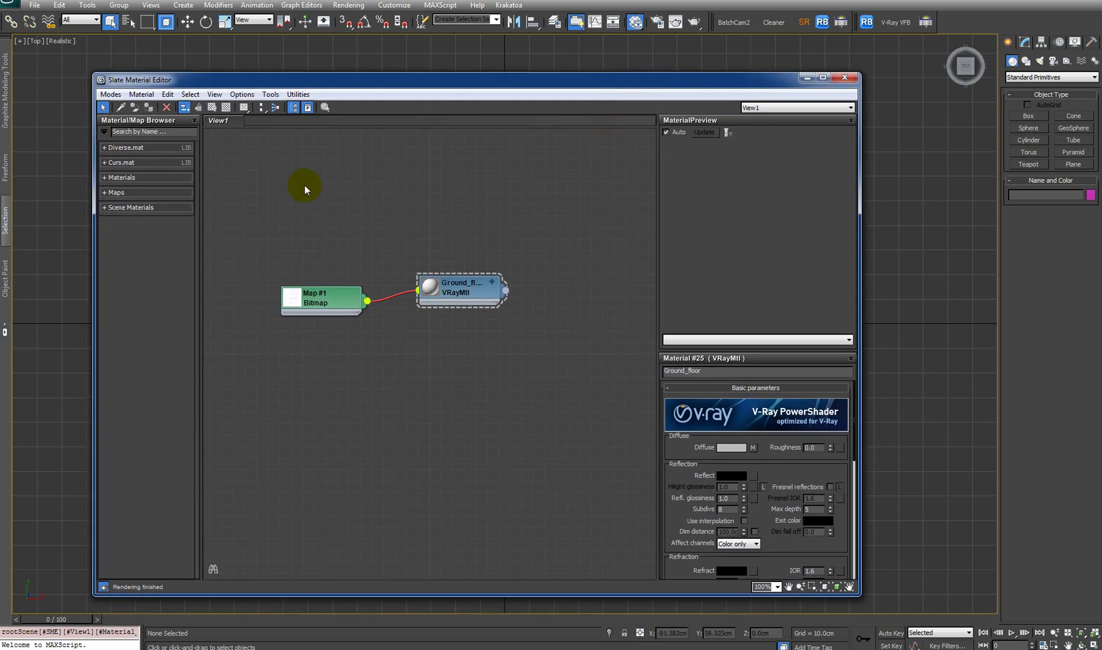
click(807, 79)
Draw a 181.265 × 256.44 cm plane in the Top view, hide the grid, show edged faces
click(1078, 165)
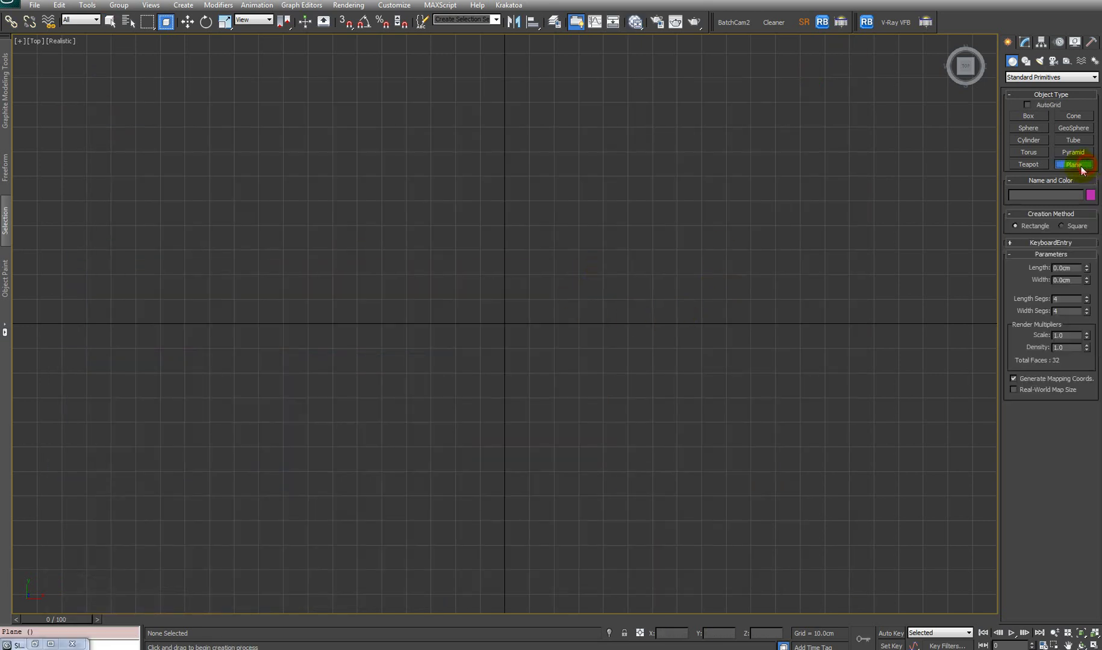
drag(186, 104, 824, 551)
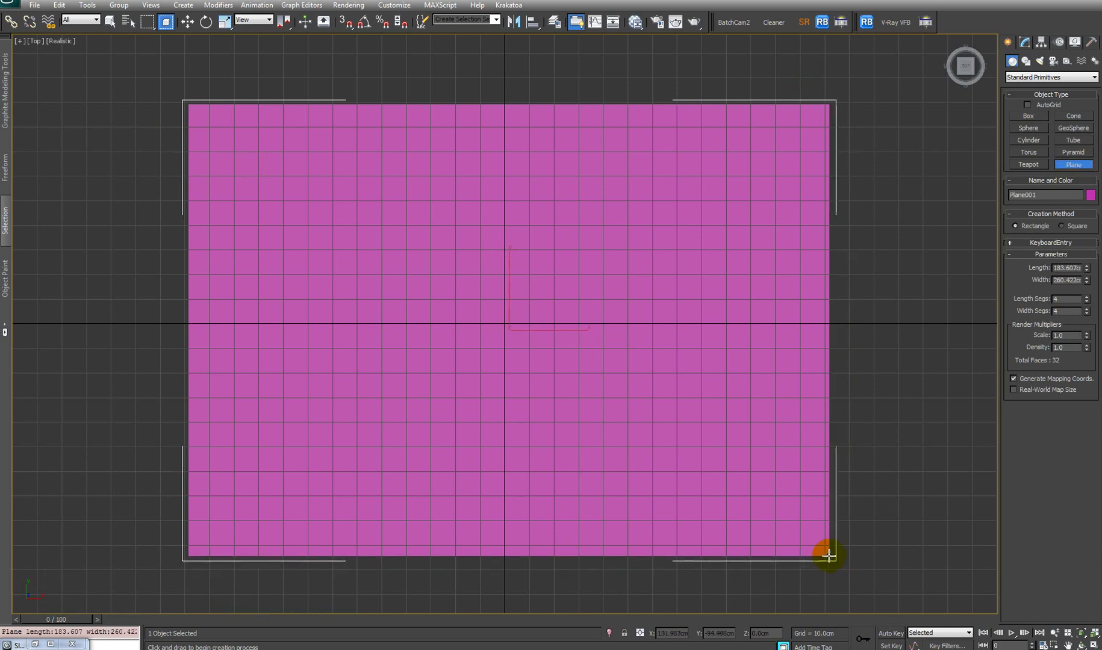
right_click(858, 356)
key(g)
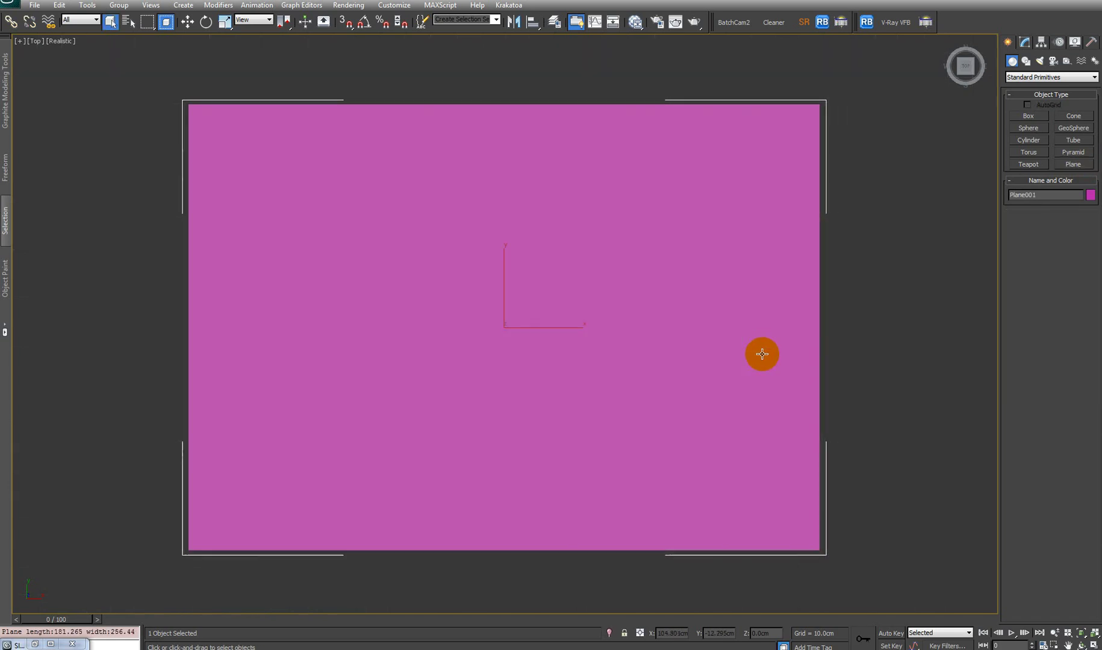
key(F4)
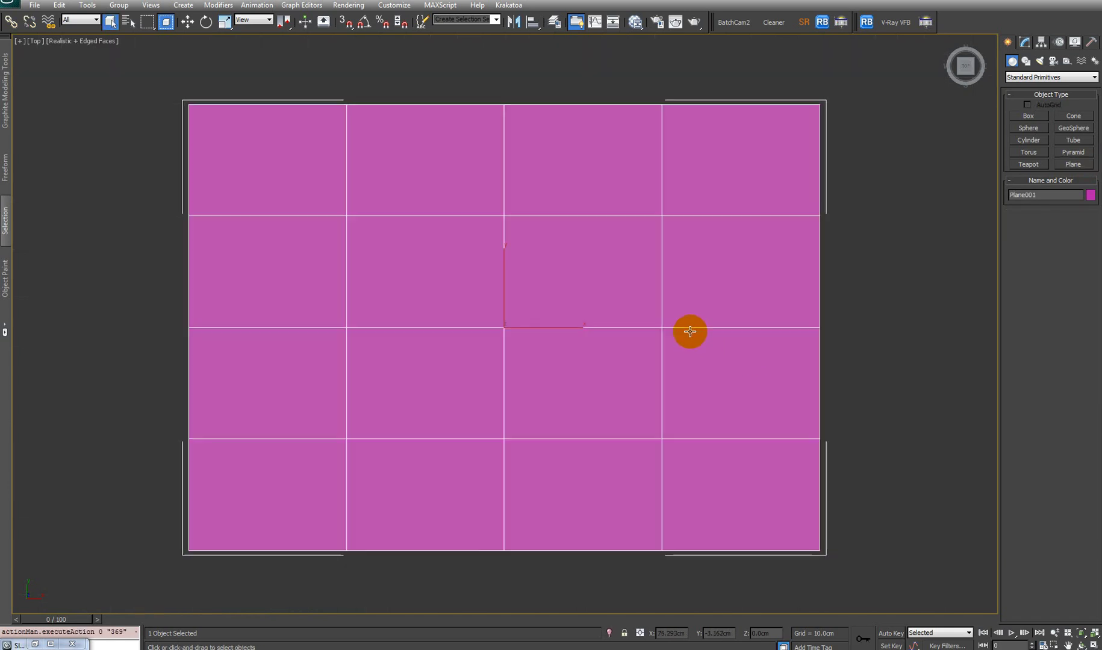
Reduce Plane001's Length Segs and Width Segs to 1 in the Modify panel
click(1024, 43)
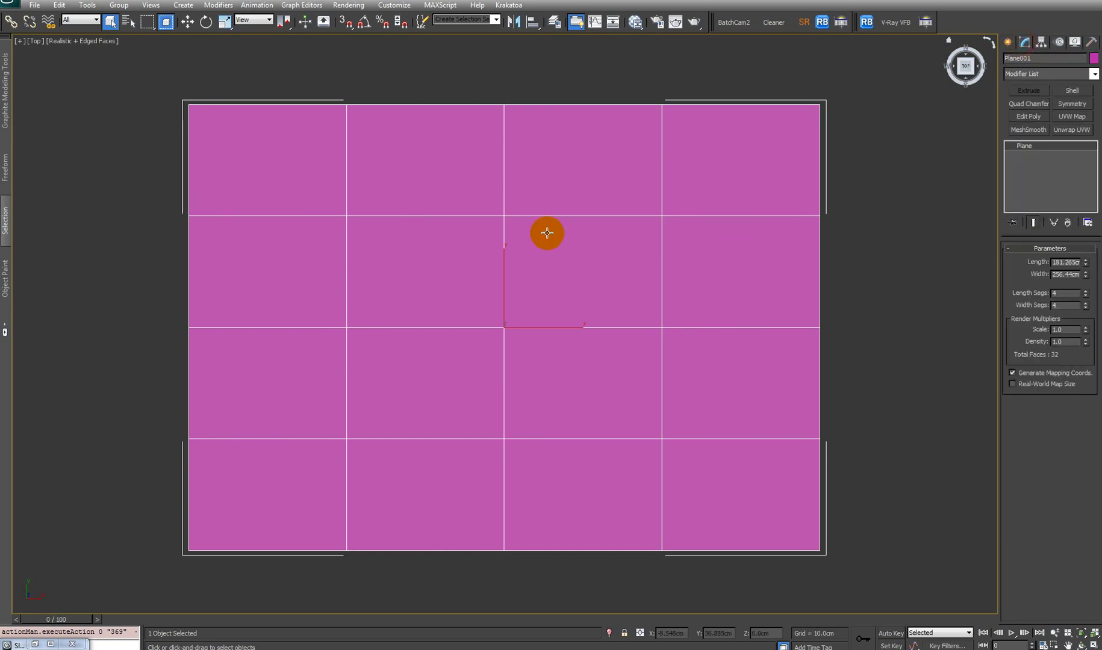
click(1086, 295)
click(1086, 296)
click(1085, 296)
click(1086, 308)
click(1087, 308)
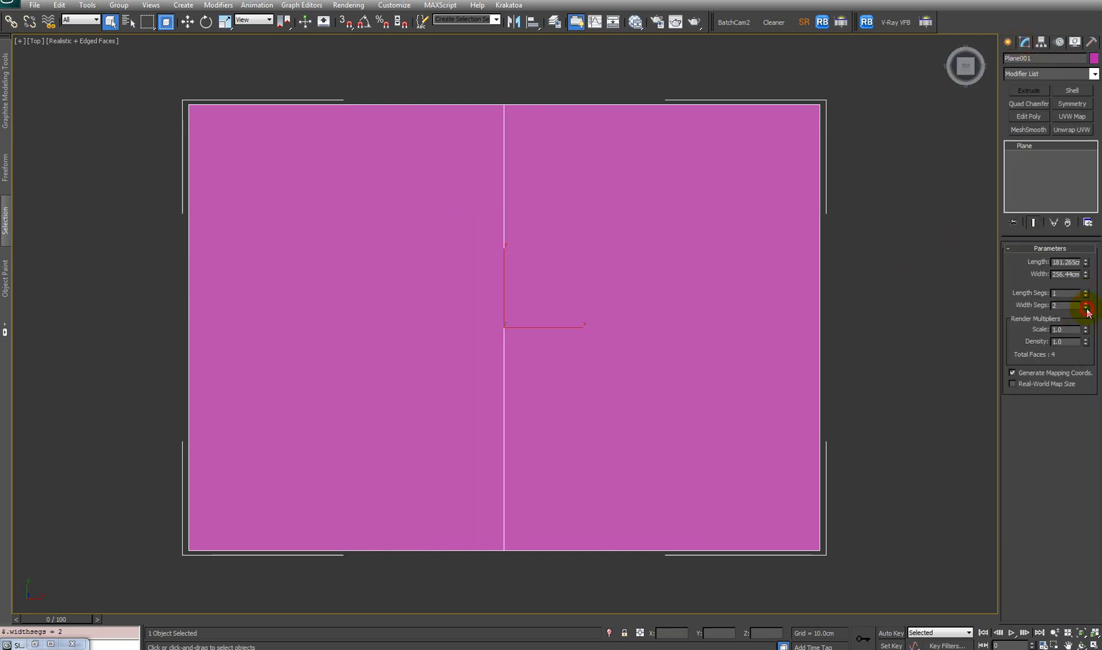
click(1086, 309)
middle_drag(483, 350, 472, 372)
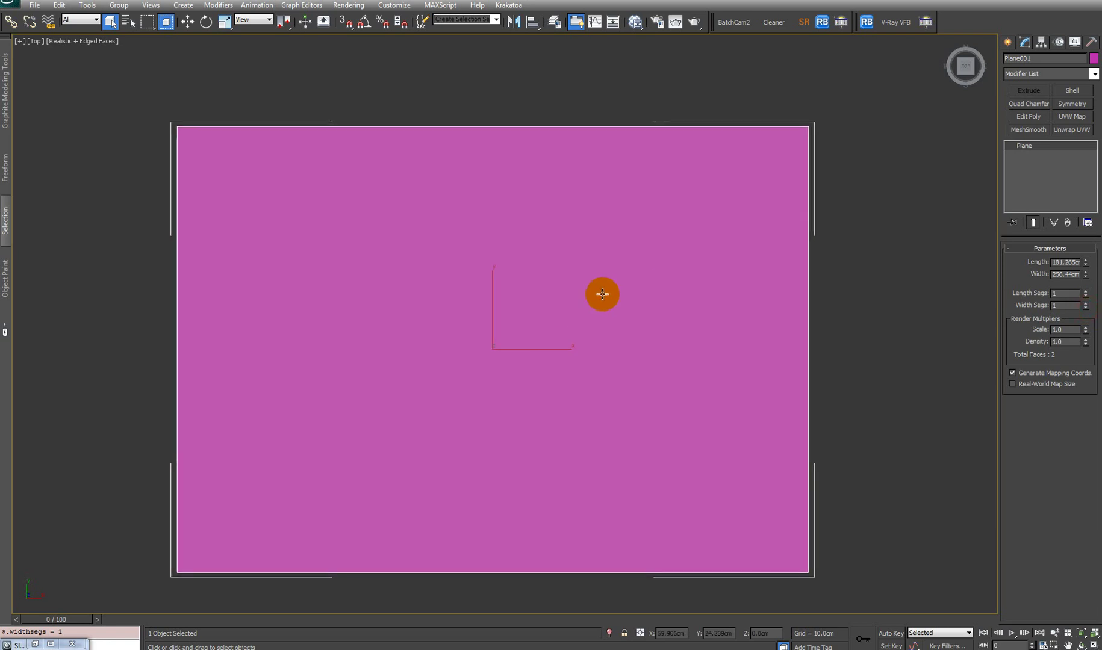
Assign Ground_floor to Plane001, show its bitmap in the viewport, then close the editor
key(m)
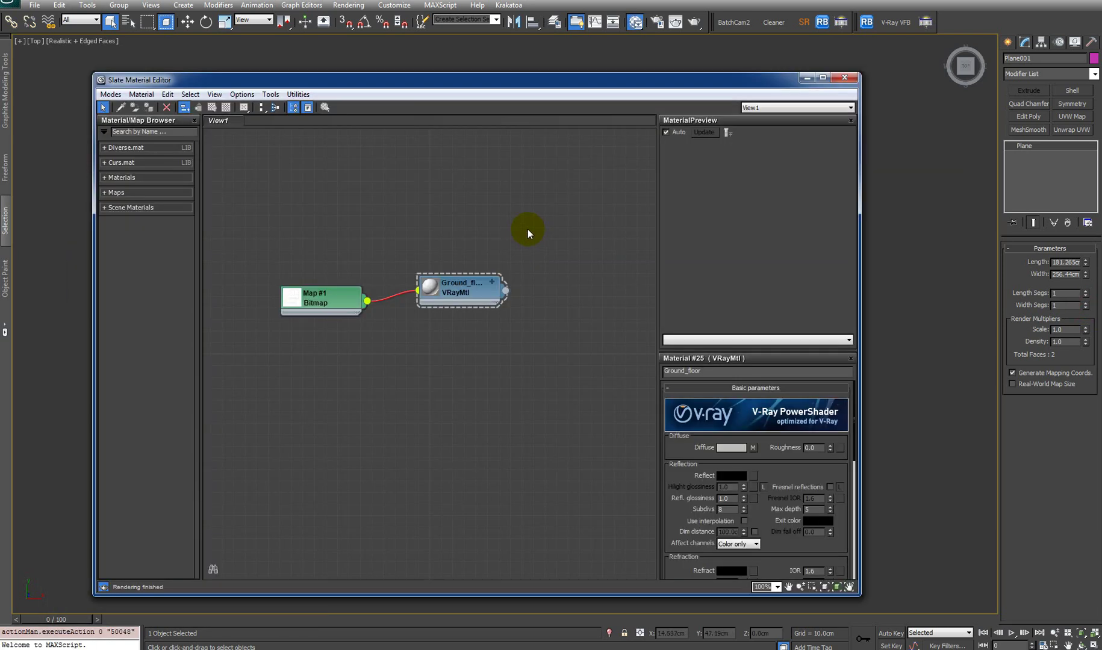
drag(532, 89, 138, 42)
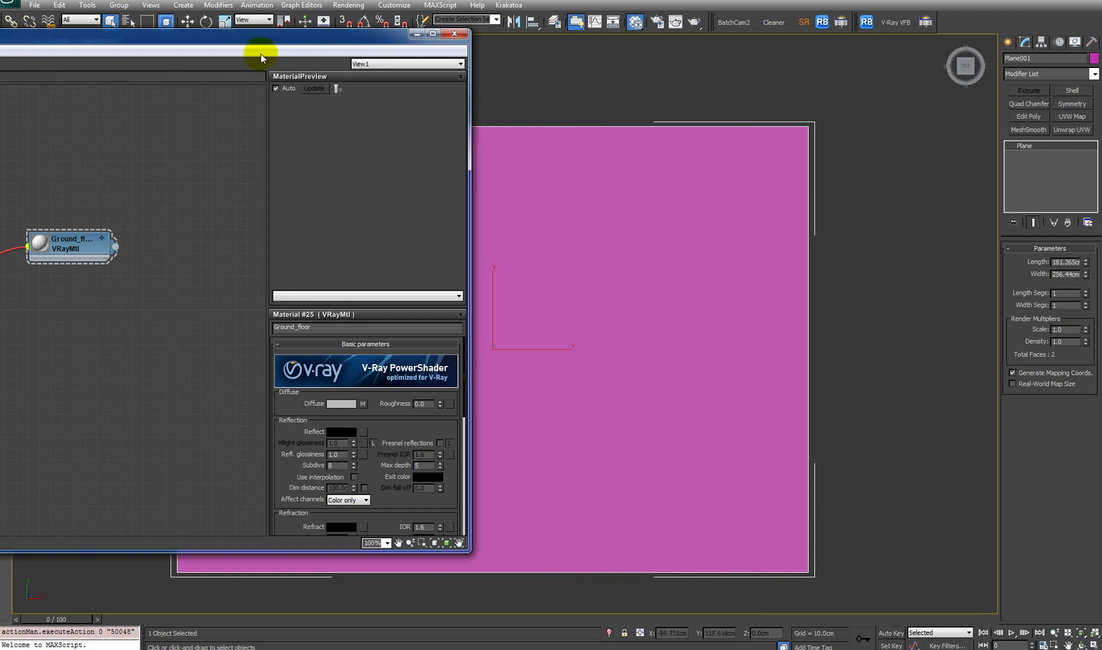
drag(271, 41, 437, 68)
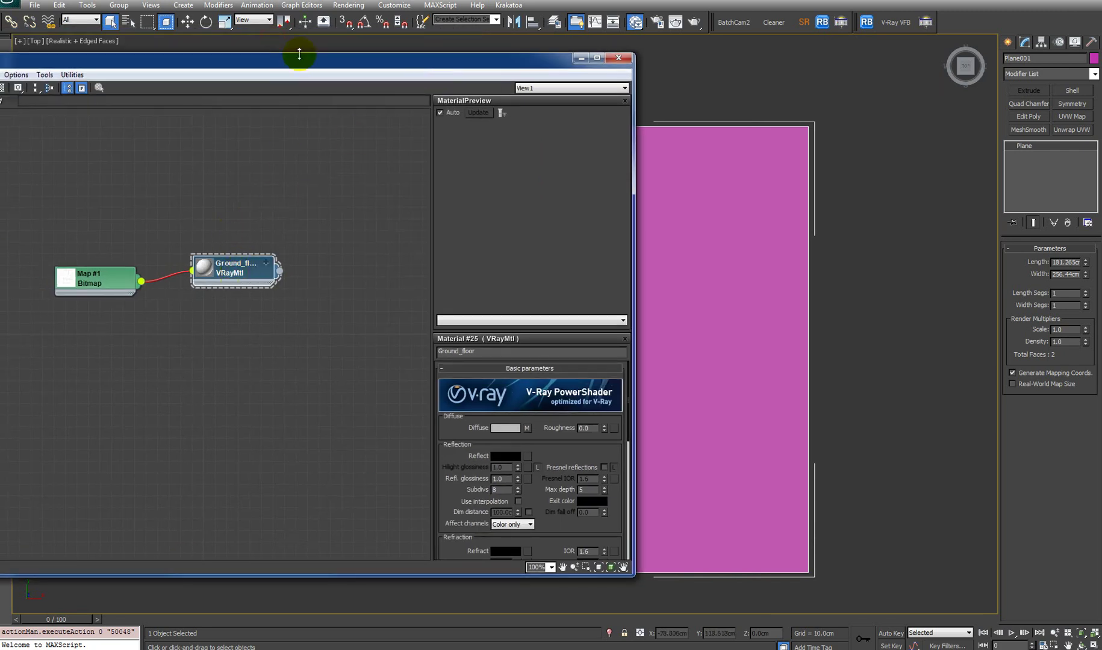
drag(300, 61, 623, 254)
click(87, 90)
double_click(330, 465)
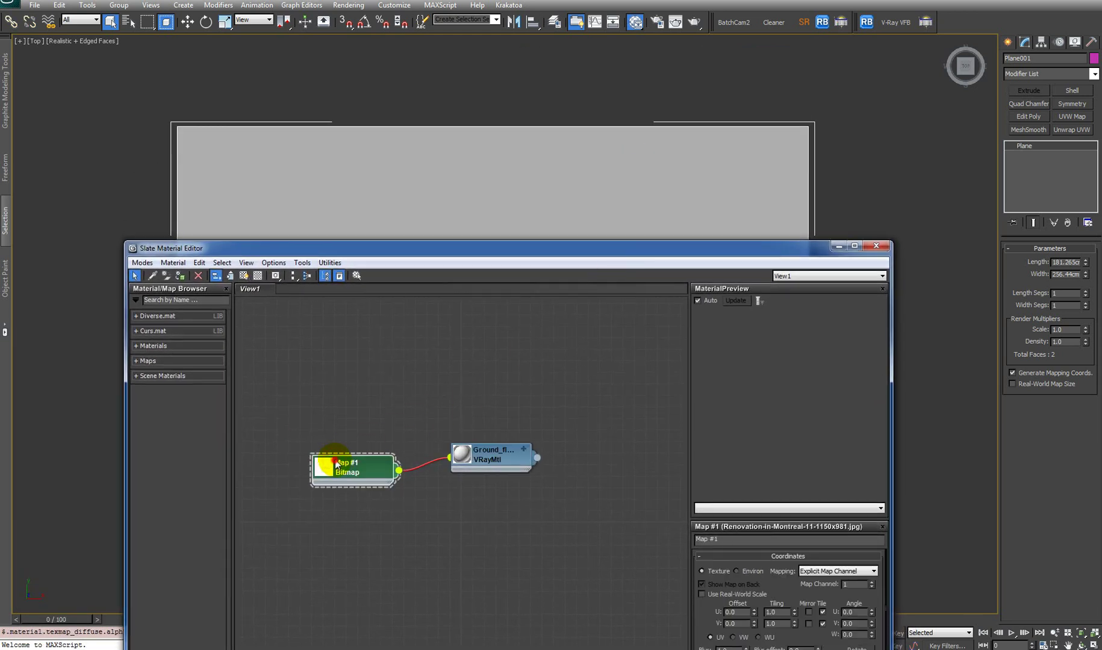
click(243, 277)
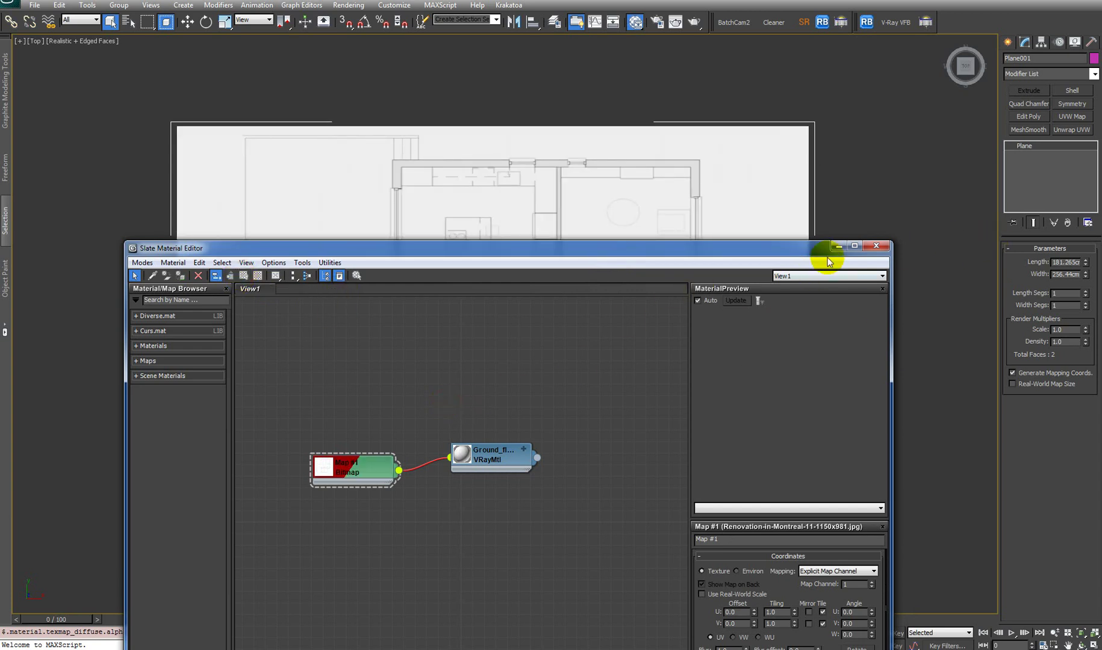
click(877, 246)
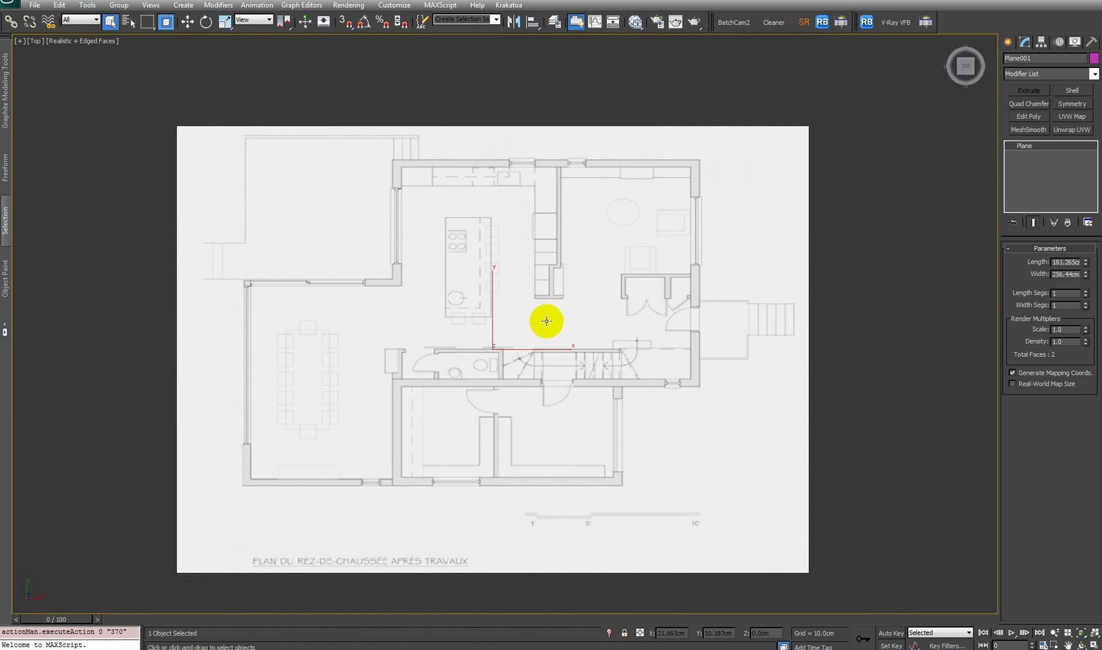
With Angle Snap on, rotate Plane001 -90° about Z so the plan is portrait
key(e)
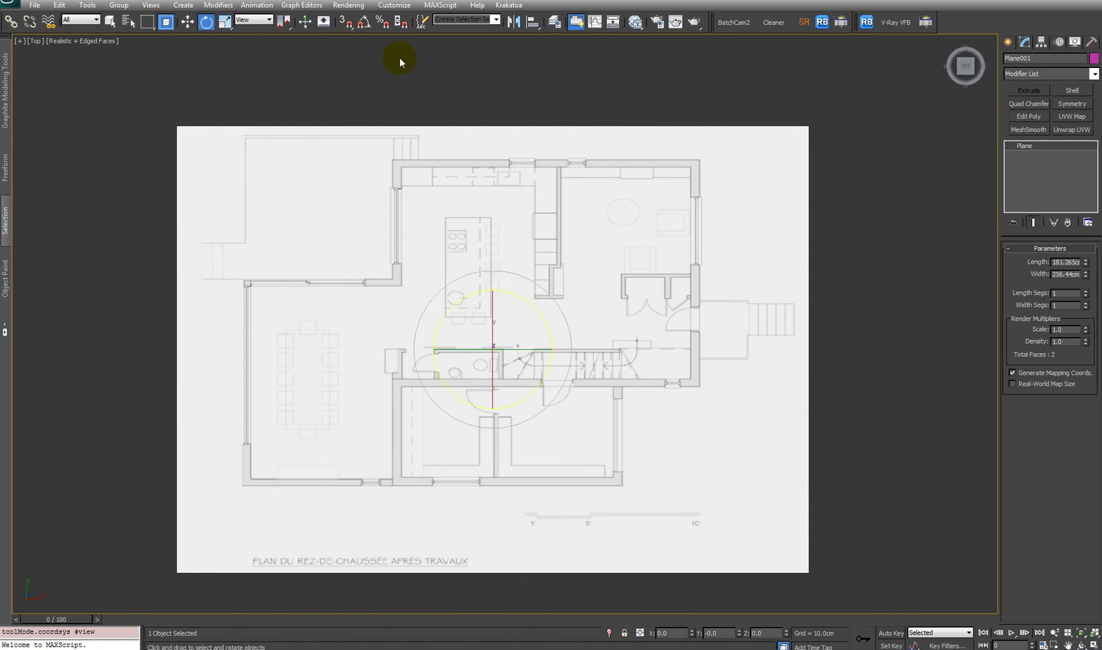
drag(511, 288, 578, 339)
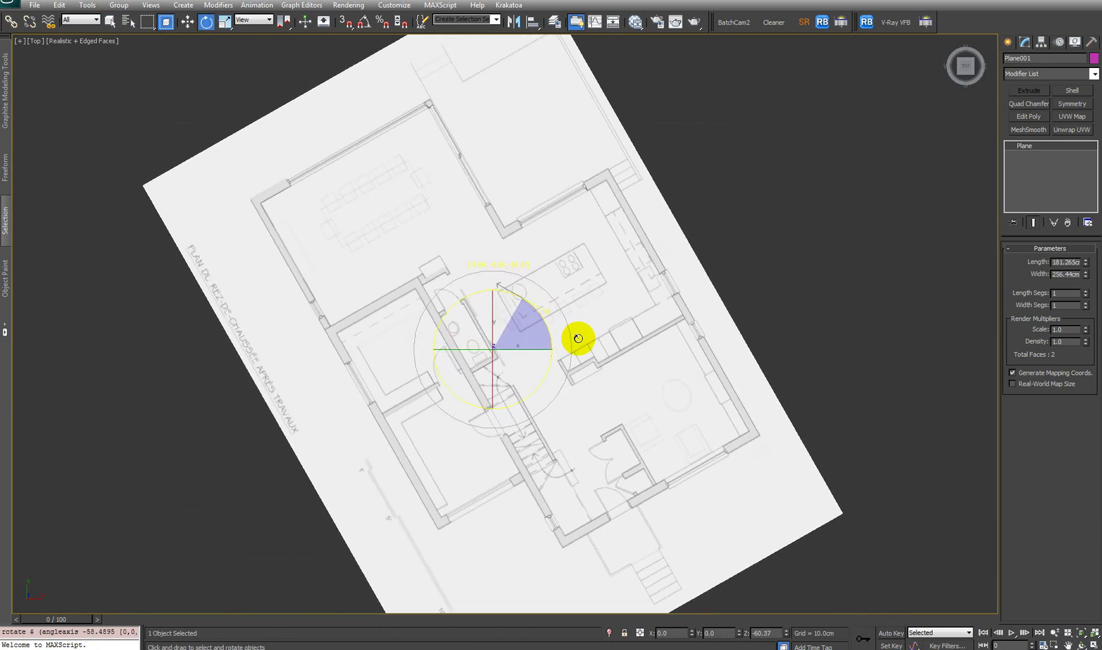
key(ctrl+z)
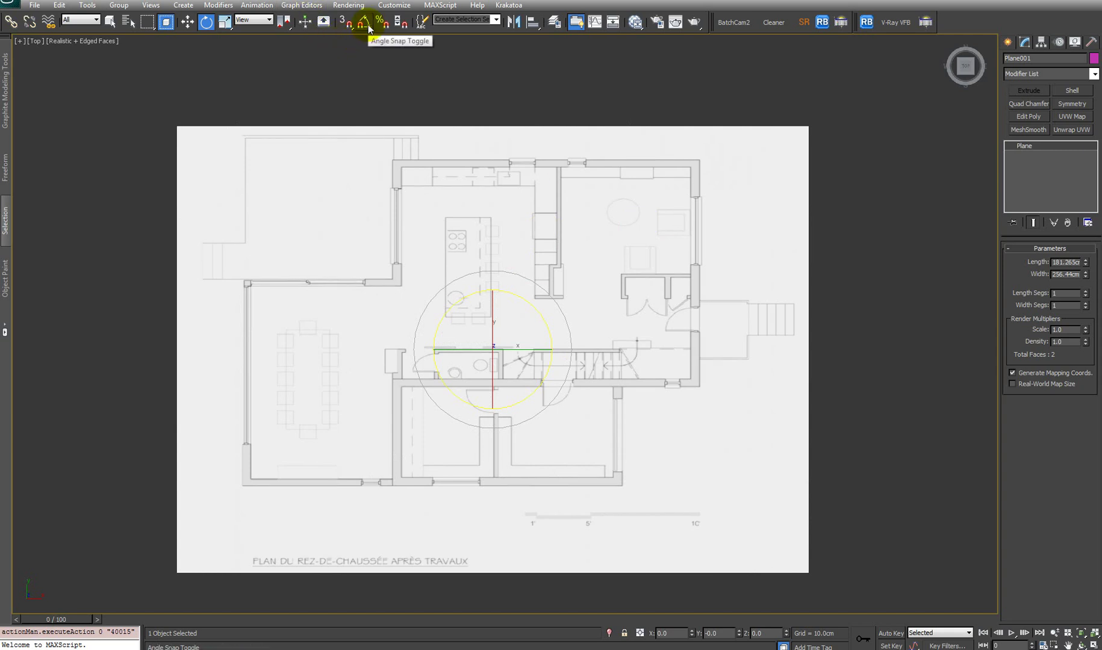
click(364, 23)
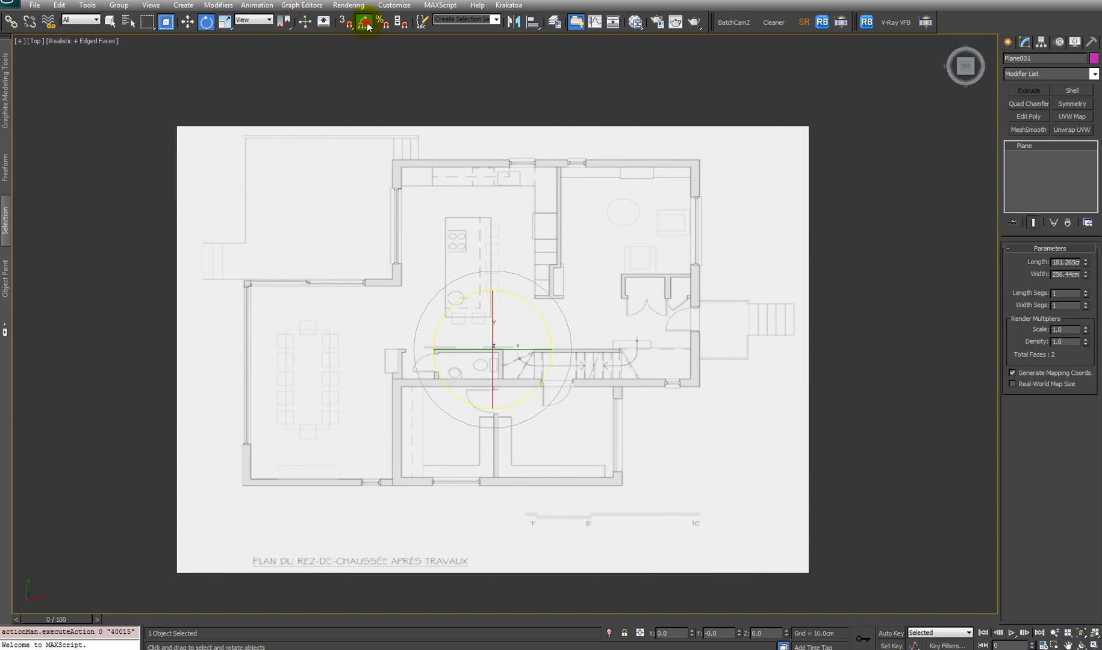
drag(512, 277, 568, 303)
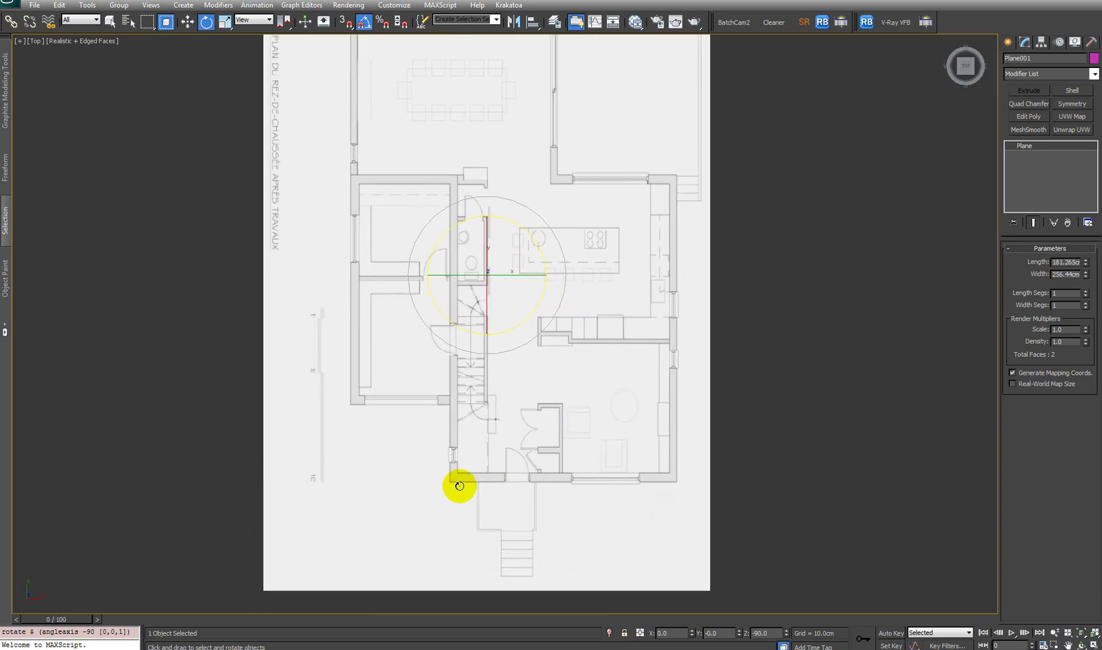
middle_drag(578, 418, 588, 396)
scroll(588, 395, down, 5)
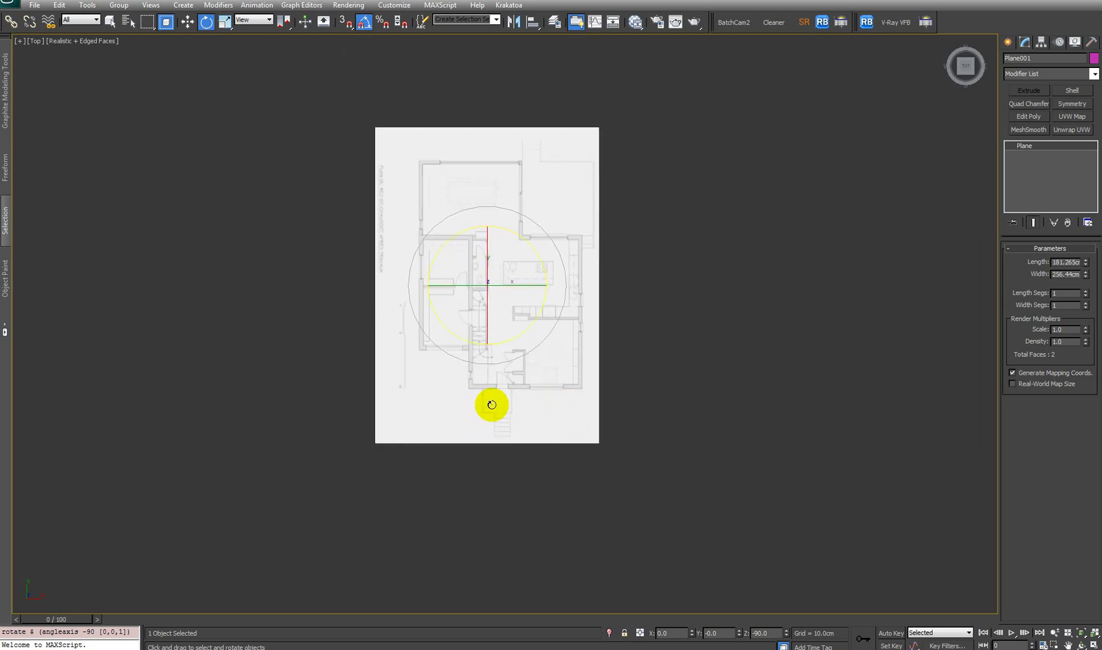
scroll(500, 406, up, 2)
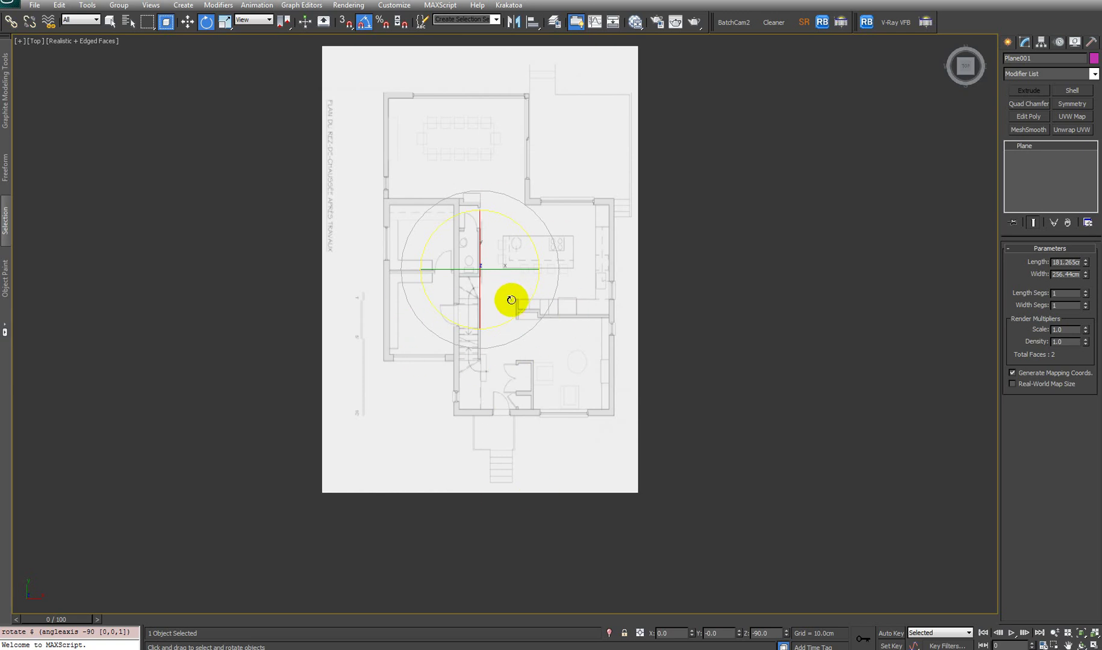
middle_drag(506, 324, 499, 361)
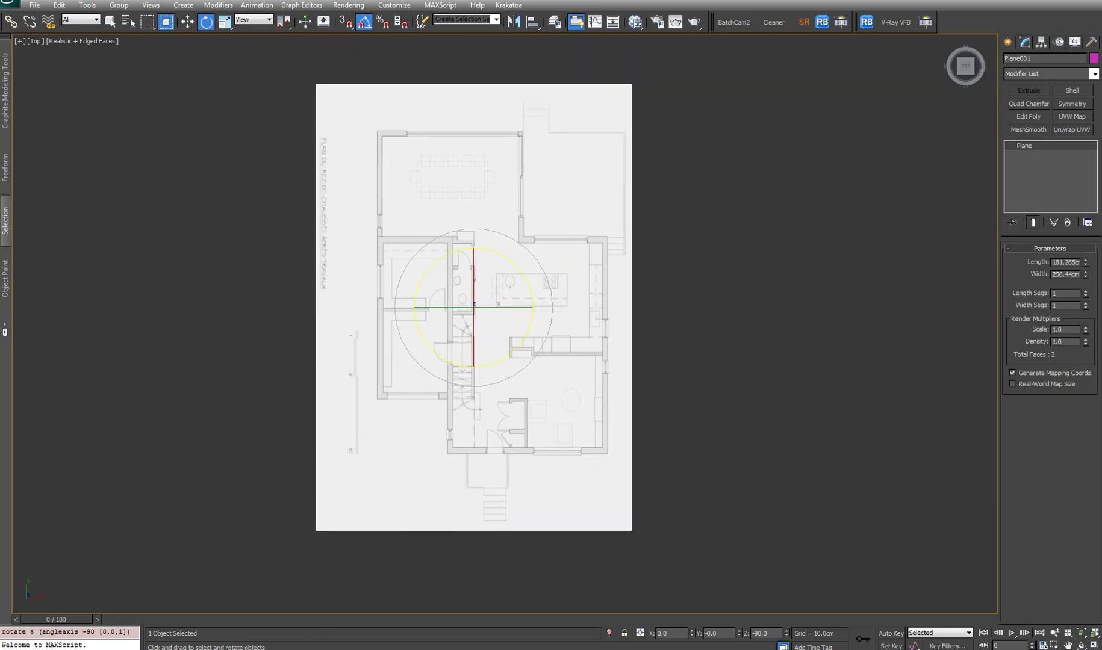
mouse_move(227, 649)
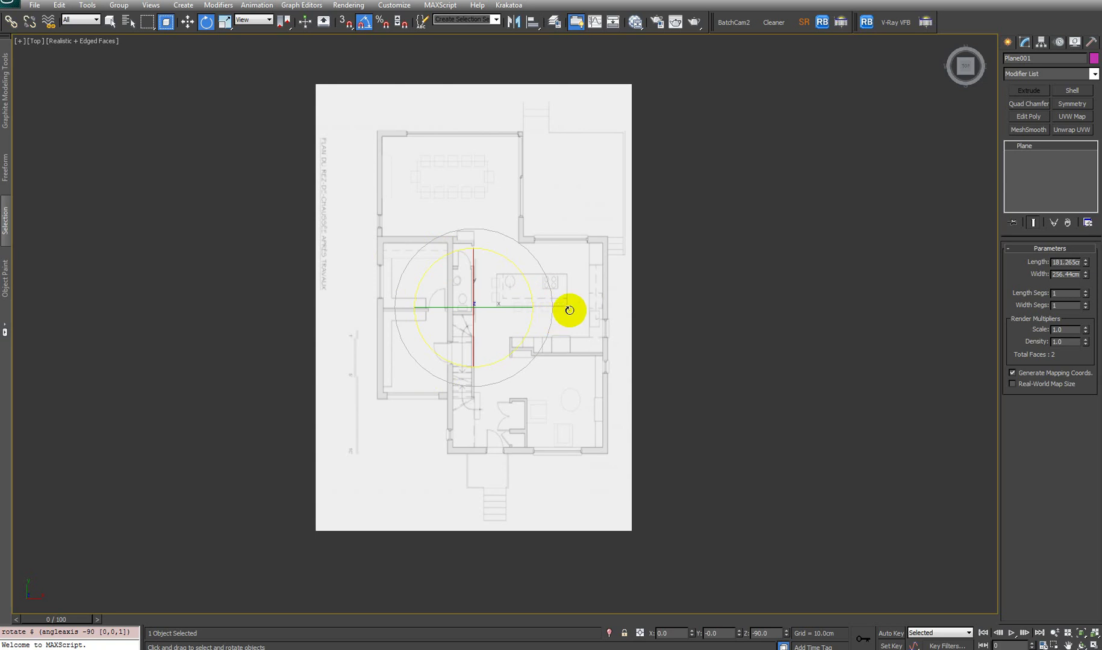
scroll(474, 338, up, 2)
scroll(426, 261, down, 2)
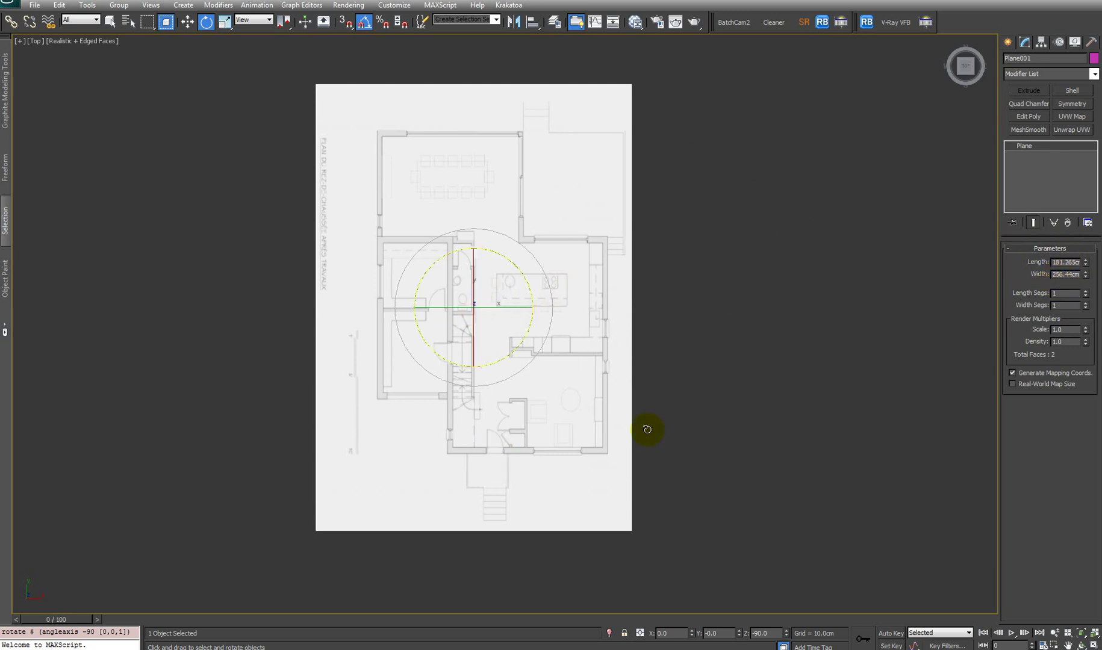
Open the Details properties of Renovation-in-Montreal-11-1150x981.jpg to read its 1150 × 981 pixel size
click(253, 649)
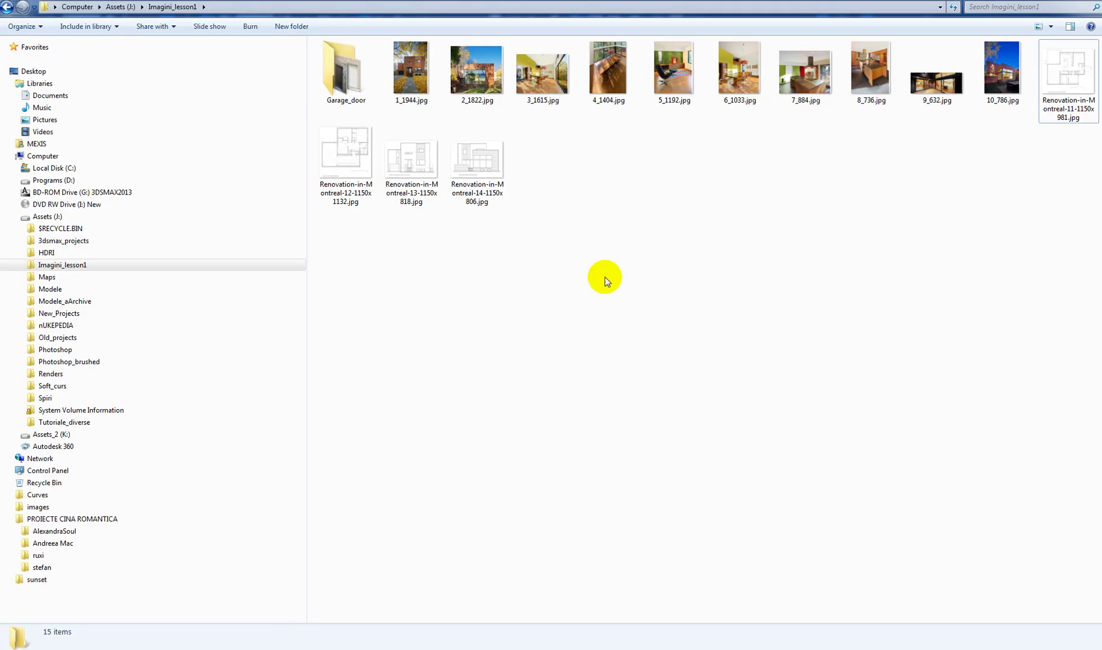
click(1071, 81)
right_click(1069, 73)
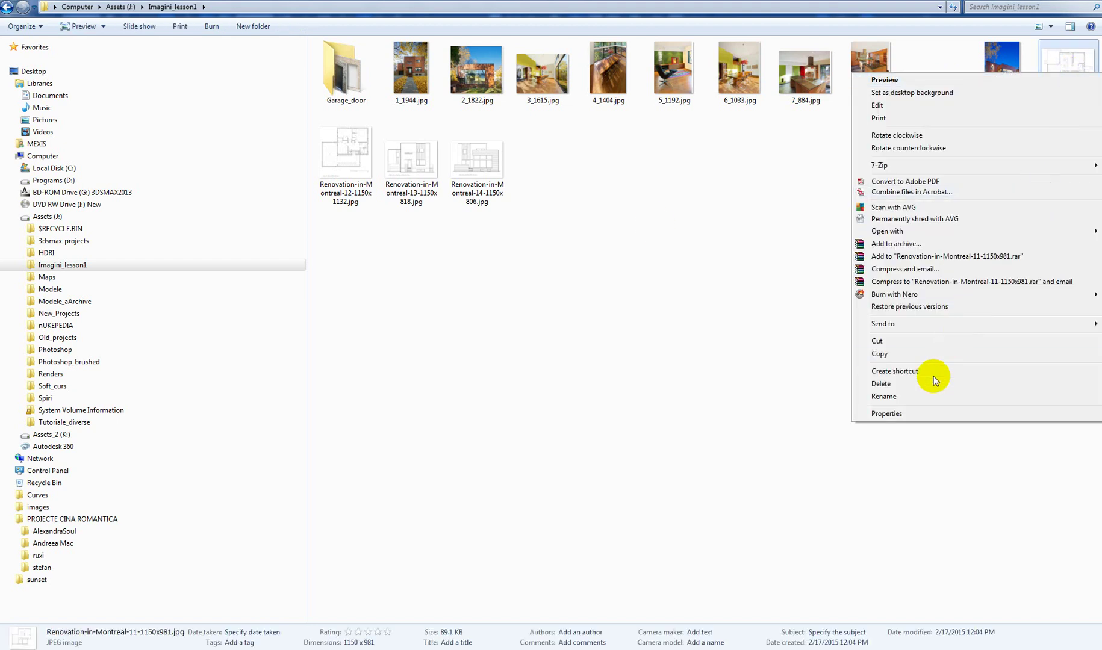
click(886, 415)
drag(948, 42, 381, 91)
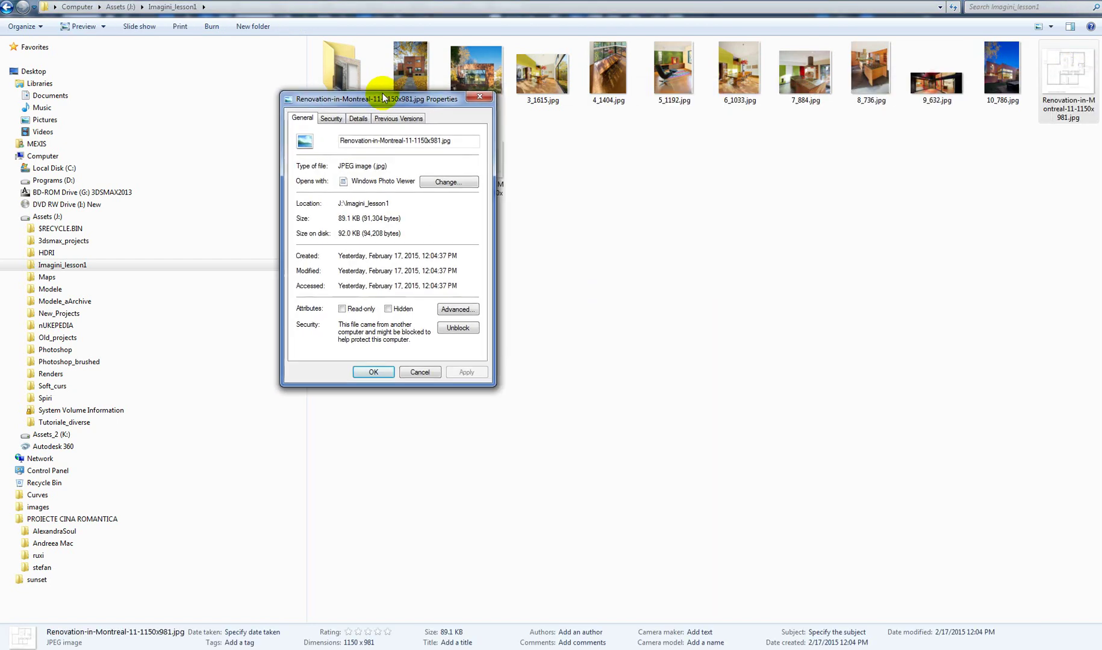
click(361, 119)
drag(473, 144, 473, 172)
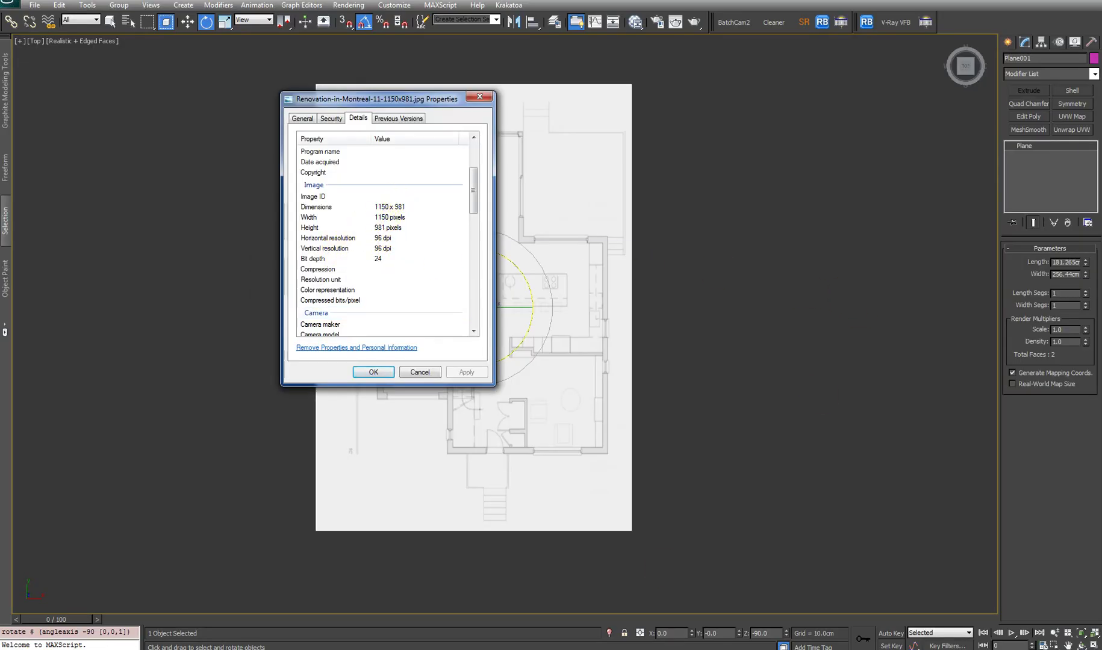
Enter 1150 as the plane's length, then recheck the image's pixel dimensions
click(1063, 263)
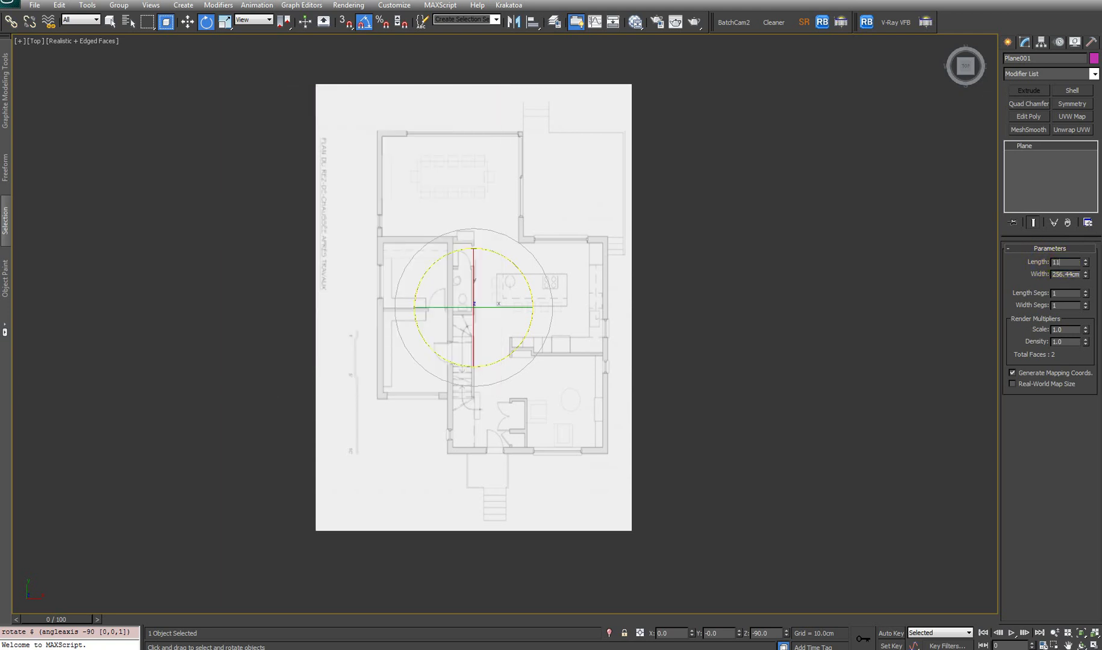
text(1150)
key(Return)
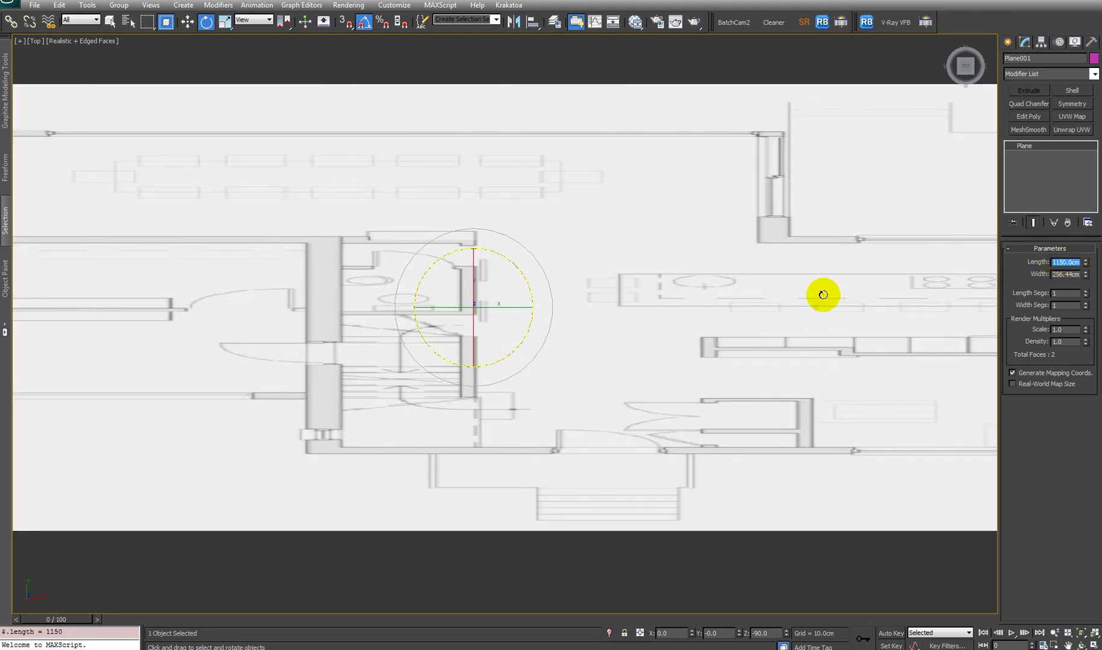
key(alt+Tab)
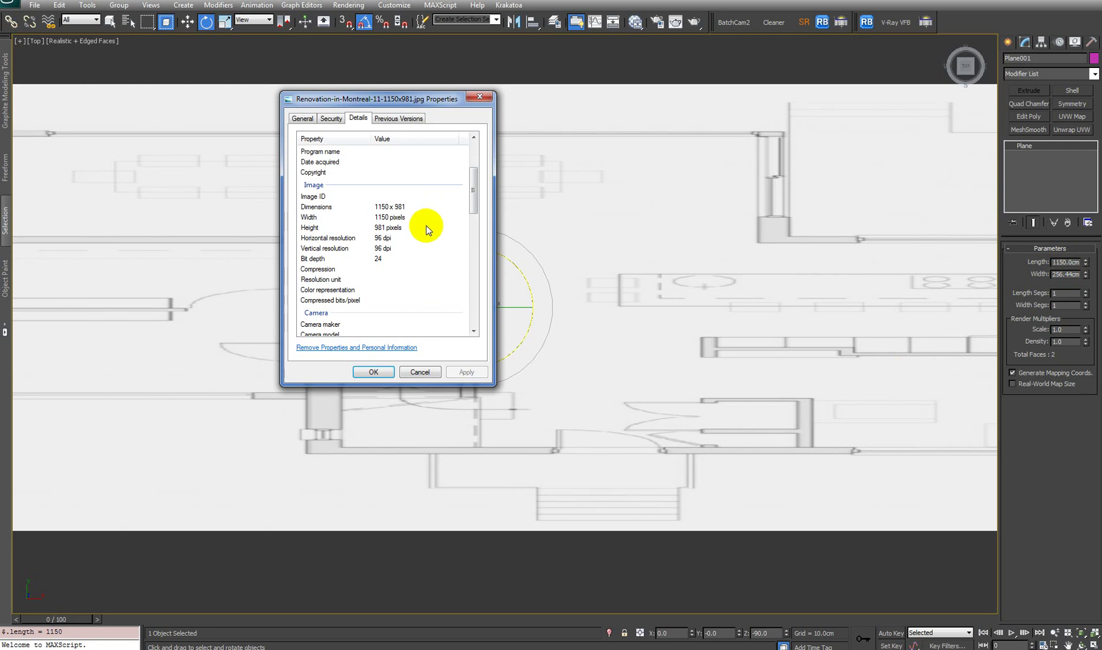
key(alt+Tab)
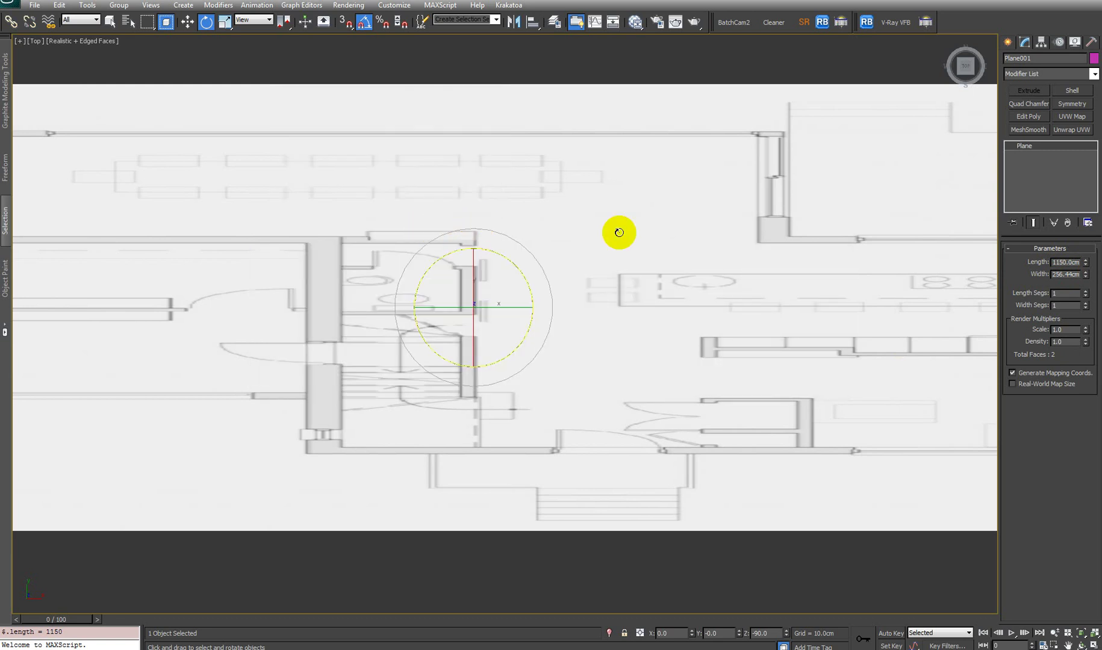
Correct the plane's Length to 981 and Width to 1150
click(1076, 278)
text(98)
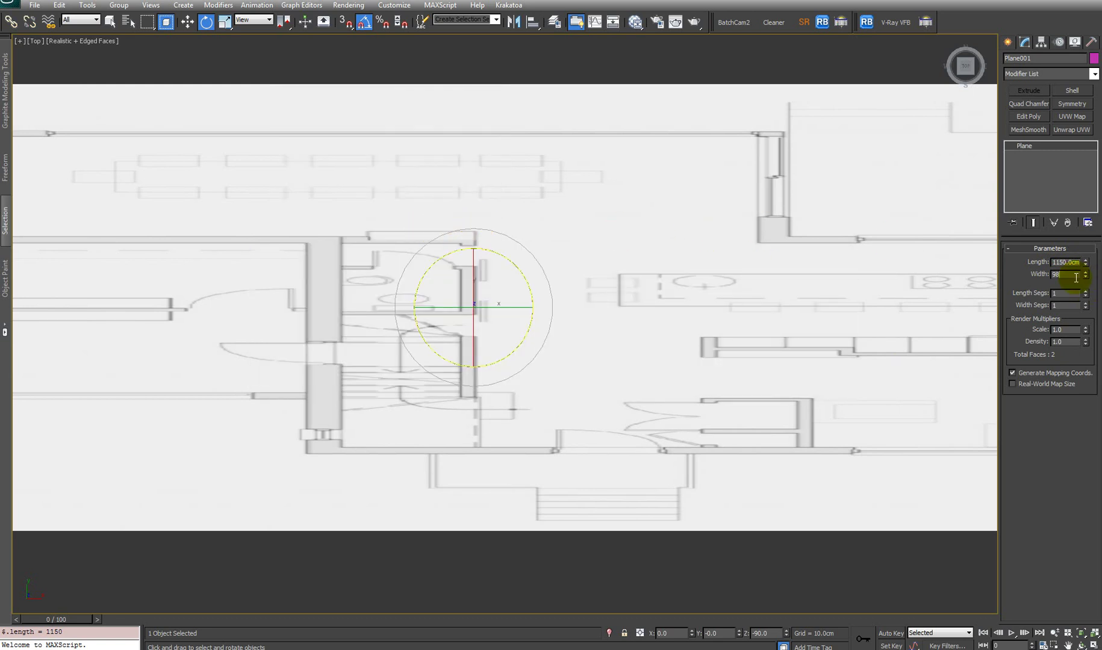
text(1)
key(Return)
scroll(528, 330, down, 5)
scroll(531, 332, up, 2)
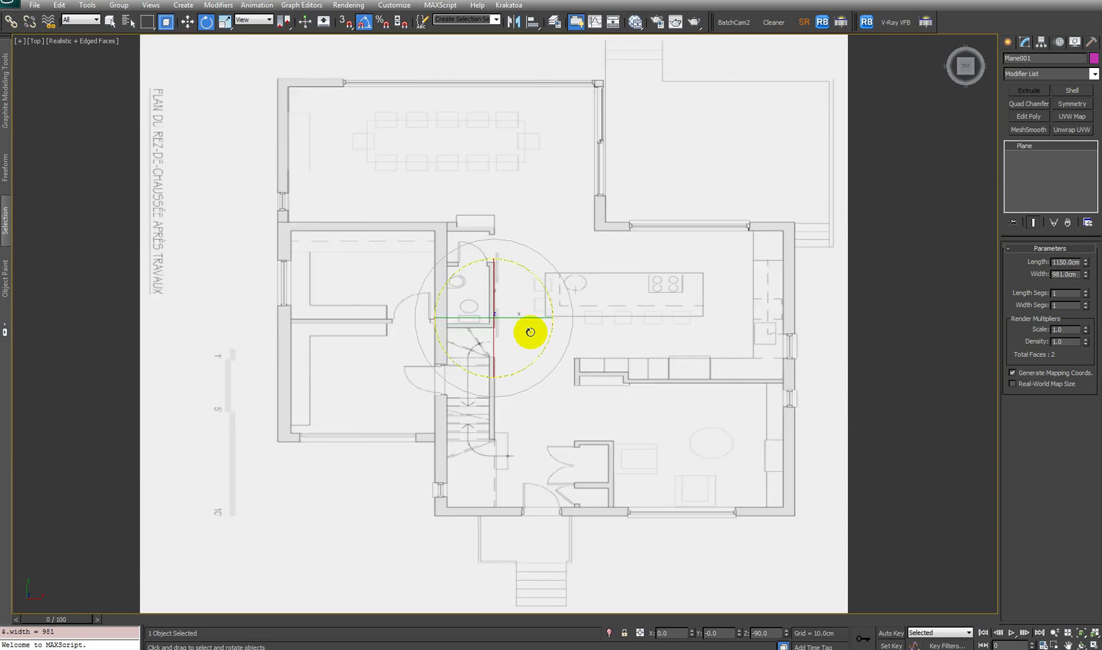
scroll(530, 332, down, 2)
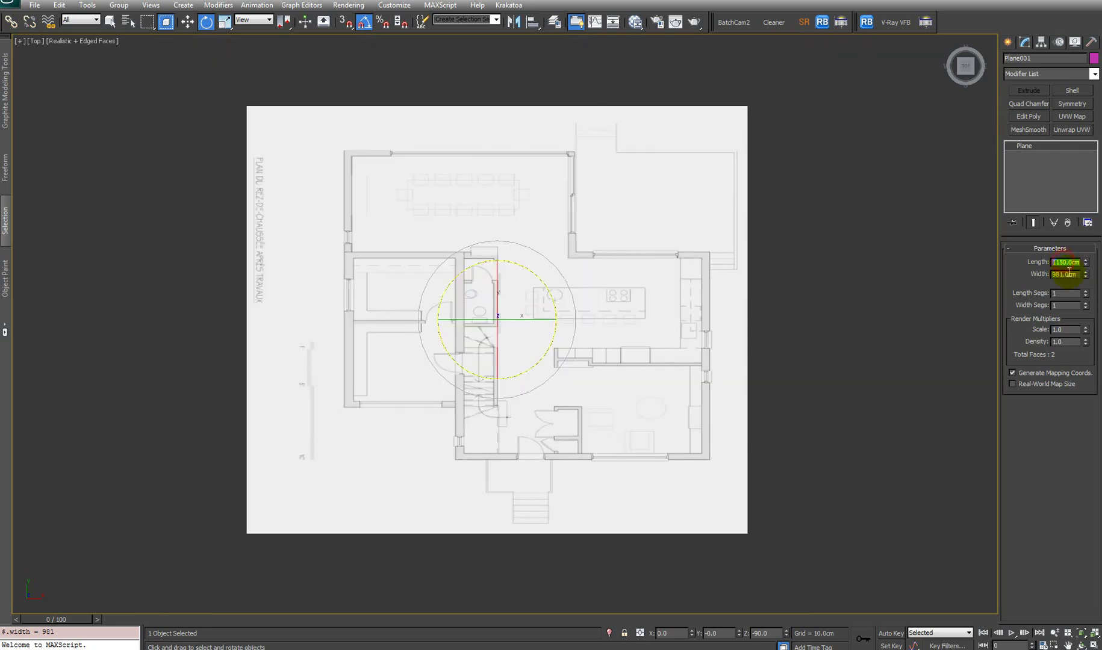
key(Tab)
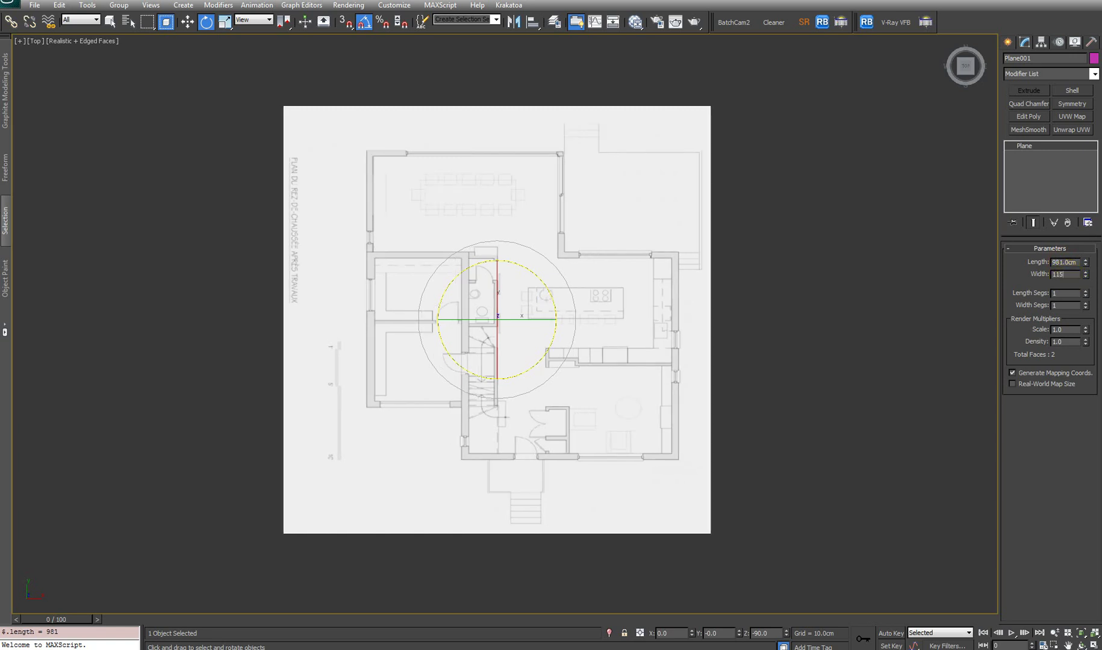
text(1150)
key(Return)
click(553, 312)
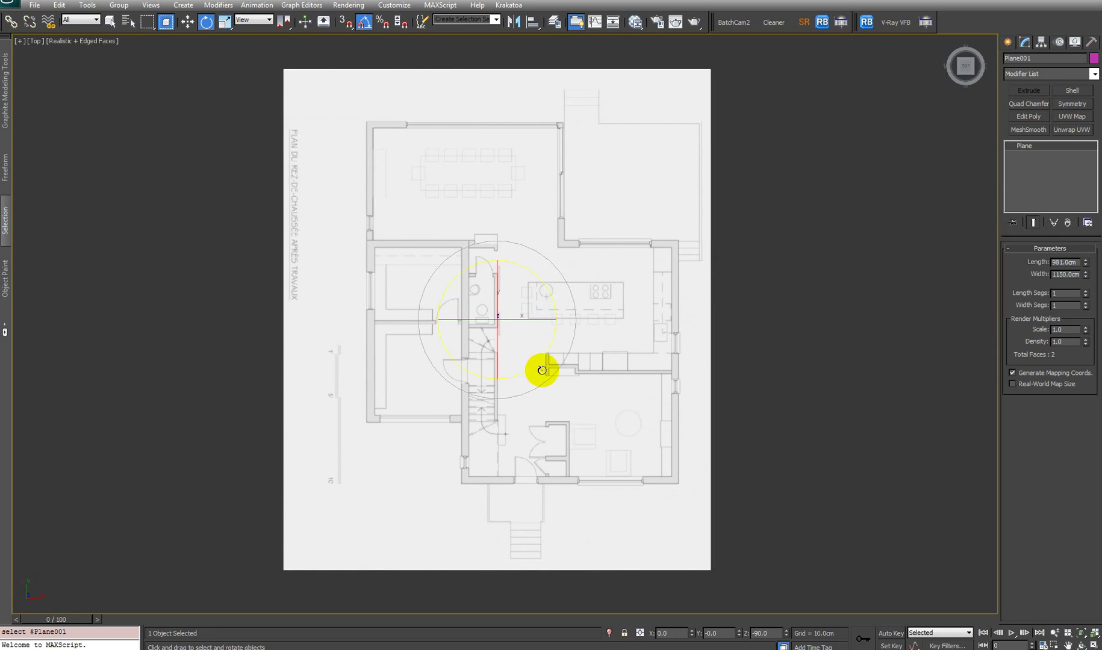
Shift-drag a copy of the plane, Plane002, upward above the original
alt+middle_drag(499, 382, 526, 322)
key(w)
alt+middle_drag(574, 271, 494, 436)
alt+middle_drag(589, 376, 509, 315)
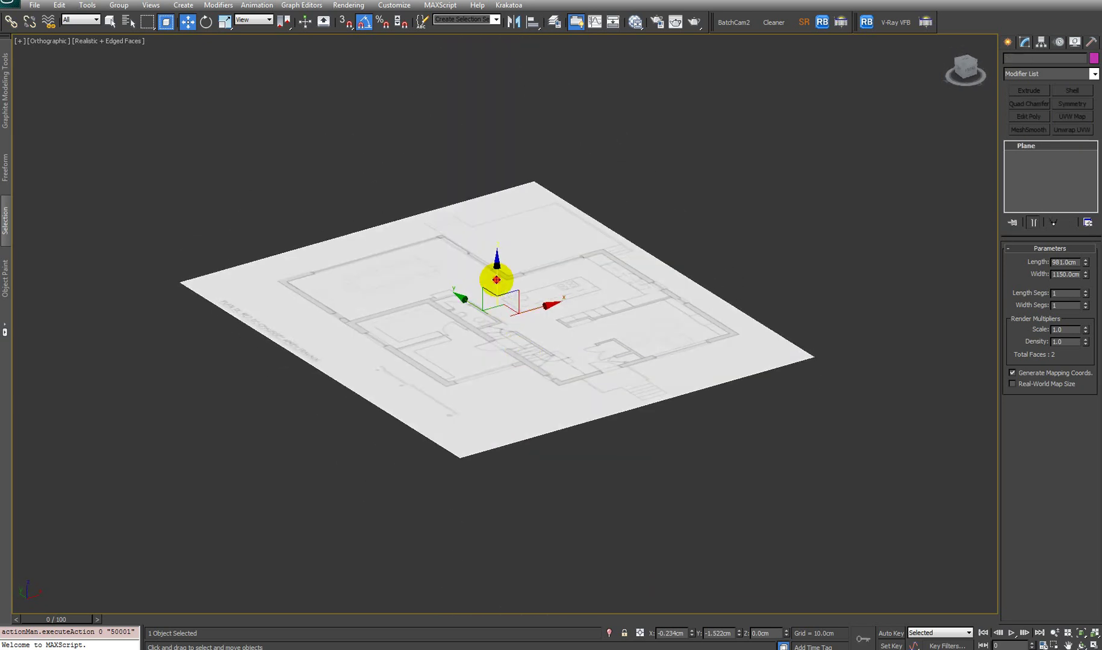
shift+drag(497, 278, 508, 124)
click(551, 373)
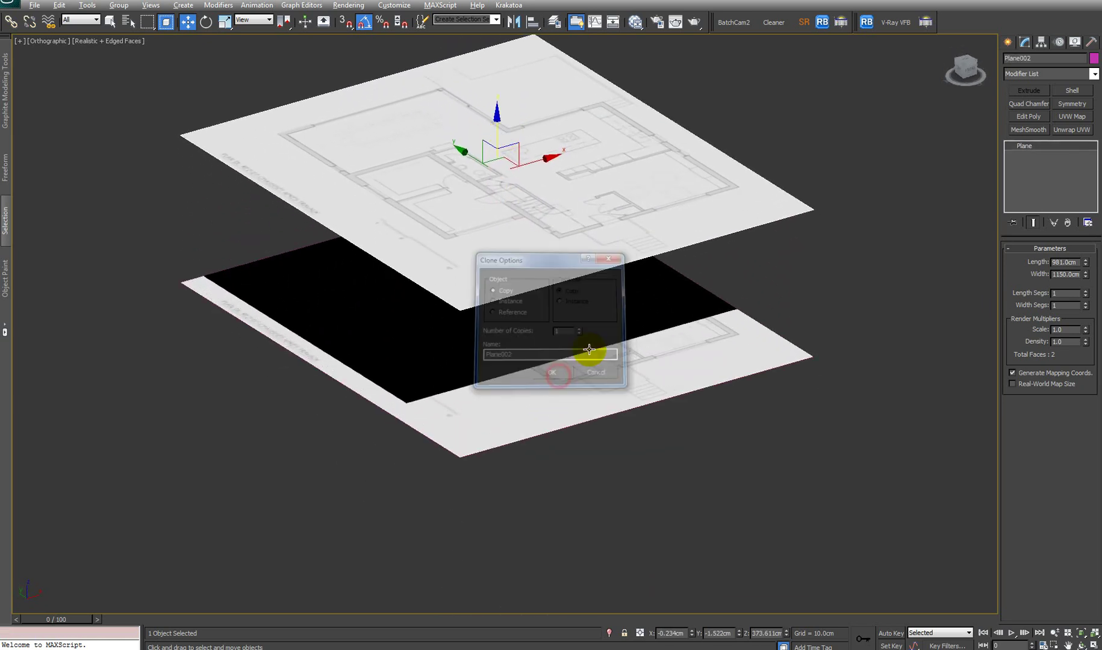
Switch the viewport to Shaded display and lower Plane002 closer to the original
mouse_move(557, 385)
alt+middle_down()
mouse_move(550, 396)
mouse_move(584, 333)
mouse_move(467, 241)
mouse_move(485, 216)
mouse_move(466, 211)
alt+middle_up()
click(88, 45)
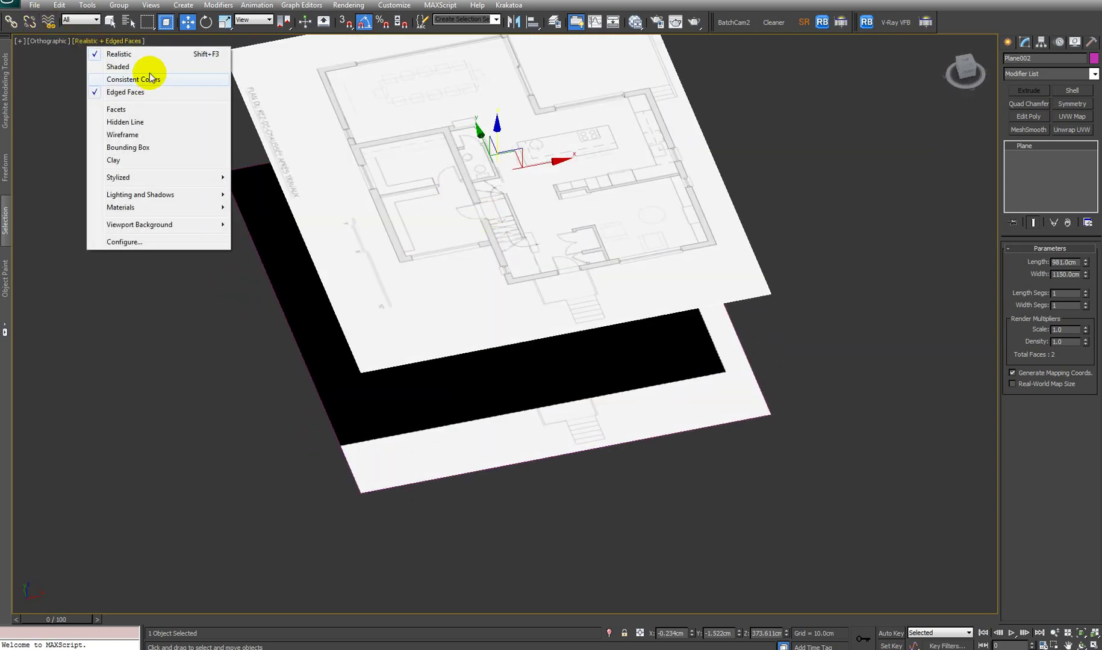
click(115, 64)
mouse_move(553, 227)
alt+middle_down()
mouse_move(494, 320)
mouse_move(500, 328)
alt+middle_up()
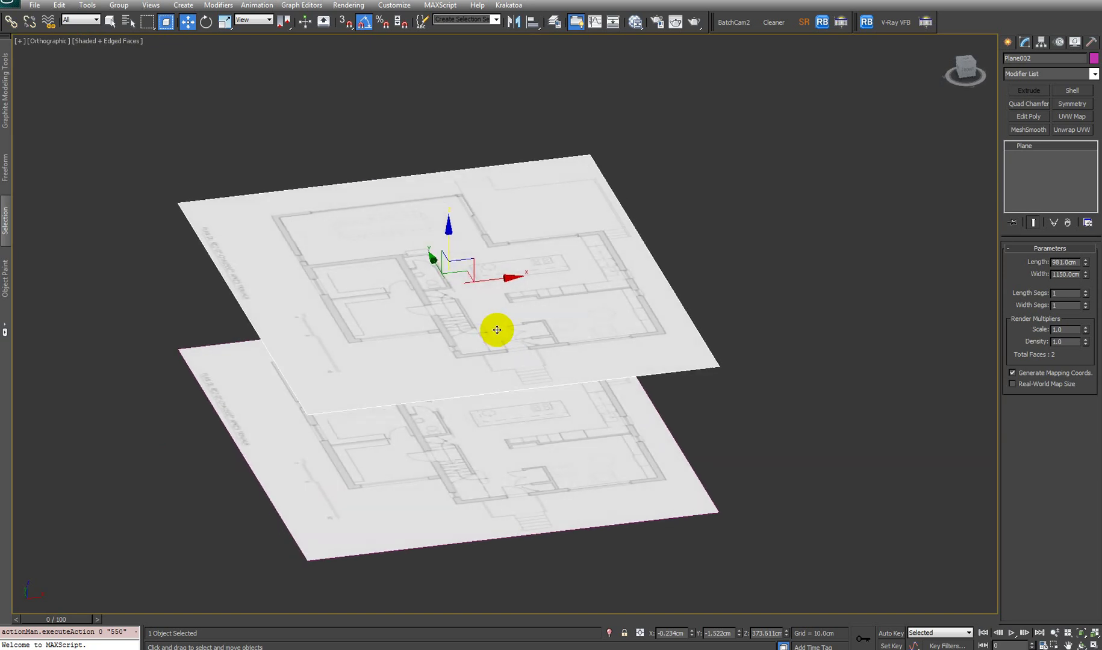
drag(452, 249, 450, 289)
In the Slate Material Editor, duplicate the plan material together with its bitmap map node
key(m)
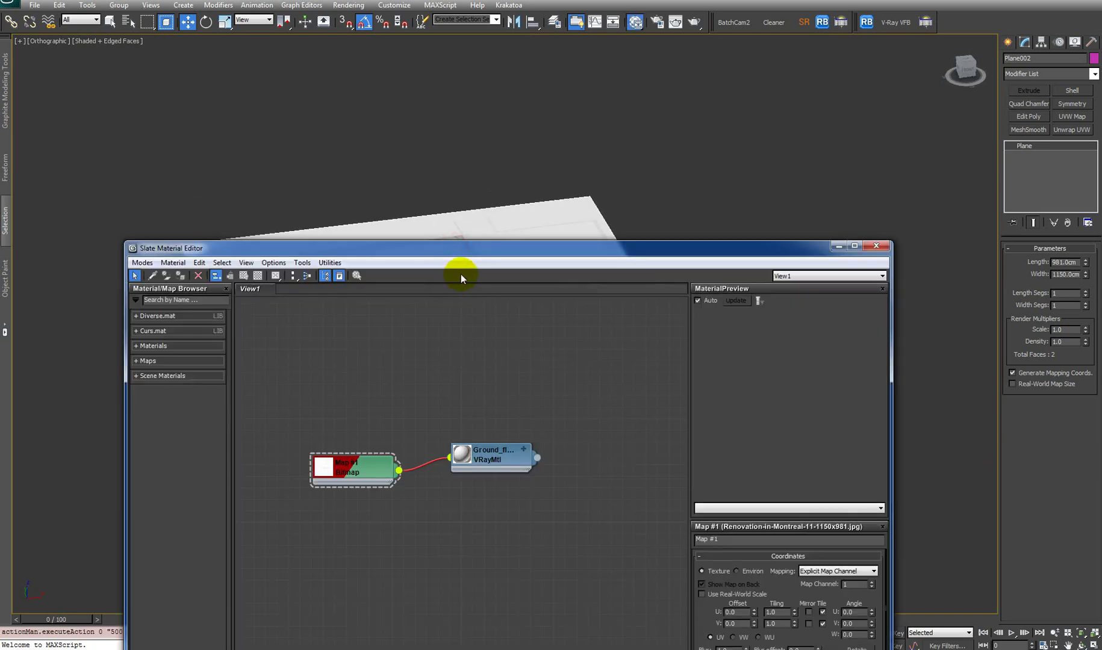
drag(508, 253, 488, 98)
drag(539, 421, 537, 369)
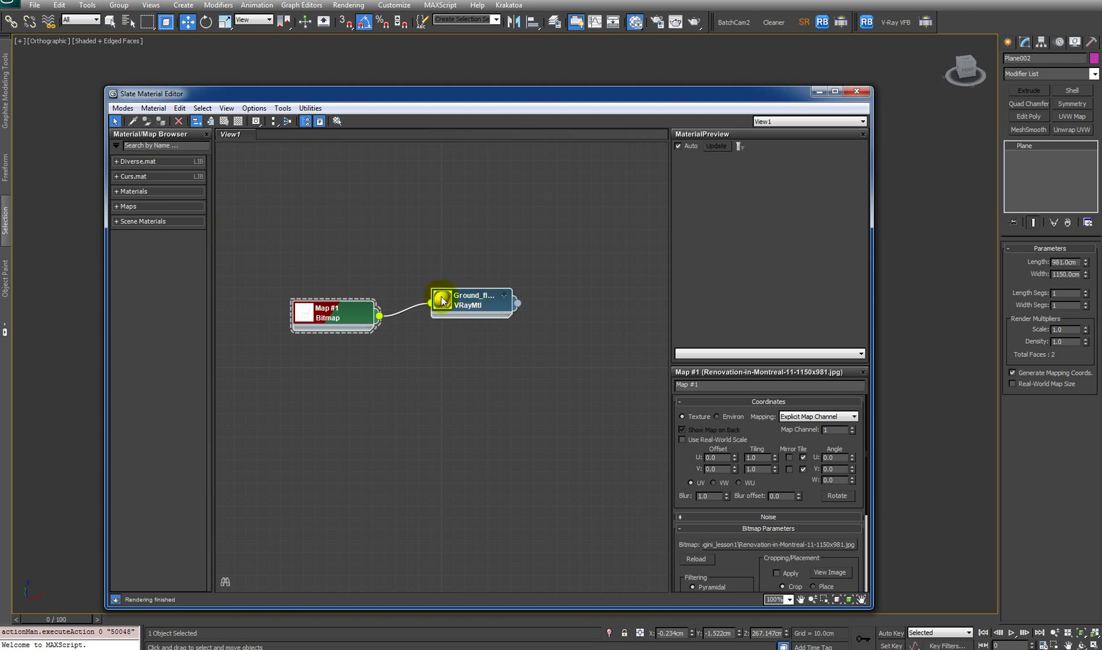
shift+drag(443, 301, 444, 371)
click(569, 435)
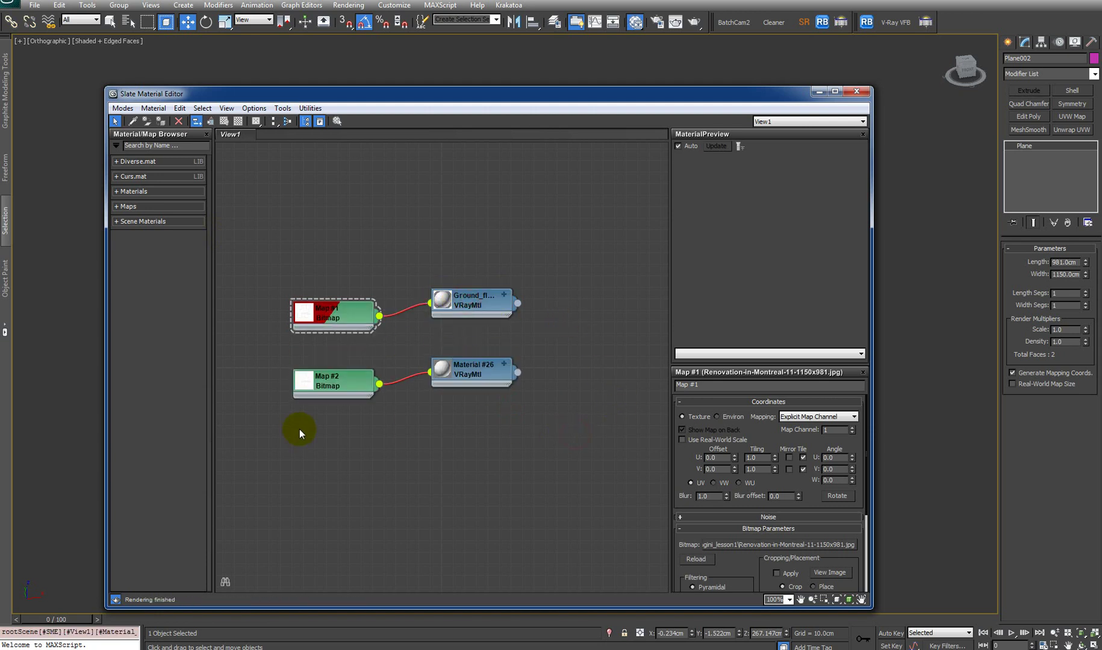
Load Renovation-in-Montreal-12-1150x1132.jpg into the copied bitmap map
click(331, 385)
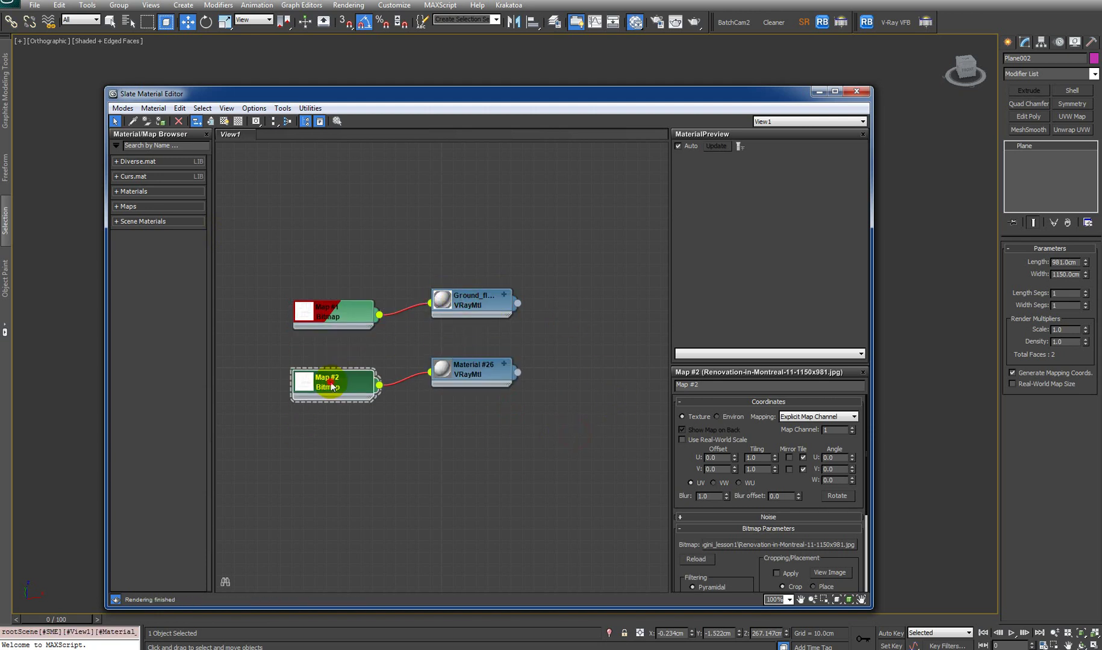
click(783, 545)
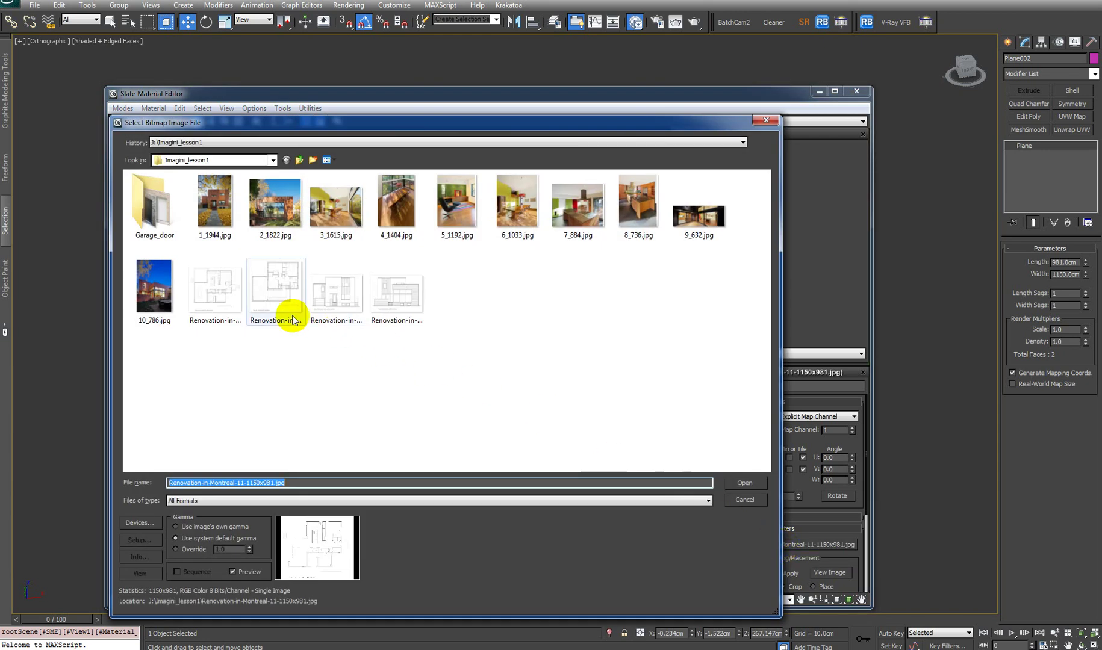
click(277, 285)
double_click(280, 290)
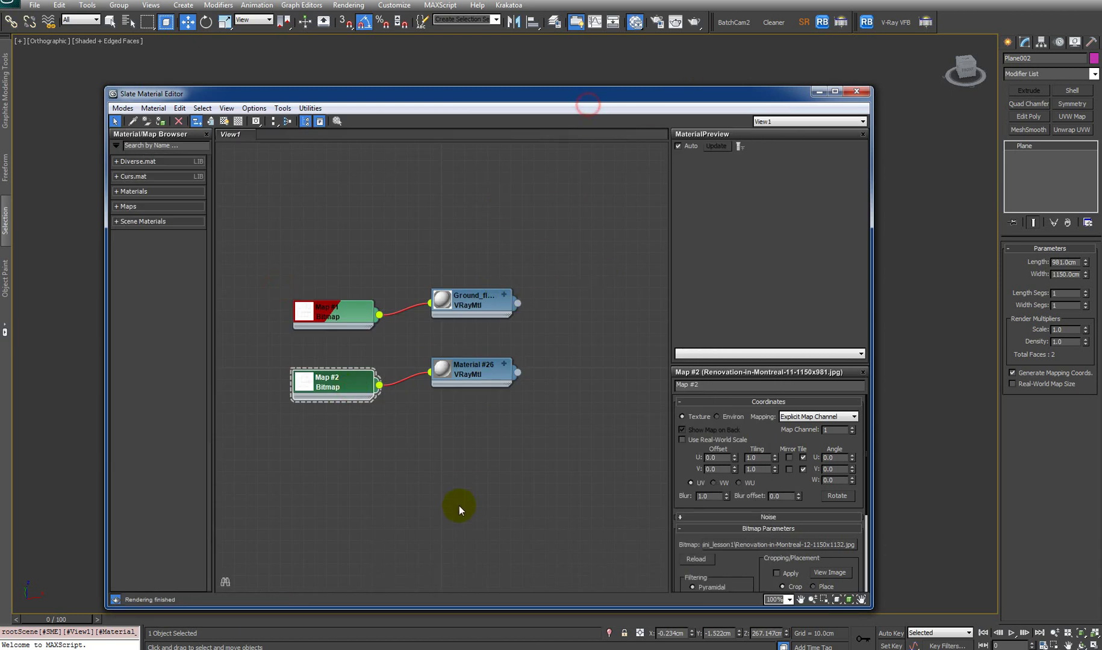
drag(624, 90, 601, 214)
Enable Show Shaded Material for the map and rename the copied material First_floor
click(351, 599)
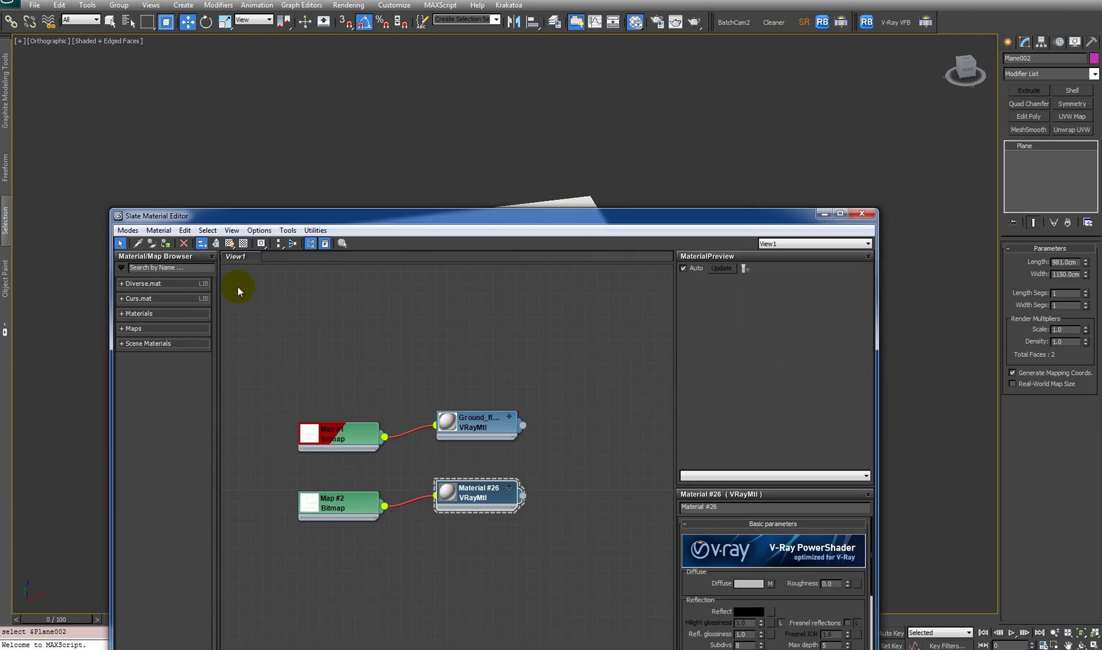
click(335, 509)
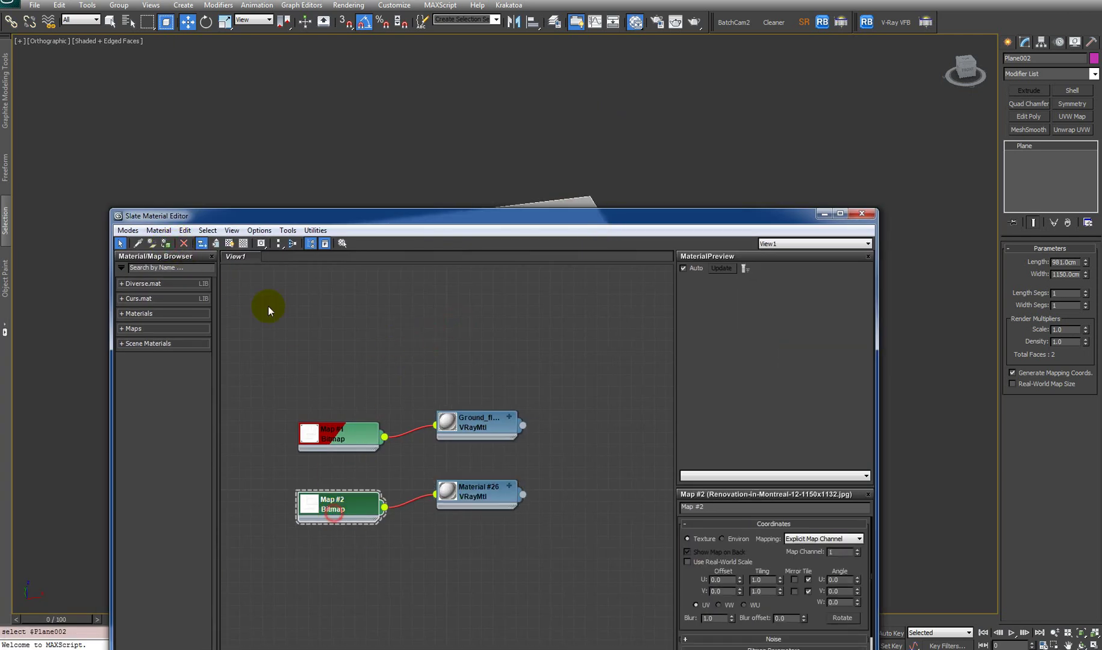
click(229, 244)
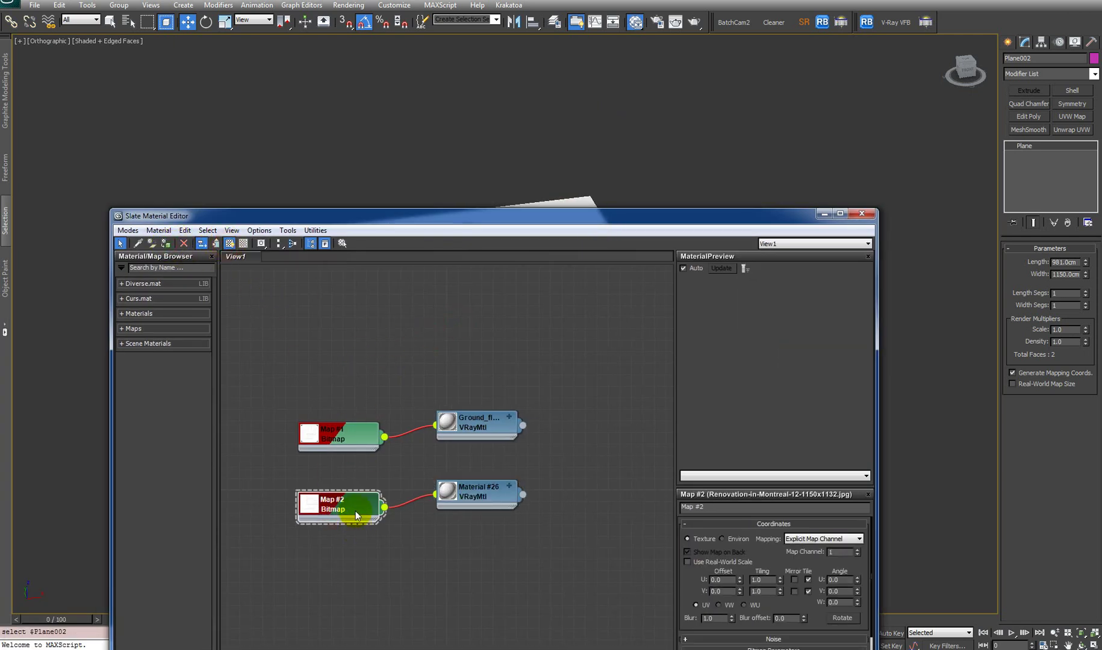
click(481, 489)
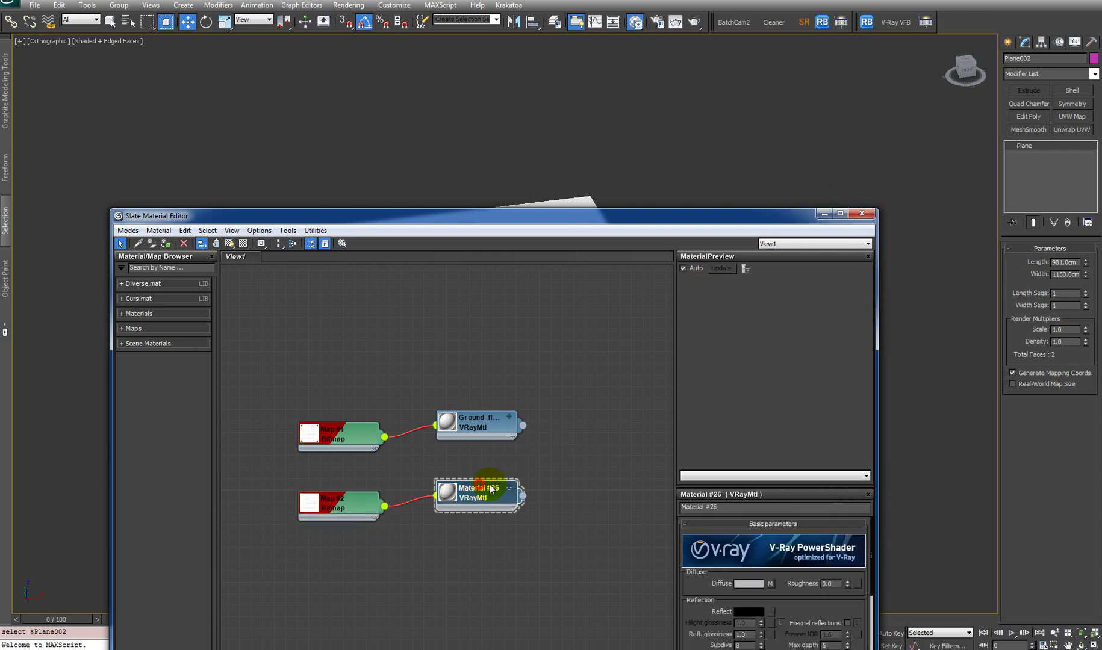
drag(745, 513, 640, 504)
text(First_floor)
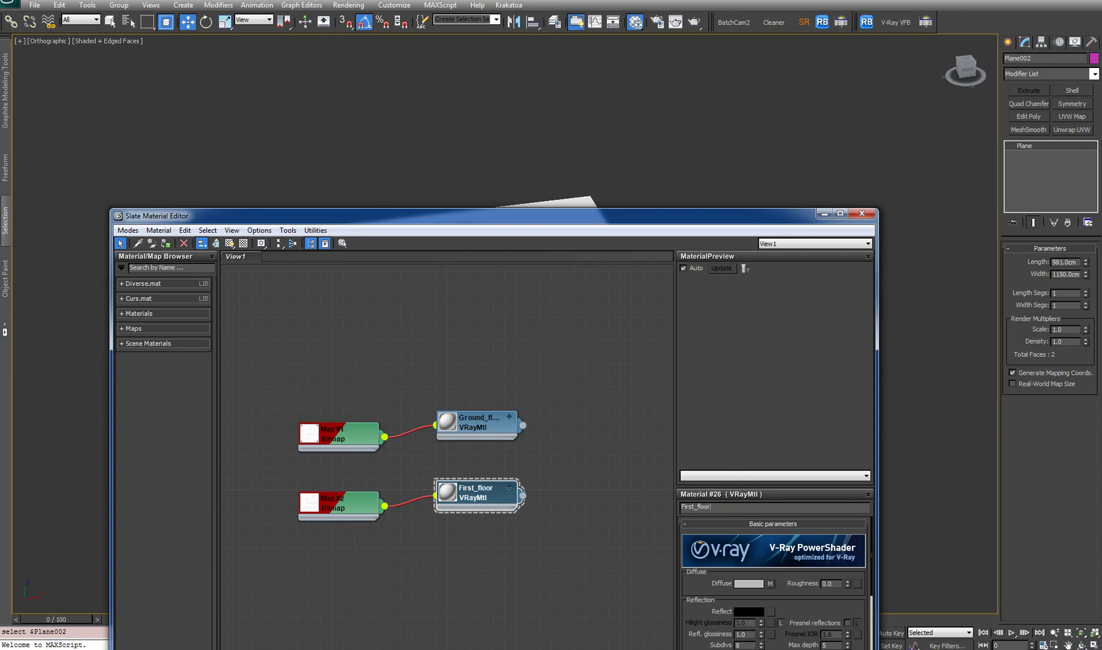
click(825, 214)
alt+middle_drag(513, 467, 554, 397)
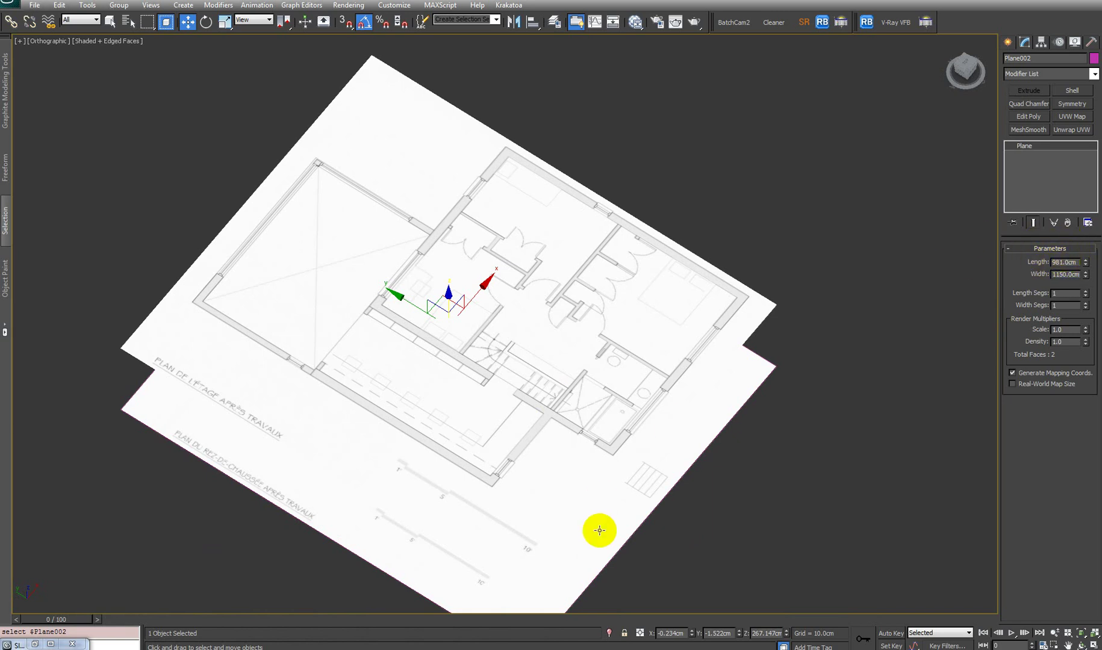
Read the 1150 x 1132 pixel size from Renovation-in-Montreal-12-1150x1132.jpg's Details properties in Explorer
key(alt+Tab)
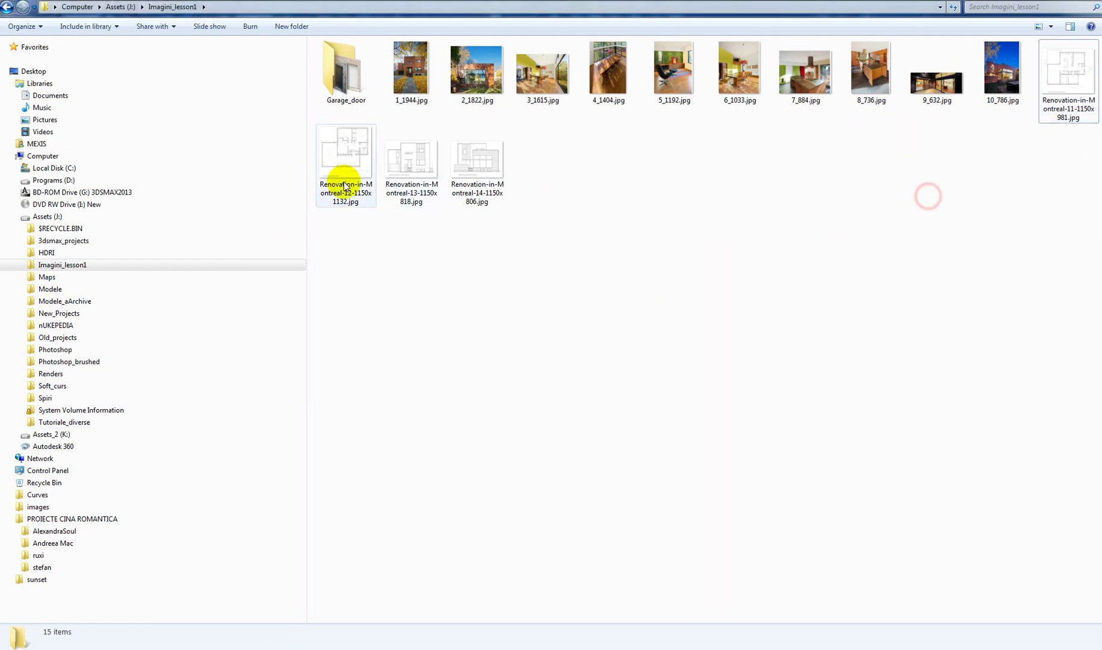
right_click(344, 182)
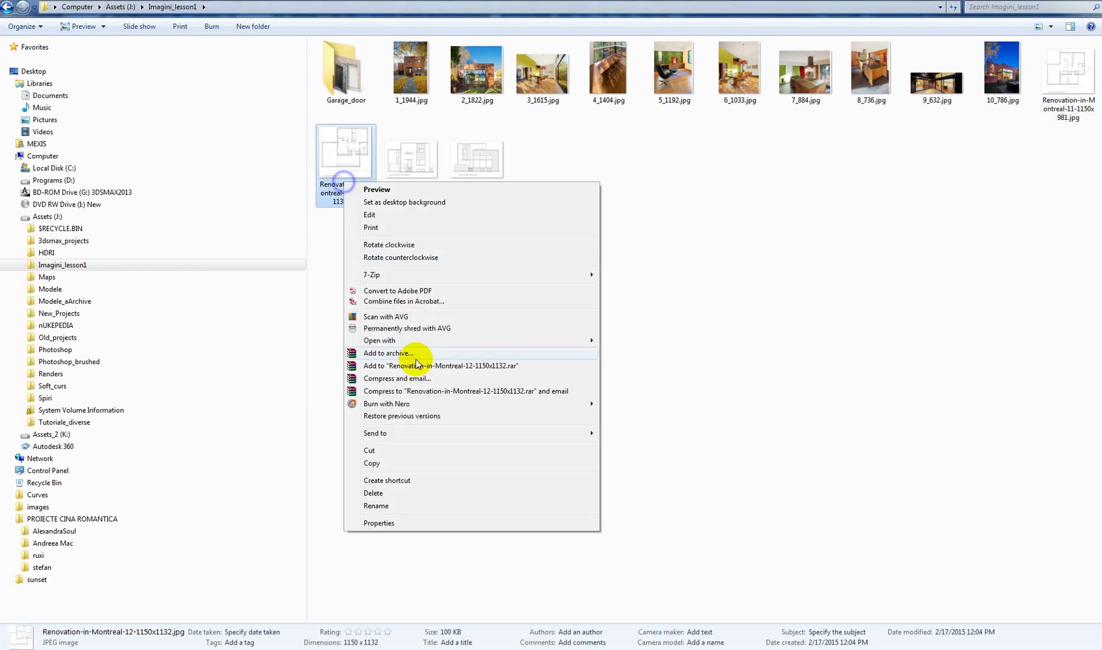
click(397, 523)
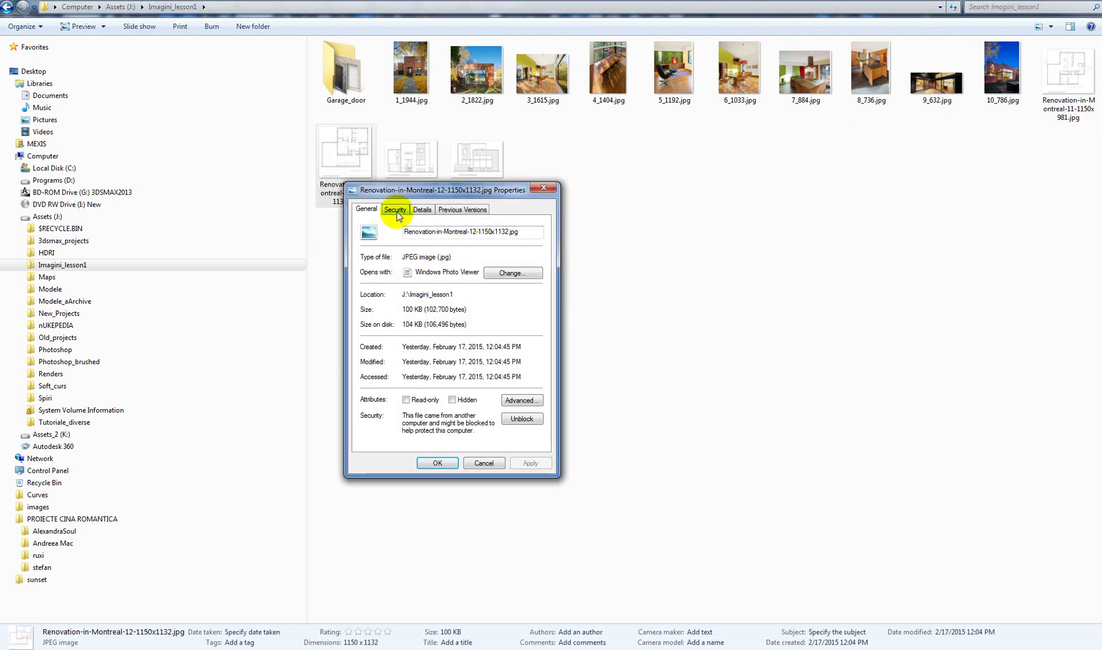
click(421, 210)
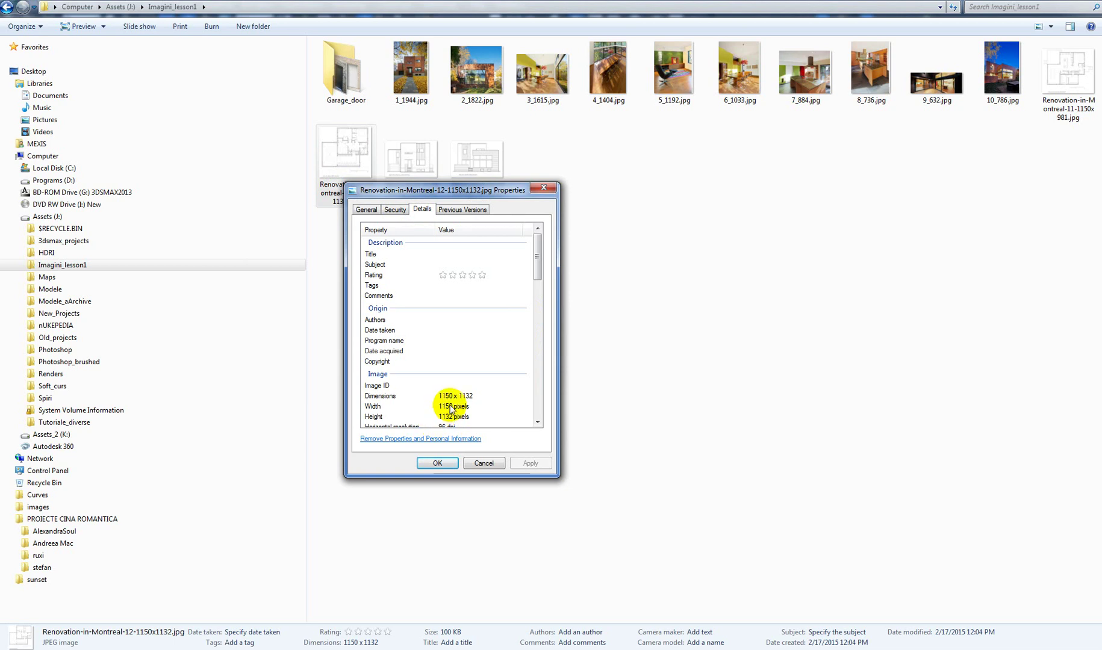
key(alt+Tab)
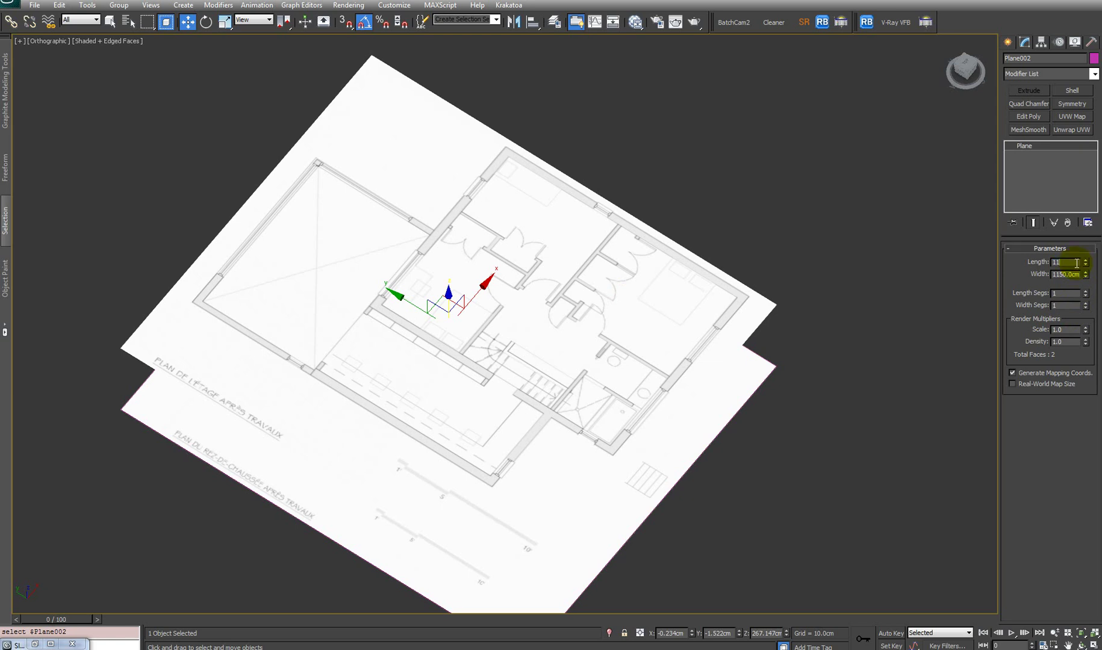
Set Plane002's Length to 1132 and orbit around to check both plans
text(1132)
key(Return)
alt+middle_drag(664, 343, 493, 366)
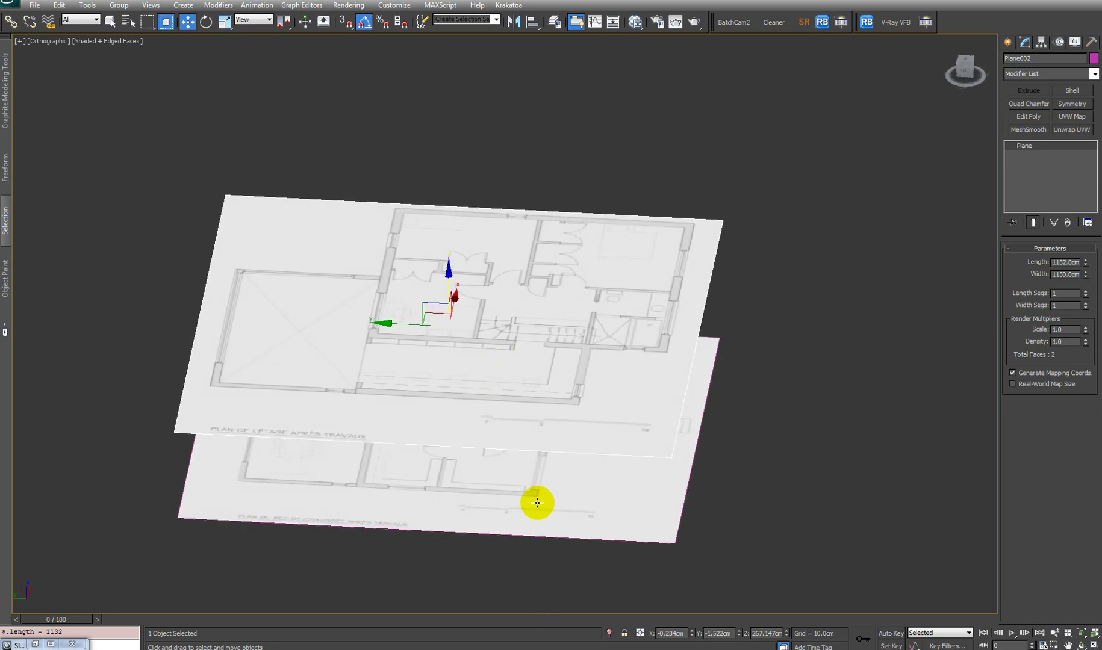
alt+middle_drag(568, 476, 527, 453)
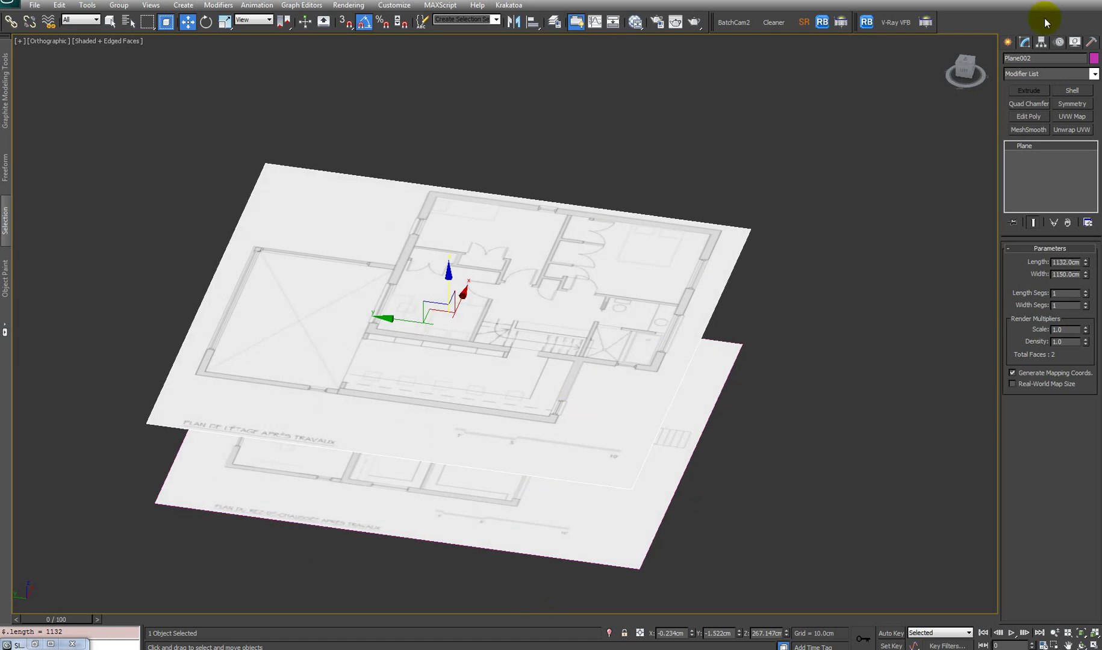
Draw Box001 on the ground-floor plan with its height rising through both planes
click(1009, 43)
click(1029, 116)
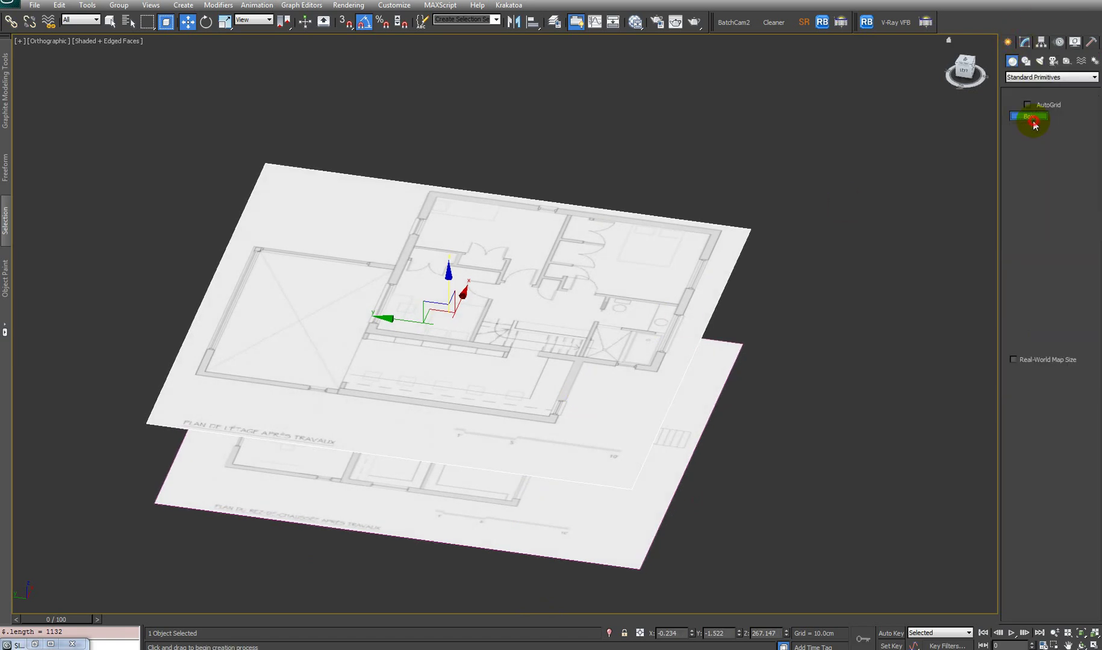
alt+middle_drag(443, 475, 445, 465)
scroll(508, 500, up, 6)
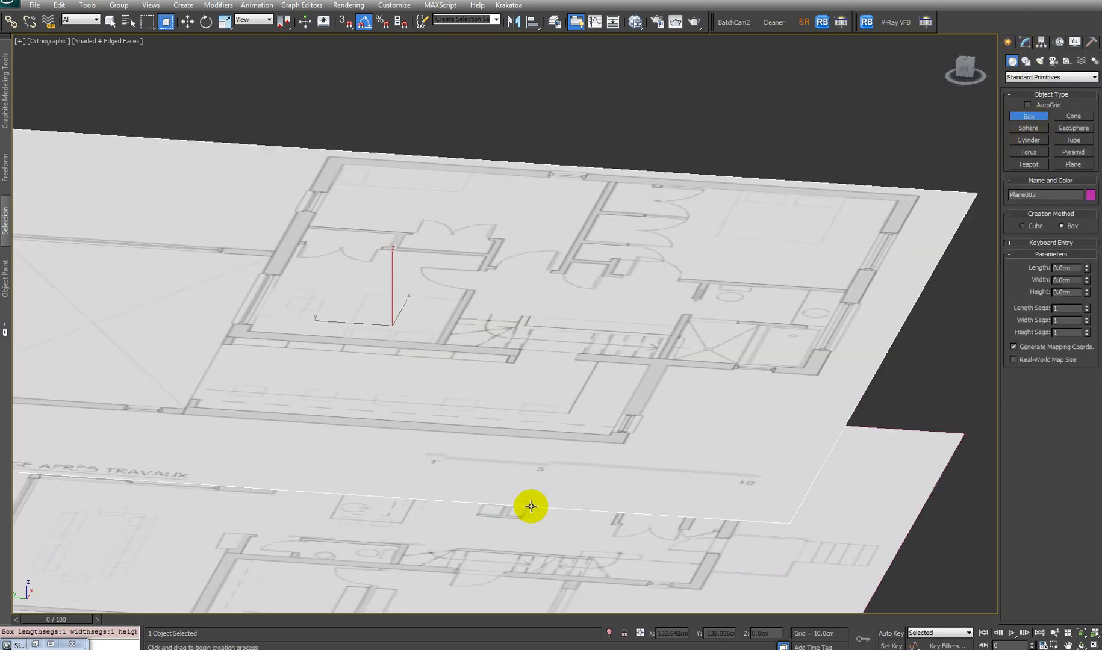
drag(477, 456, 511, 511)
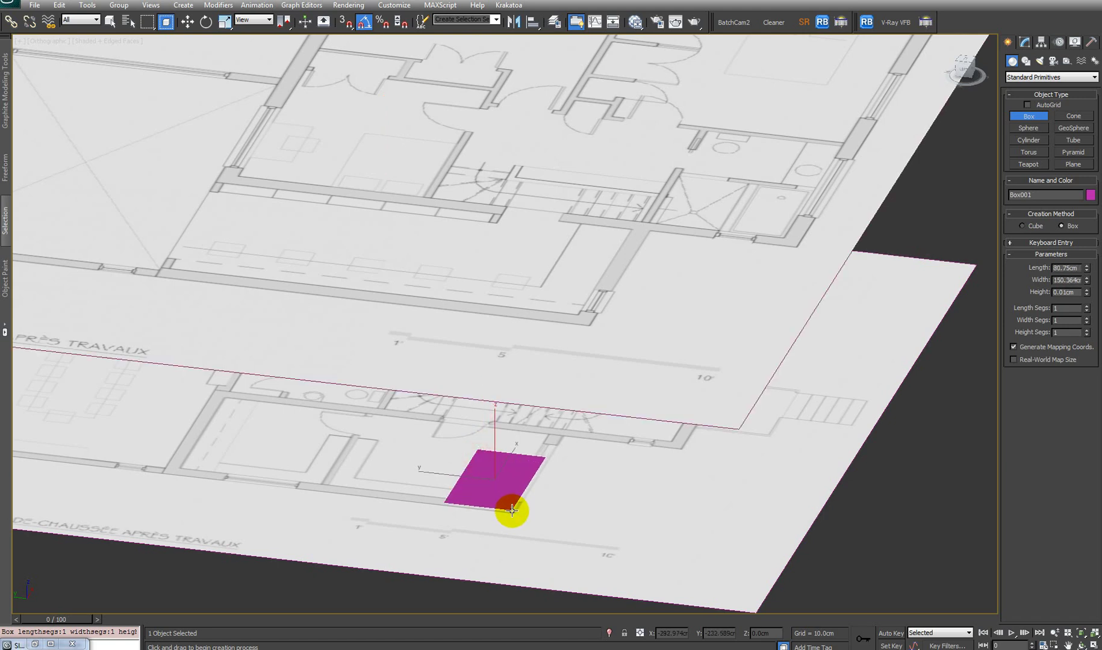
click(489, 197)
key(w)
Select Box001 together with the ground-floor plane Plane001
scroll(490, 295, down, 5)
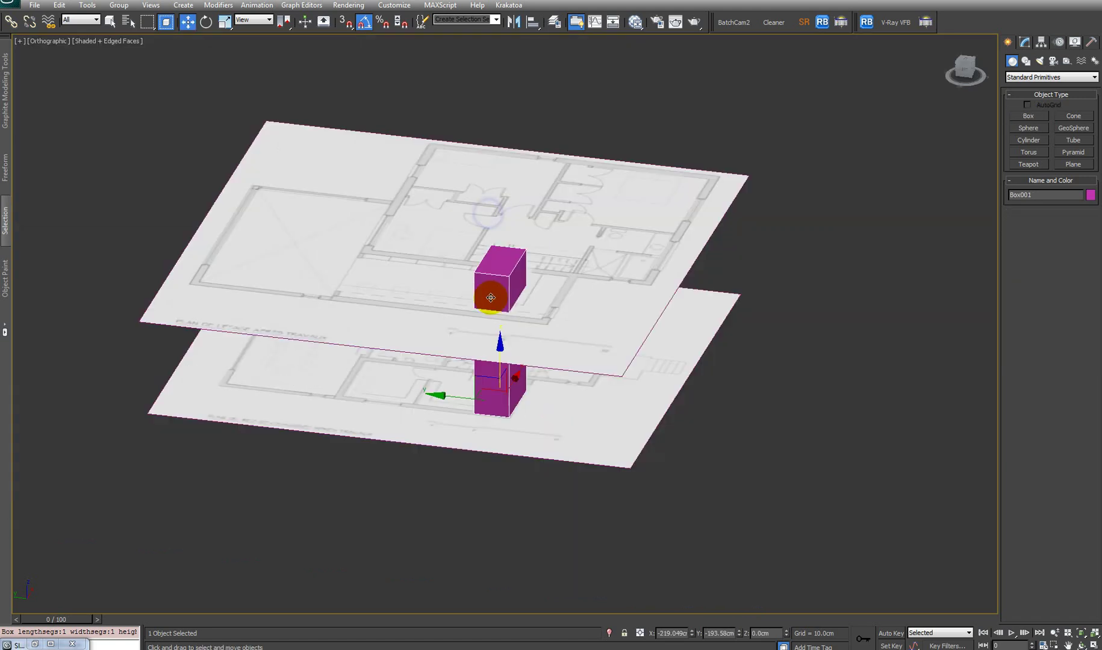
alt+middle_drag(489, 298, 504, 306)
drag(750, 542, 346, 393)
alt+middle_drag(543, 438, 576, 443)
Isolate the box and ground-floor plane, then frame them in Top view
right_click(517, 425)
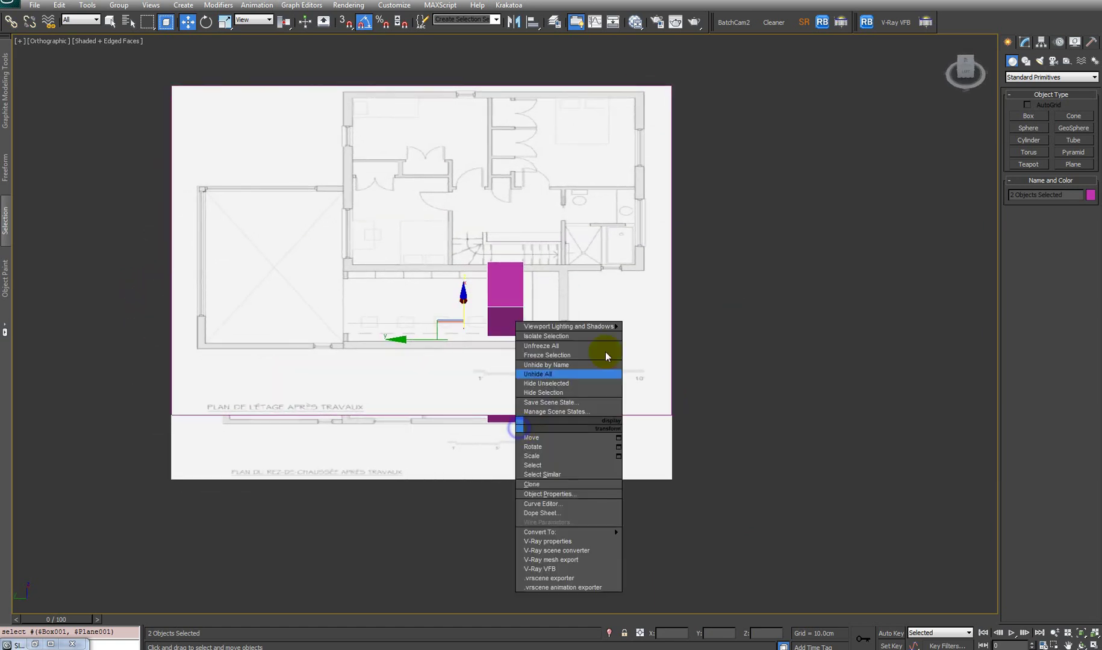
click(571, 337)
alt+middle_drag(635, 468, 655, 368)
key(t)
key(z)
Nudge Box001 into a wall corner of the ground-floor plan
click(947, 368)
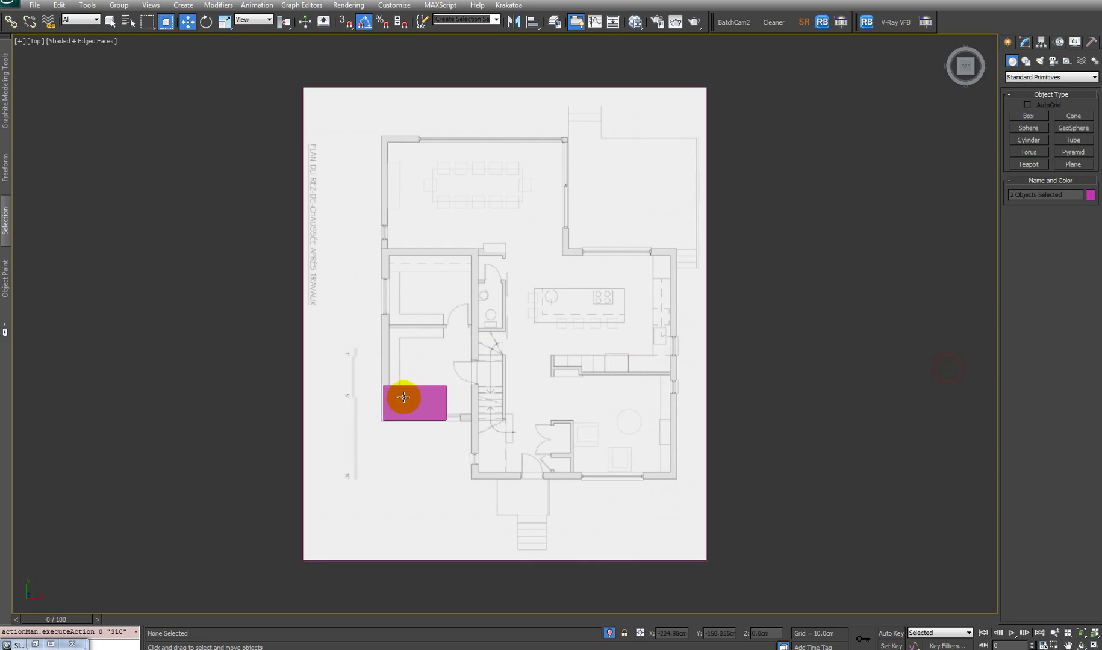
click(400, 406)
scroll(400, 413, up, 3)
middle_drag(415, 459, 585, 345)
scroll(586, 345, up, 3)
middle_drag(500, 426, 580, 370)
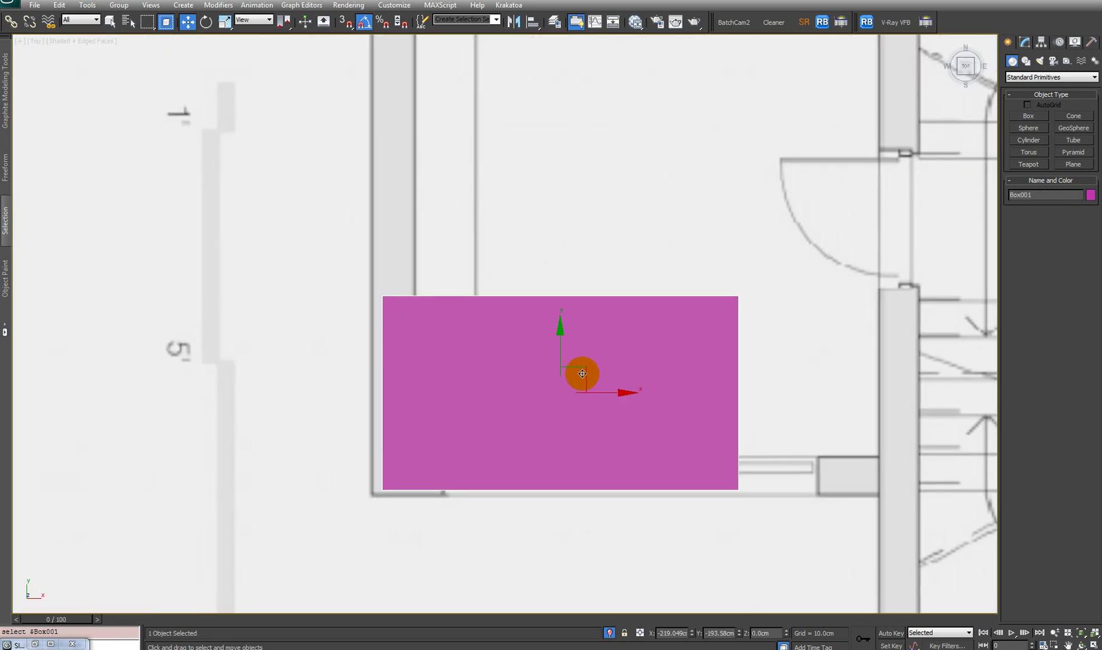
drag(583, 375, 577, 380)
scroll(575, 379, down, 8)
End isolation so the first-floor plan shows again
right_click(550, 303)
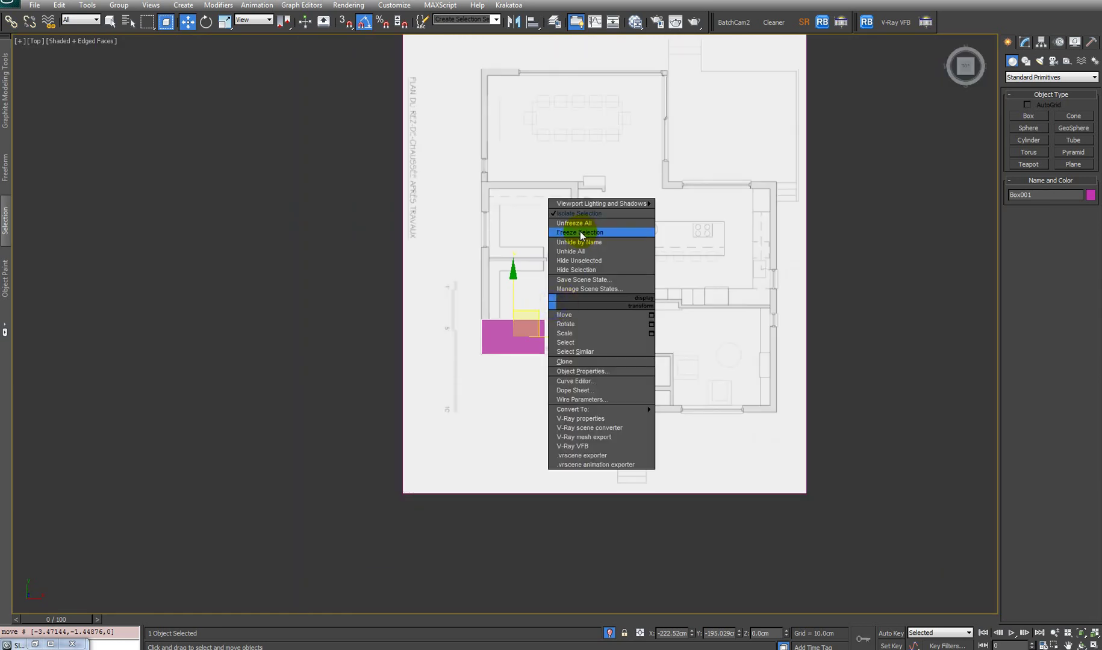
click(575, 215)
middle_drag(632, 309, 613, 327)
scroll(613, 327, up, 2)
Select Plane002 and move the first-floor plan up and to the right
click(537, 417)
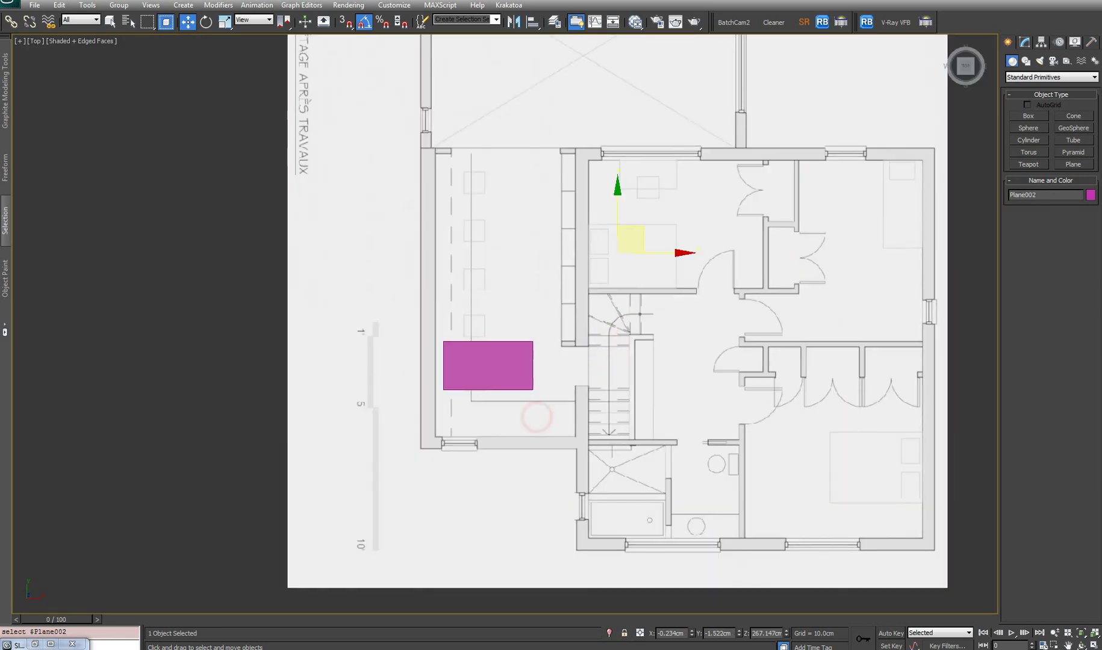
middle_drag(594, 233, 537, 251)
scroll(534, 254, down, 6)
key(alt)
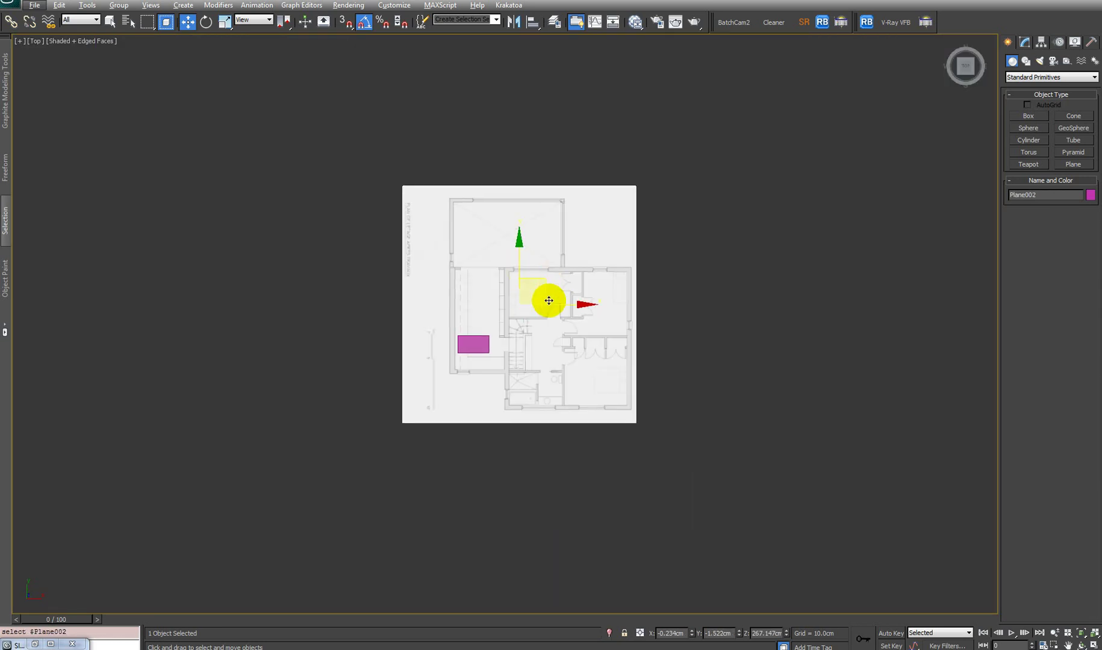
scroll(538, 309, up, 3)
drag(556, 272, 563, 251)
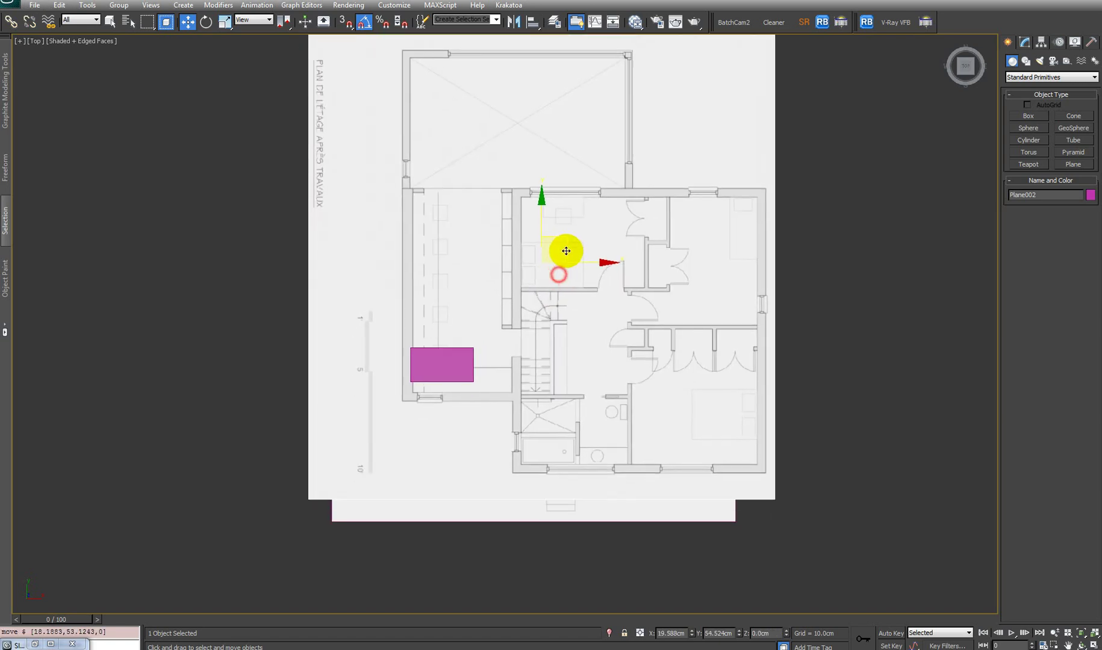
Slide Plane002 right and up until its wall corner meets Box001
scroll(503, 316, up, 3)
scroll(390, 399, up, 2)
drag(640, 134, 665, 137)
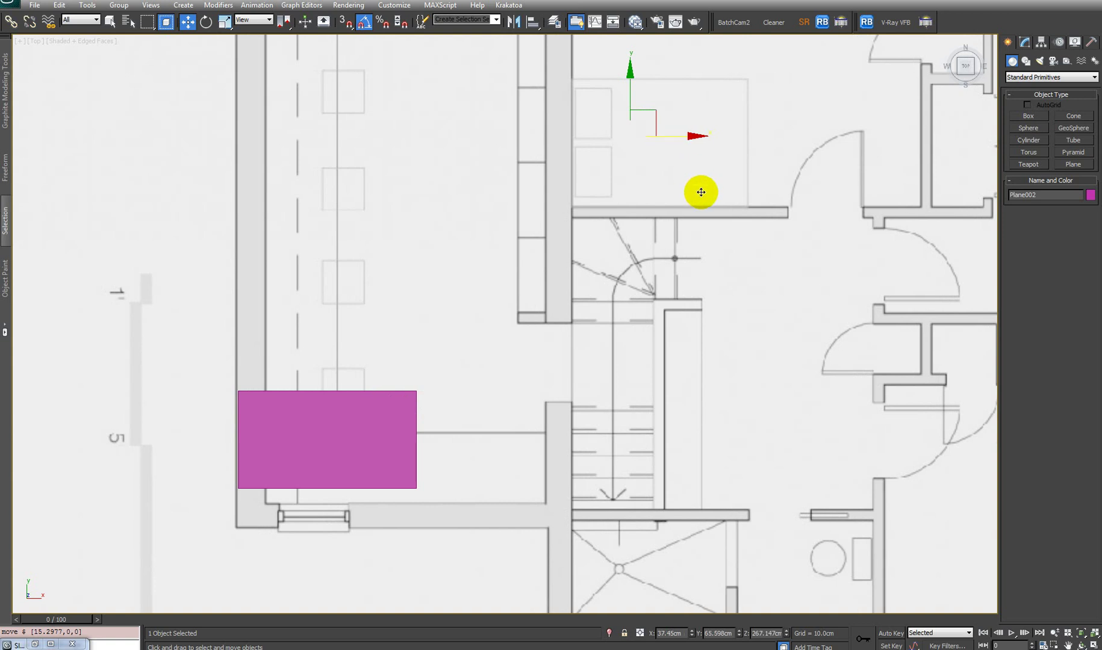
middle_drag(701, 190, 629, 199)
drag(632, 182, 633, 144)
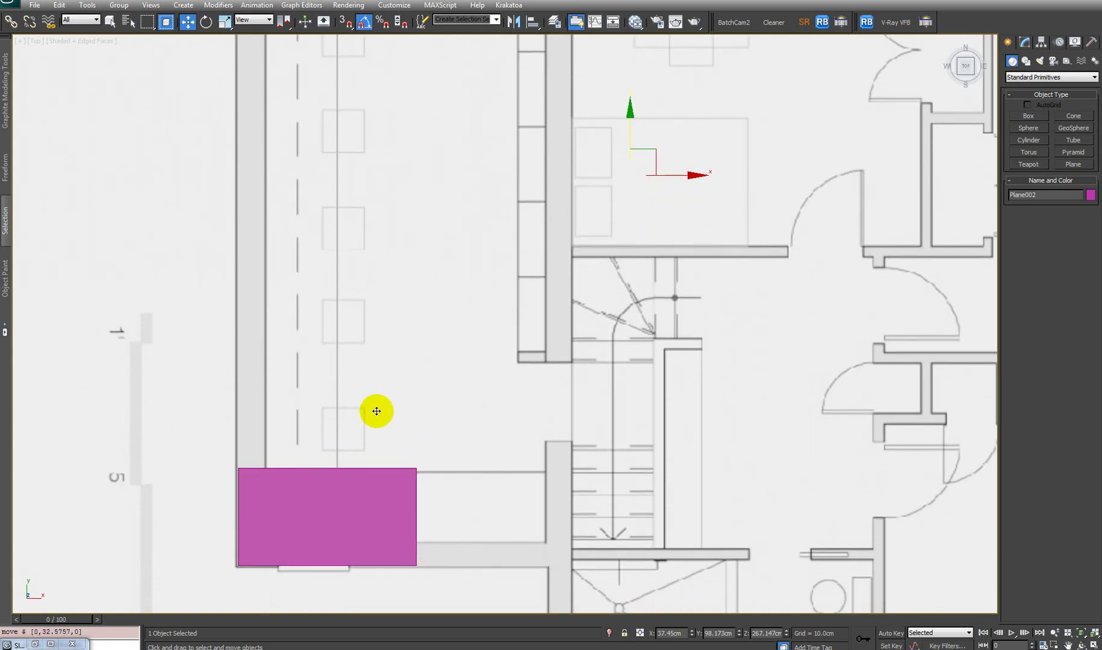
scroll(329, 462, down, 1)
scroll(312, 510, up, 1)
scroll(312, 511, down, 1)
scroll(384, 406, down, 1)
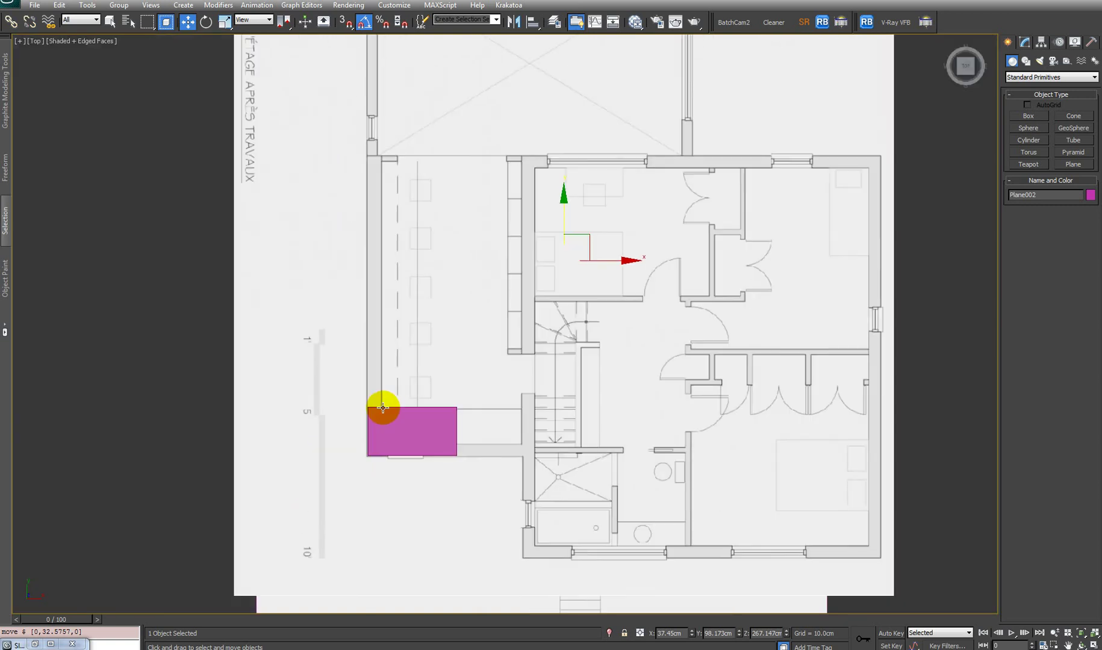
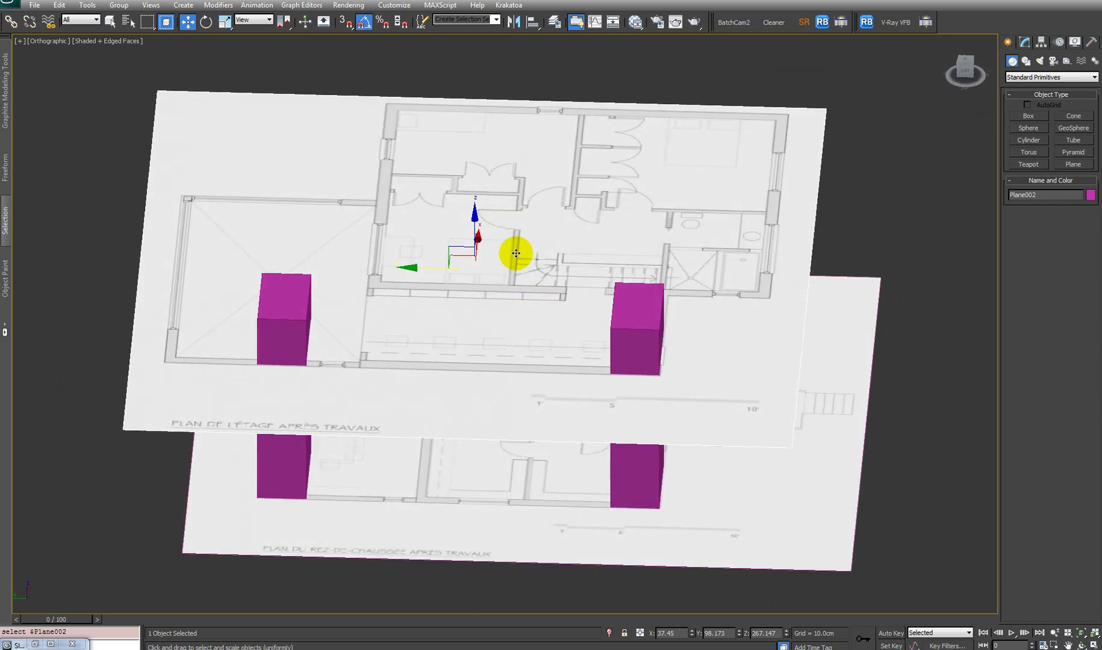
Trial-scale the first-floor plan smaller, undo it, and orbit toward a top-down view of both plans
key(r)
alt+middle_drag(546, 300, 480, 270)
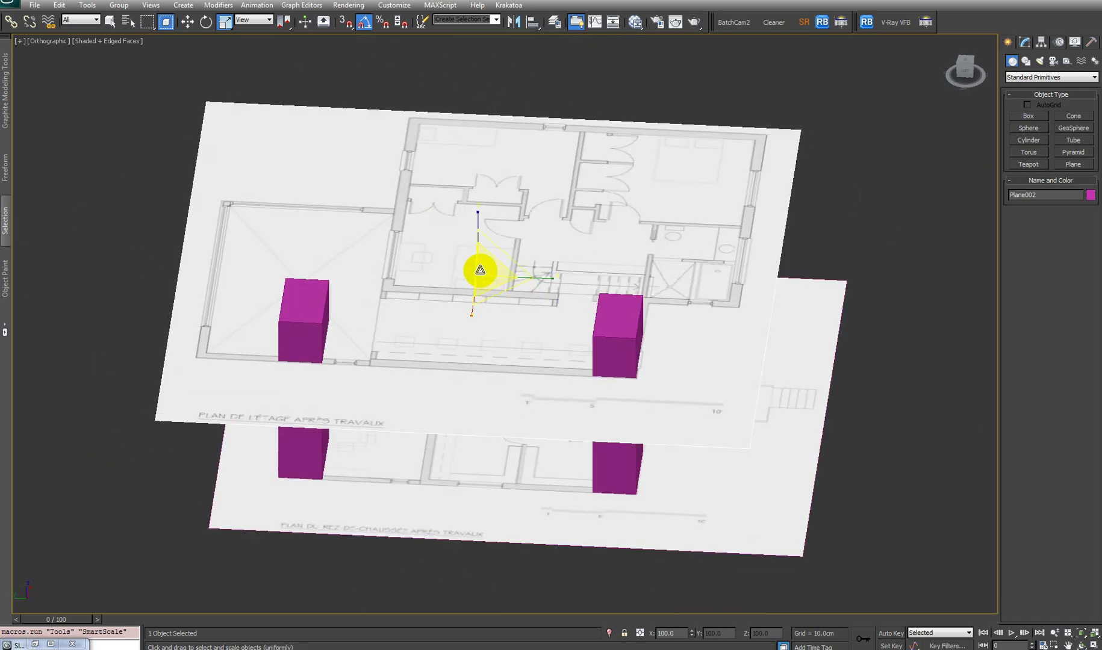
drag(485, 270, 480, 348)
key(ctrl+z)
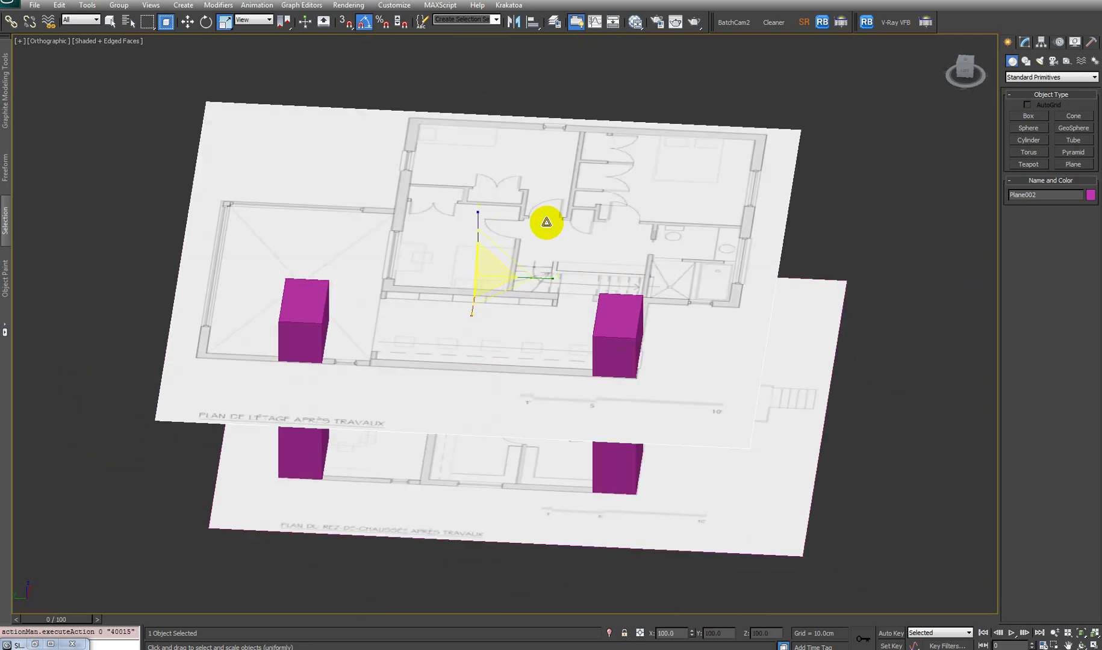
mouse_move(544, 222)
alt+middle_down()
mouse_move(515, 234)
mouse_move(528, 233)
alt+middle_up()
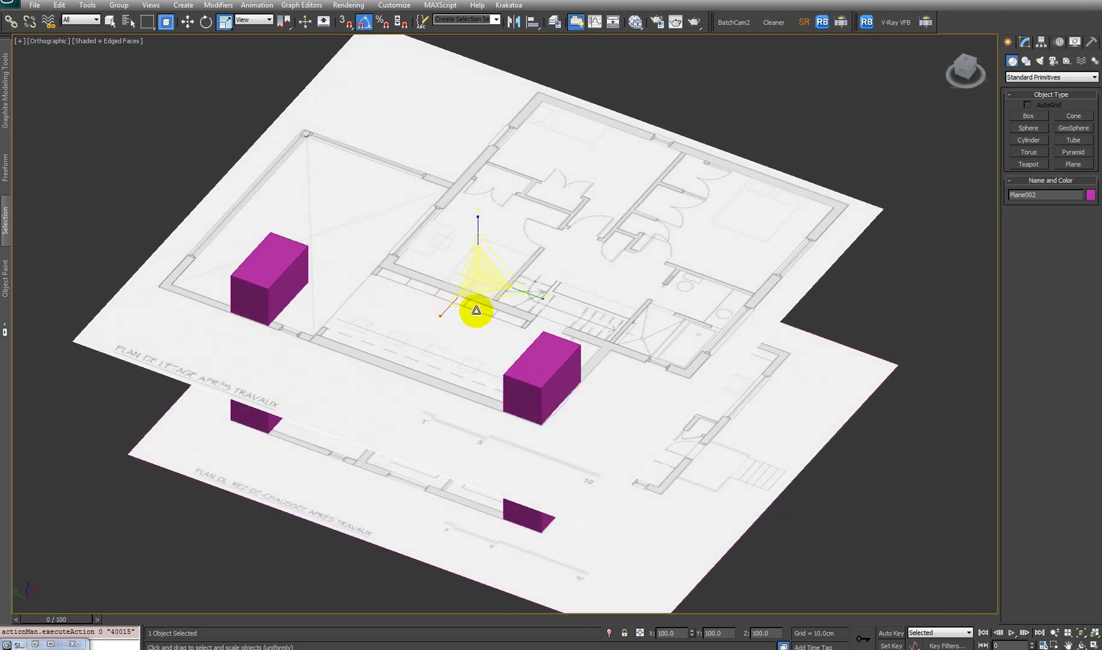
alt+middle_drag(408, 319, 424, 330)
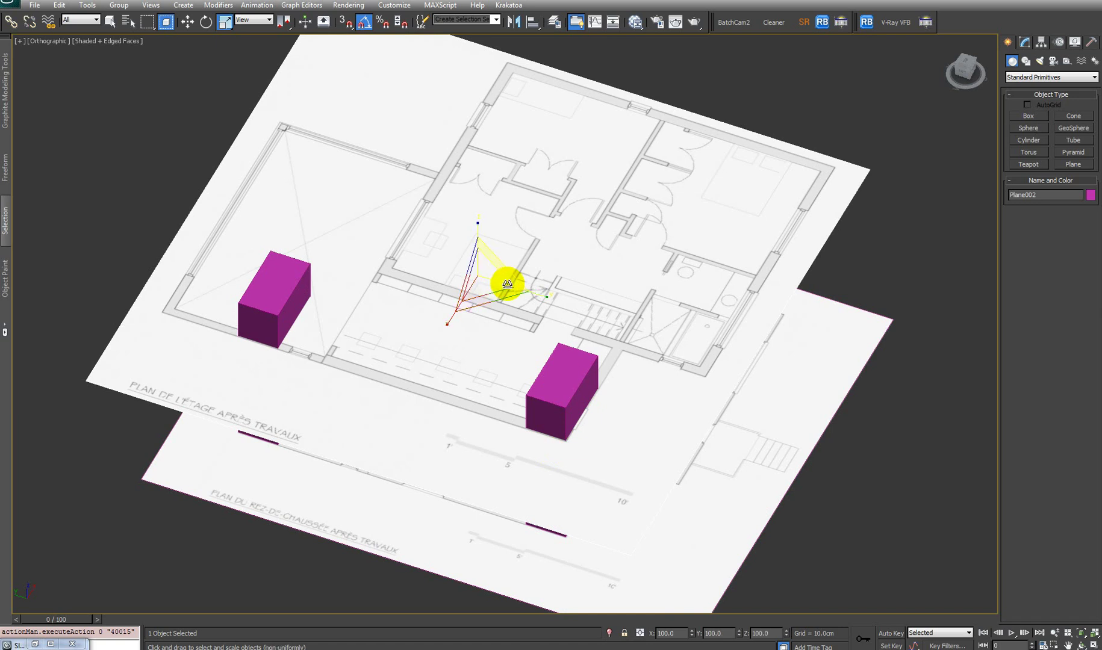
Turn on Affect Pivot Only for Plane002 and switch to the Move tool
click(1041, 42)
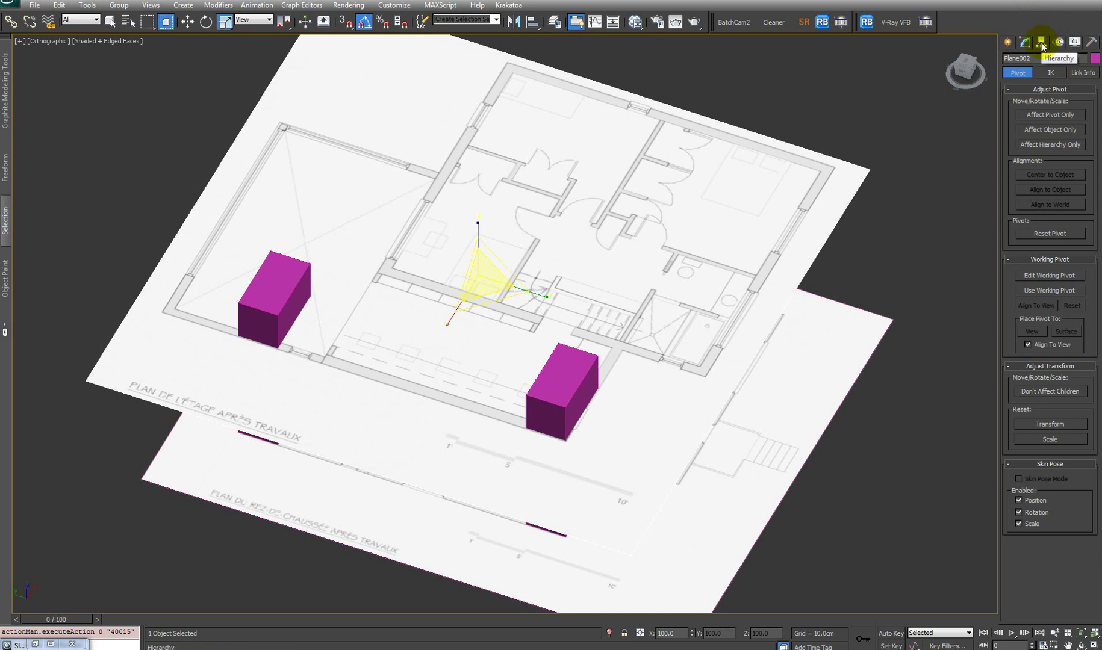
click(1045, 115)
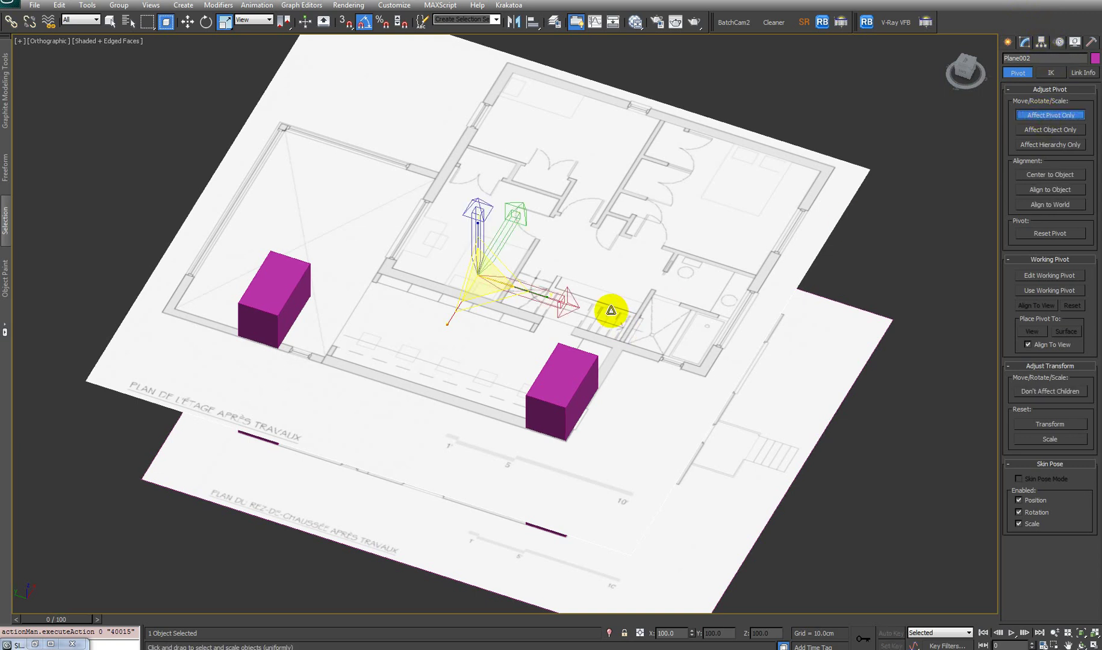
key(w)
key(t)
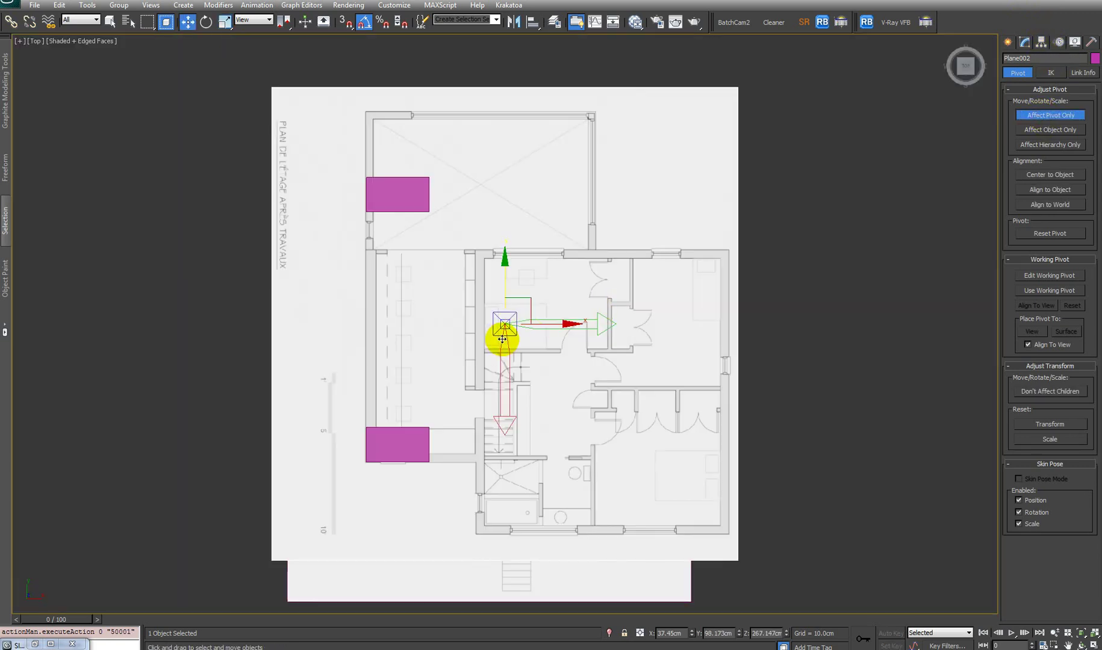
Snap Plane002's pivot to the lower-left corner of the magenta pillar box
drag(528, 302, 322, 442)
scroll(352, 489, up, 3)
middle_drag(456, 443, 683, 296)
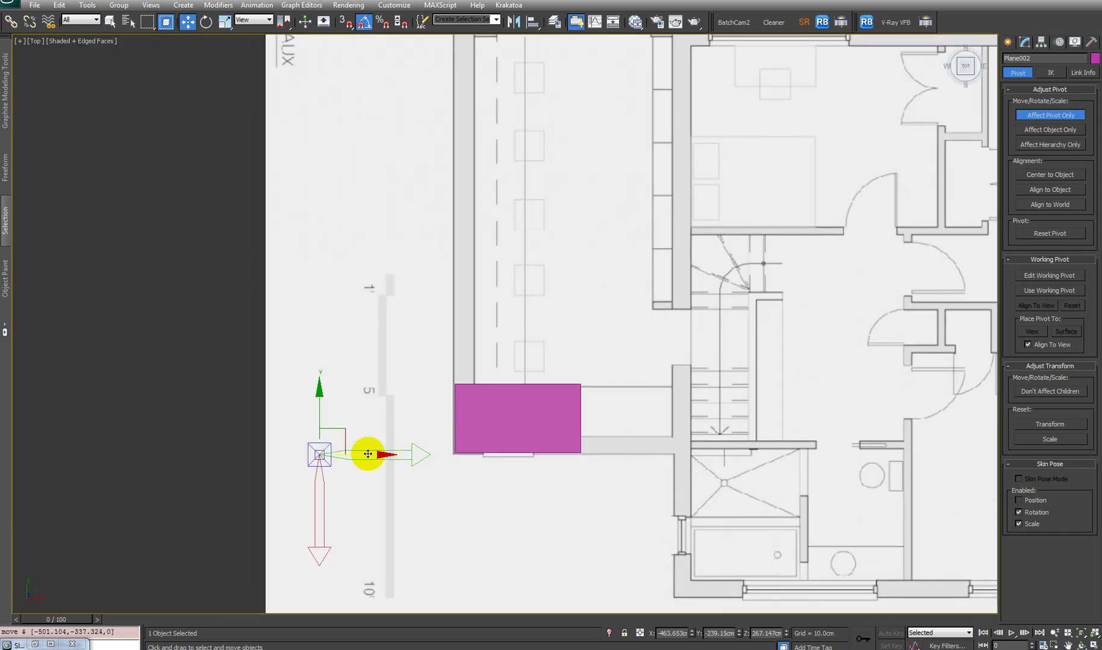
drag(344, 433, 468, 444)
scroll(467, 497, up, 8)
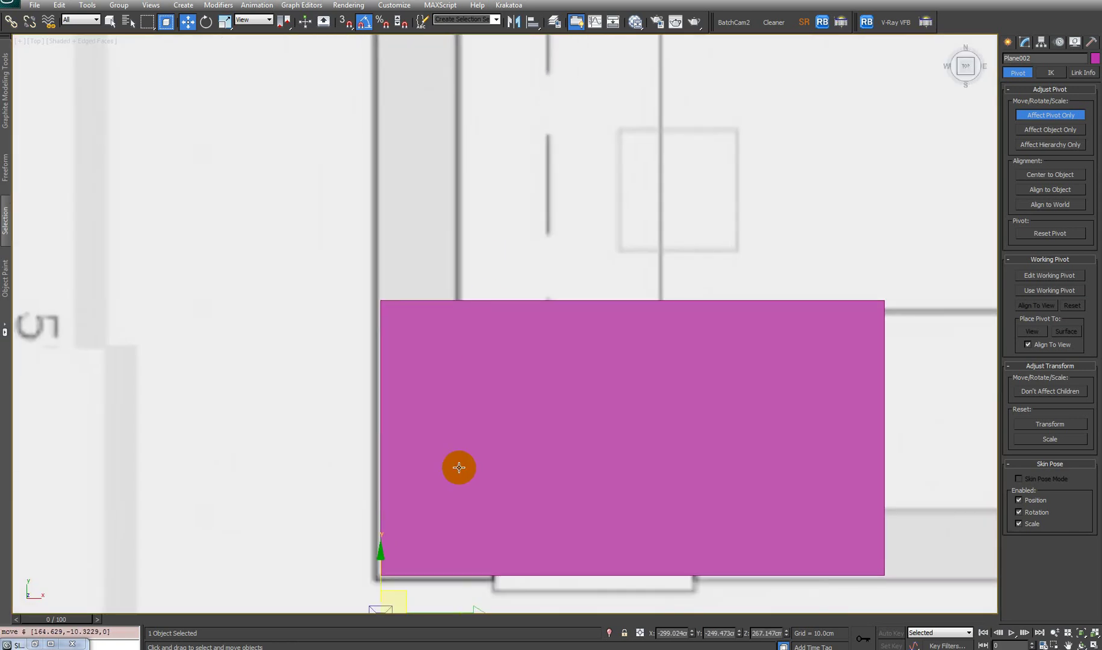
scroll(459, 467, down, 2)
middle_drag(455, 518, 458, 438)
scroll(460, 412, up, 1)
drag(447, 398, 444, 369)
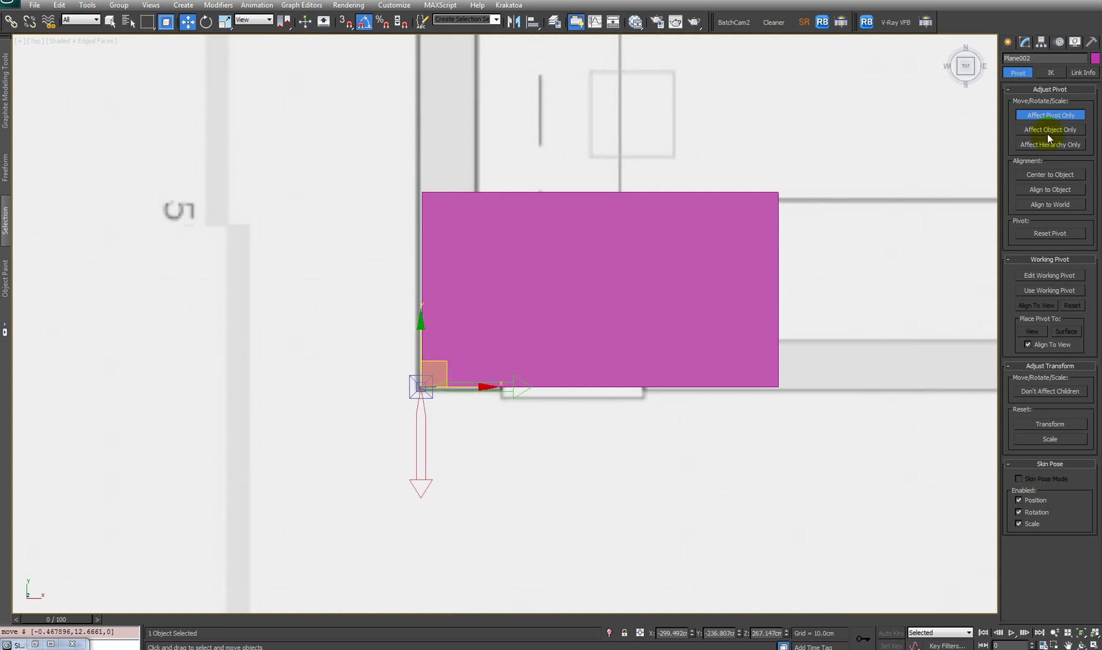
scroll(623, 291, down, 2)
middle_drag(725, 223, 711, 239)
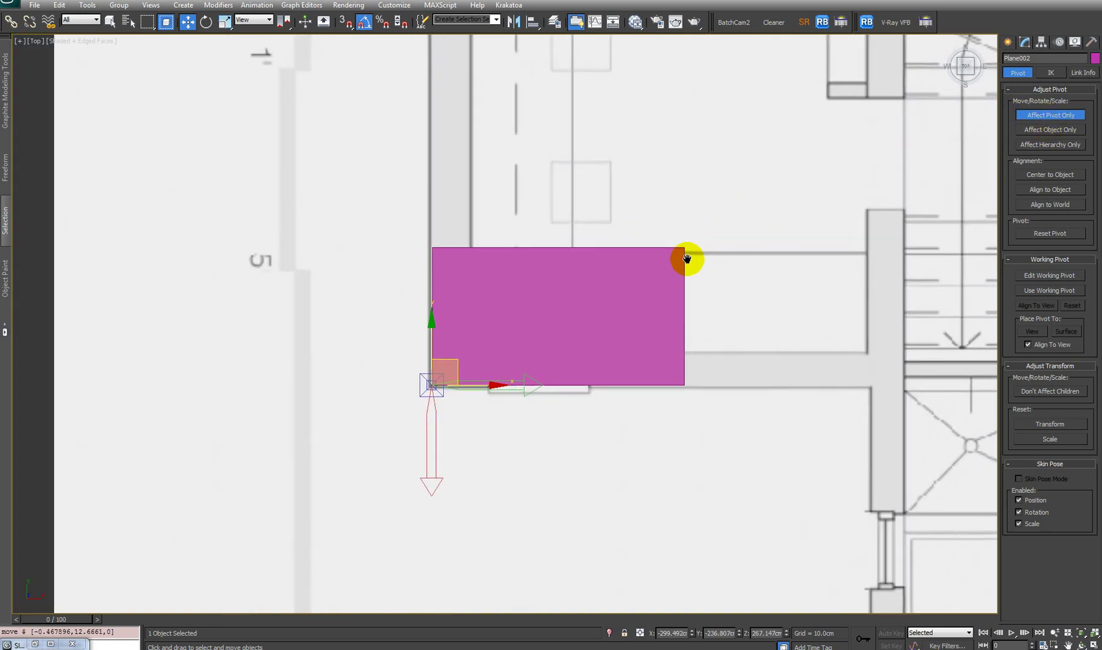
Switch to uniform scale and pan the Top view around the pillar box
key(w)
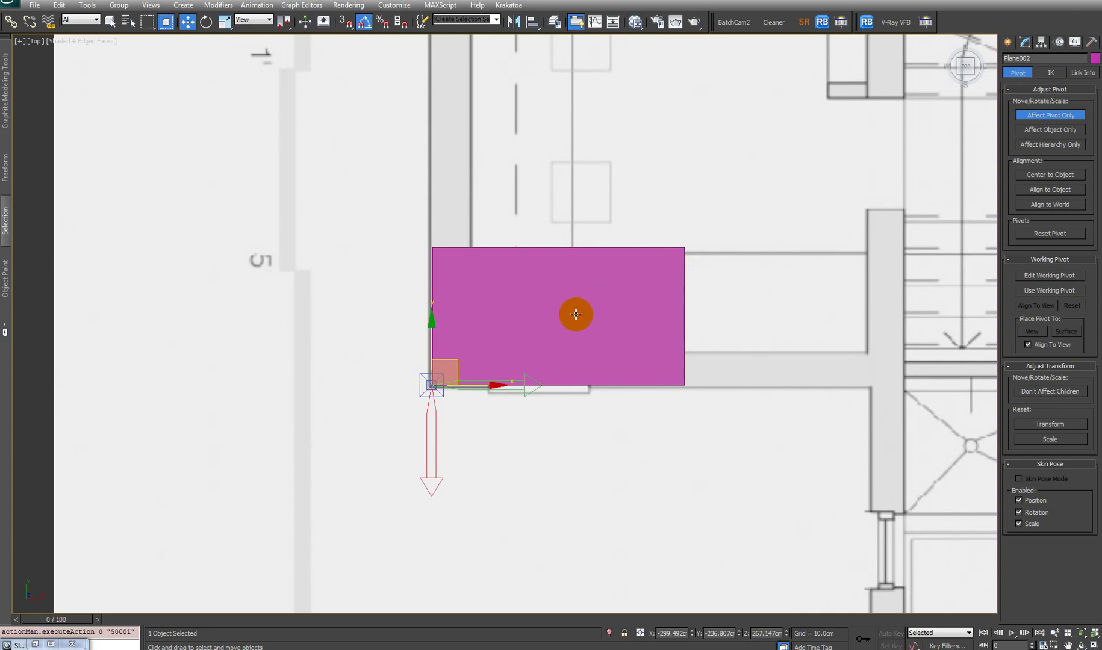
key(r)
middle_drag(689, 293, 664, 310)
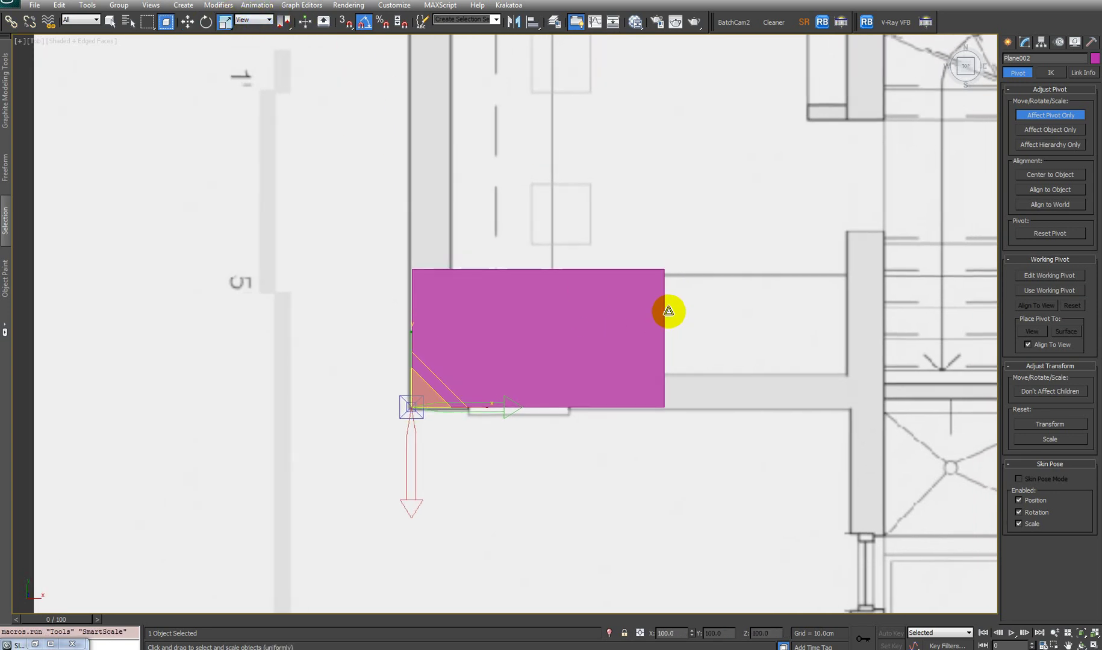
scroll(657, 316, down, 2)
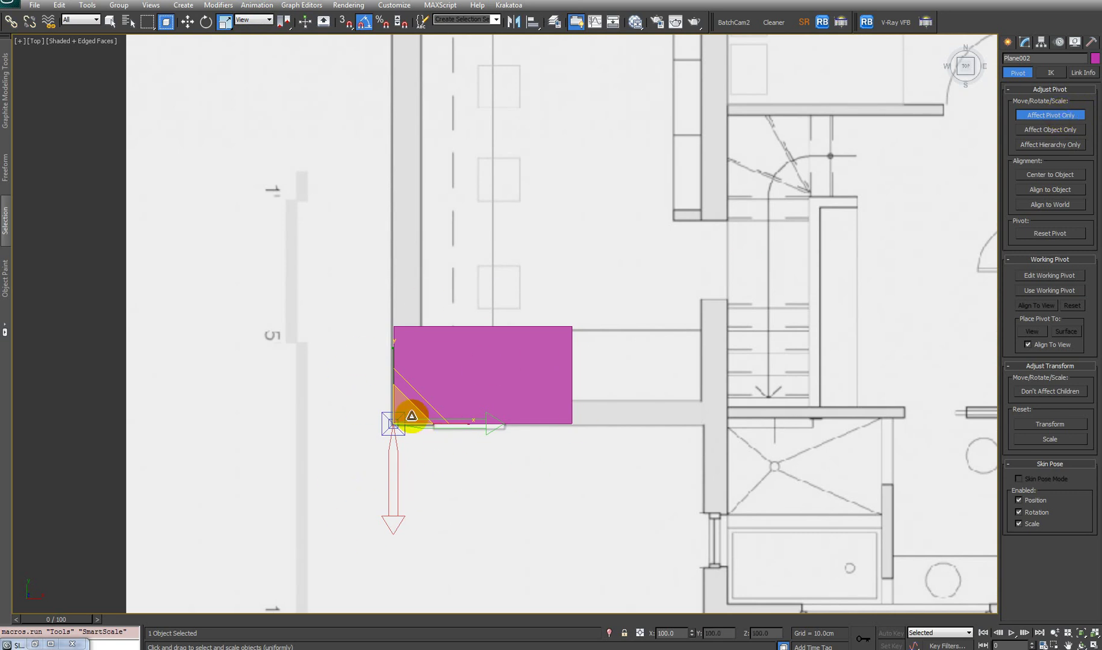
click(484, 341)
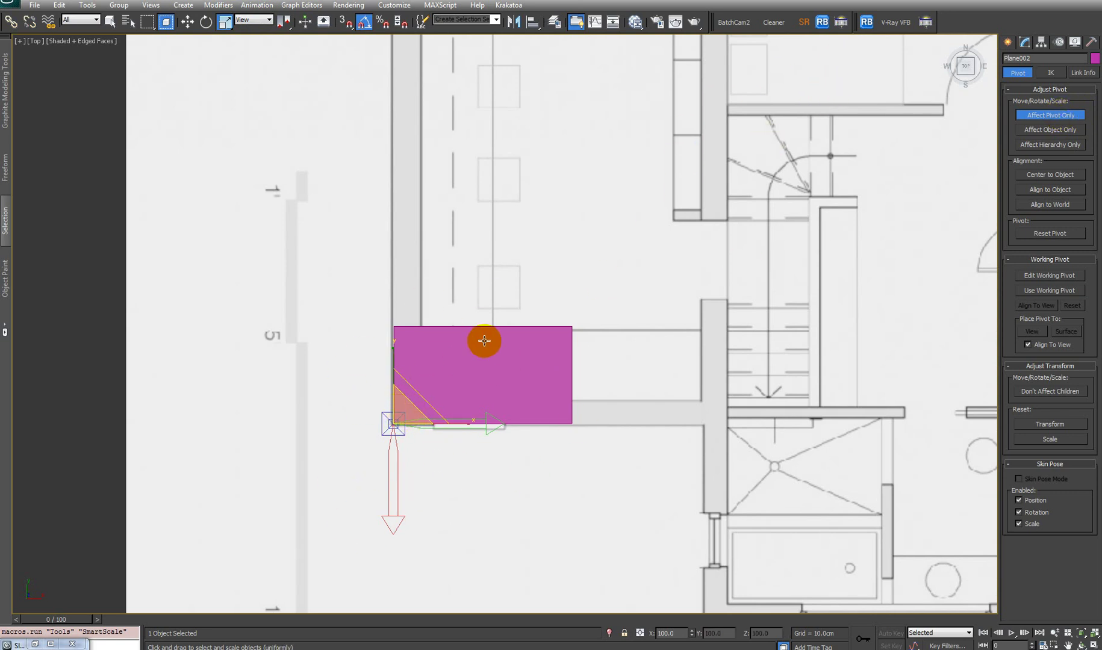
click(420, 386)
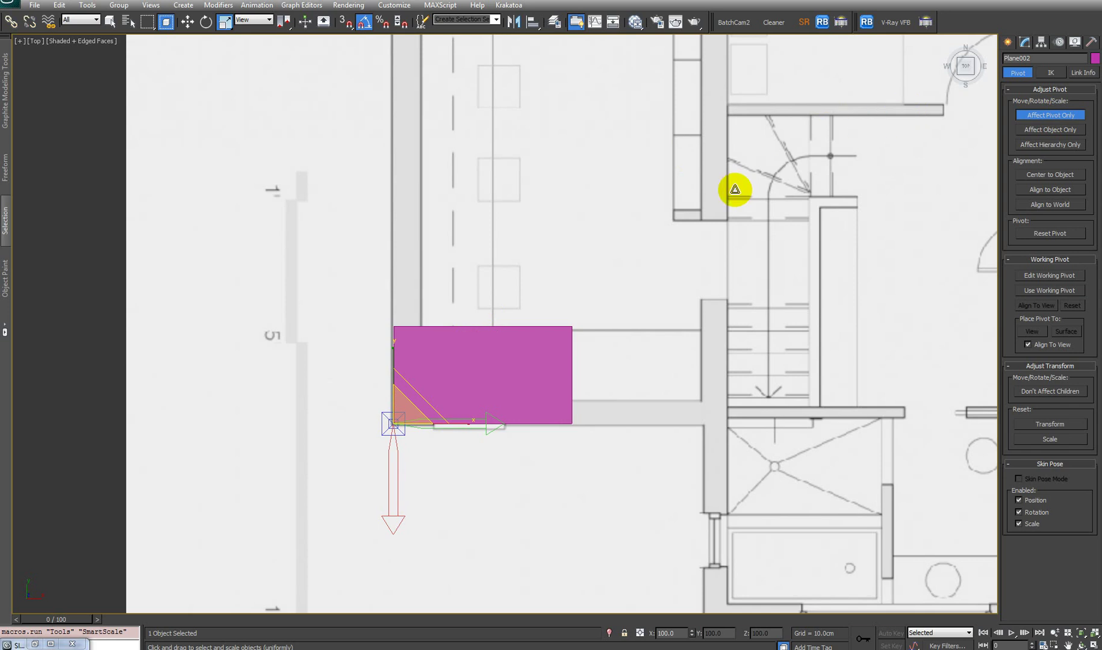
Turn off Affect Pivot Only and uniformly scale Plane002 to about 81.2% so walls align
click(1051, 116)
scroll(508, 331, down, 3)
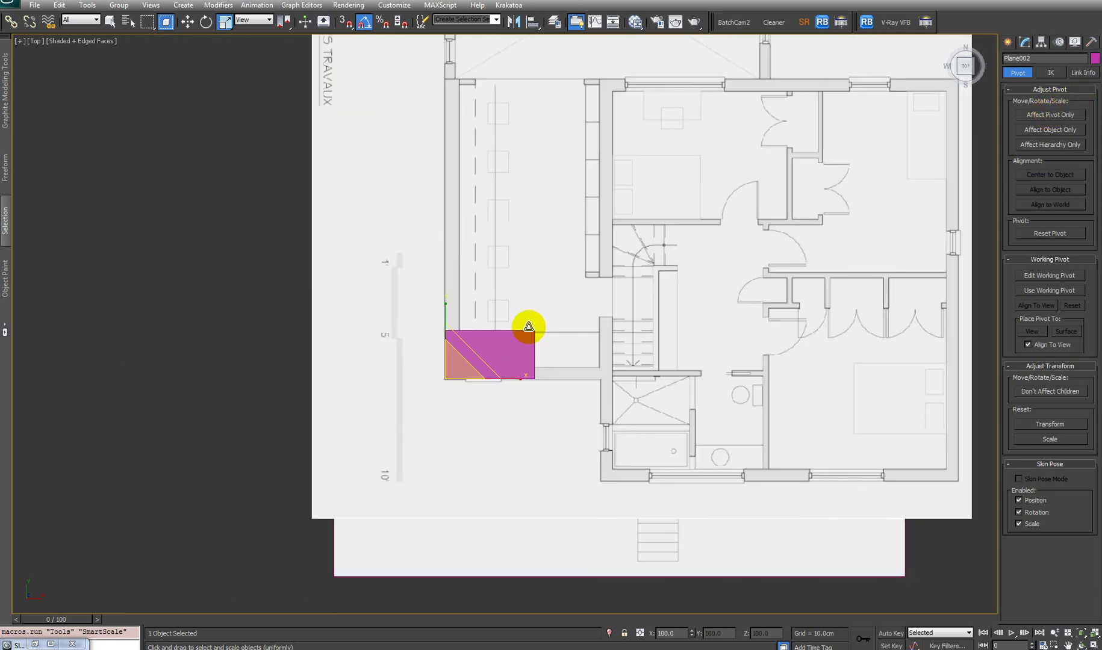
middle_drag(589, 286, 479, 426)
drag(383, 499, 369, 519)
middle_drag(352, 179, 365, 362)
scroll(365, 362, up, 15)
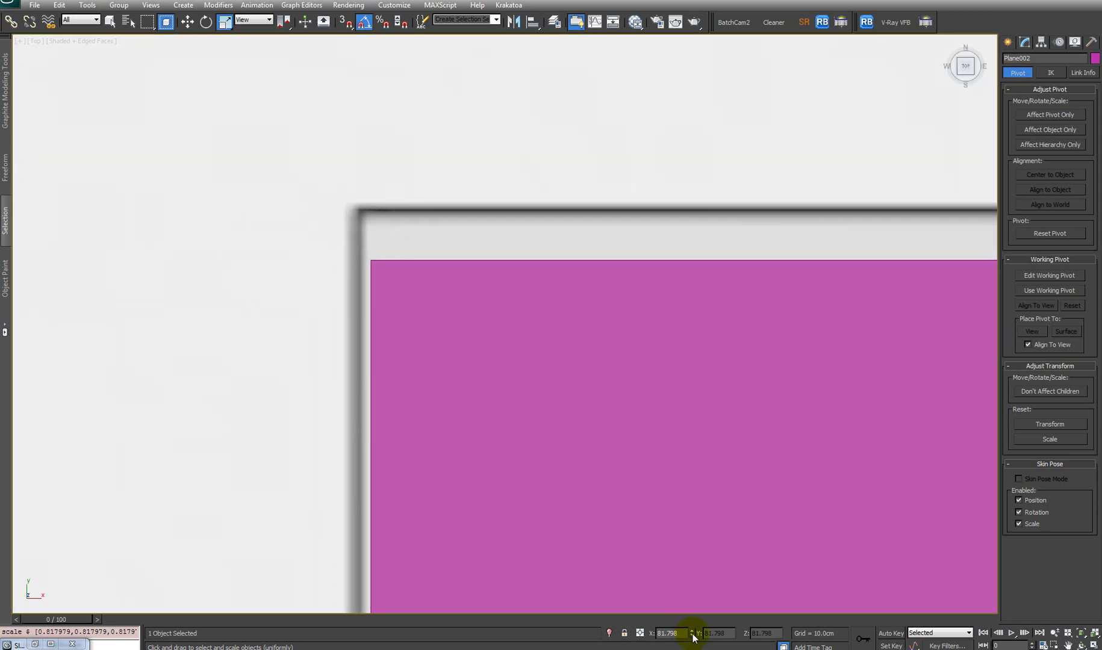
drag(693, 637, 693, 639)
scroll(571, 548, down, 13)
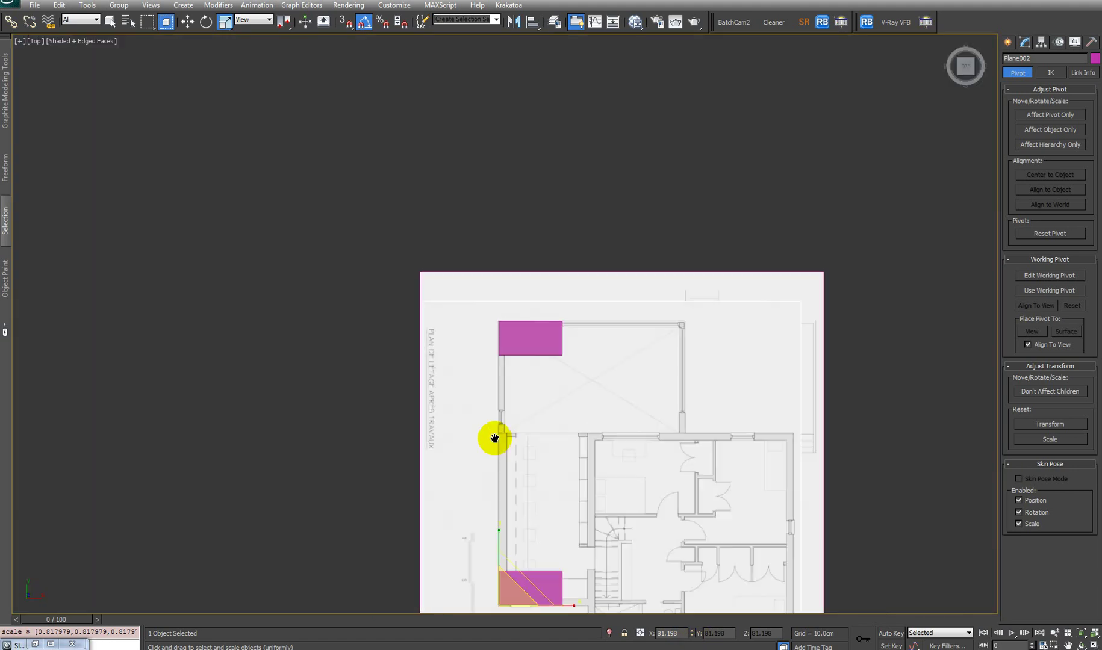
alt+middle_drag(494, 438, 523, 283)
alt+middle_drag(625, 358, 623, 327)
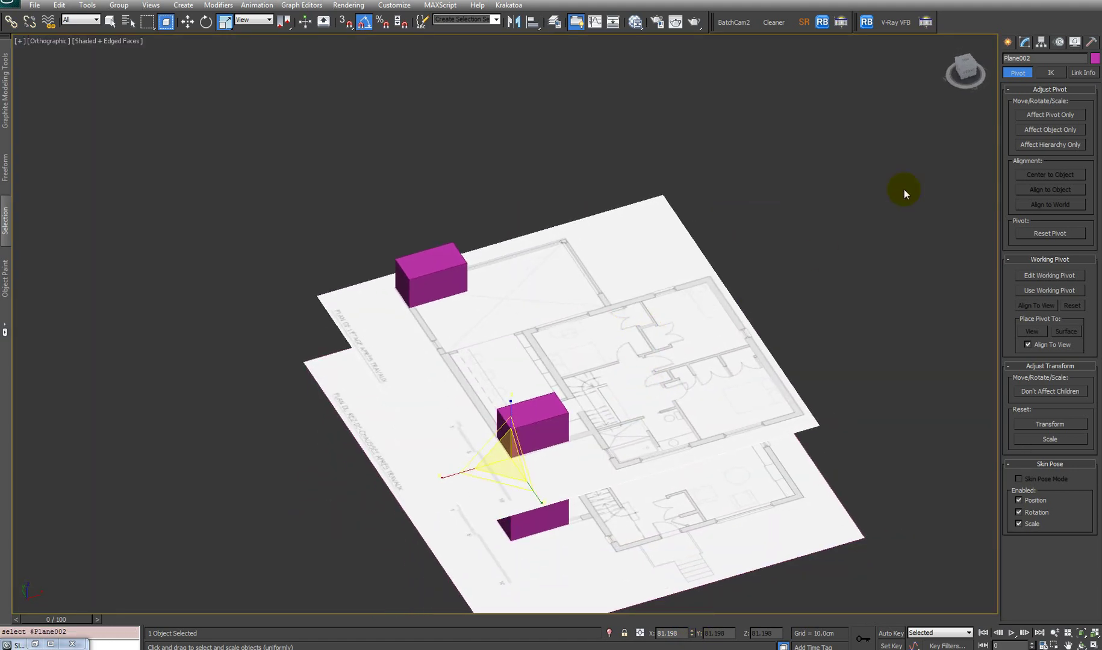
Shift-rotate a 90° upright copy of the first-floor plan as Plane003 and lower it on Z
click(1008, 42)
middle_drag(655, 396, 630, 357)
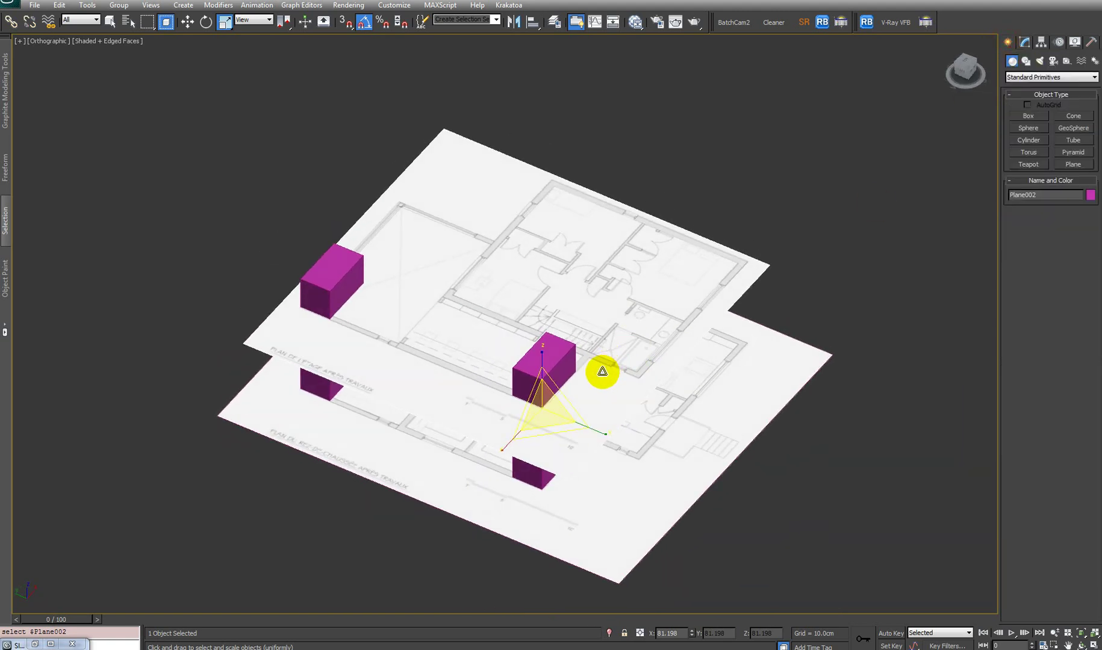
key(e)
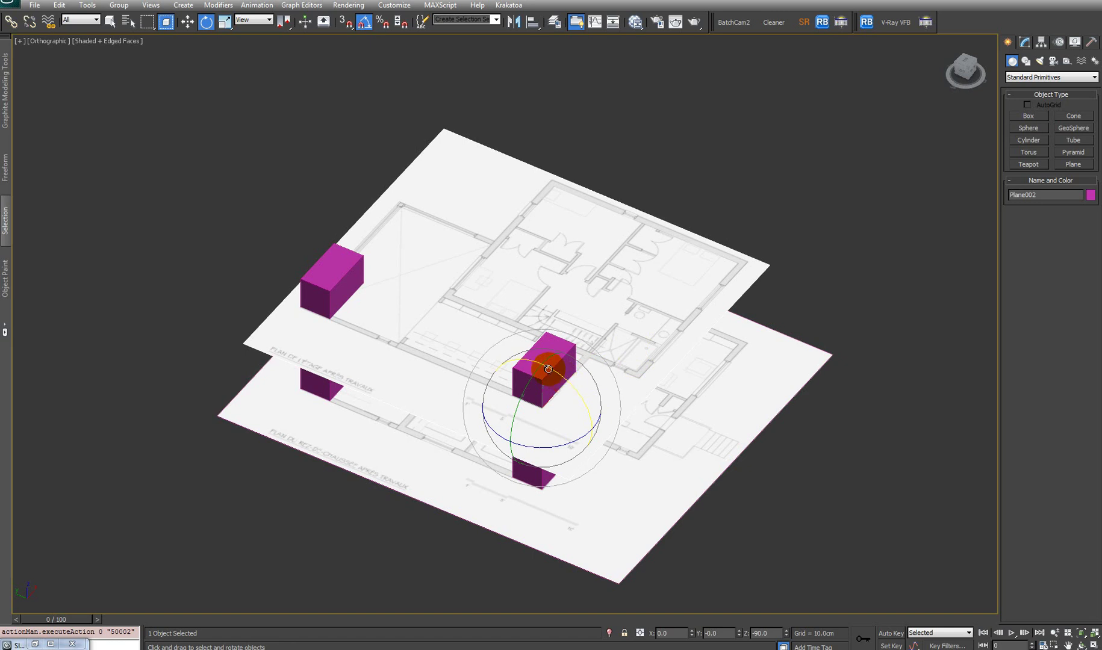
shift+drag(548, 368, 591, 398)
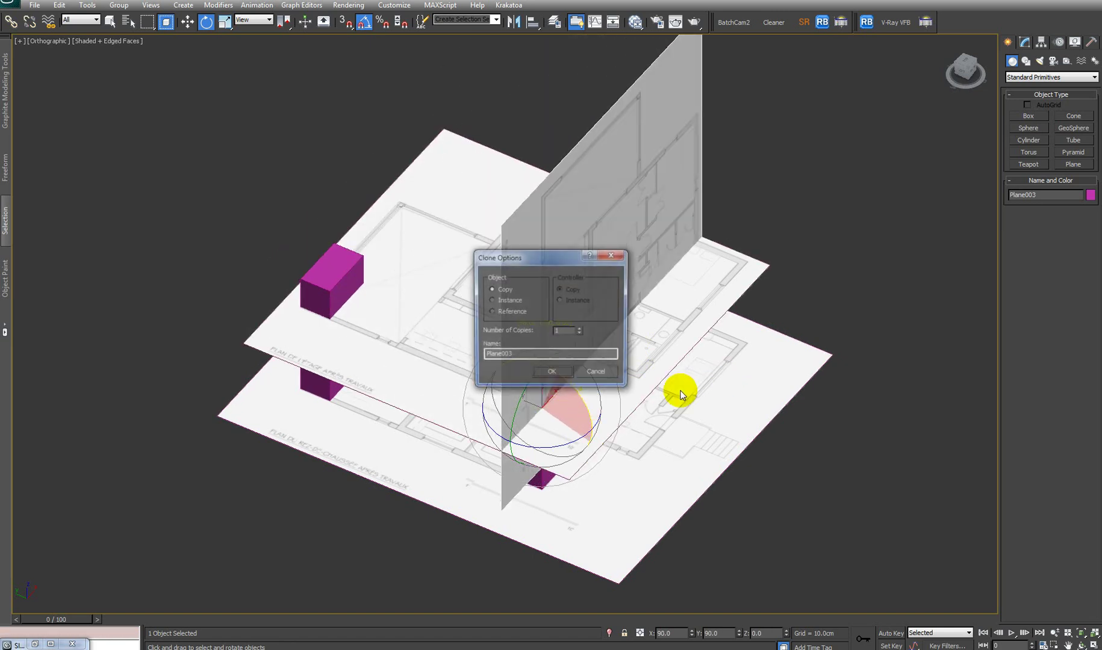
click(553, 373)
mouse_move(711, 416)
alt+middle_down()
mouse_move(685, 389)
mouse_move(628, 381)
mouse_move(654, 382)
alt+middle_up()
key(w)
drag(490, 317, 497, 371)
Delete both pairs of magenta pillar boxes and select the upright Plane003
alt+middle_drag(497, 372, 640, 398)
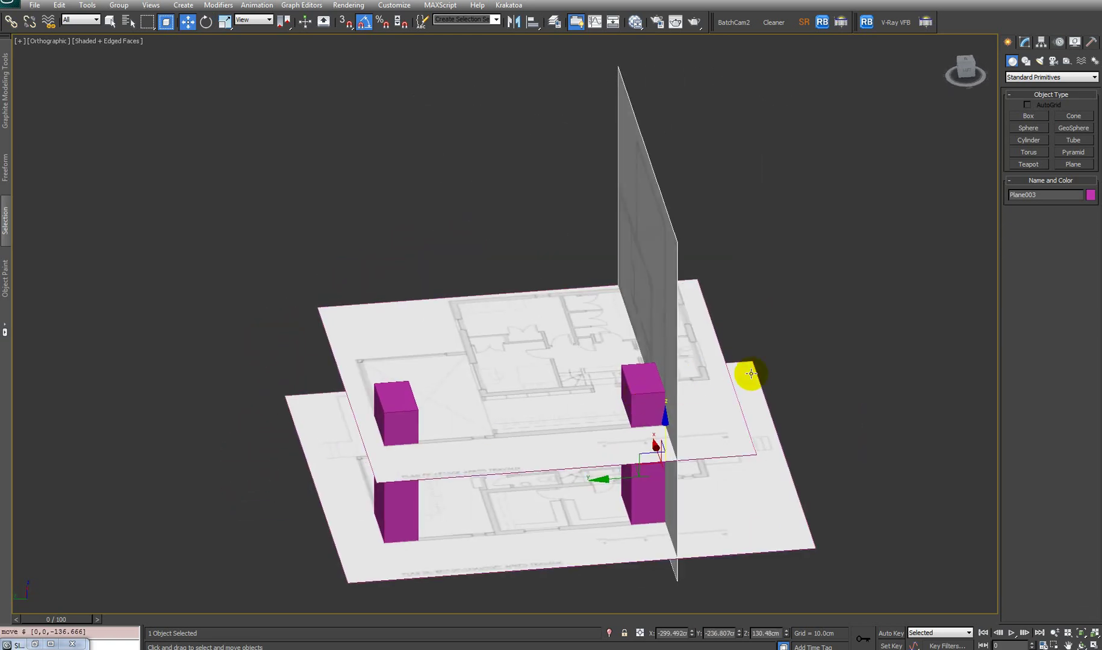
click(612, 426)
key(Delete)
click(381, 401)
key(Delete)
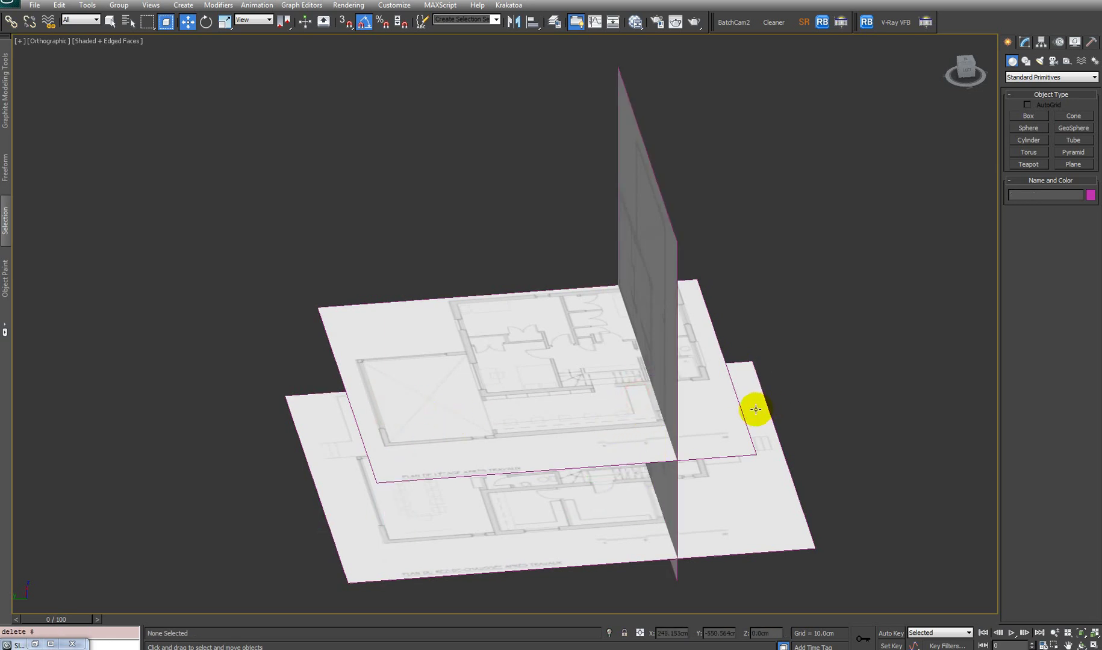
alt+middle_drag(755, 409, 627, 320)
click(597, 259)
Duplicate the First_floor material and load the Montreal-13 front elevation image into Map #3
key(m)
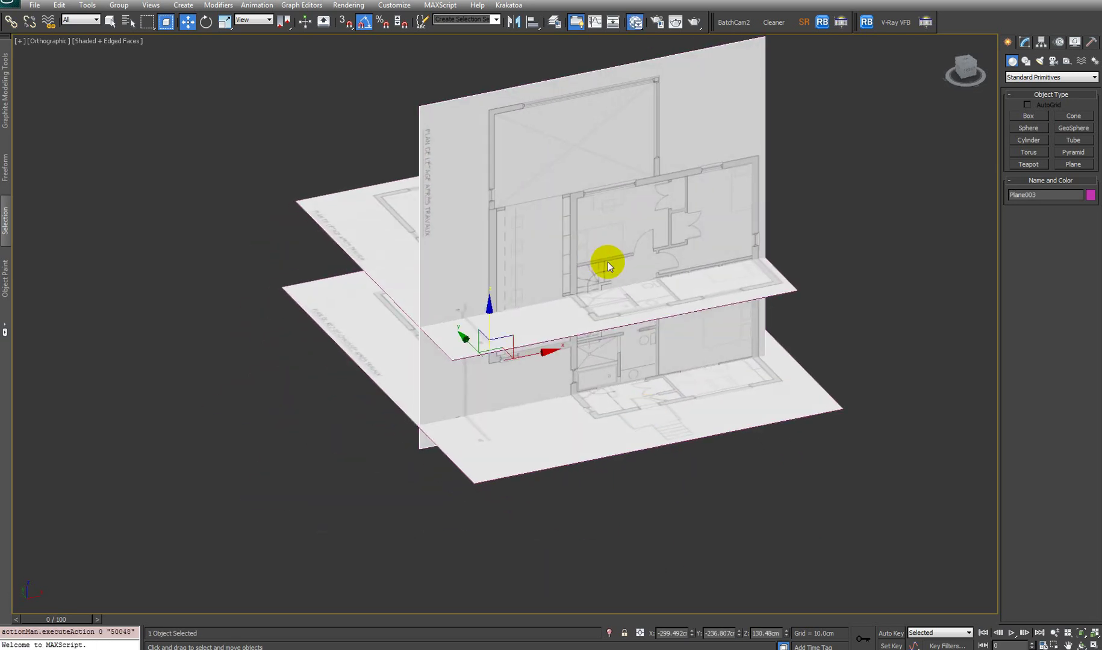
middle_drag(489, 482, 519, 406)
scroll(520, 406, up, 1)
drag(618, 483, 288, 432)
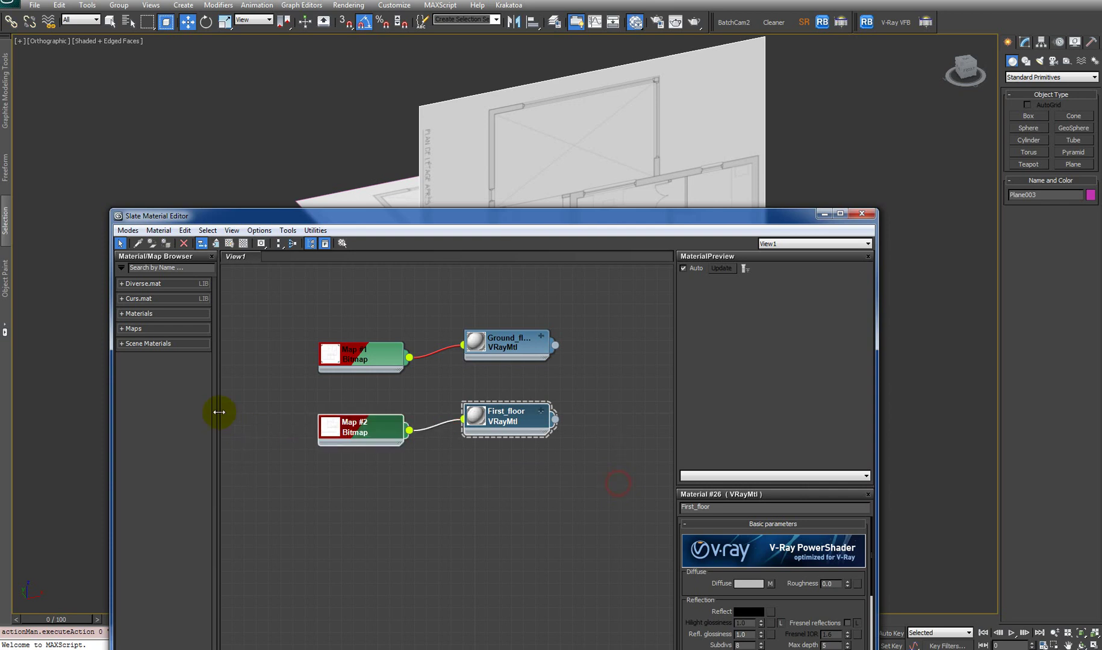
mouse_move(497, 417)
shift+mouse_down()
mouse_move(492, 505)
mouse_move(497, 478)
shift+mouse_up()
click(348, 481)
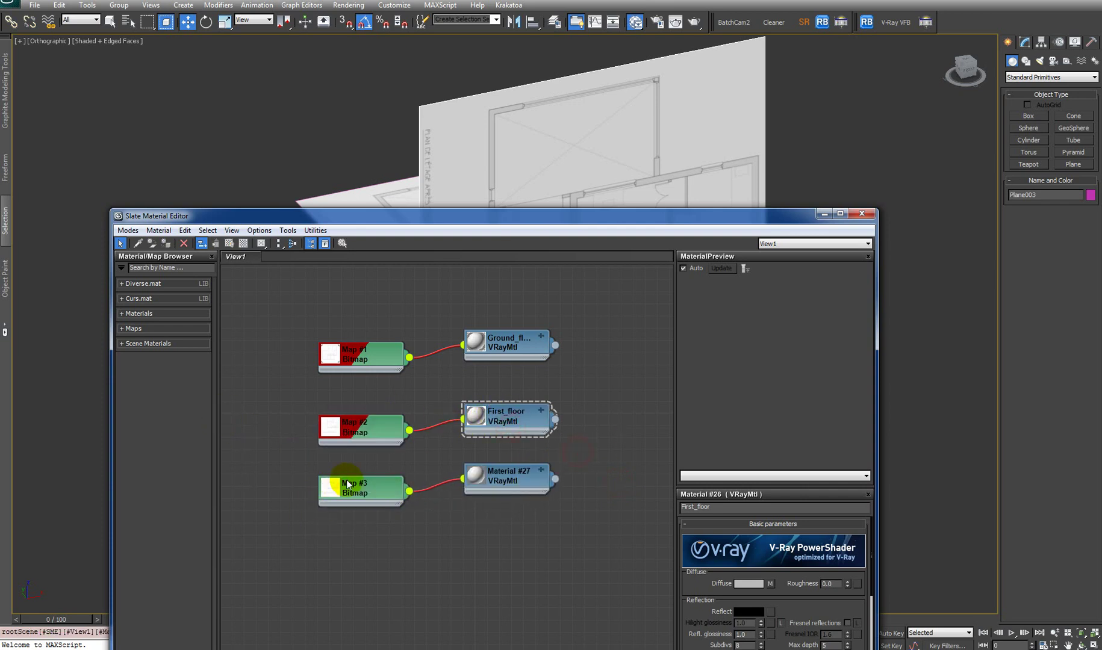
drag(561, 225, 538, 55)
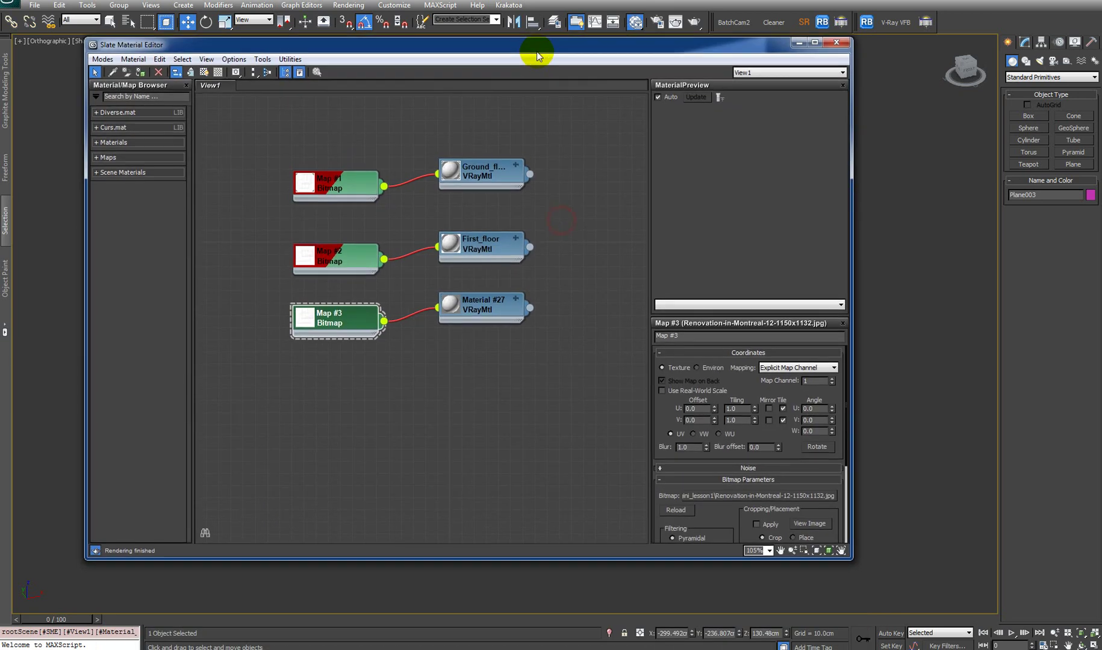
click(734, 496)
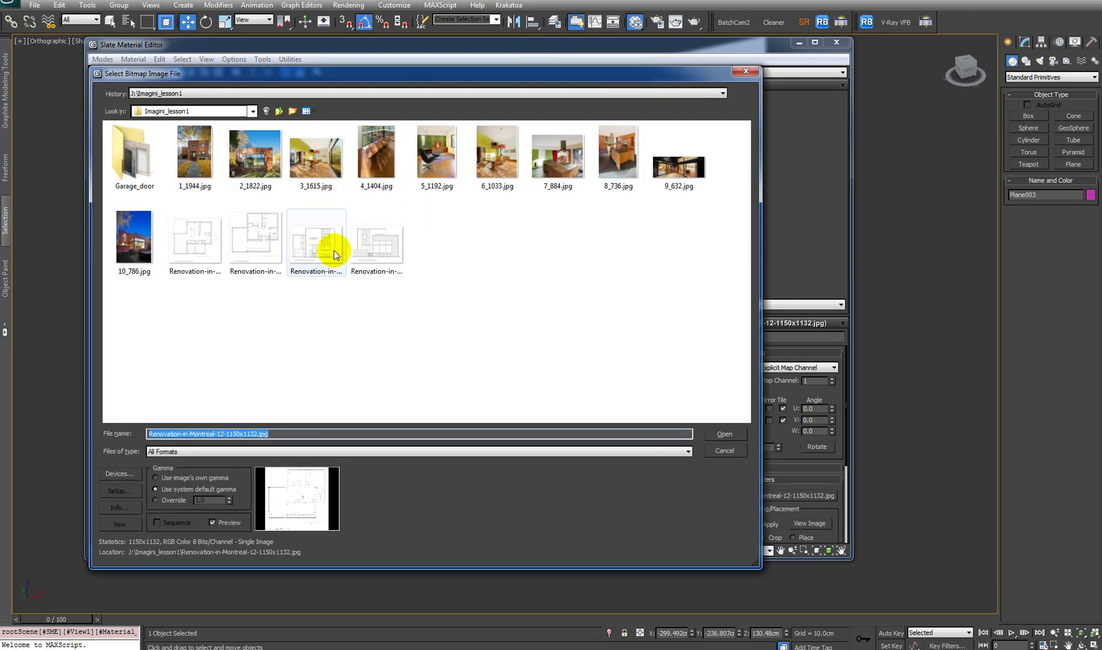
double_click(330, 253)
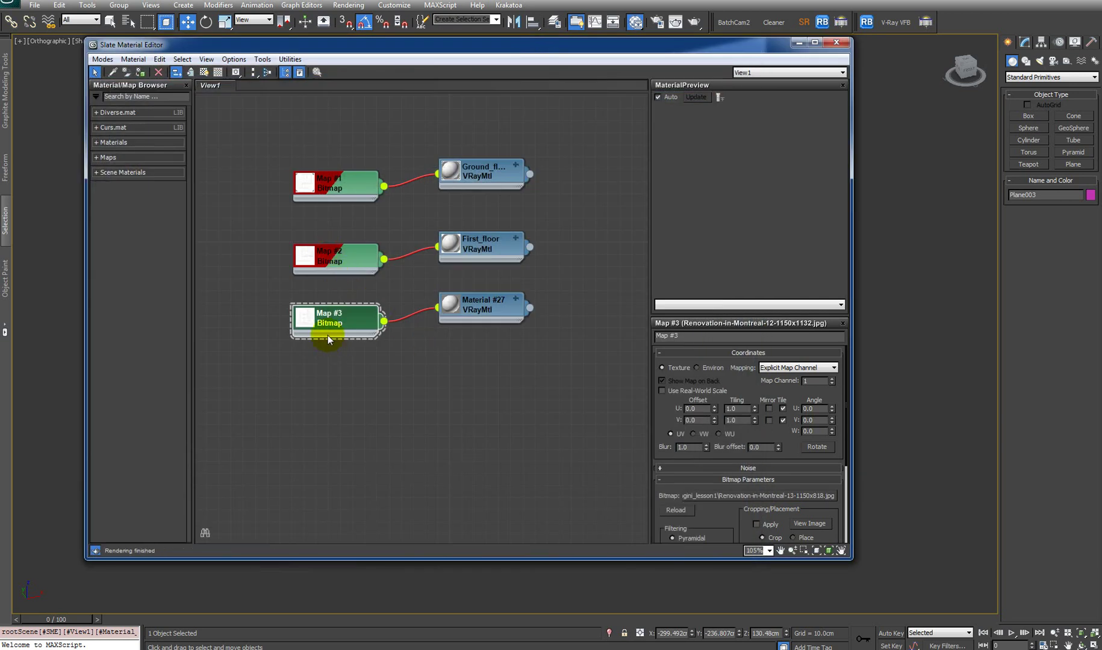
Rename the third material to front_view and enlarge the Slate Material Editor
double_click(480, 307)
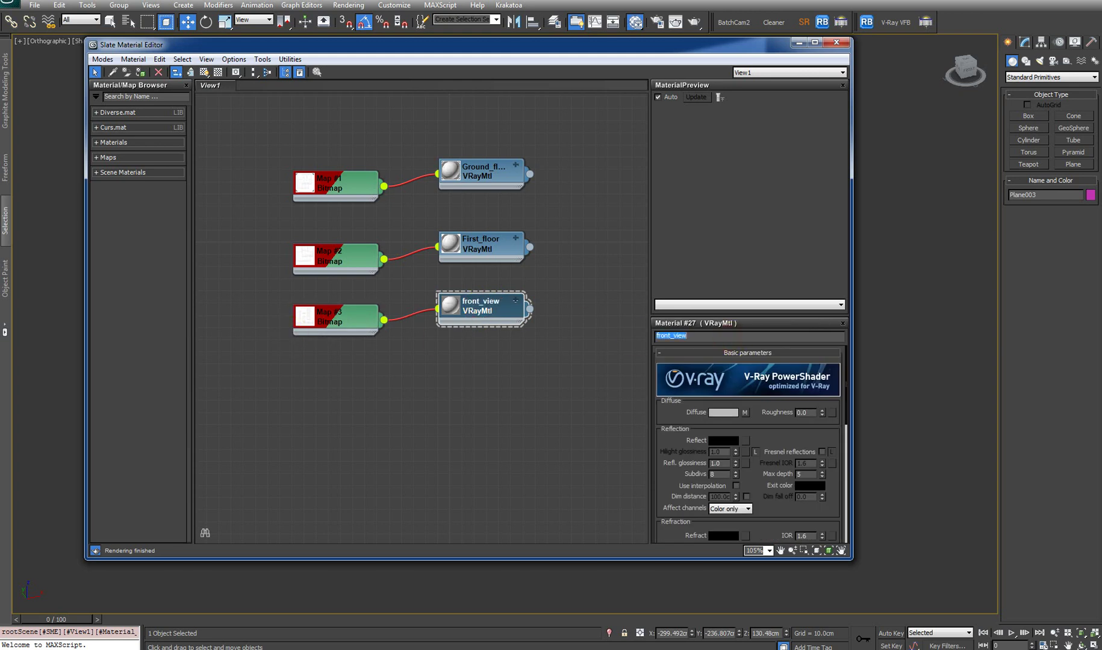
drag(584, 39, 438, 261)
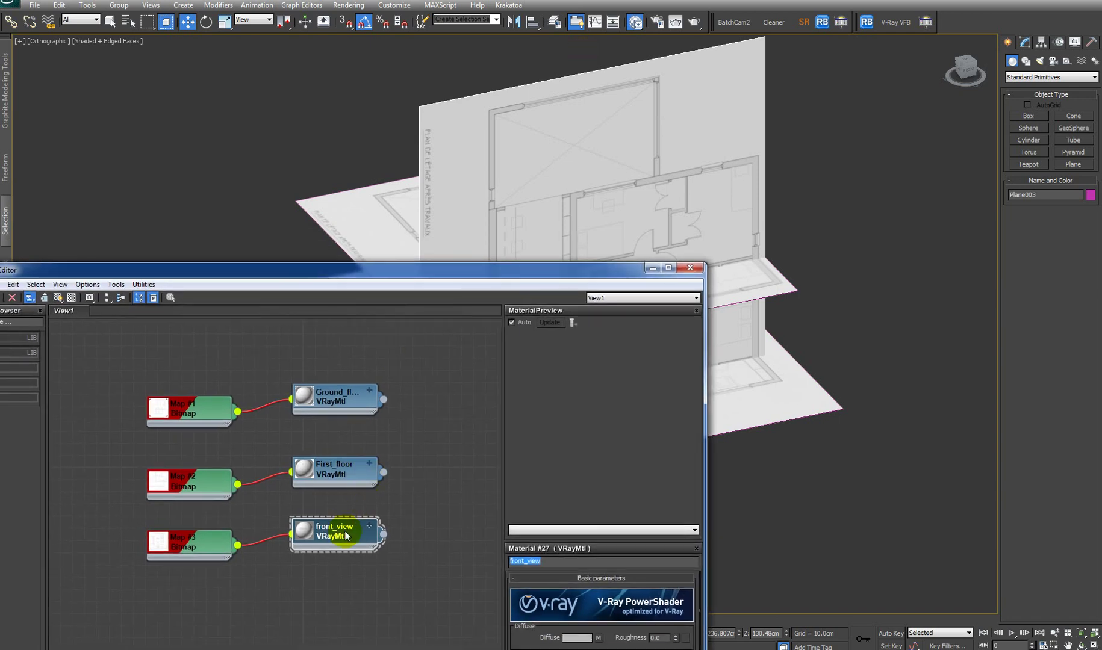
drag(506, 283, 594, 155)
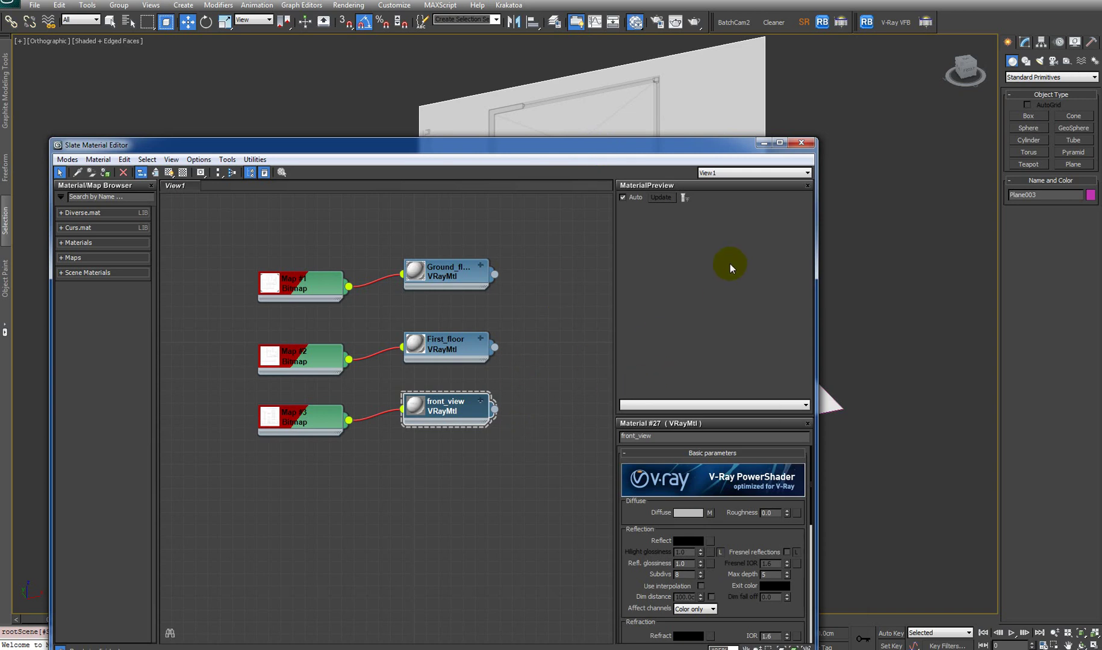
drag(610, 145, 607, 138)
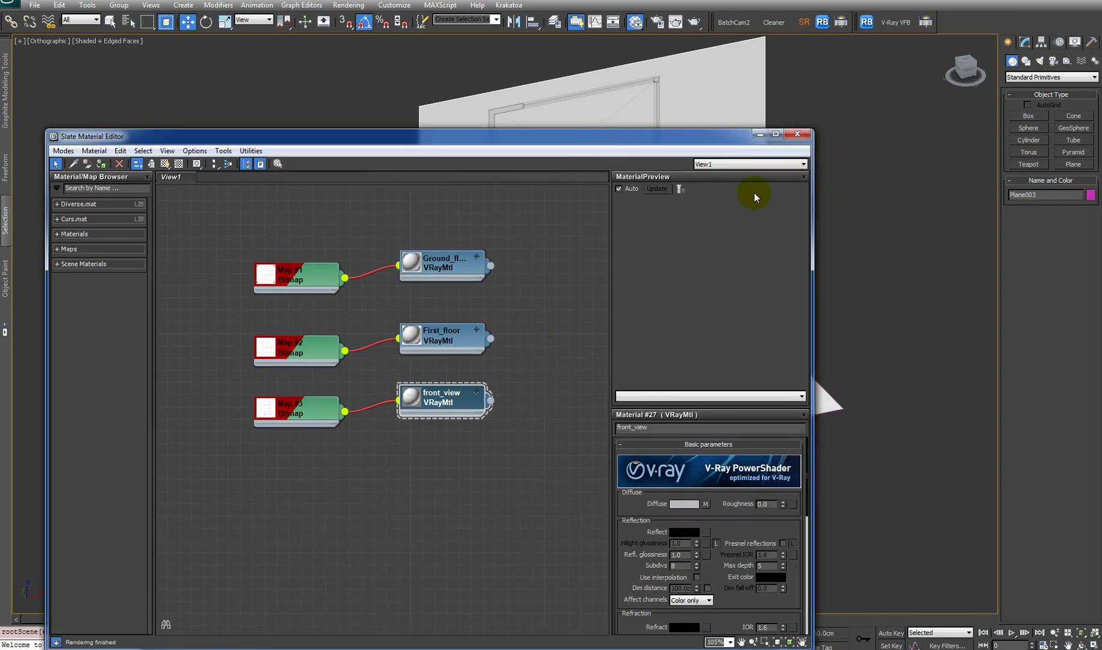
click(804, 178)
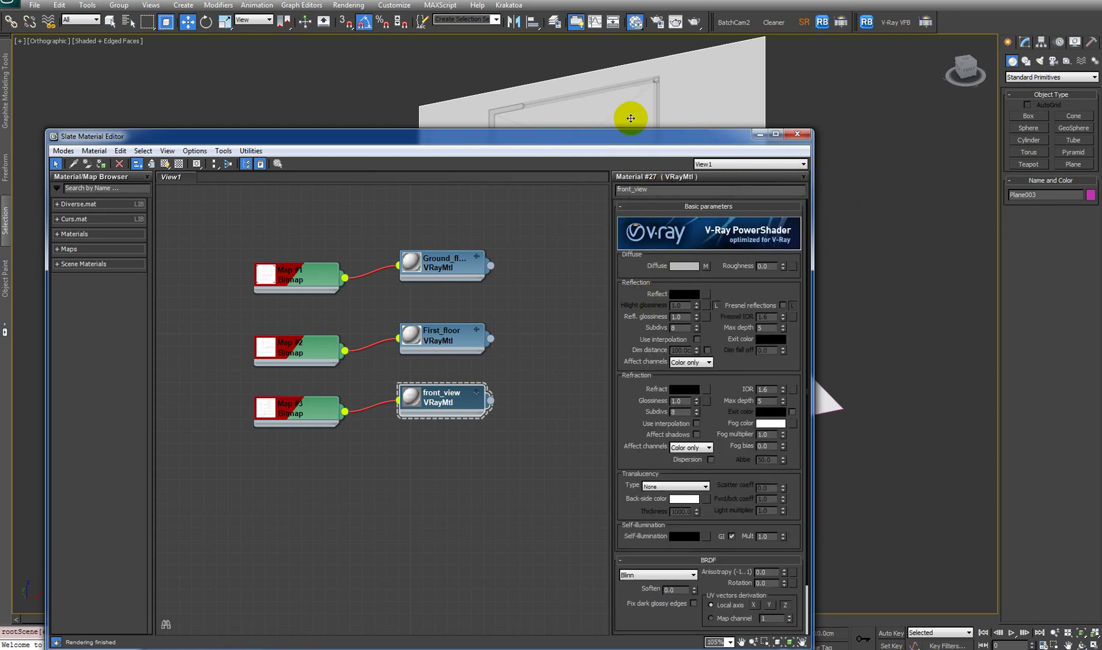
drag(630, 136, 635, 19)
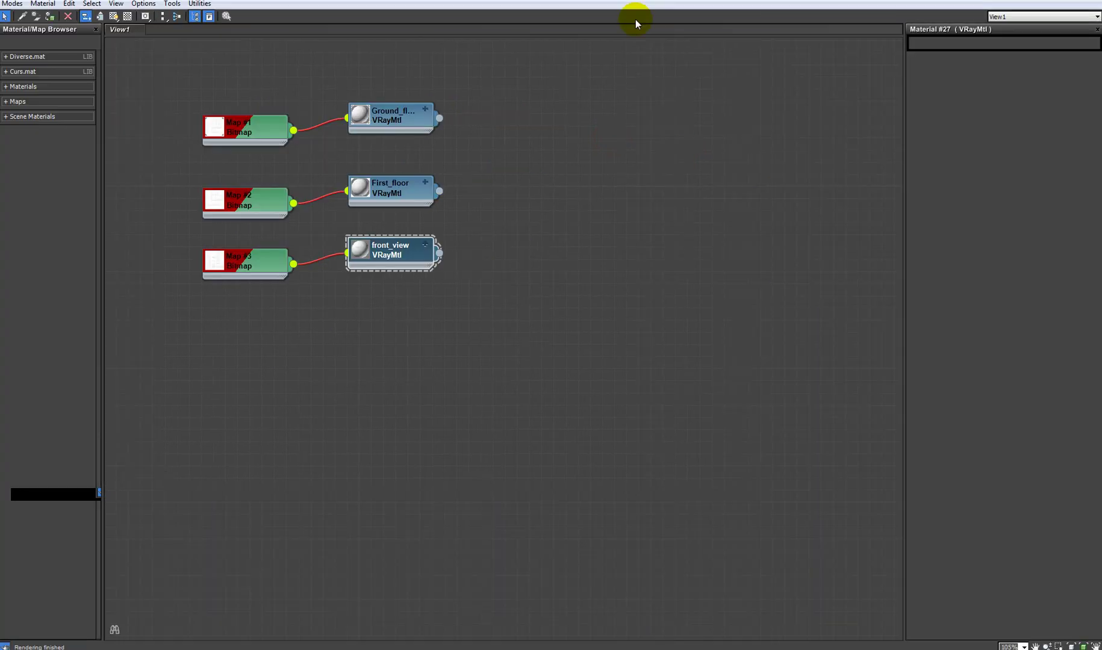
Open an enlarged, docked preview window for front_view set to Follow Current Selection
right_click(367, 251)
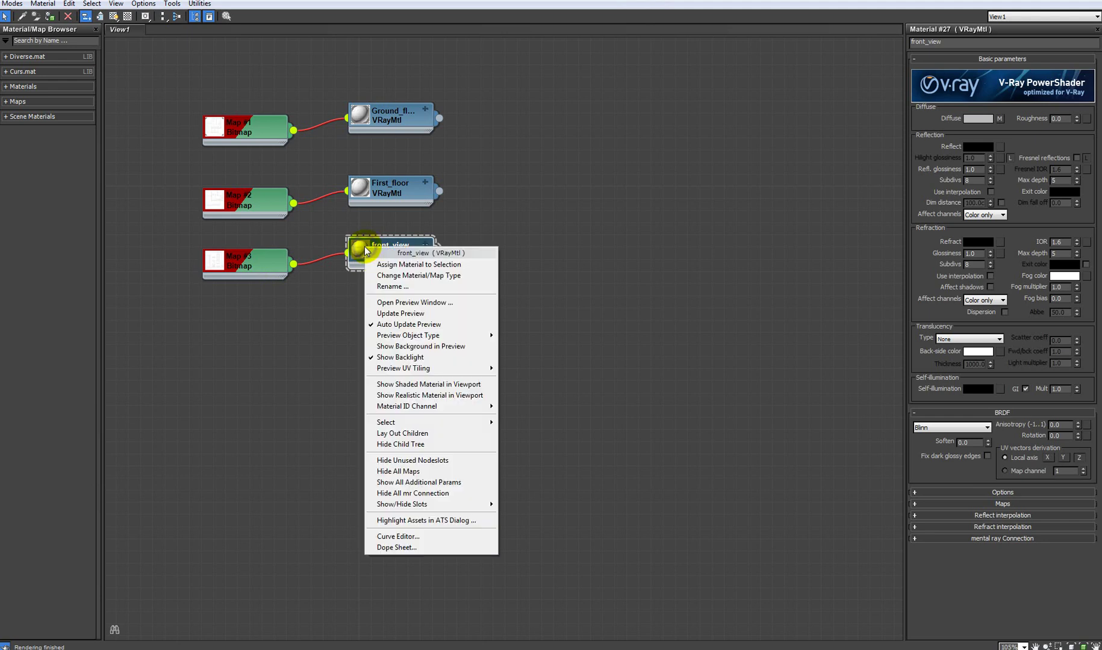
click(438, 307)
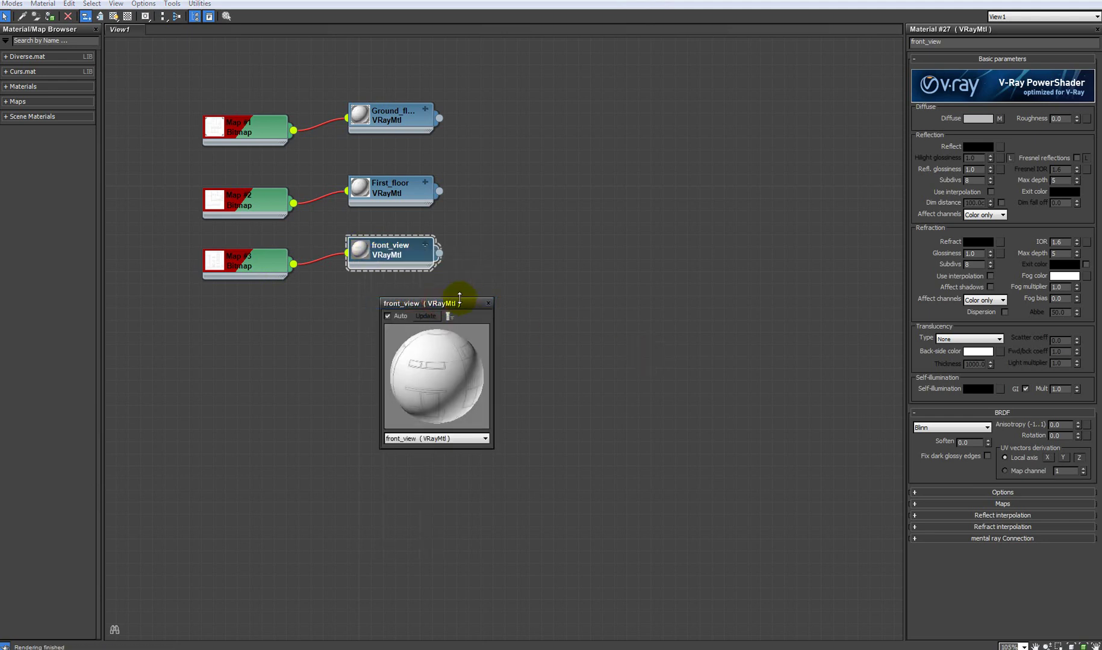
drag(453, 303, 534, 176)
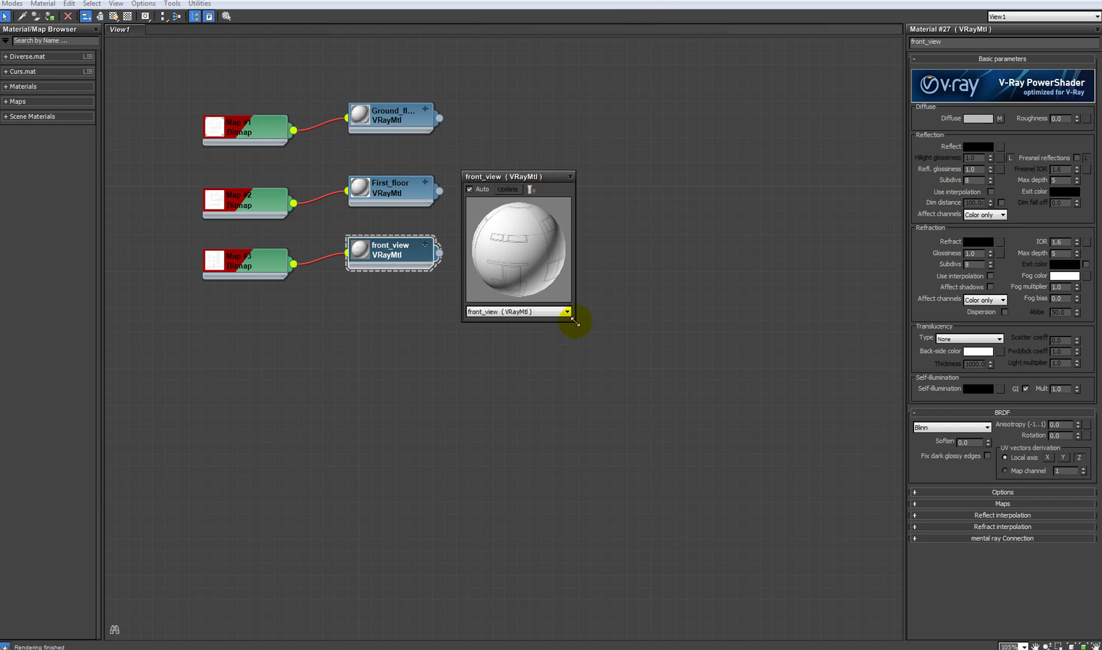
drag(574, 322, 738, 484)
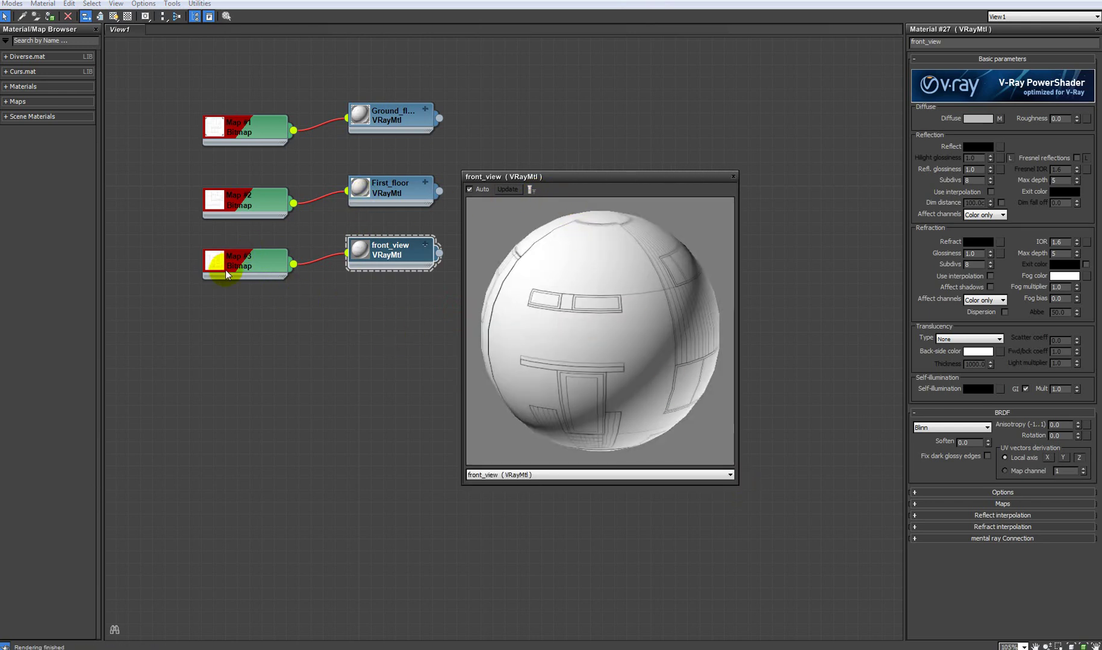
drag(619, 179, 1005, 75)
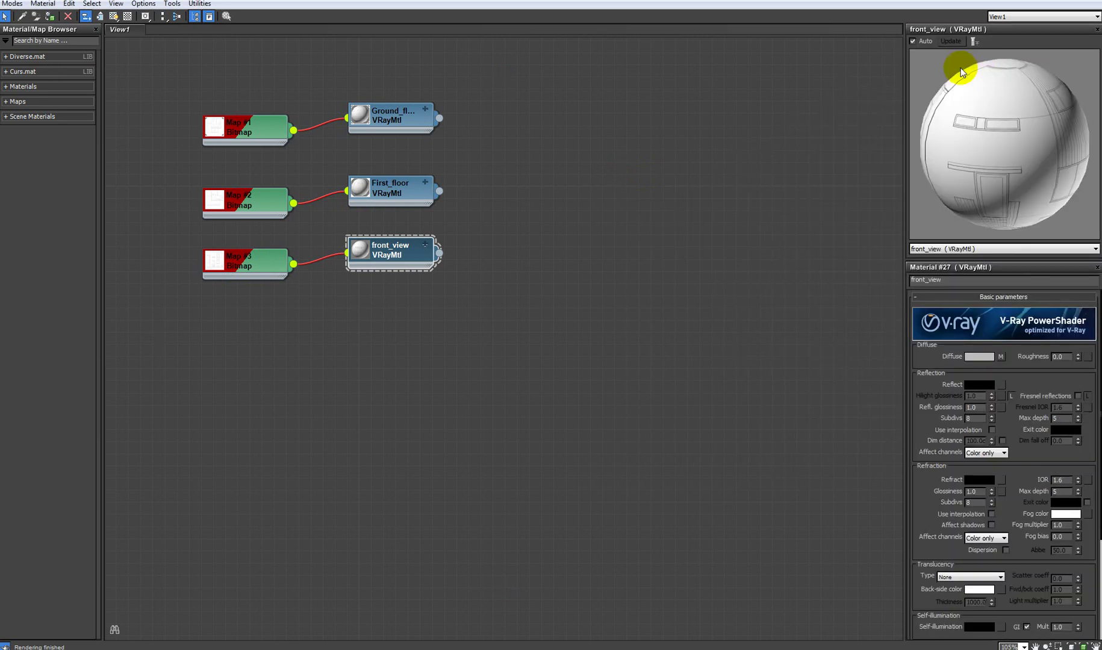
click(950, 250)
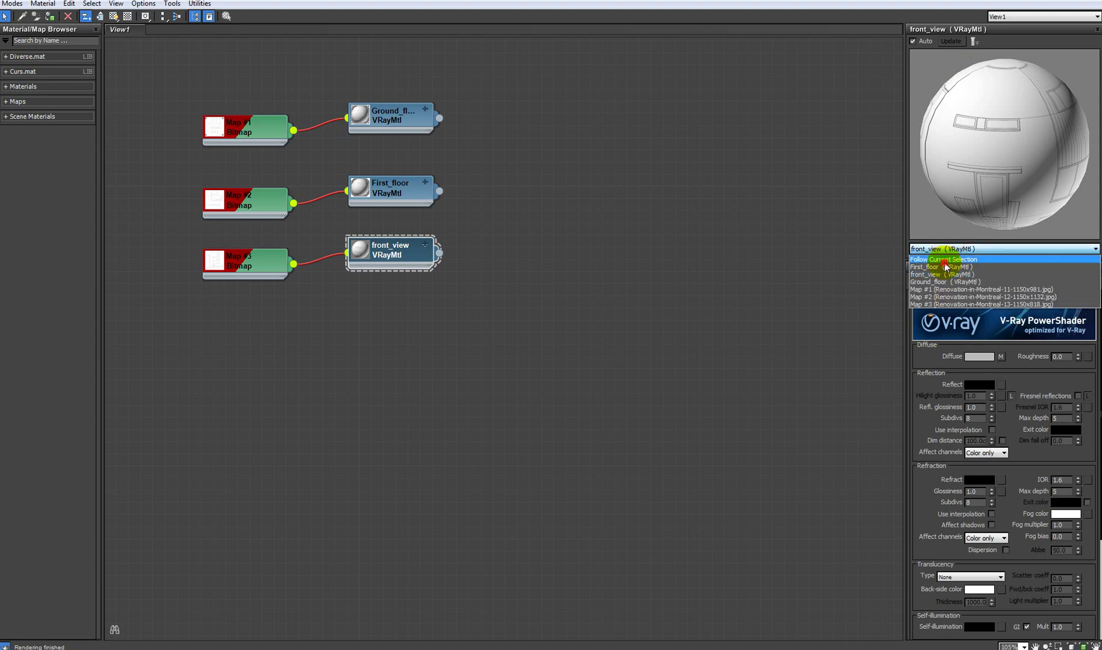
click(945, 263)
Cycle through Ground_floor, First_floor and front_view to check the preview, ending on front_view
click(369, 190)
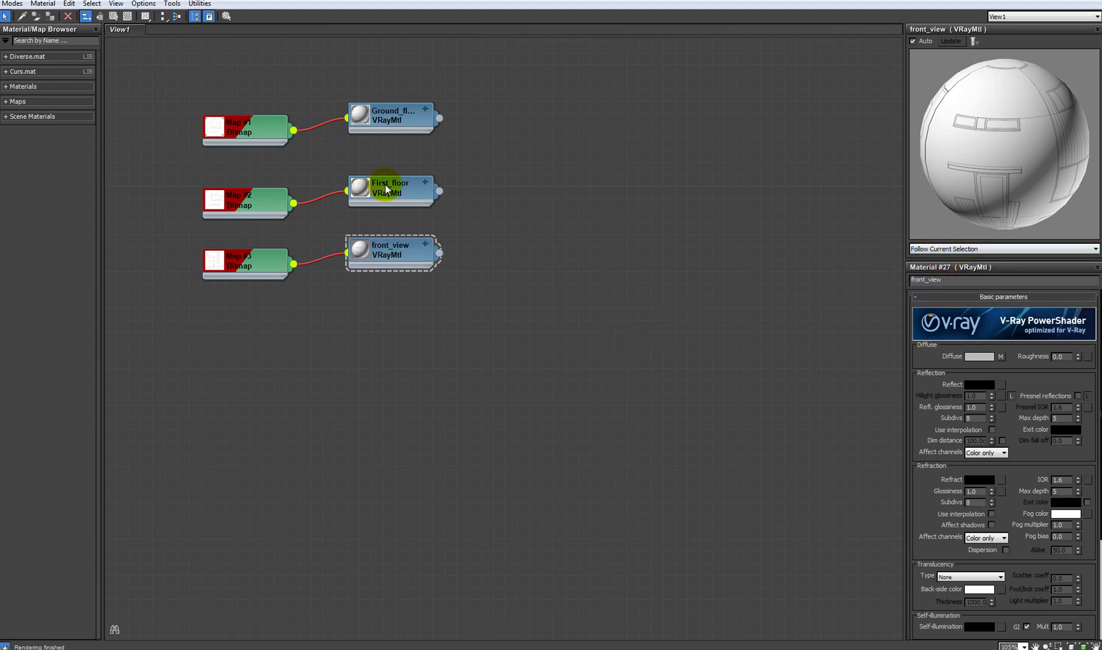
double_click(386, 190)
click(387, 245)
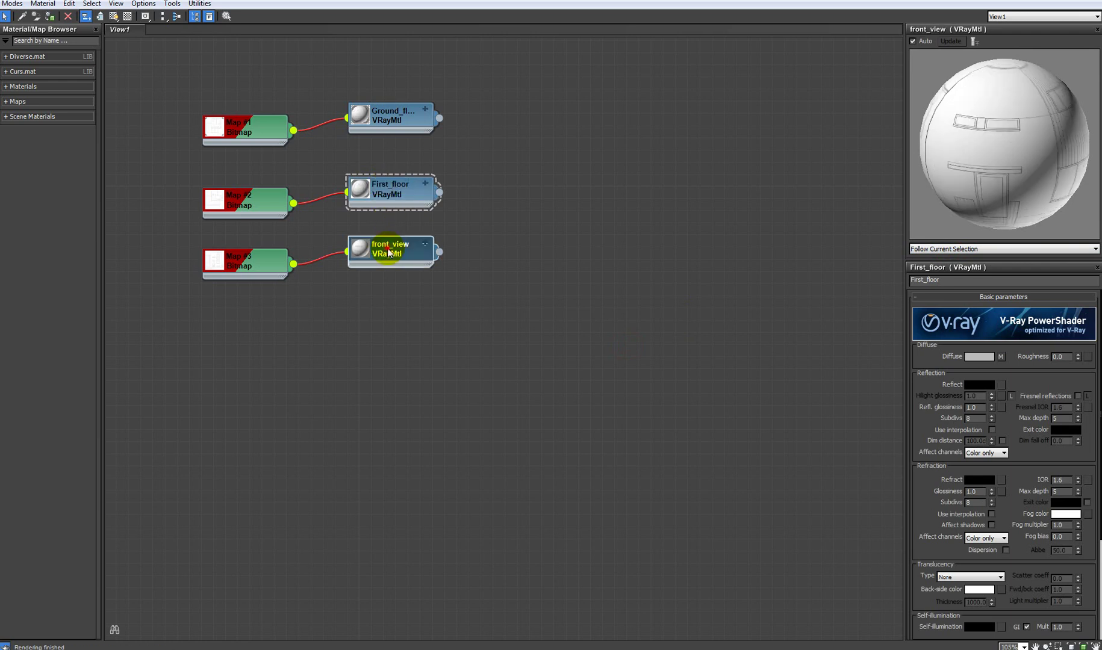
click(388, 180)
double_click(391, 122)
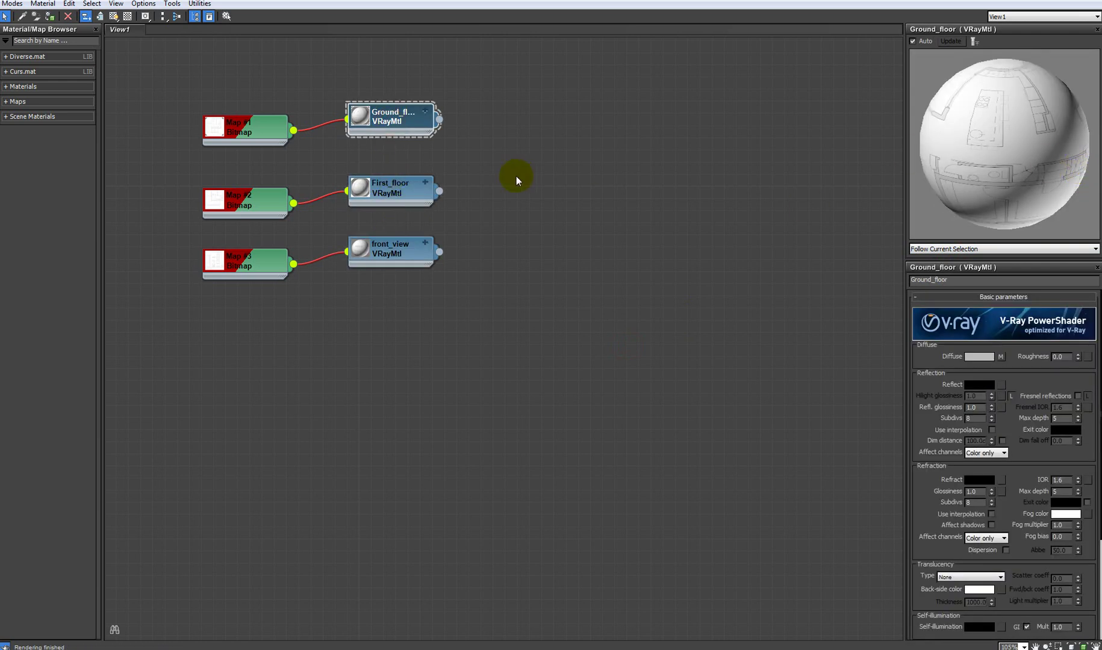
double_click(399, 187)
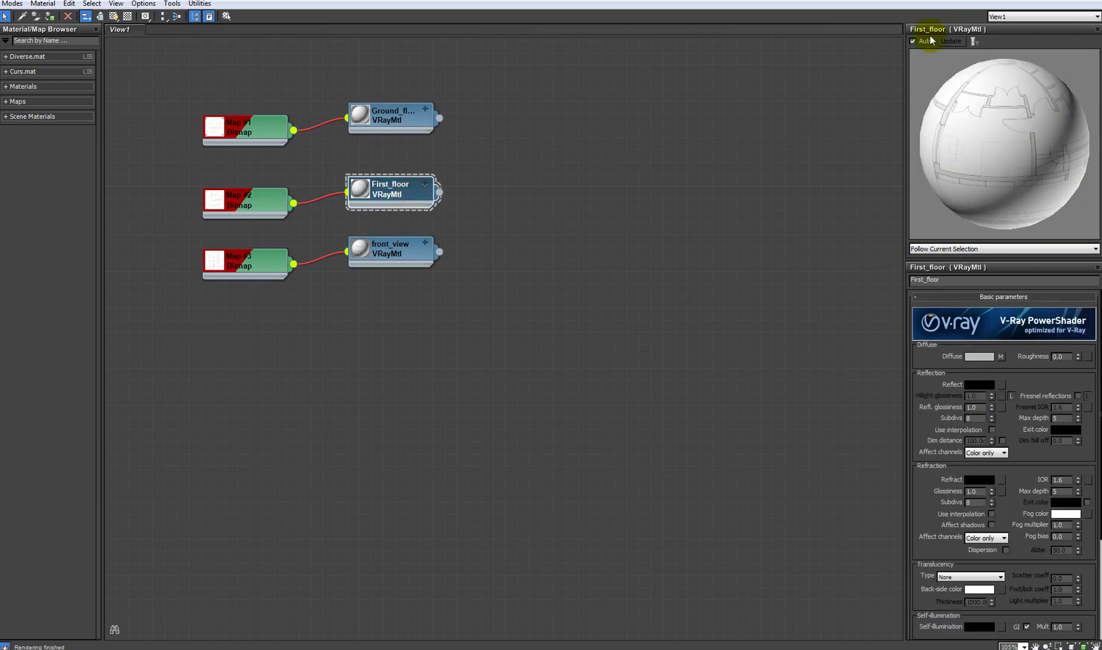
double_click(398, 256)
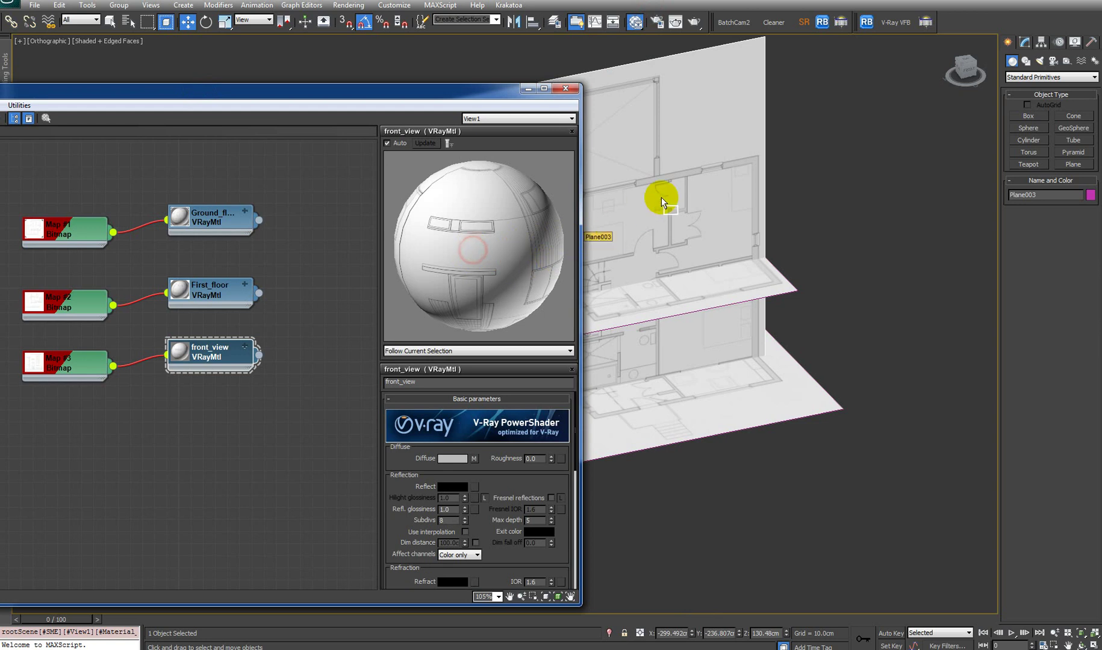
Apply front_view to the vertical plane and minimize the Material Editor
drag(443, 246, 699, 143)
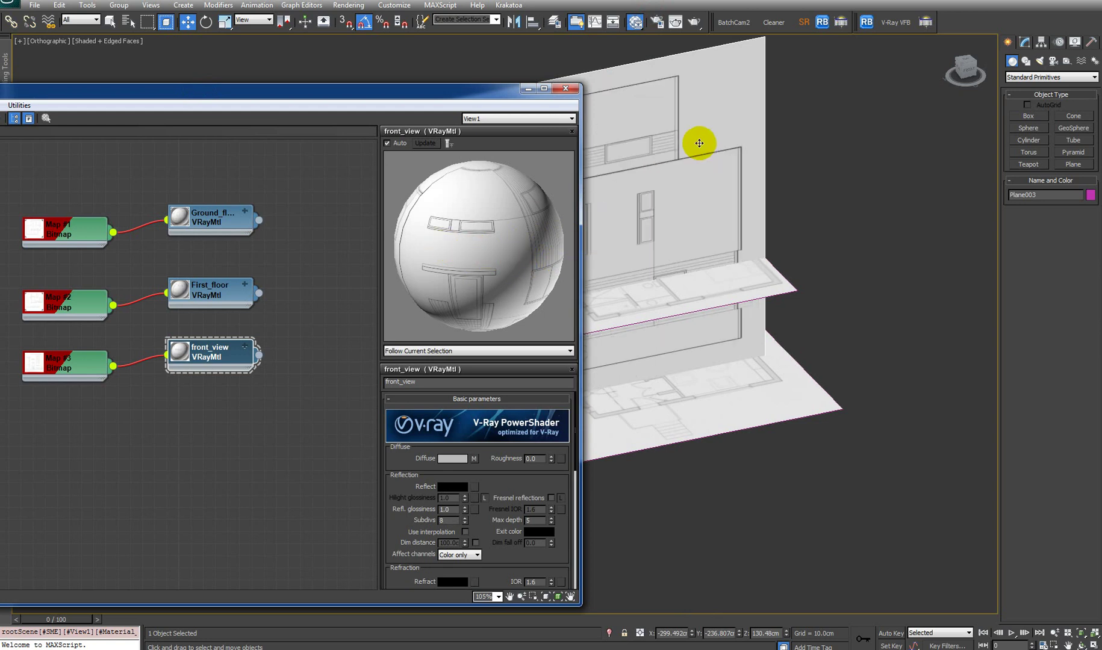
click(527, 88)
alt+middle_drag(701, 248, 598, 313)
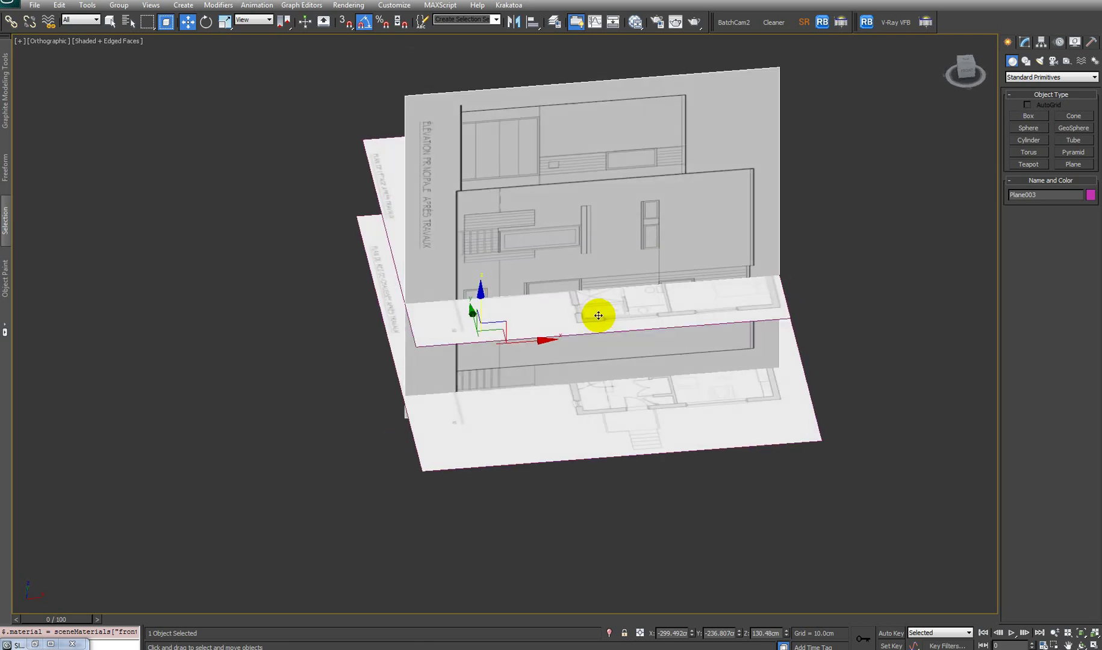
Rotate the elevation plane -90° about Y and slide it along X across the floor plans
key(e)
drag(467, 315, 413, 306)
alt+middle_drag(413, 306, 595, 379)
key(w)
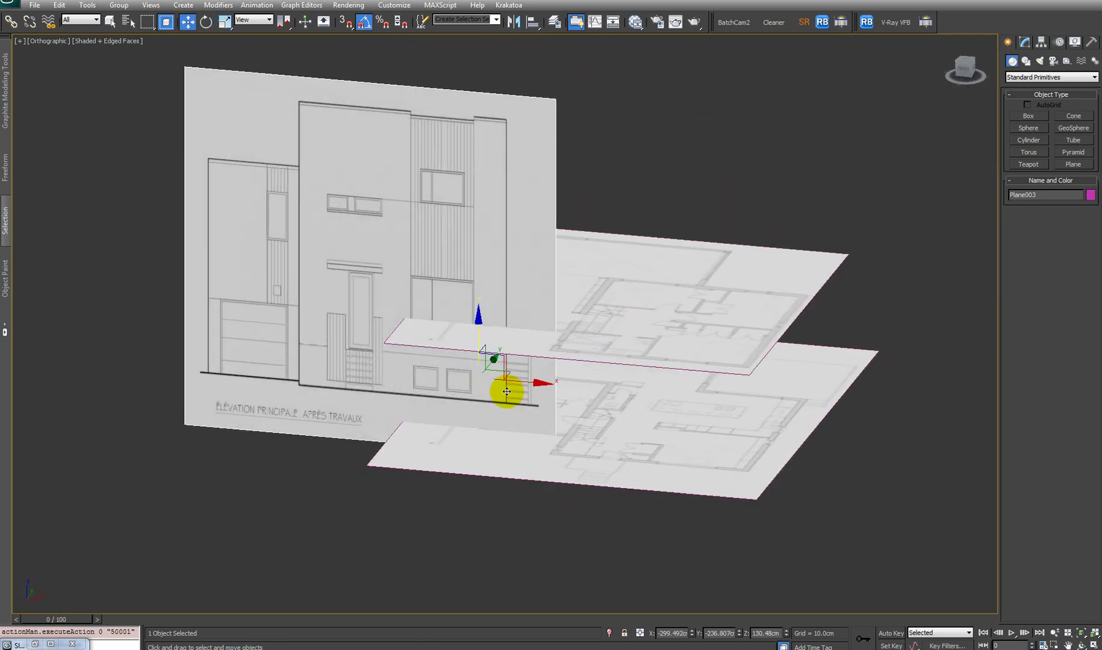
drag(510, 380, 763, 429)
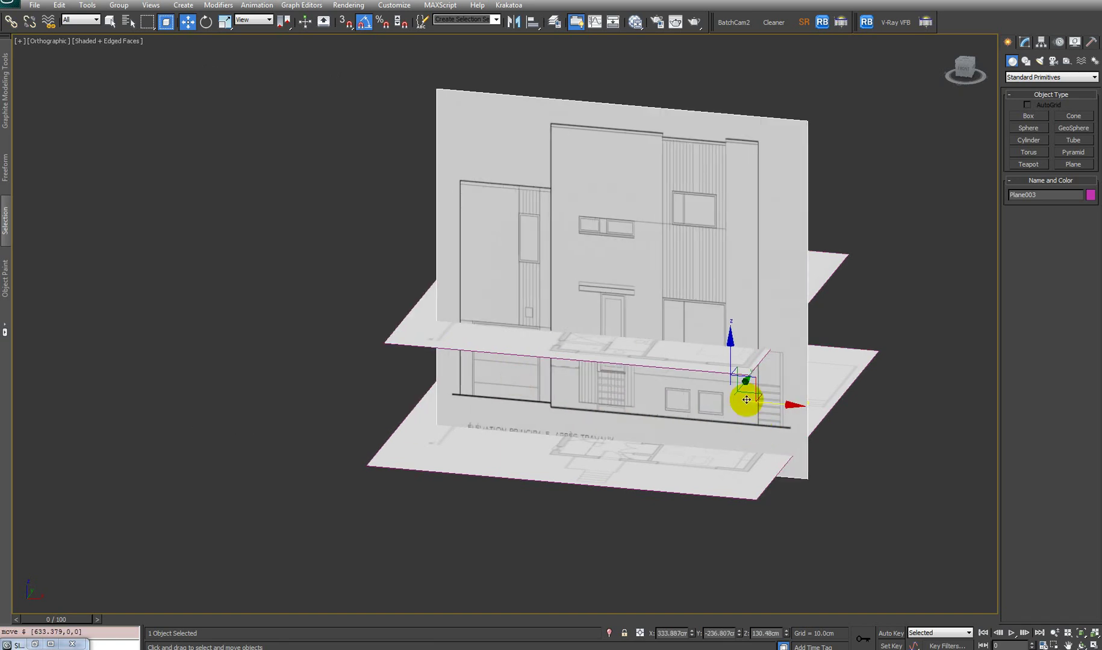
key(alt+Tab)
Confirm in Explorer's Details that Renovation-in-Montreal-13-1150x818.jpg measures 1150 x 818 pixels
click(632, 298)
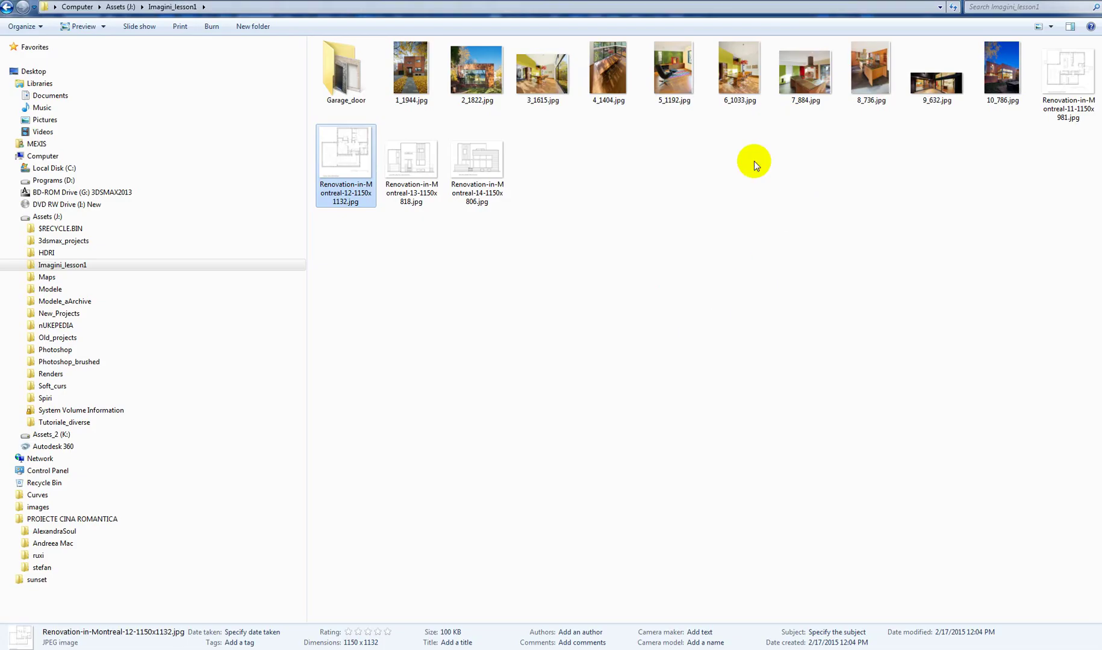
click(411, 158)
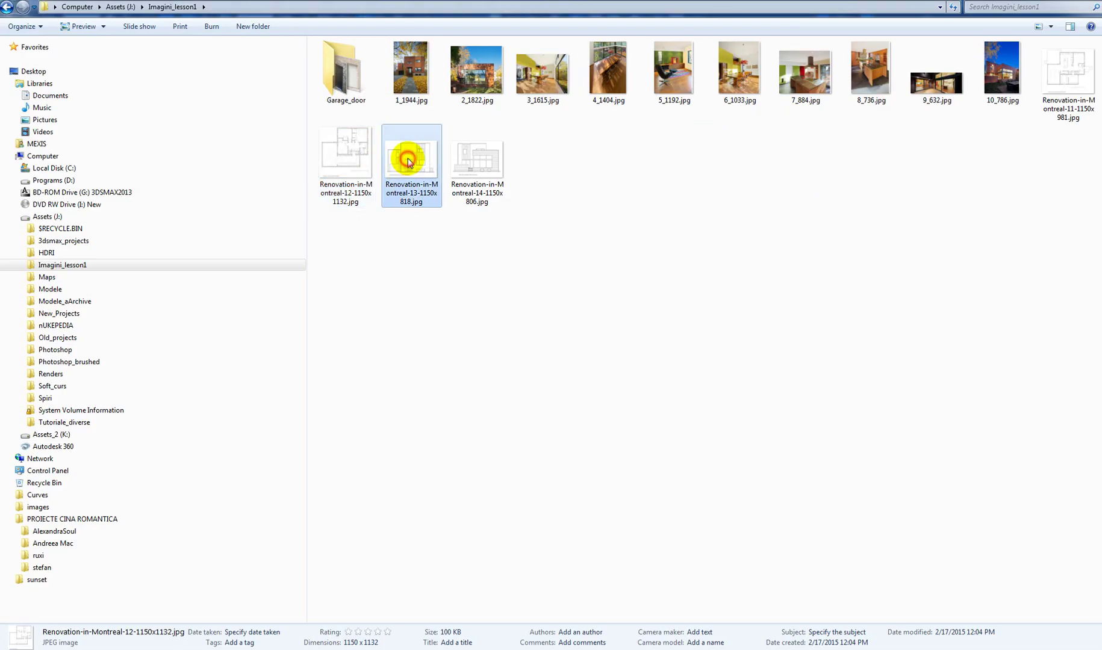
right_click(441, 160)
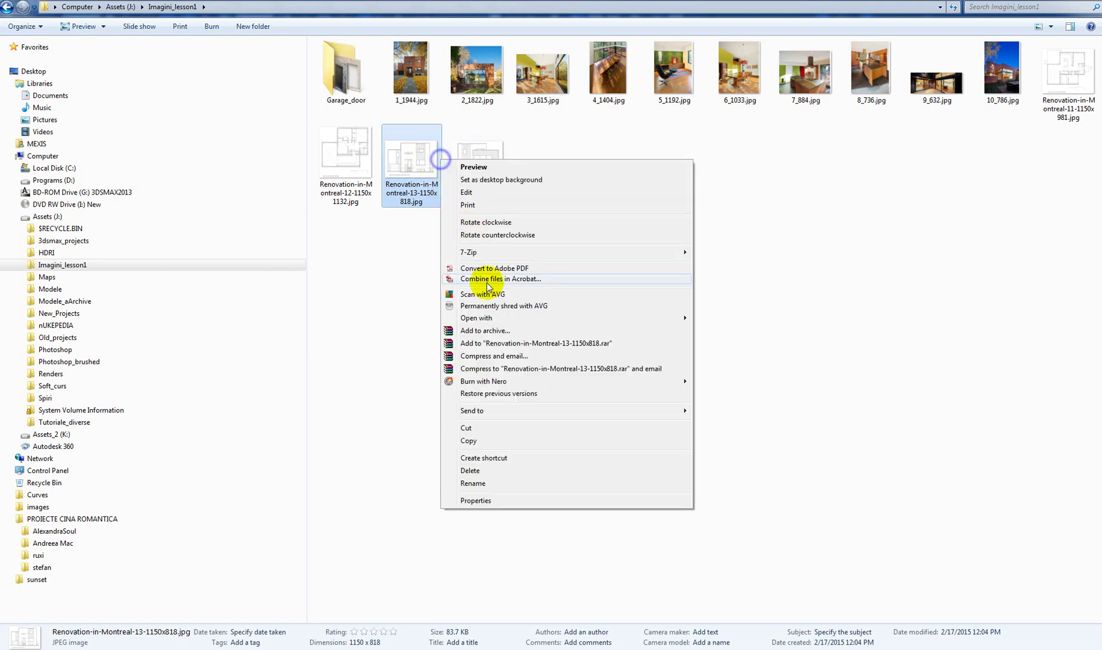
click(495, 500)
click(518, 187)
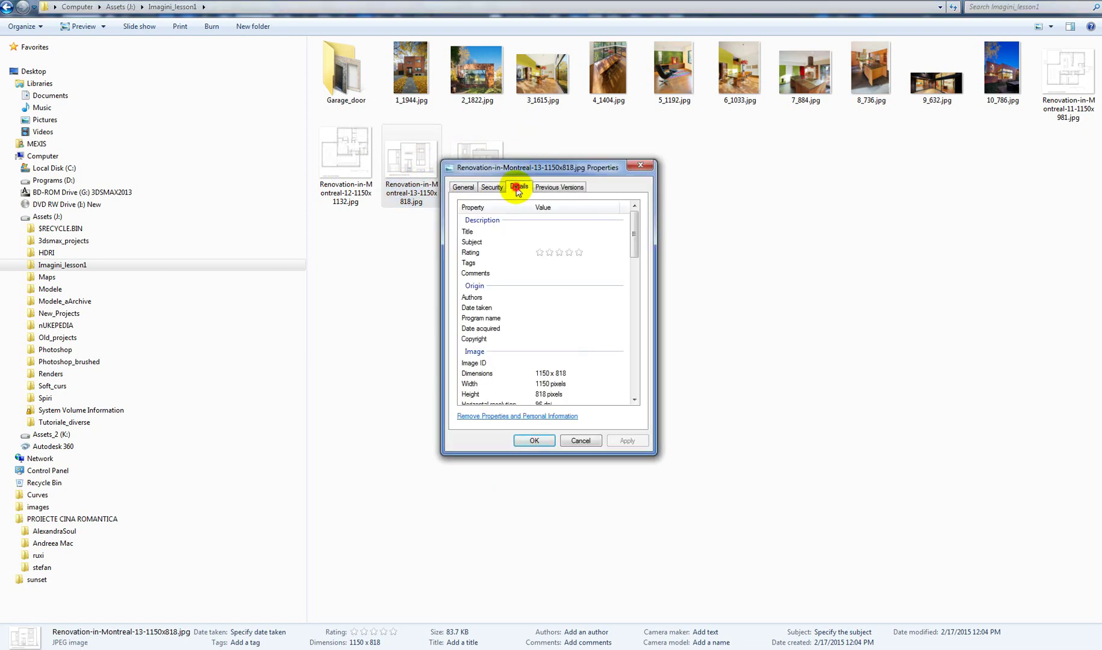
click(581, 441)
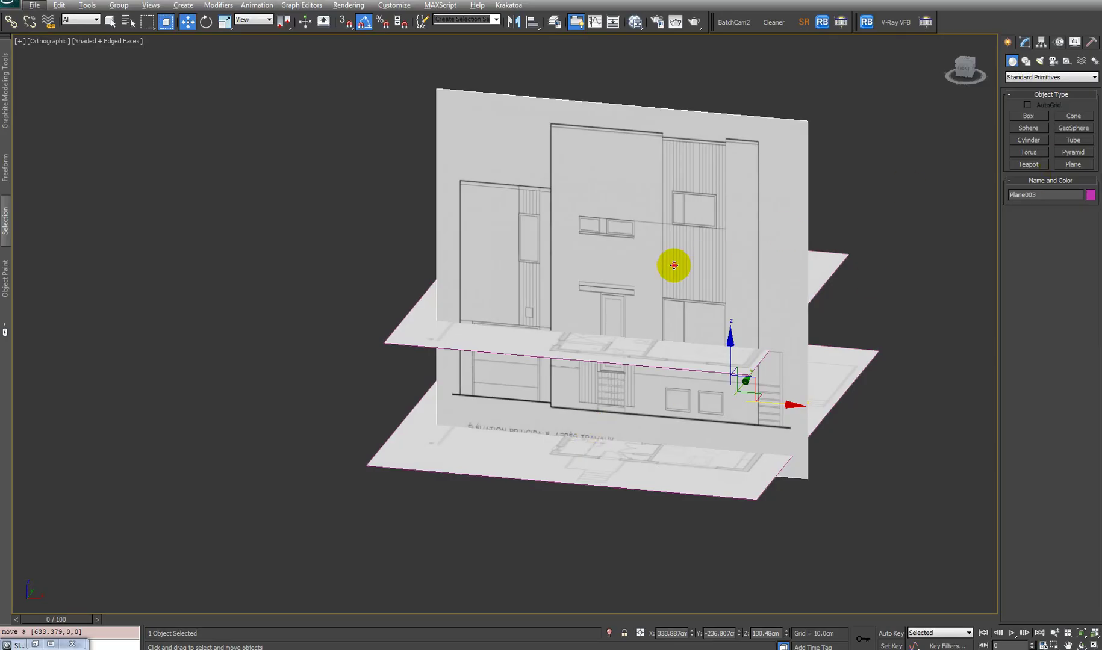
Set the elevation plane's length to 818
key(1)
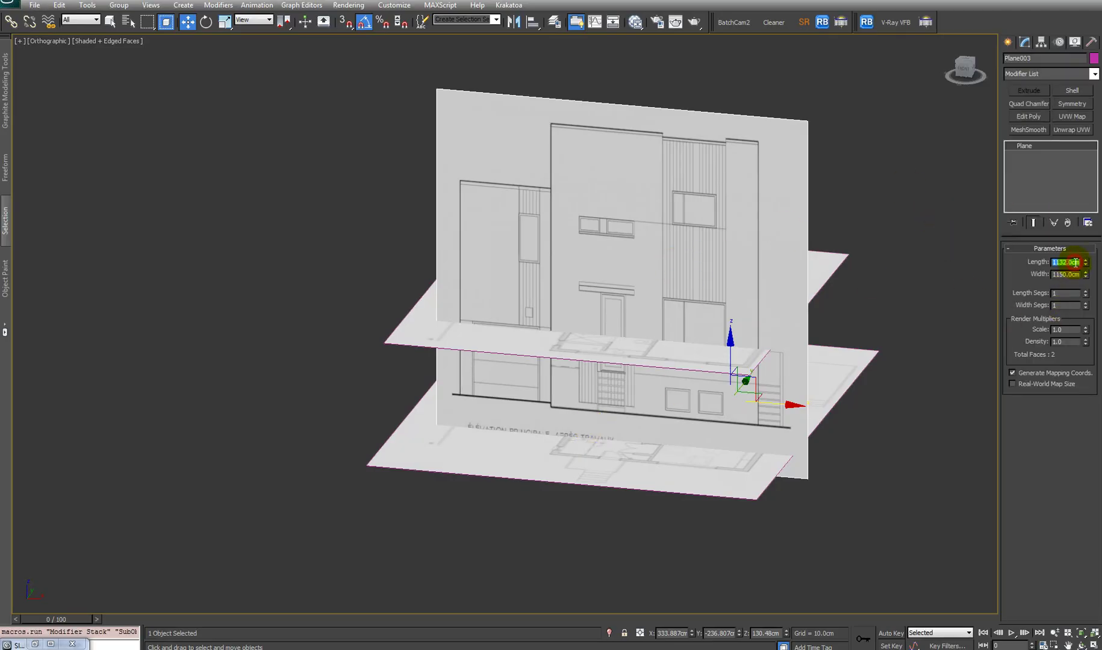
text(818)
key(Return)
Lower the elevation plane on Z and align it with the floor plans along X in Front view
middle_drag(698, 333, 674, 329)
scroll(653, 412, up, 2)
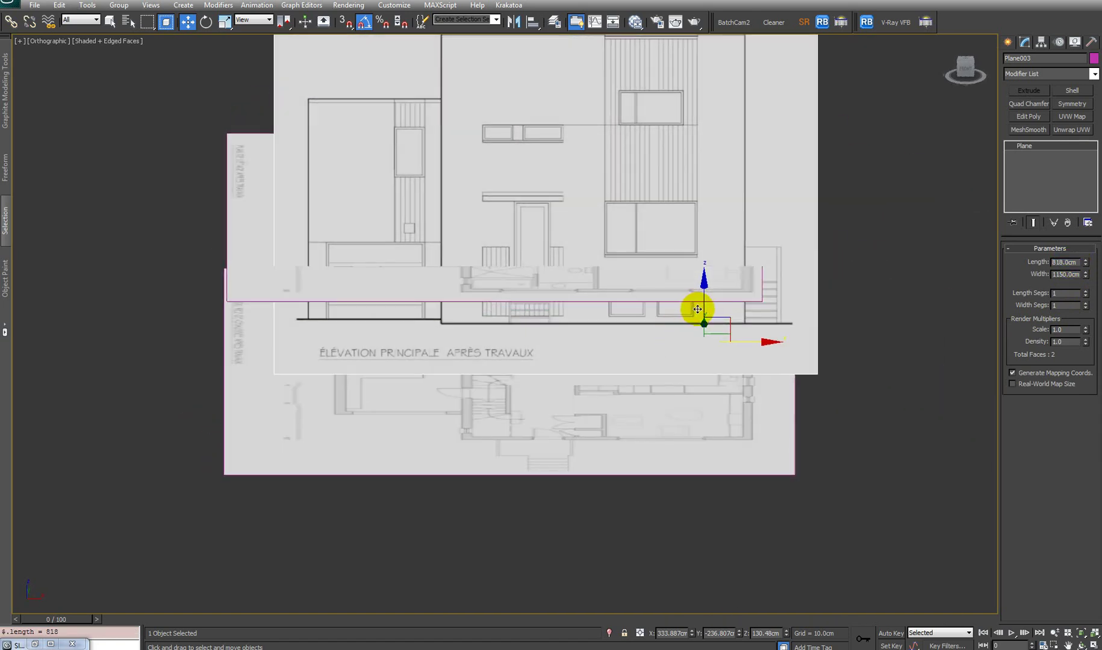
drag(703, 310, 689, 407)
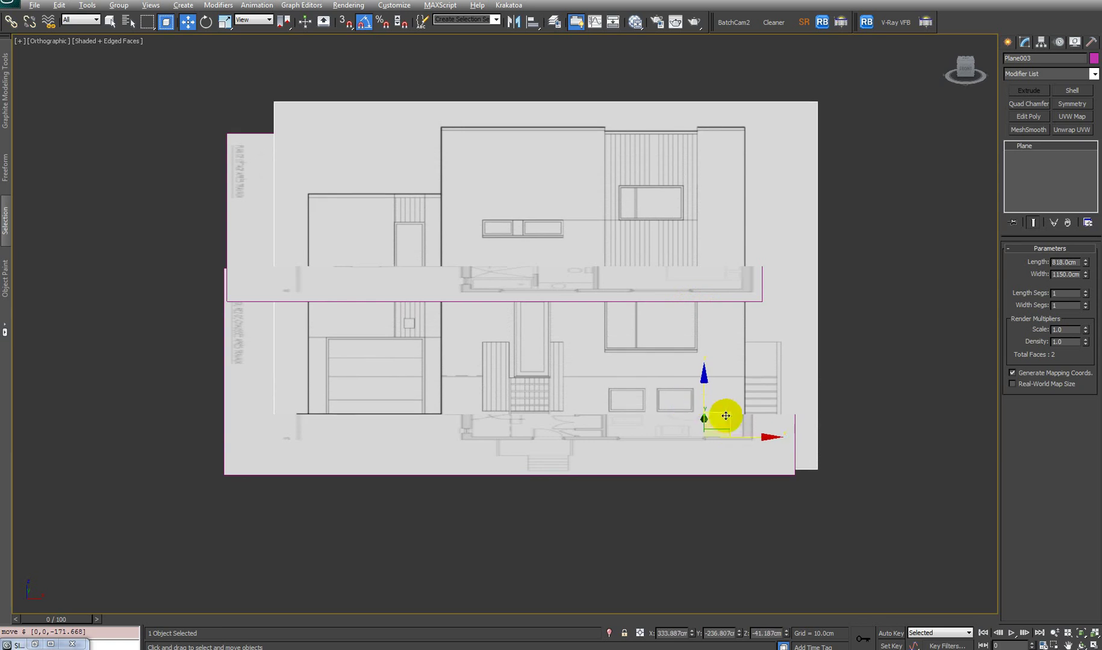
alt+middle_drag(726, 416, 720, 434)
drag(761, 436, 771, 437)
alt+middle_drag(772, 437, 775, 447)
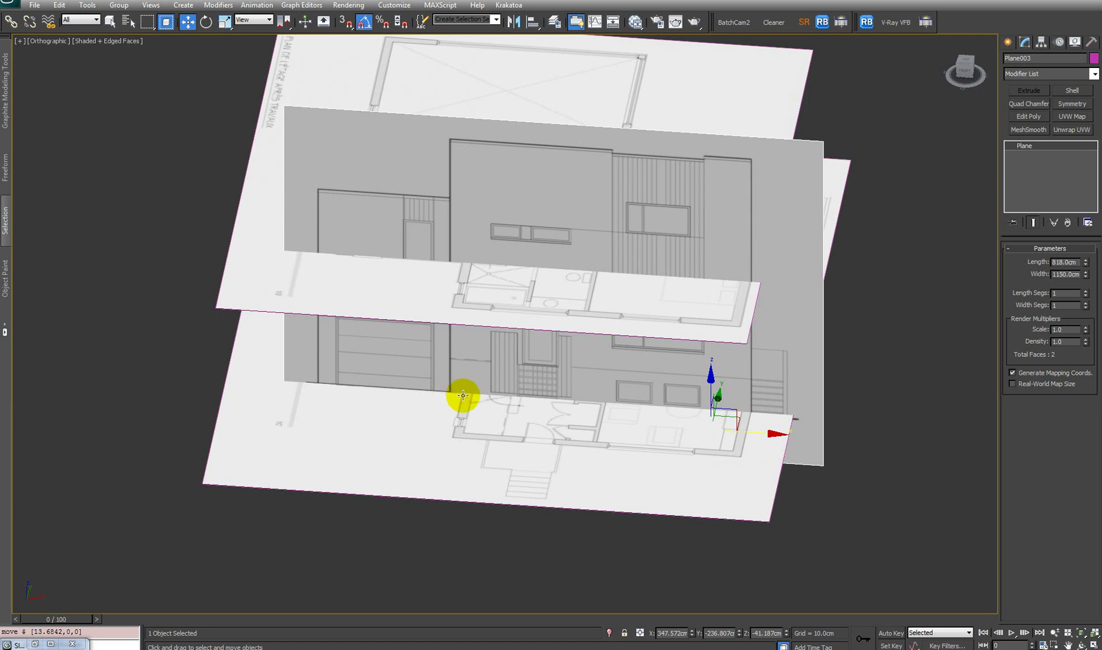
scroll(464, 395, up, 5)
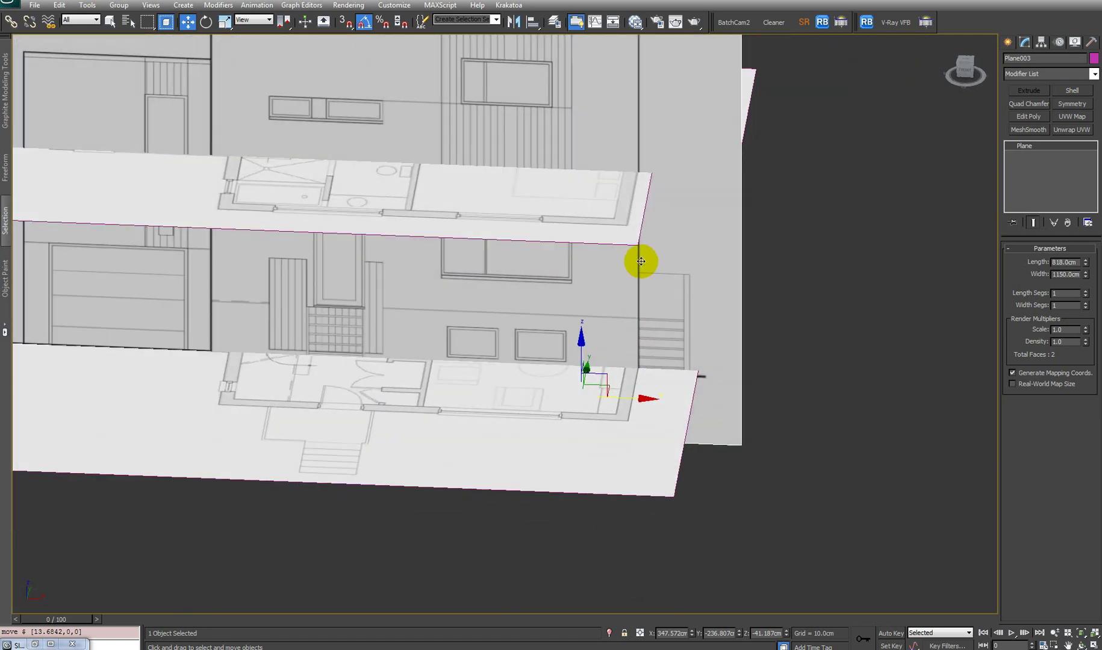
key(f)
scroll(634, 274, up, 3)
Snap the elevation plane's pivot to the lower-right wall/ground corner using Affect Pivot Only
key(z)
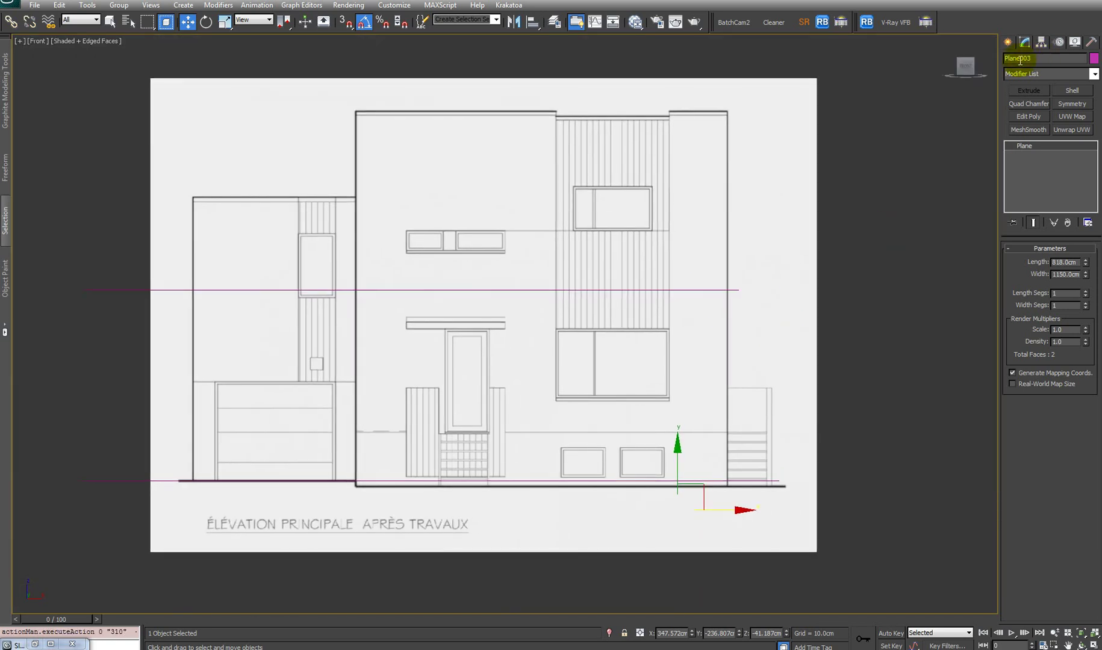
click(1040, 42)
click(1050, 114)
scroll(855, 470, up, 2)
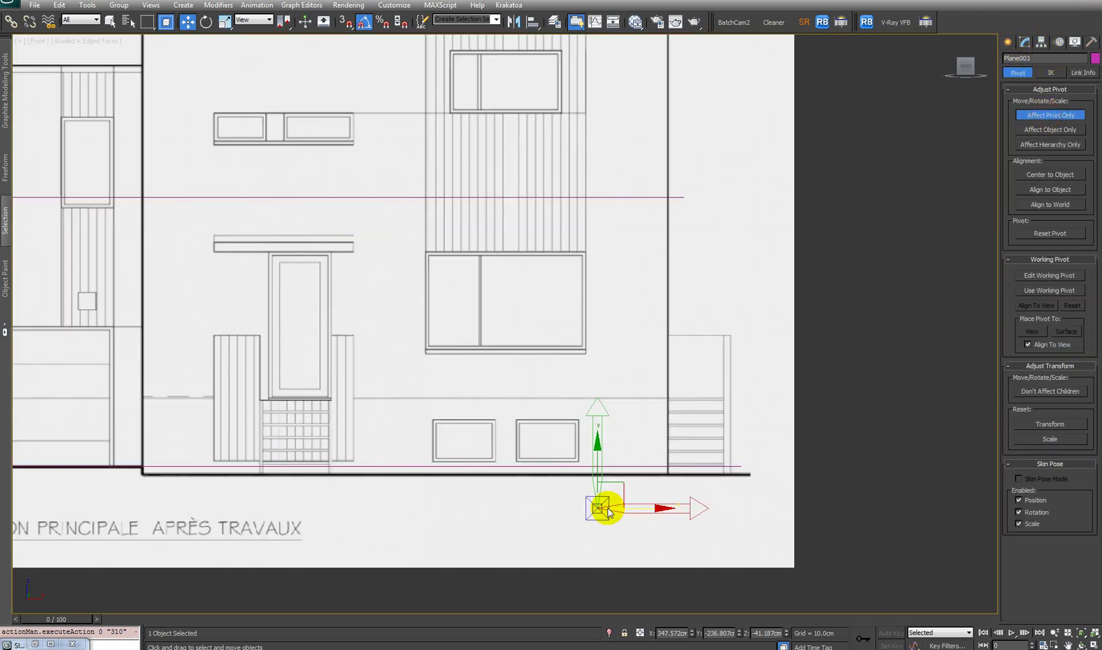
drag(619, 487, 690, 458)
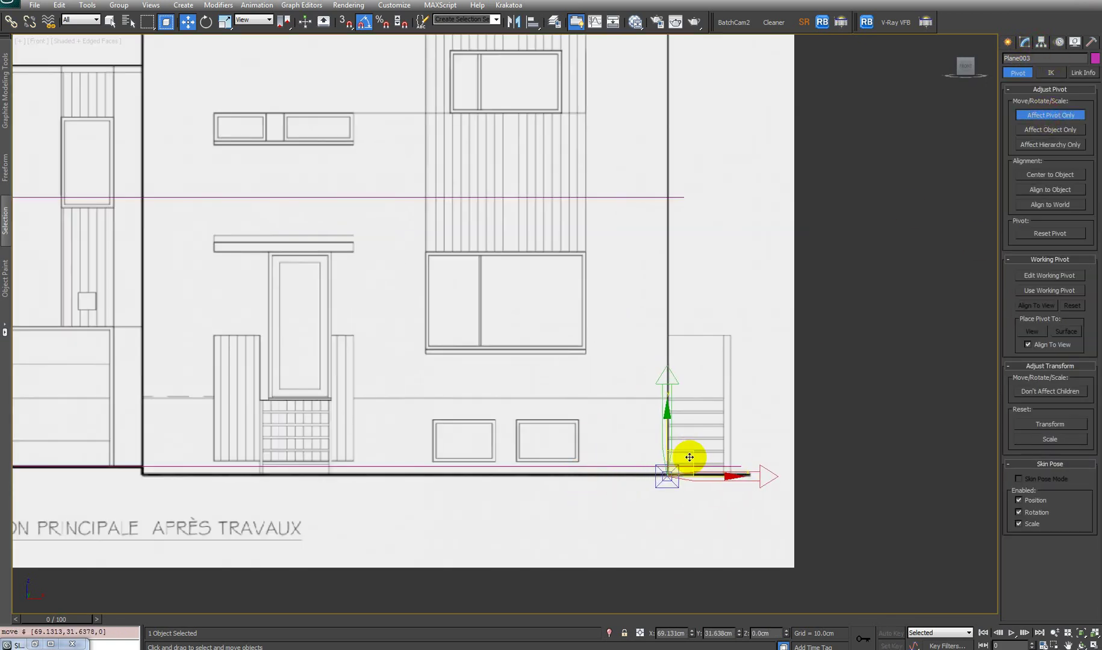
scroll(691, 458, up, 4)
scroll(632, 307, down, 4)
scroll(706, 432, up, 5)
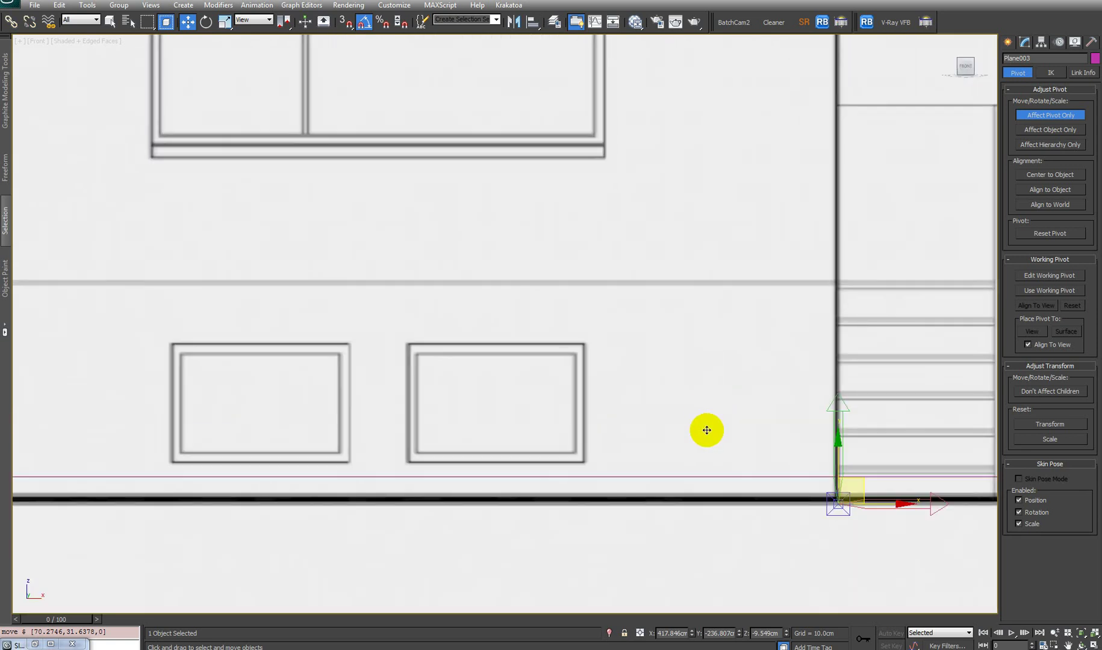
drag(685, 357, 683, 353)
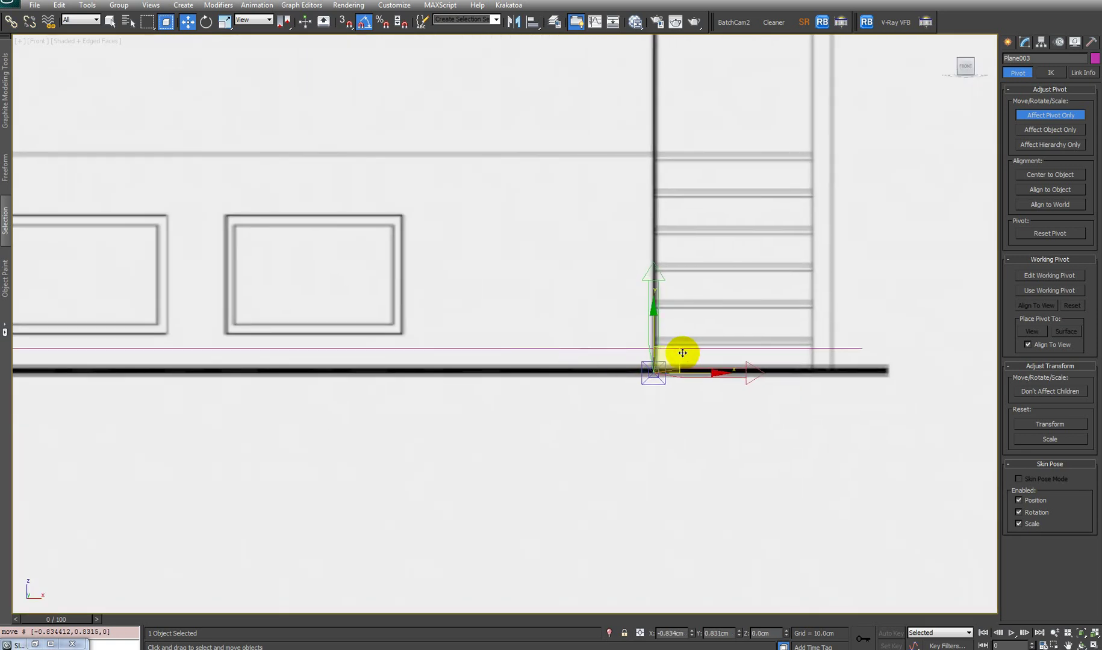
Turn off Affect Pivot Only, switch to uniform scale, and orbit to an angled building view
key(r)
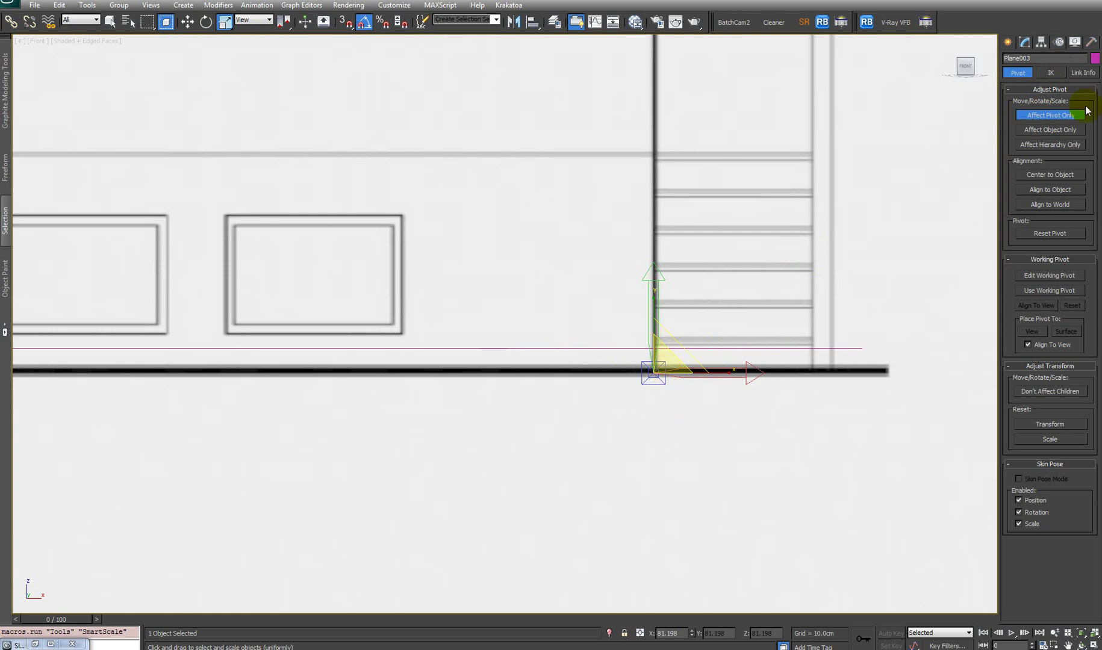
click(1057, 115)
scroll(561, 383, down, 8)
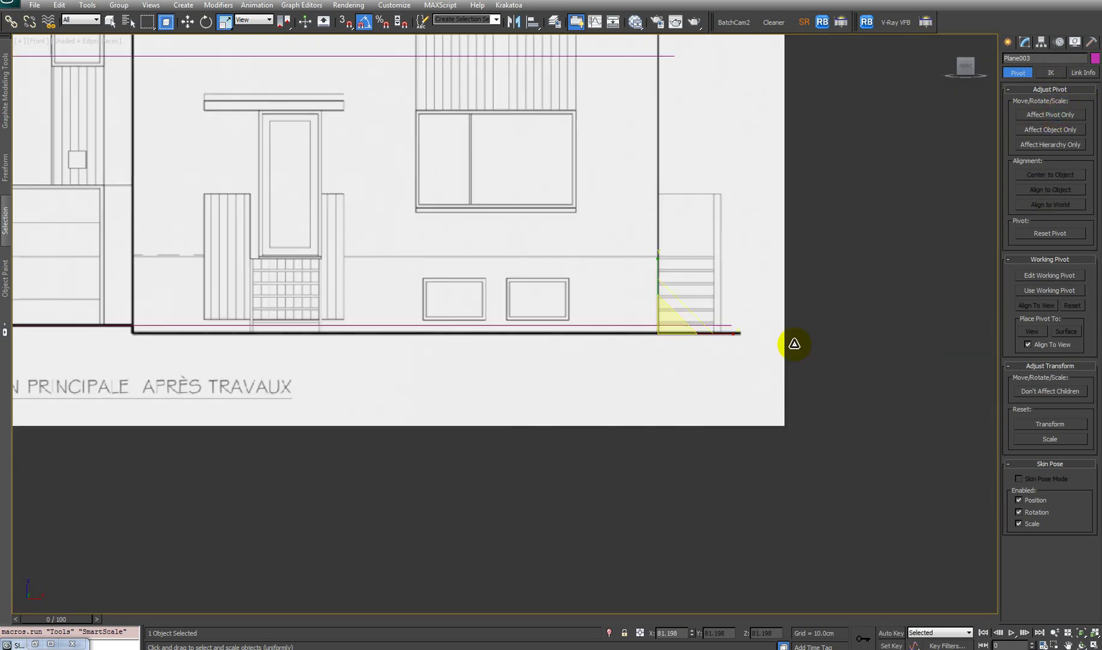
alt+middle_drag(794, 342, 777, 373)
scroll(537, 355, up, 3)
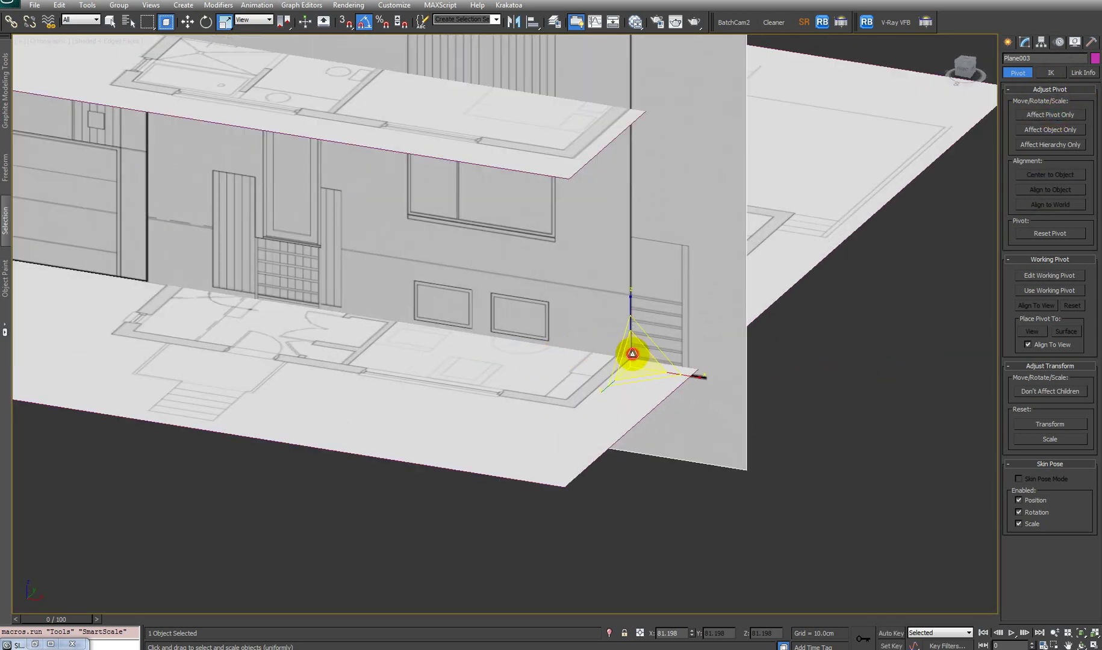
Scale the front elevation plane Plane003 uniformly down to about 95%
drag(633, 355, 633, 359)
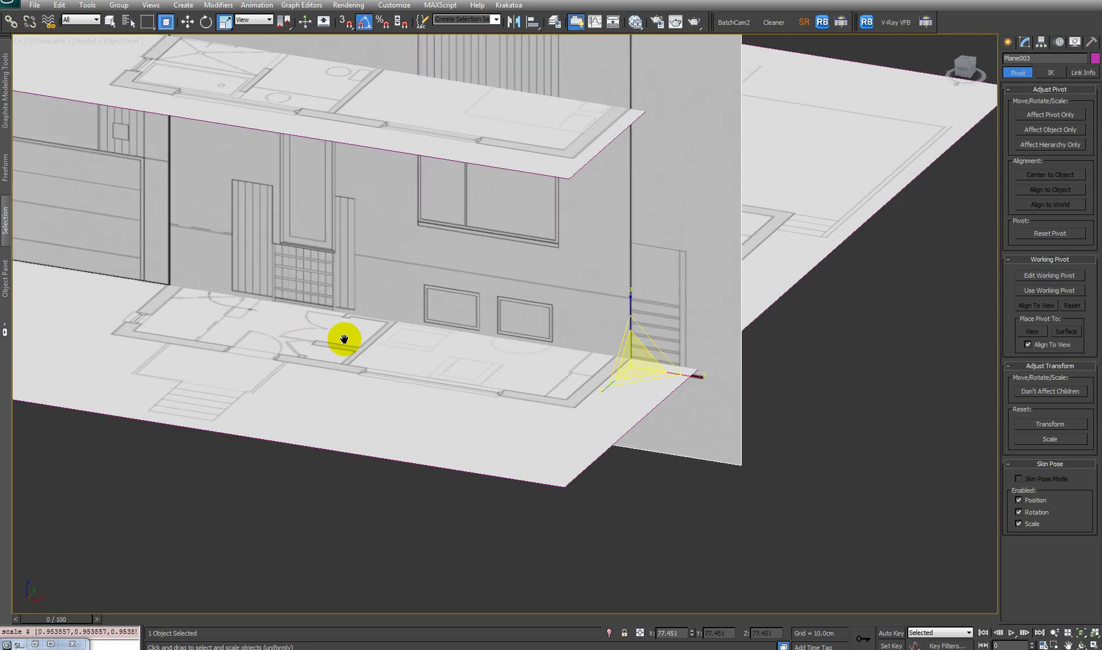
scroll(410, 345, up, 8)
alt+middle_drag(536, 355, 560, 344)
scroll(406, 453, up, 6)
middle_drag(406, 453, 550, 350)
middle_drag(403, 491, 470, 426)
drag(693, 631, 694, 634)
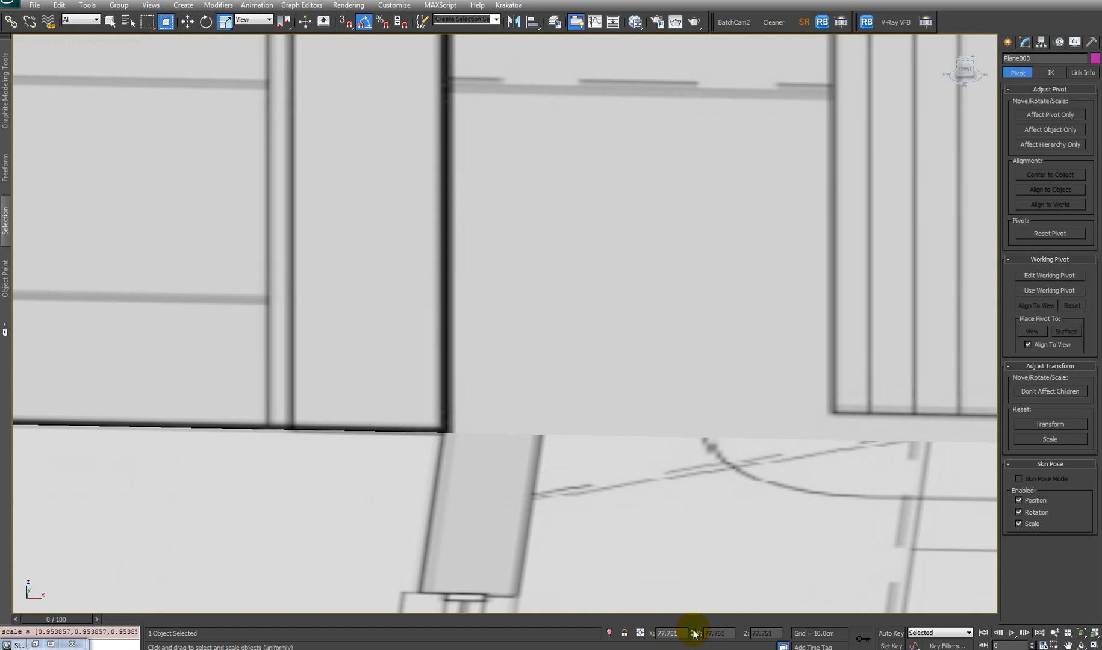
Move Plane003 along Y to the plan's front wall and raise it about 7 cm
scroll(573, 414, down, 10)
alt+middle_drag(516, 458, 605, 394)
key(w)
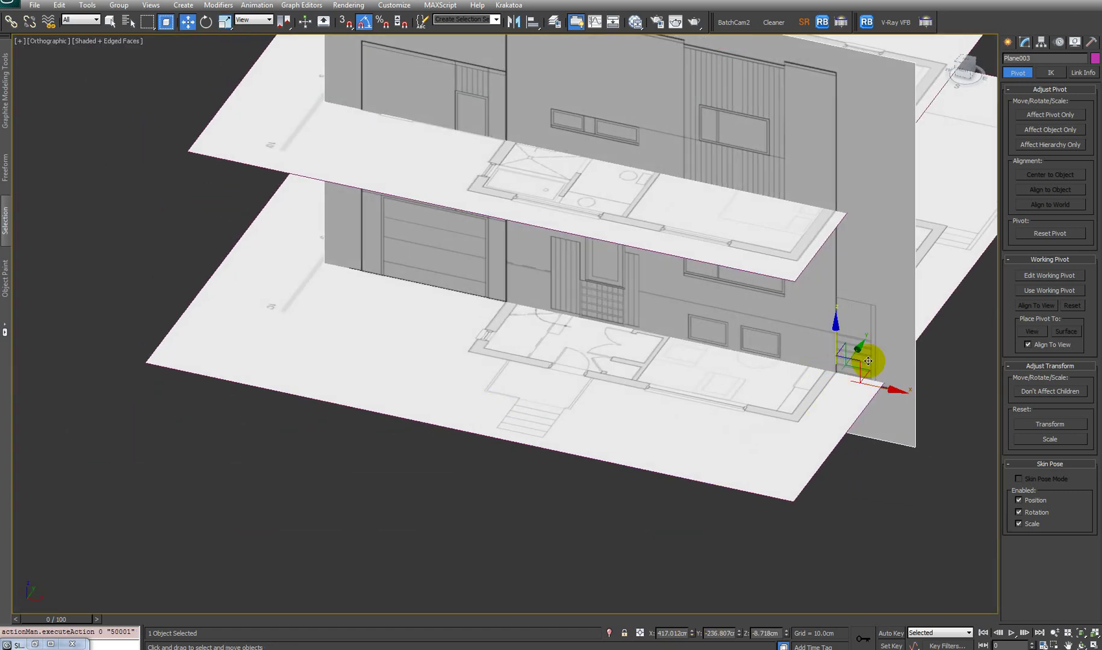
drag(853, 355, 878, 321)
alt+middle_drag(878, 321, 686, 320)
scroll(452, 341, up, 8)
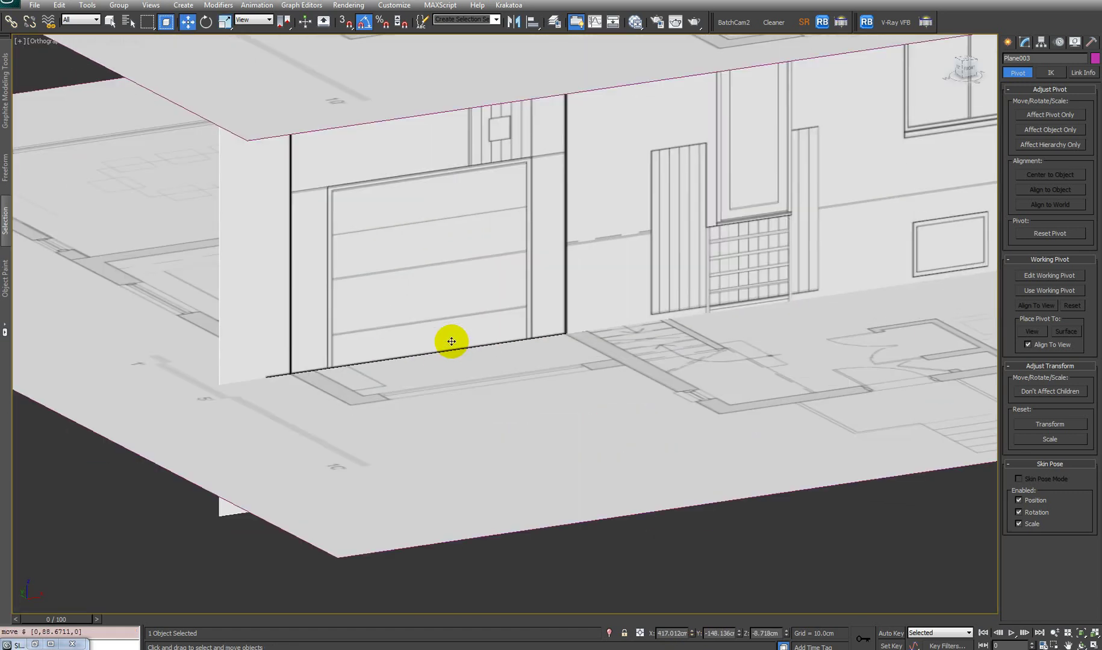
alt+middle_drag(275, 392, 224, 405)
scroll(542, 384, down, 6)
alt+middle_drag(633, 386, 455, 386)
alt+middle_drag(602, 373, 722, 305)
scroll(728, 303, up, 4)
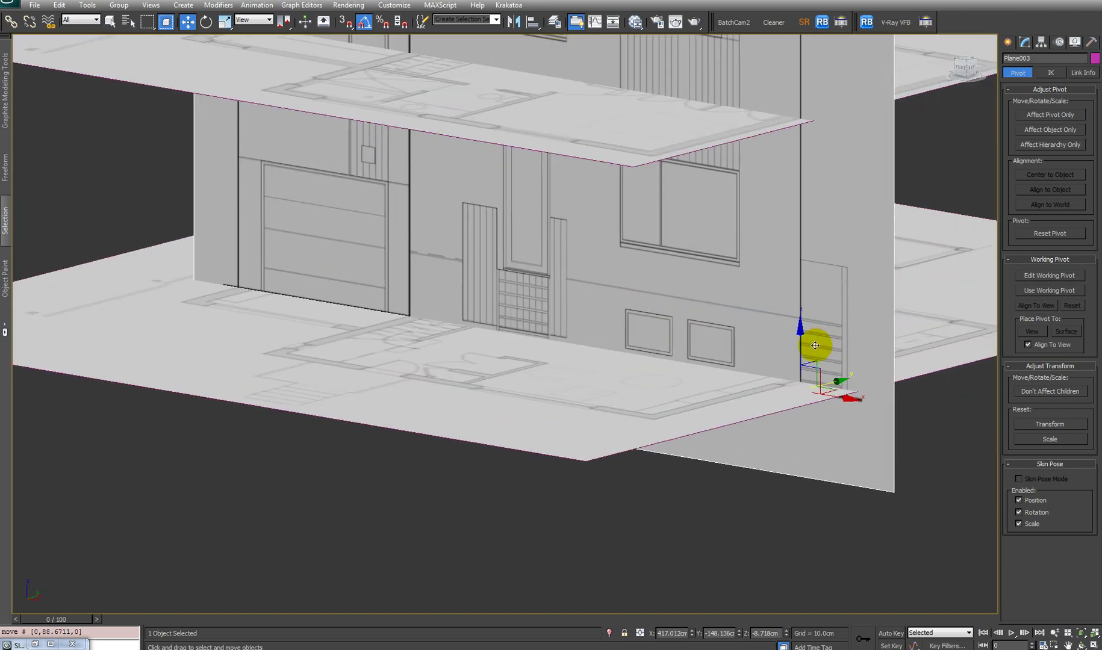
mouse_move(804, 350)
mouse_down()
mouse_move(807, 315)
mouse_move(807, 339)
mouse_up()
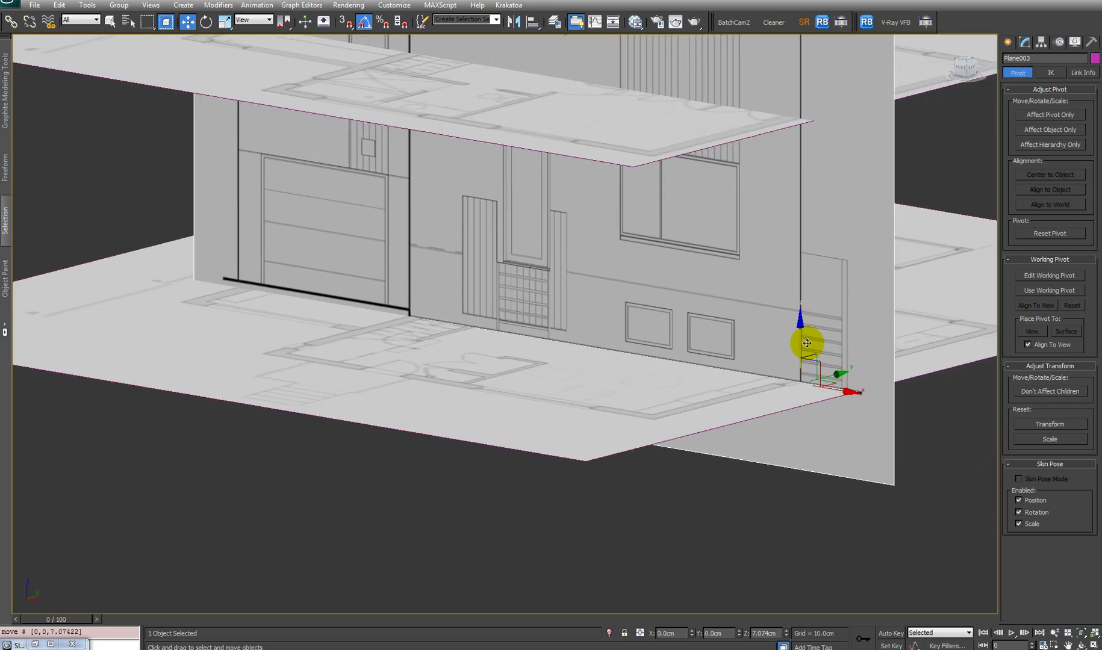
Shift-drag Plane003 along Y to create the copy Plane004 on the far side of the plans
scroll(754, 391, down, 4)
drag(705, 367, 645, 383)
alt+middle_drag(697, 371, 674, 392)
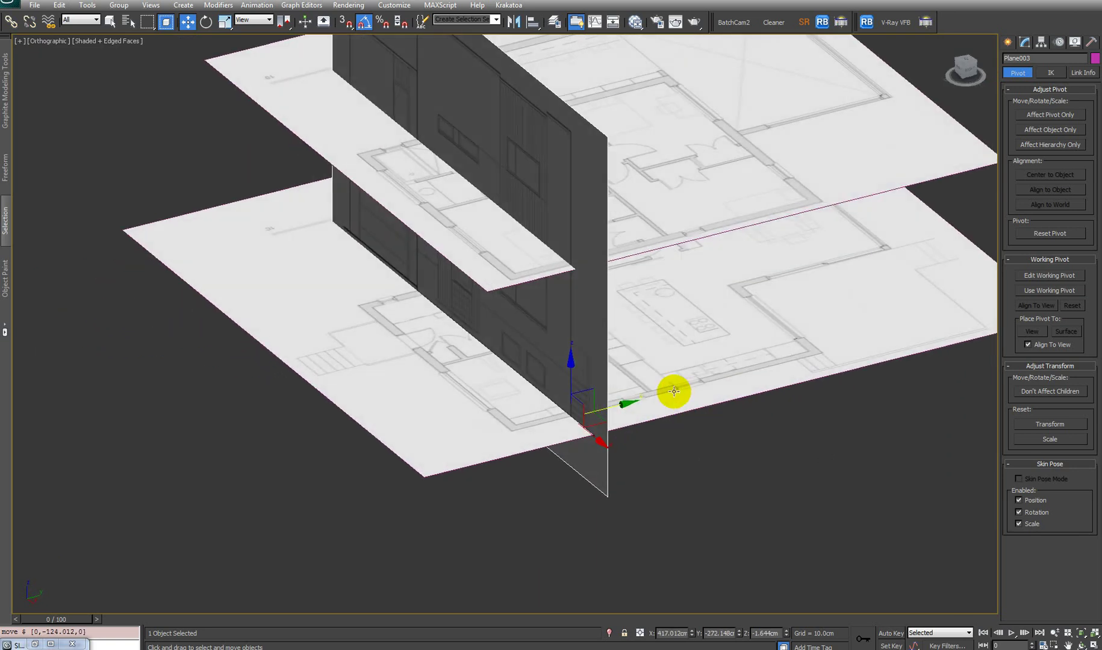
shift+drag(601, 412, 859, 334)
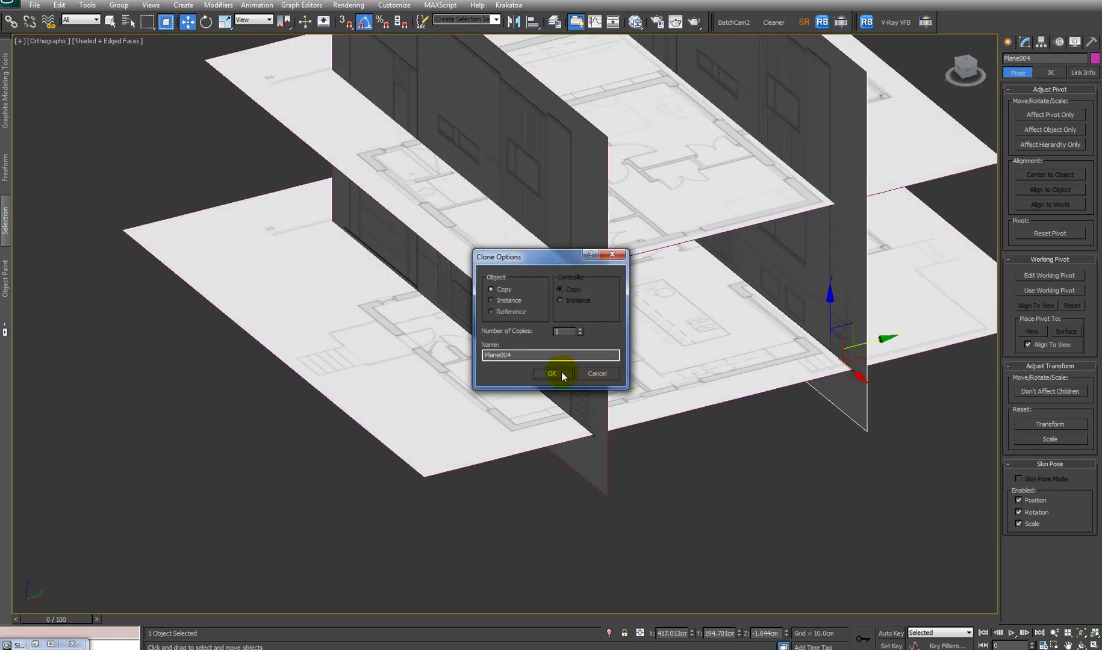
click(552, 374)
middle_drag(812, 394, 714, 377)
alt+middle_drag(735, 300, 693, 310)
key(alt+Tab)
key(alt+Tab)
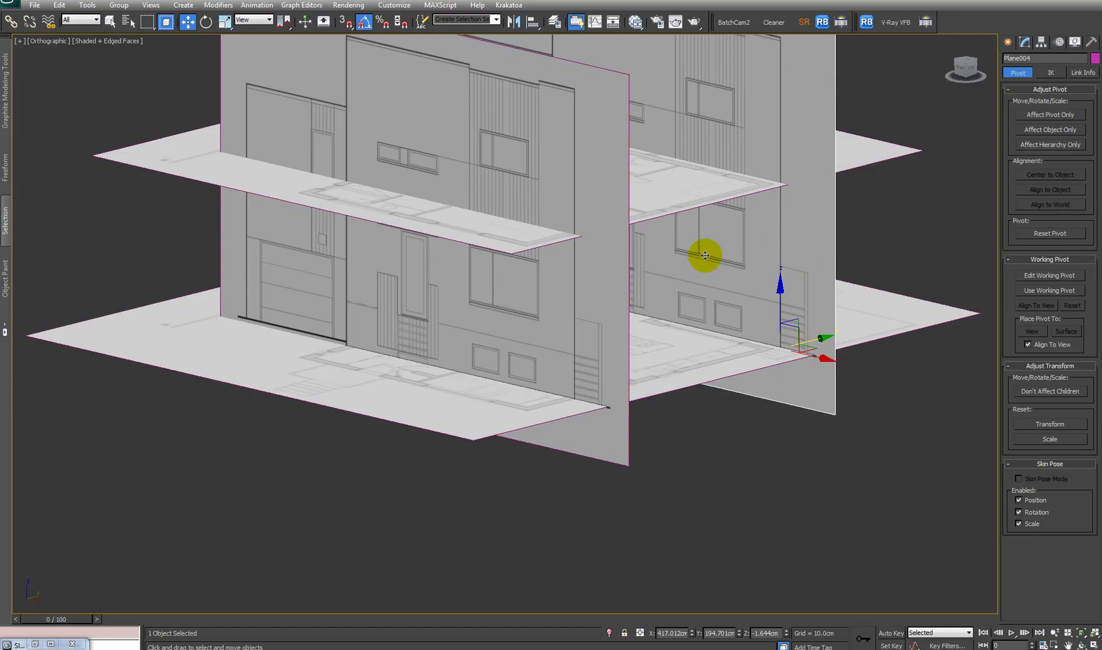
In the Slate Material Editor, clone the front_view material together with its bitmap map
click(644, 468)
key(m)
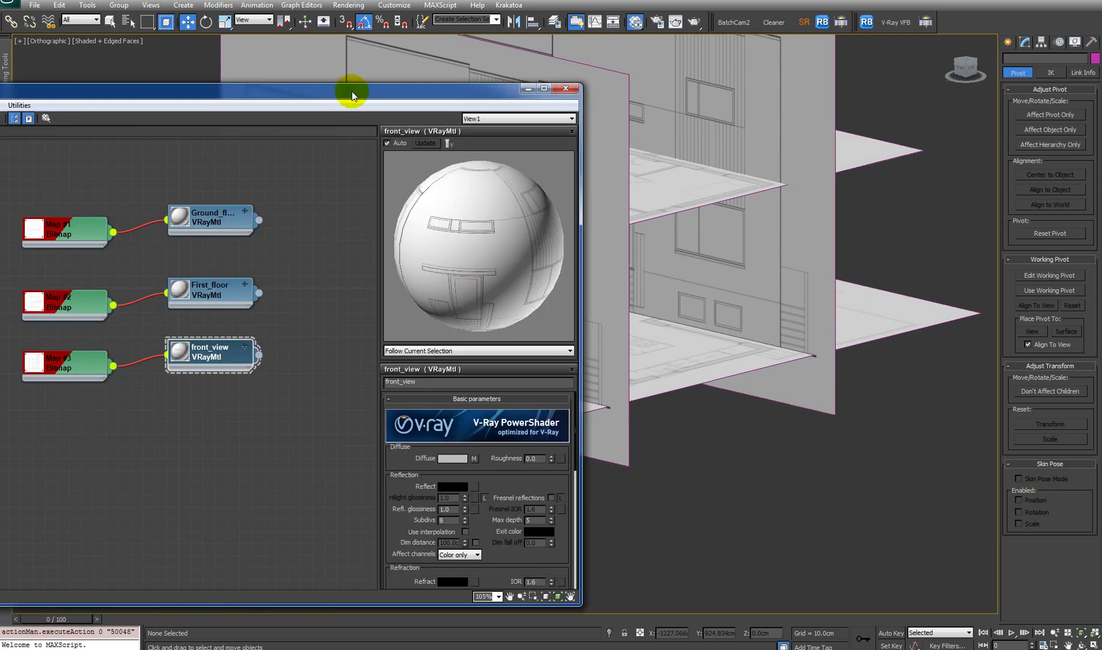
drag(351, 92, 575, 43)
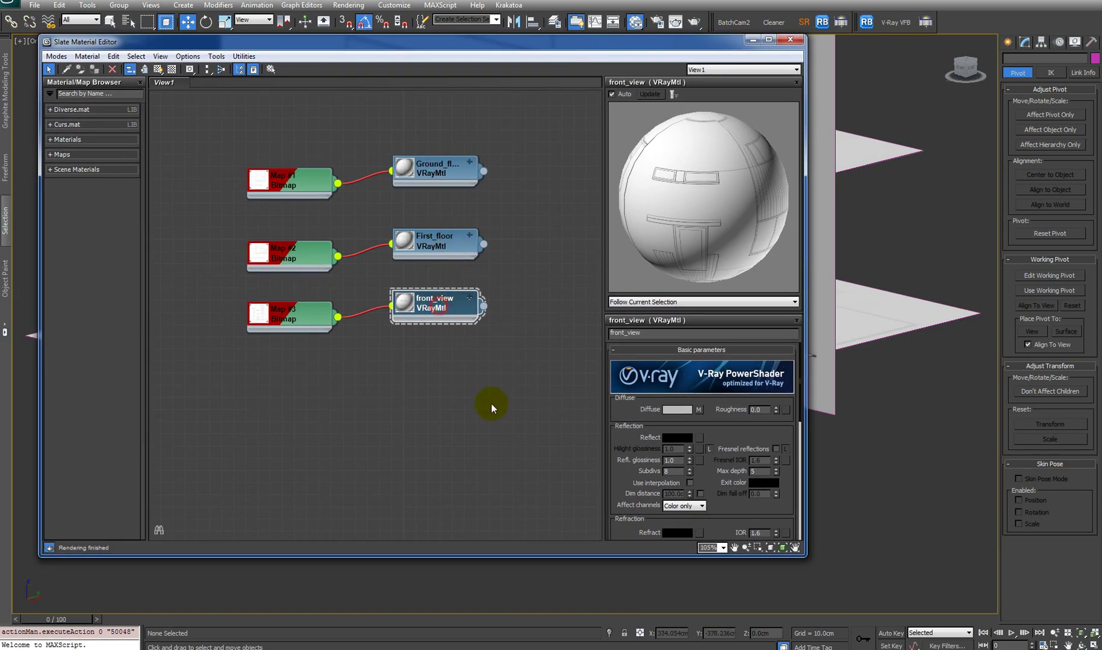
drag(491, 405, 223, 308)
shift+drag(417, 305, 438, 390)
click(515, 325)
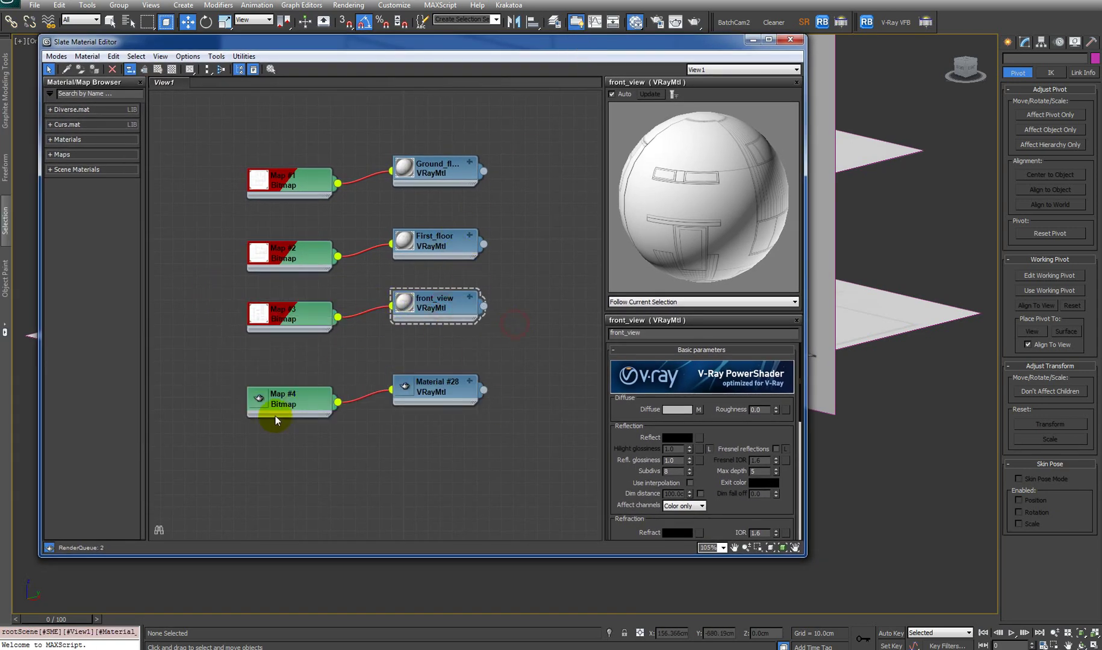
Load Renovation-in-Montreal-14-1150x806.jpg into the cloned Map #4 and rename the material Back_view
click(295, 404)
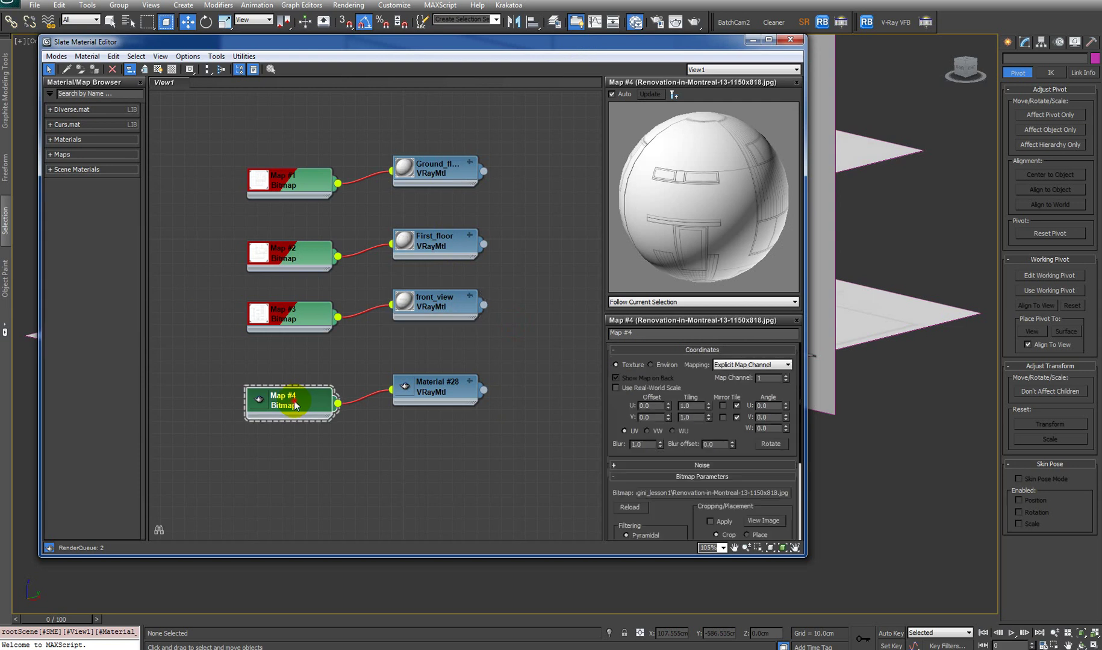
click(740, 493)
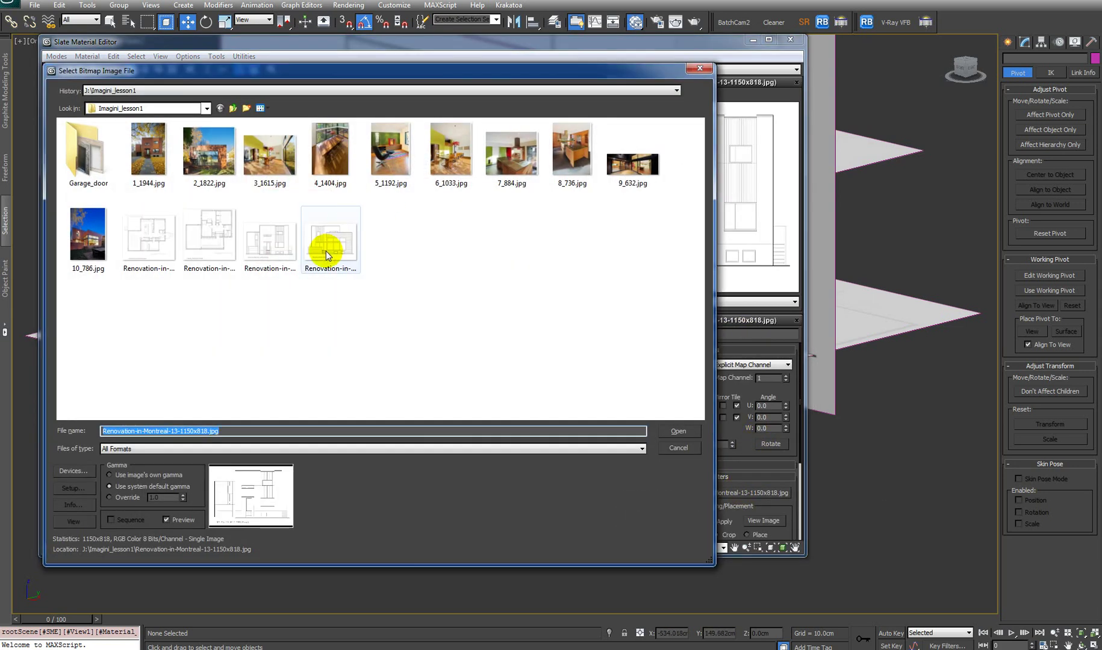
click(326, 252)
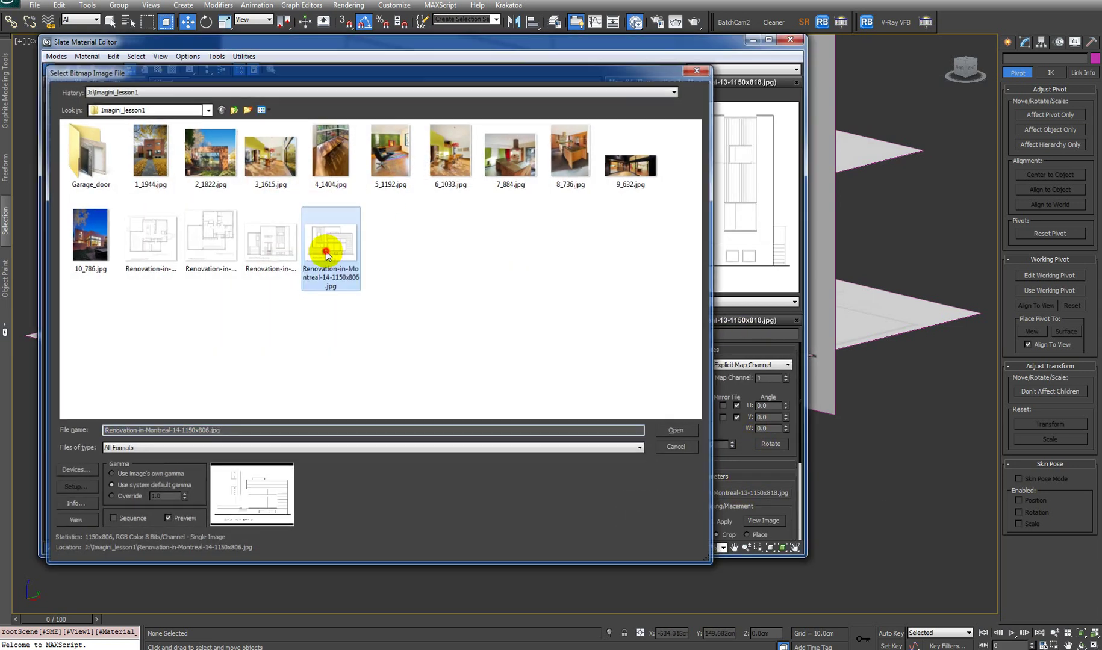
double_click(325, 251)
click(442, 390)
click(696, 333)
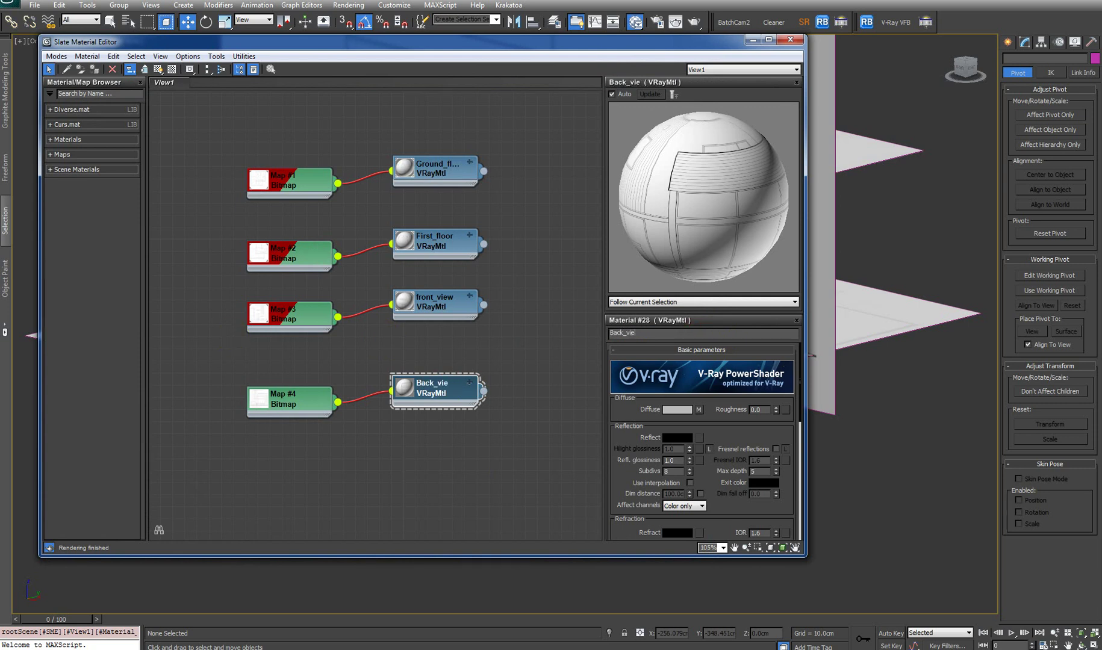
click(294, 407)
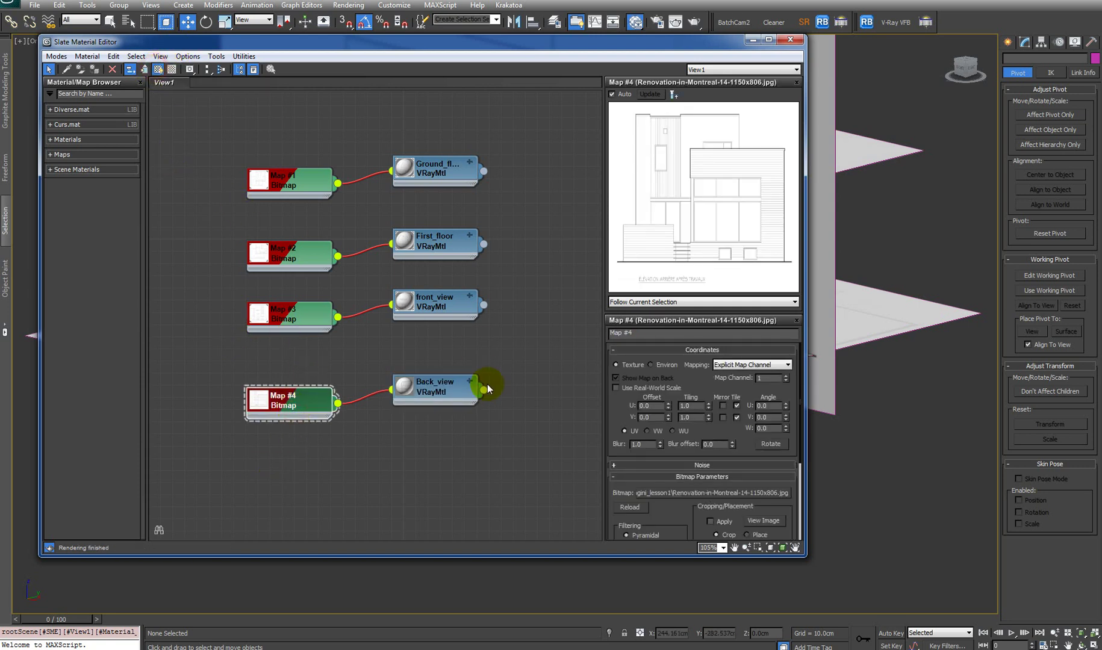
click(449, 387)
Apply the Back_view material to Plane004 and select the rear elevation plane
drag(627, 51, 354, 99)
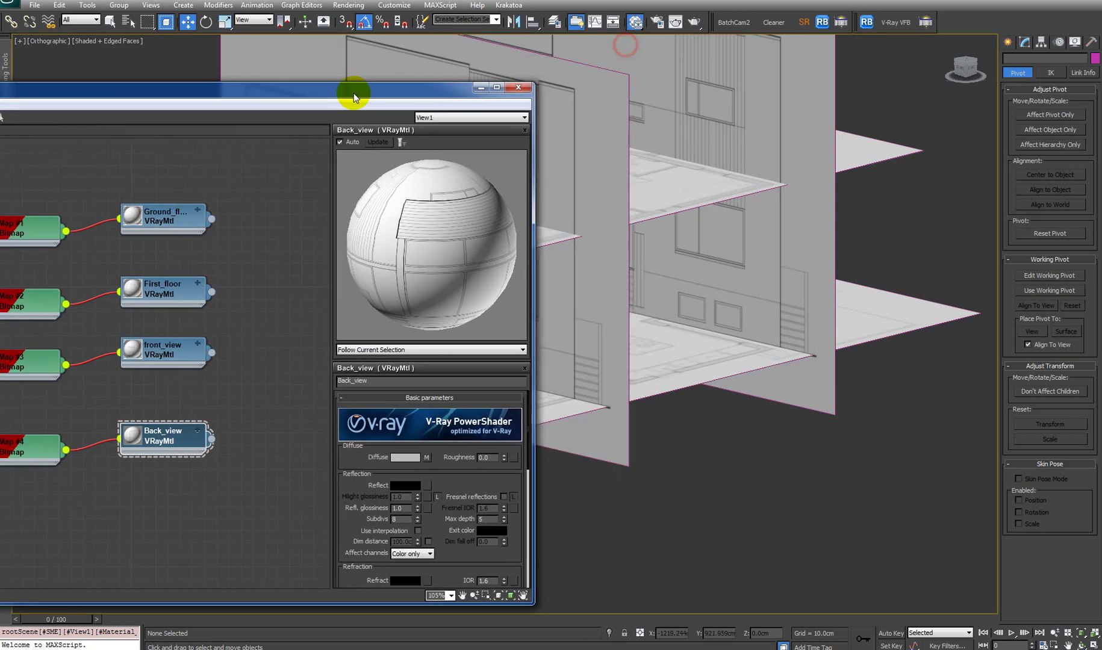
drag(430, 255, 794, 279)
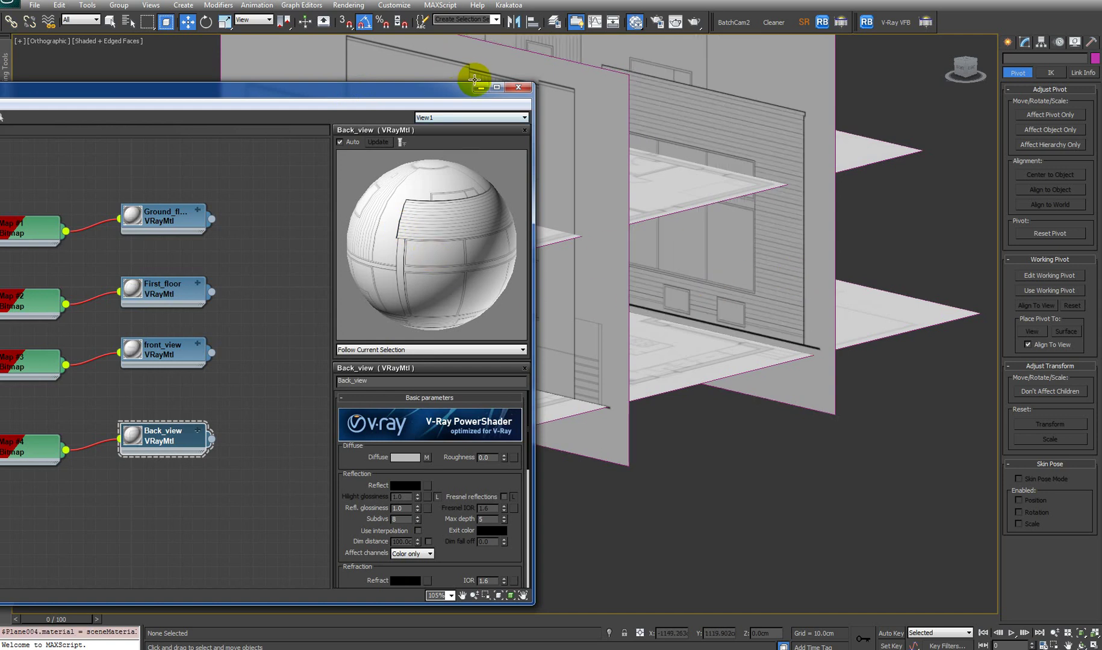
click(477, 85)
alt+middle_drag(787, 328, 485, 221)
click(485, 221)
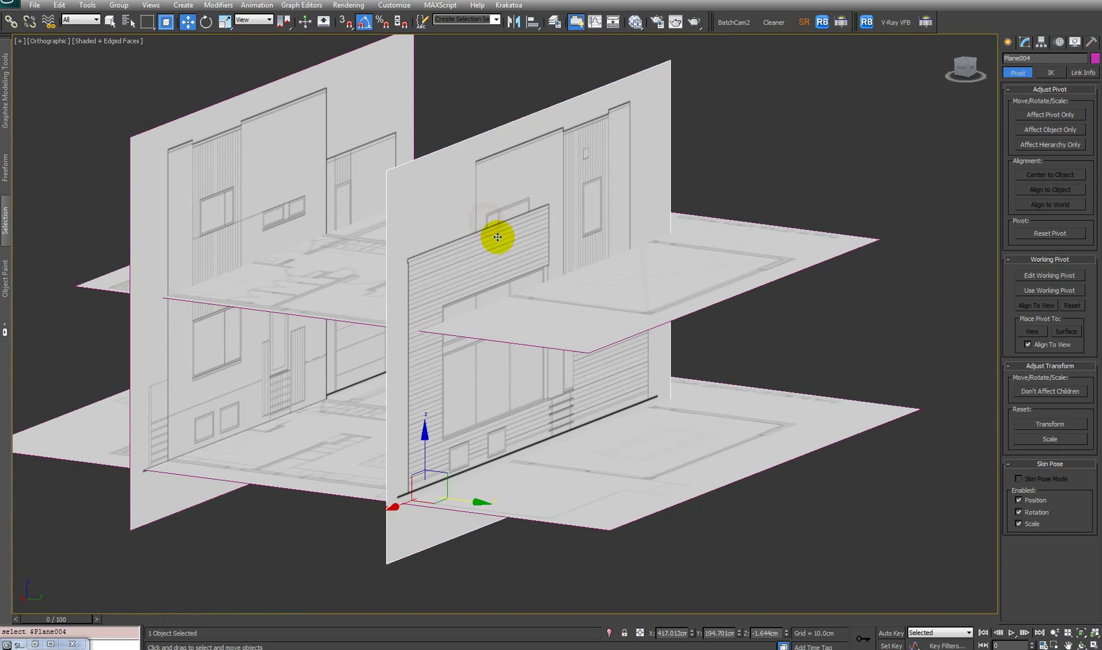
key(alt+Tab)
Check the Renovation-in-Montreal-14 image's properties, confirming 1150 × 806 pixels, then return to 3ds Max
click(559, 311)
double_click(467, 153)
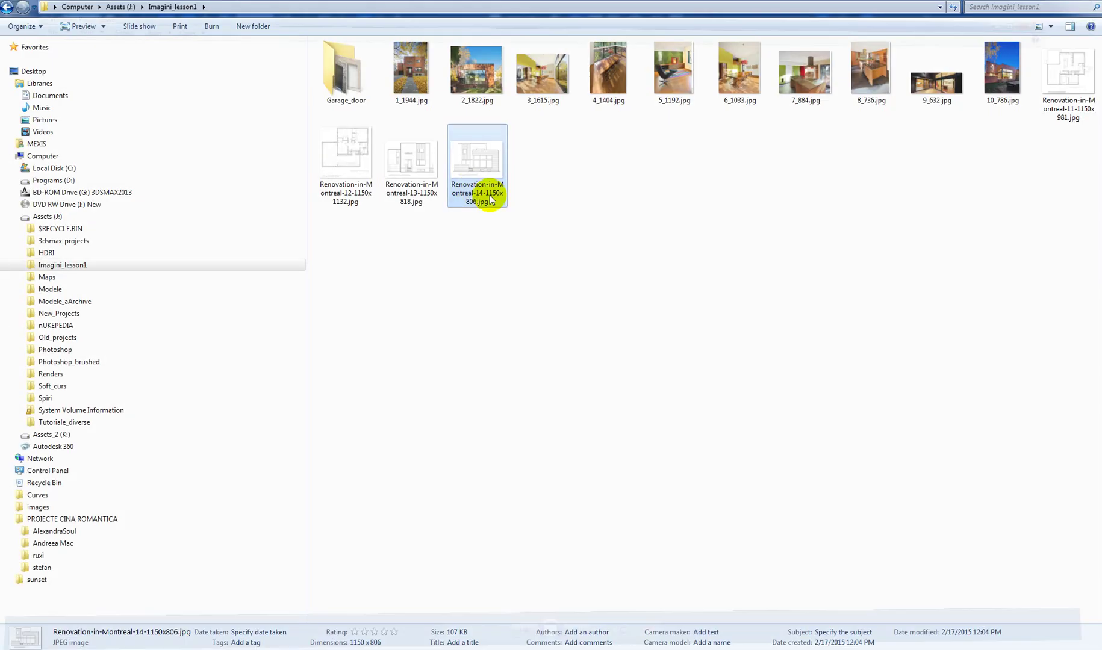
right_click(491, 199)
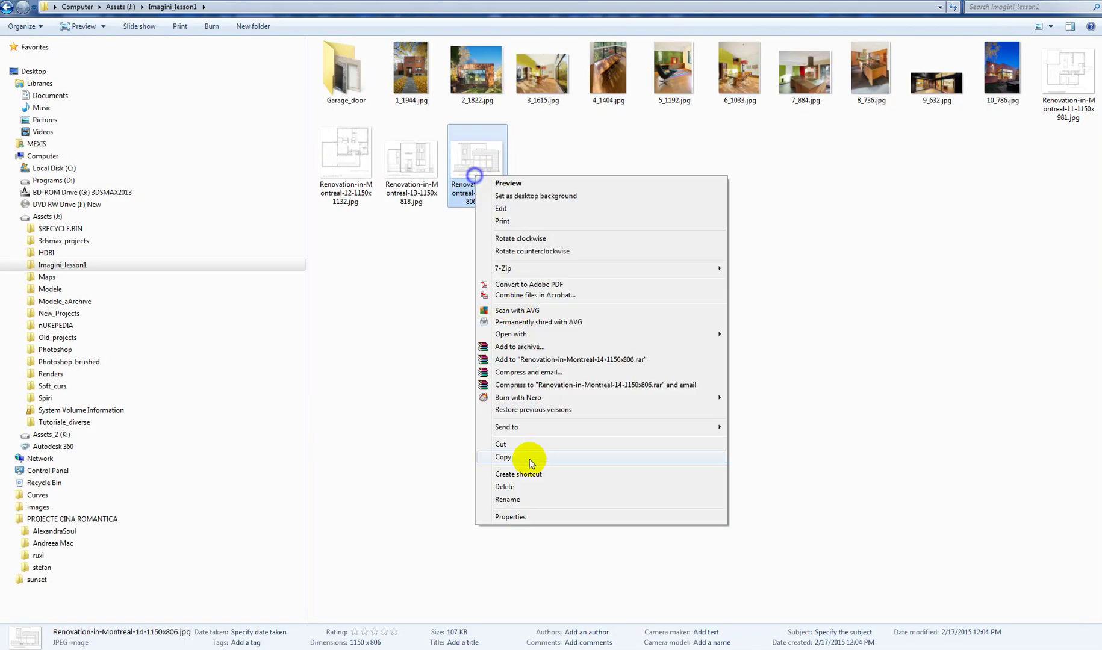
click(522, 521)
click(555, 203)
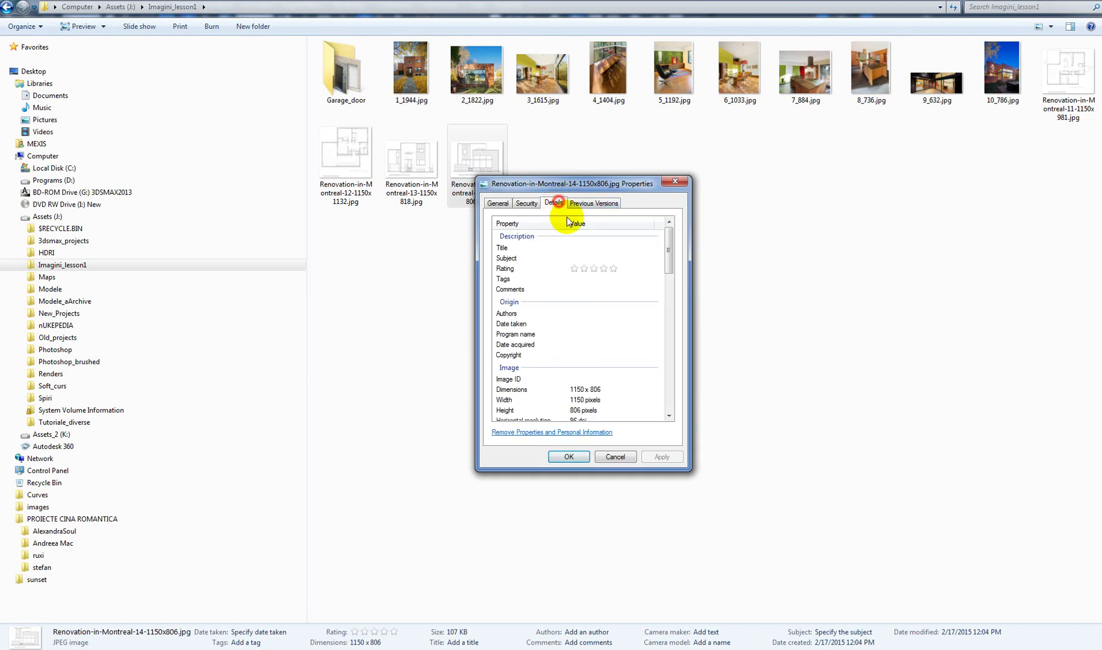
click(615, 455)
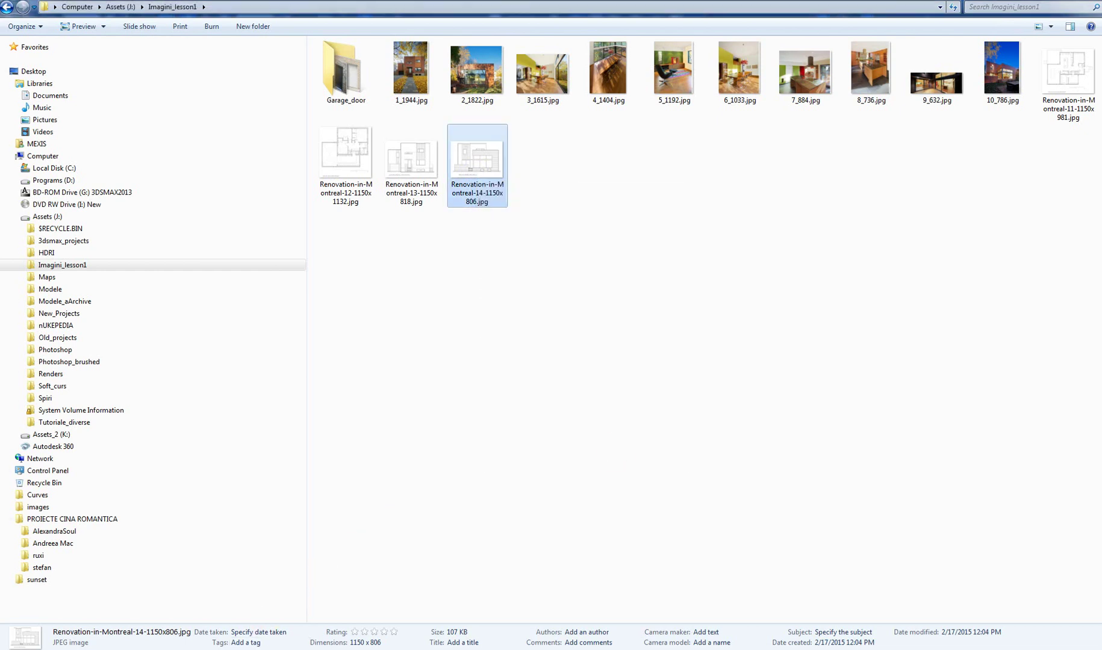
key(alt+Tab)
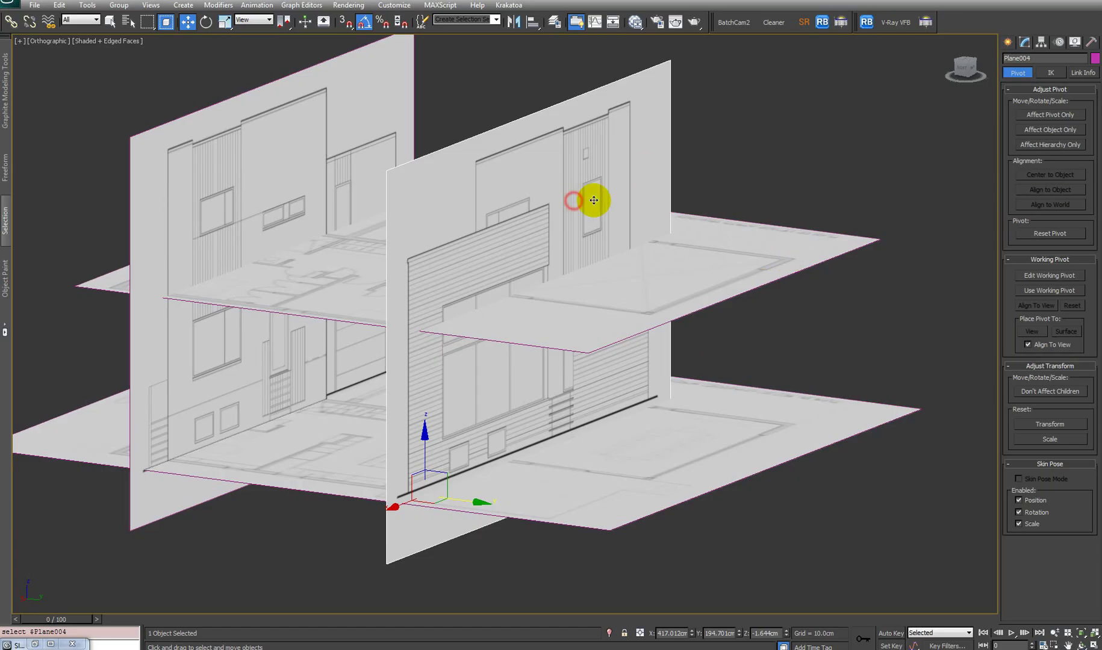
Set Plane004's Length to 806 and rotate it 180° about Z
click(1025, 42)
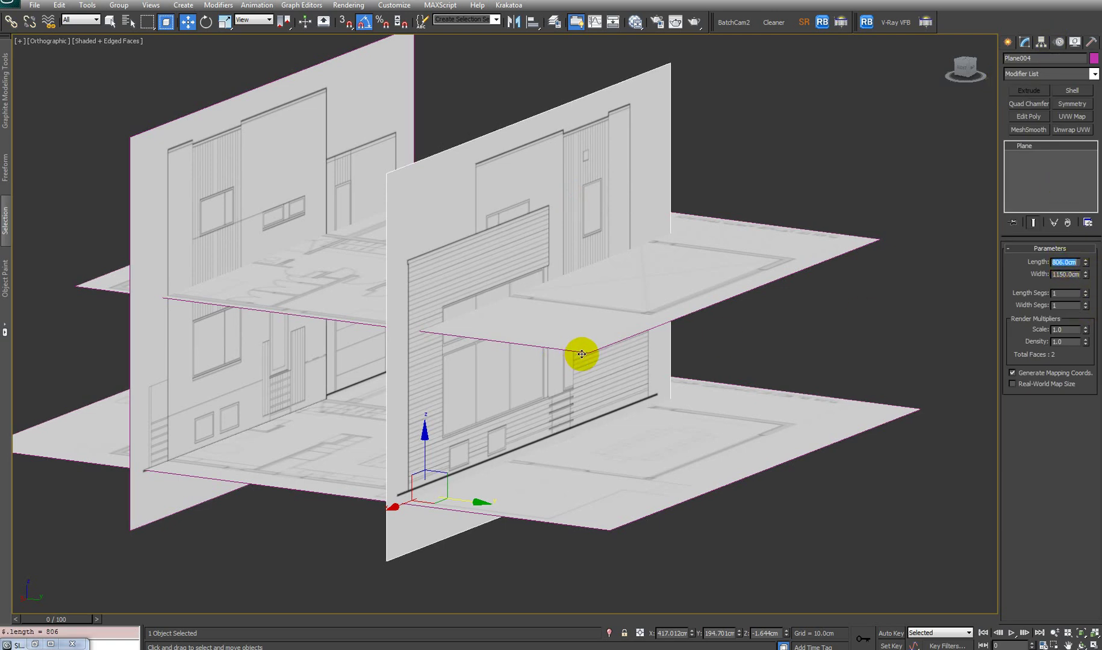
alt+middle_drag(581, 352, 416, 389)
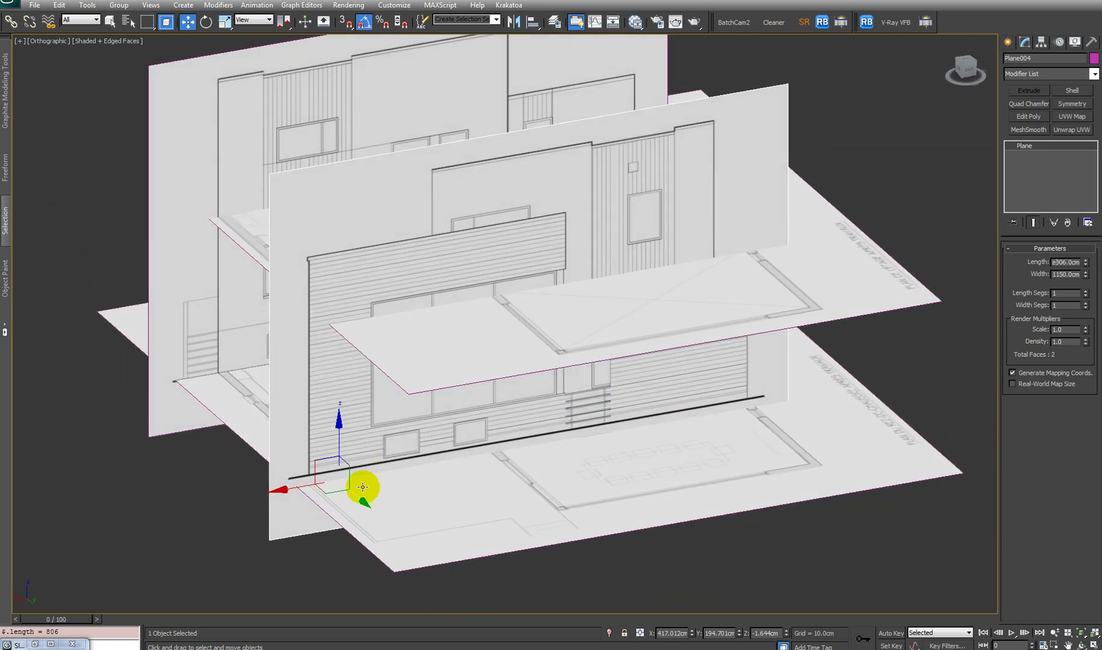
key(e)
drag(314, 498, 420, 501)
middle_drag(420, 501, 585, 438)
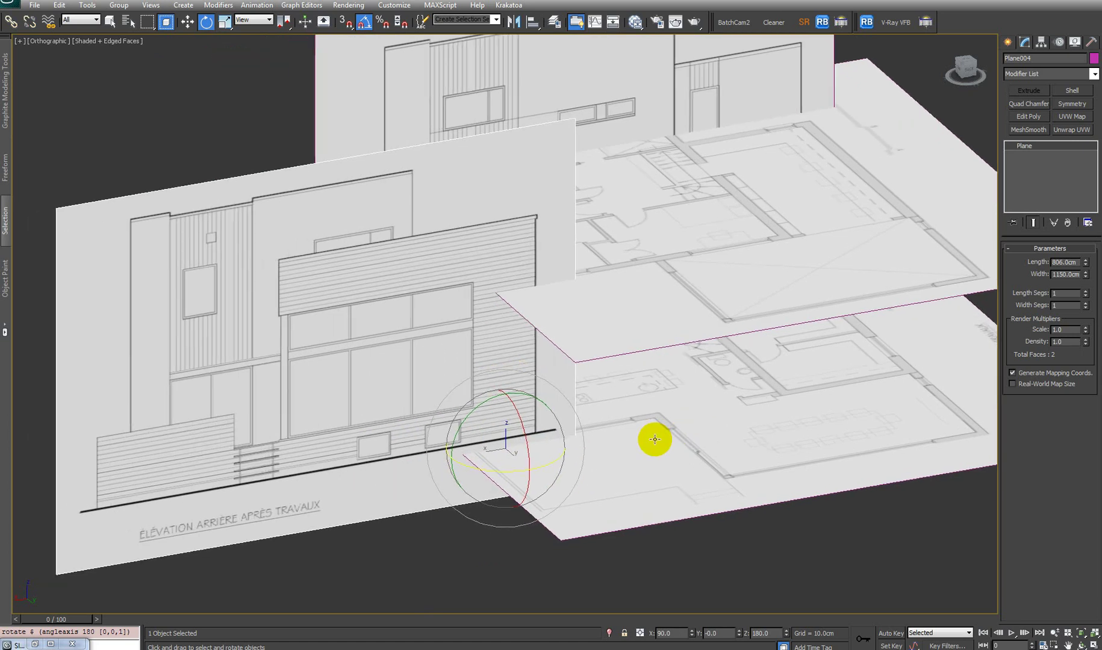
Move the rear elevation along X and lower it onto the ground plan's edge
key(w)
drag(455, 454, 885, 355)
alt+middle_drag(821, 373, 560, 381)
scroll(584, 434, up, 3)
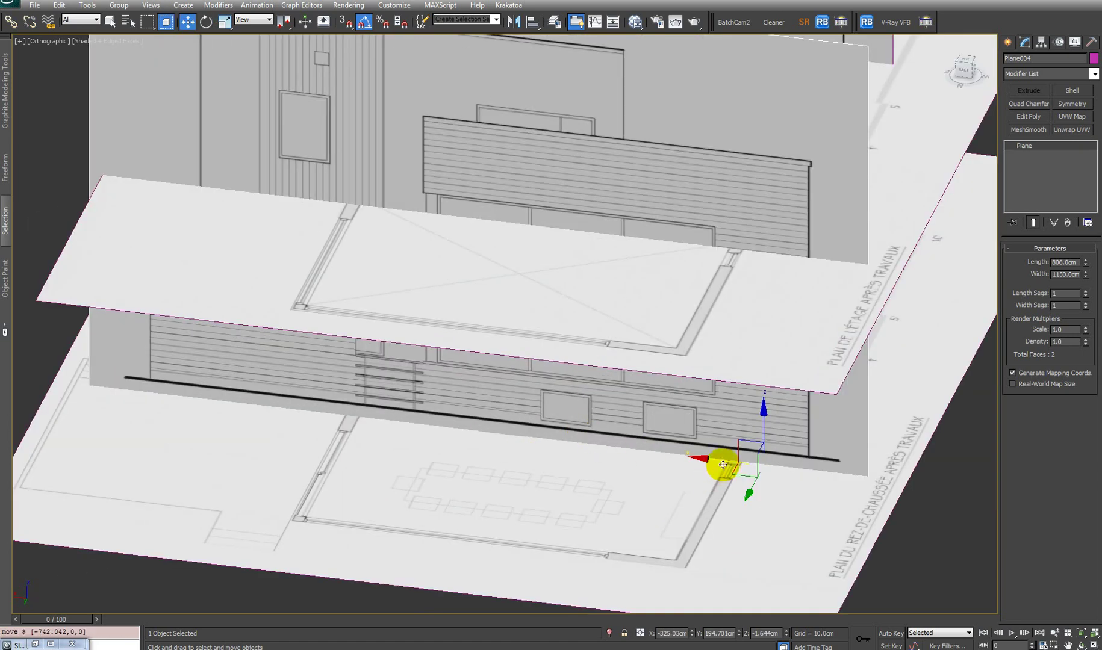
drag(723, 465, 655, 462)
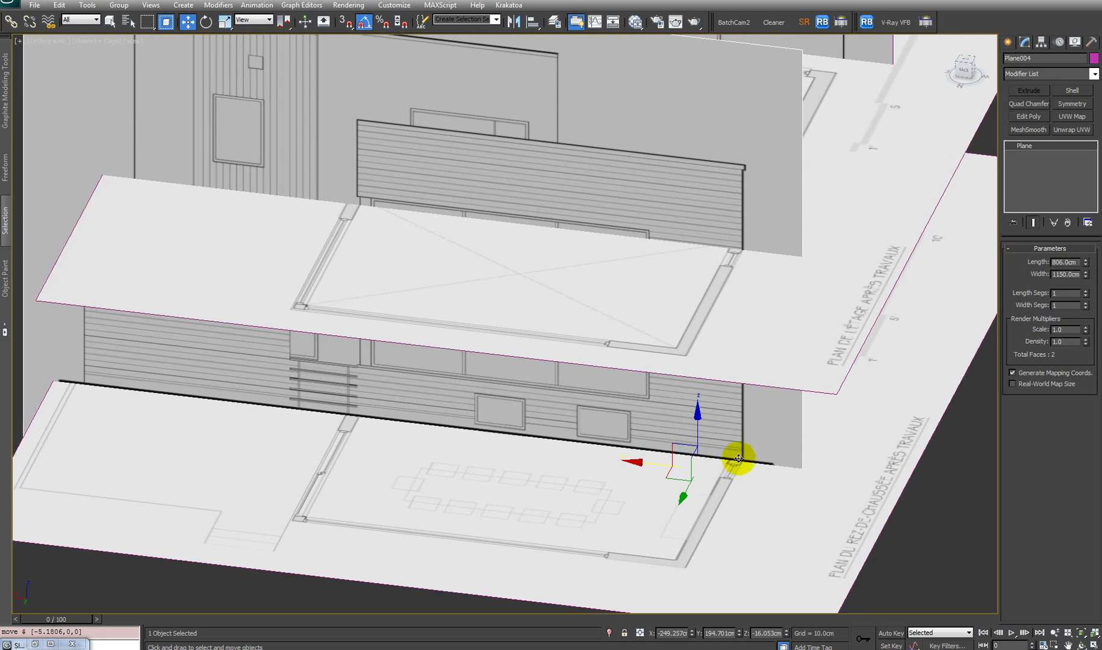
scroll(759, 465, up, 5)
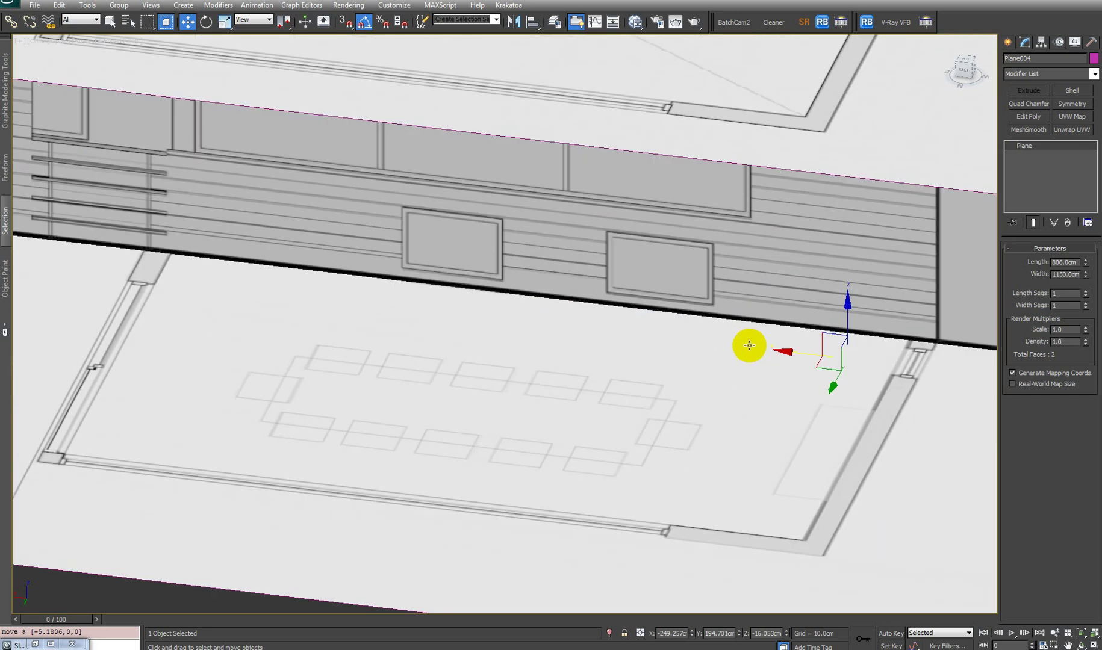
scroll(702, 383, up, 2)
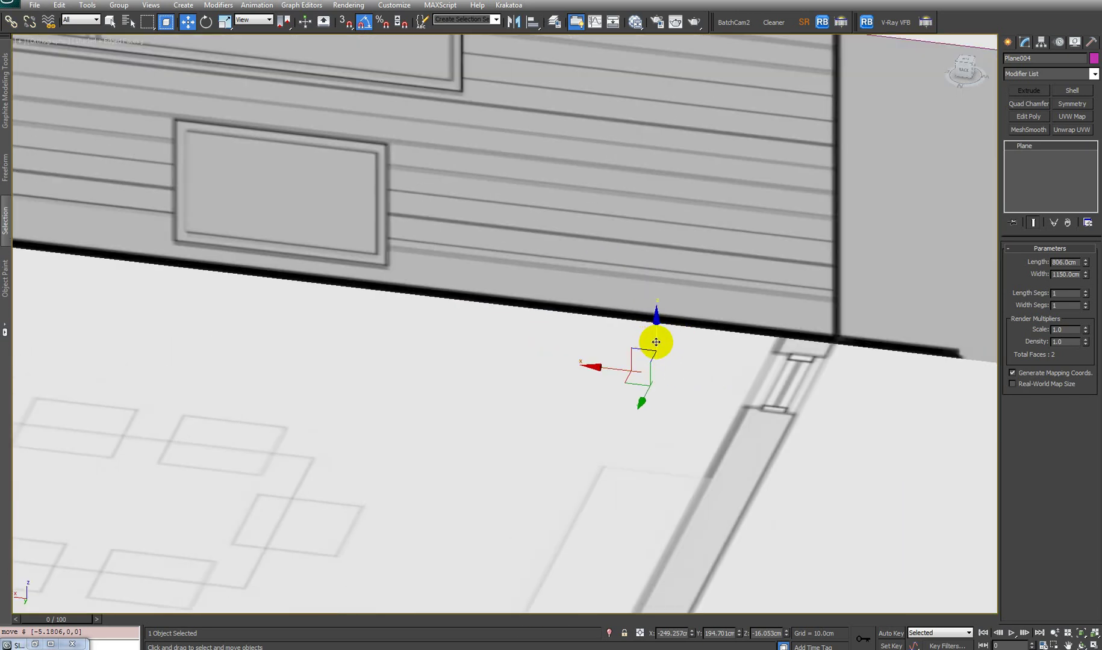
drag(656, 341, 619, 381)
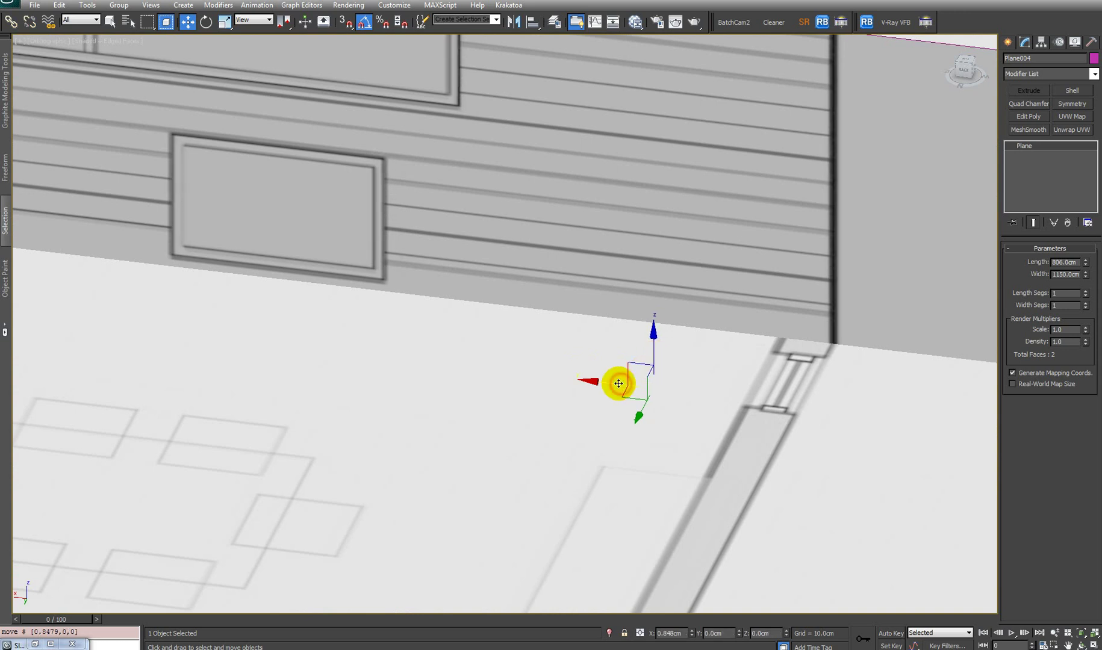
scroll(691, 380, down, 6)
Isolate Plane004 in Front view and move its pivot to the facade's bottom-left corner
right_click(669, 317)
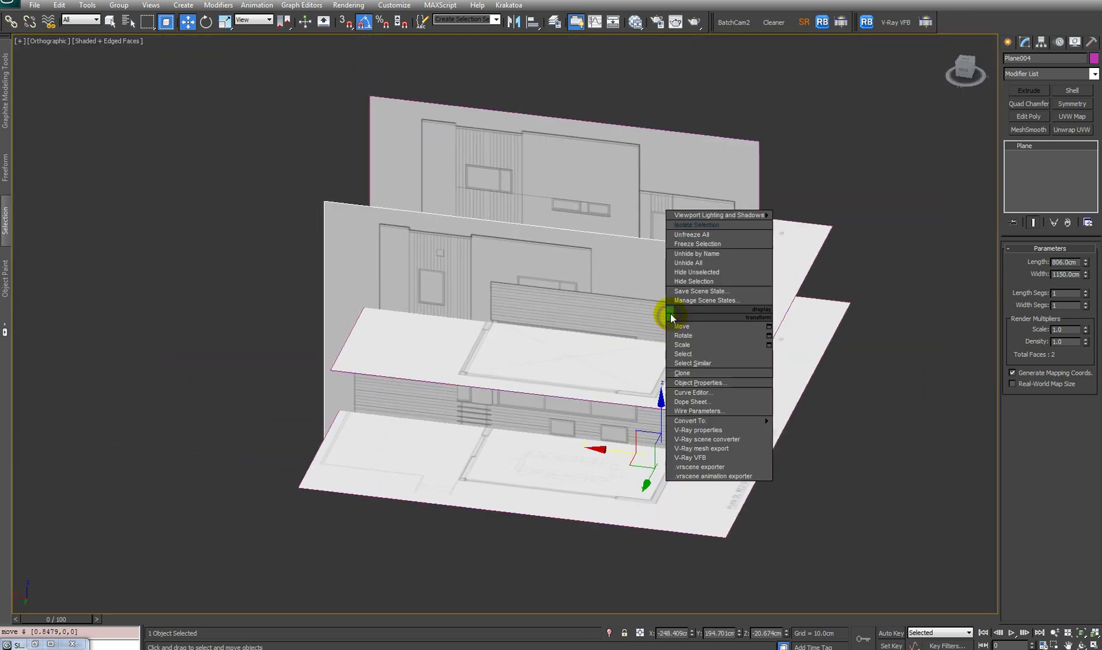
click(671, 220)
key(f)
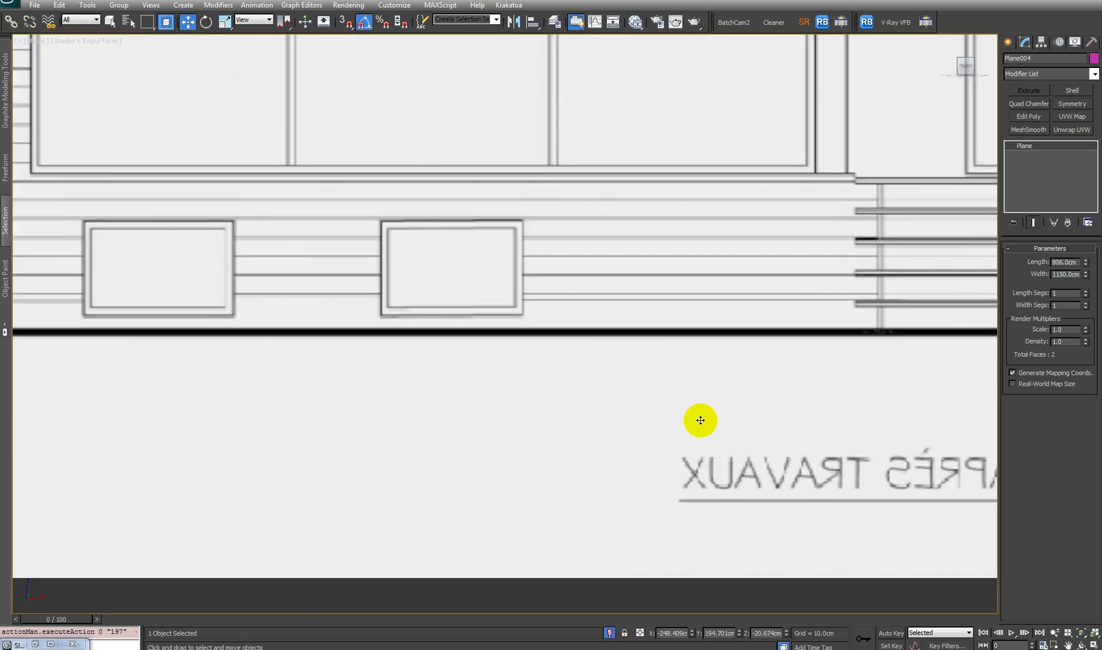
click(1040, 44)
click(1033, 116)
scroll(378, 457, up, 3)
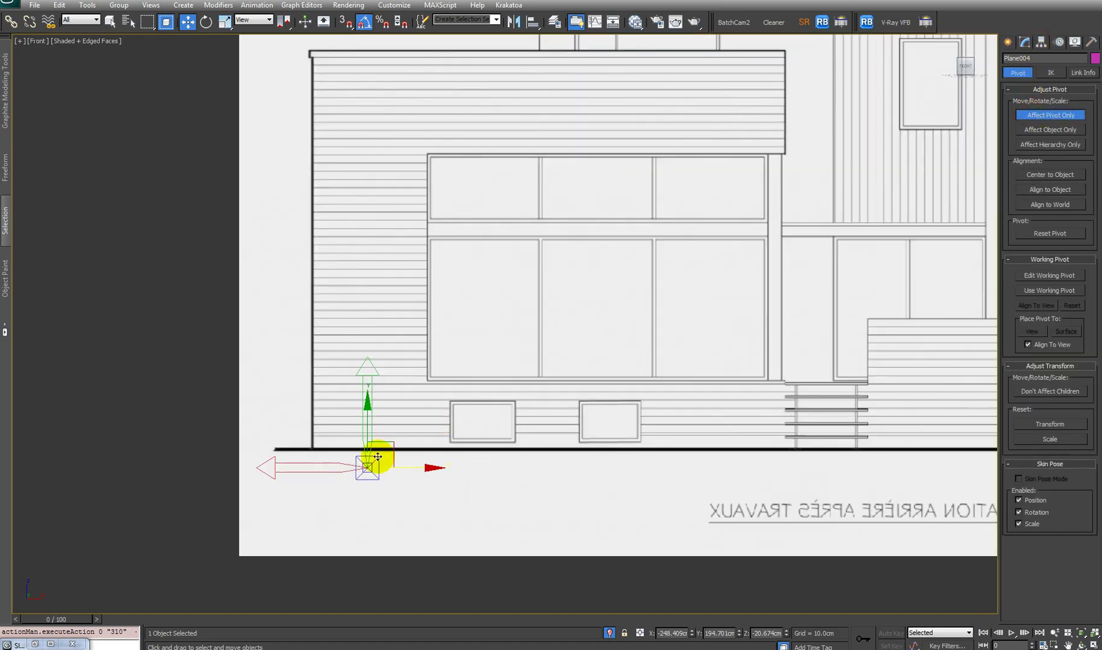
drag(396, 449, 310, 453)
scroll(610, 278, up, 5)
scroll(502, 354, down, 3)
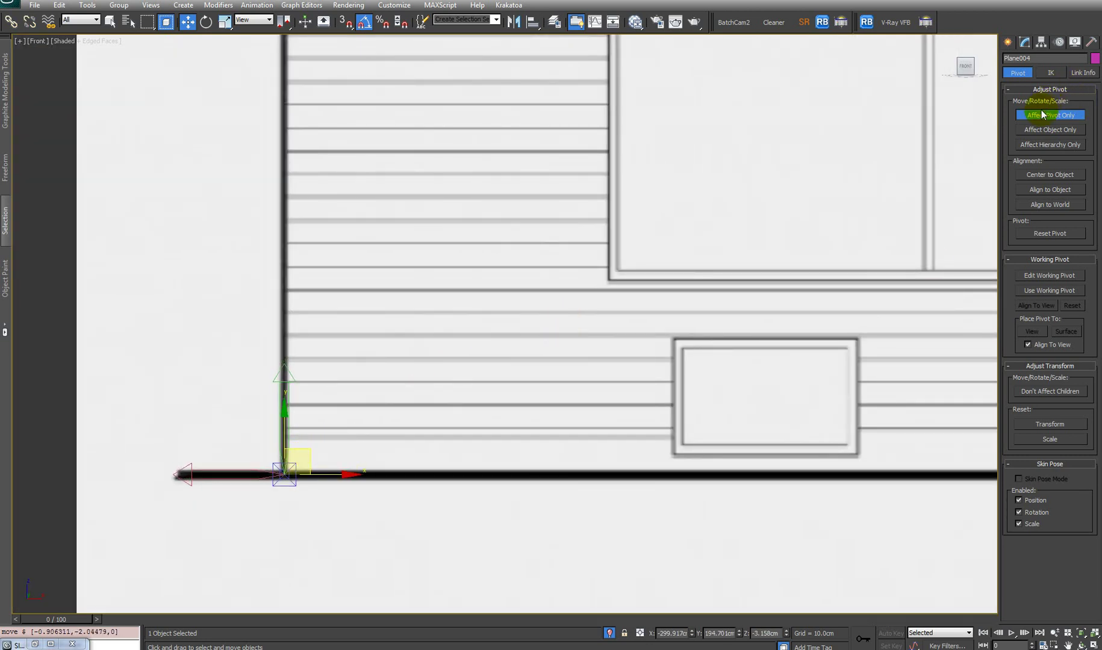
Turn off Affect Pivot Only and end the isolation so all planes show again
key(r)
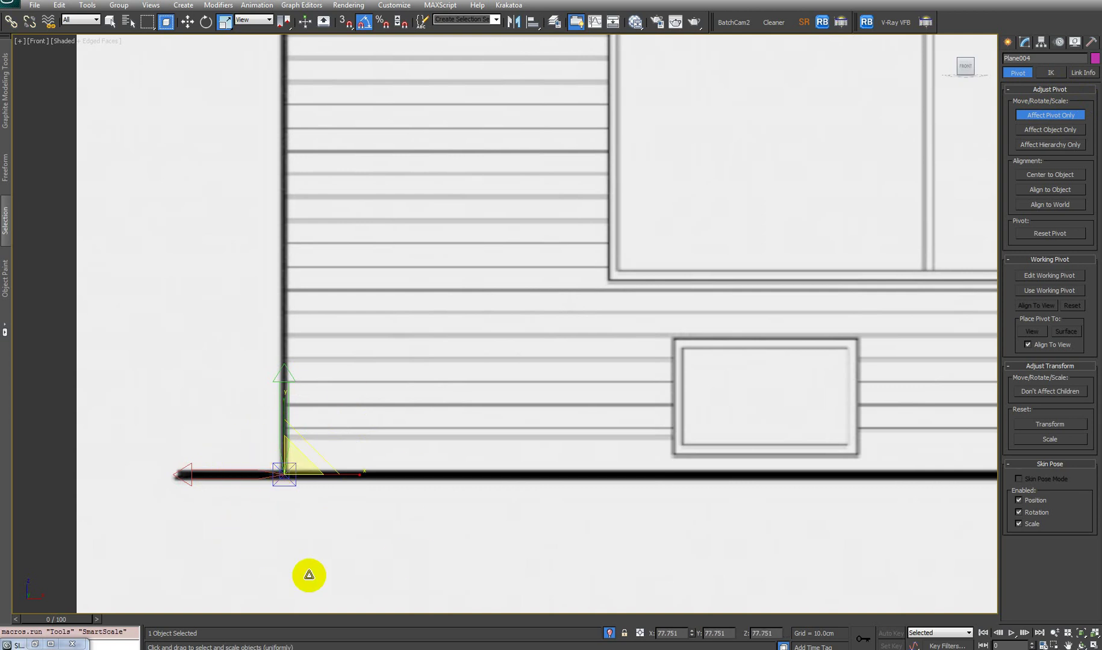
key(e)
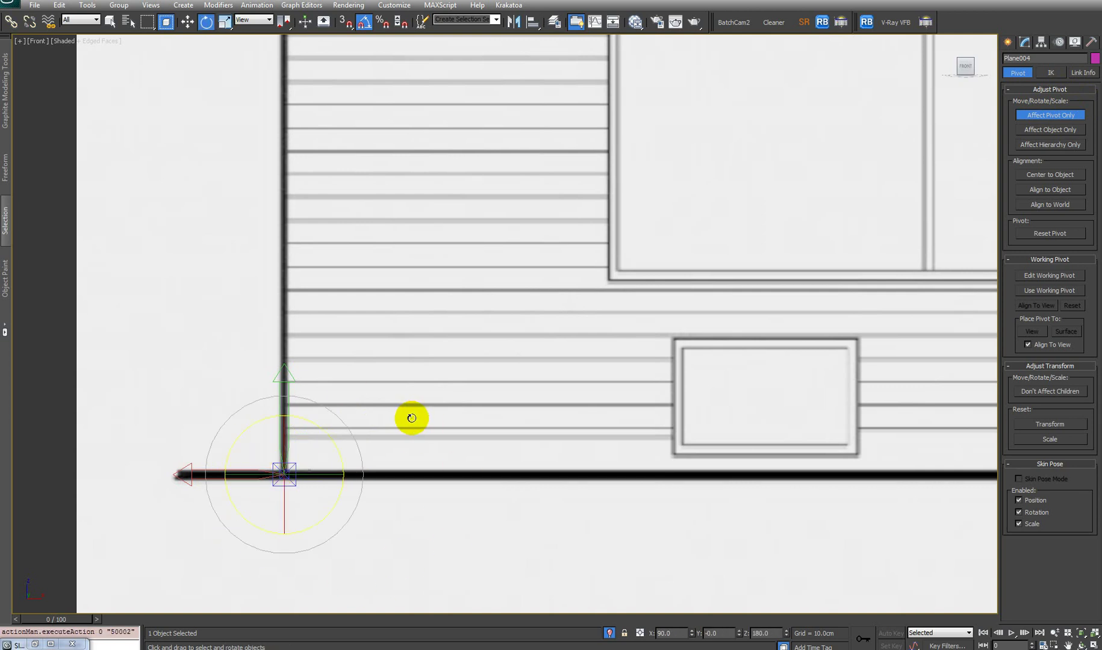
key(r)
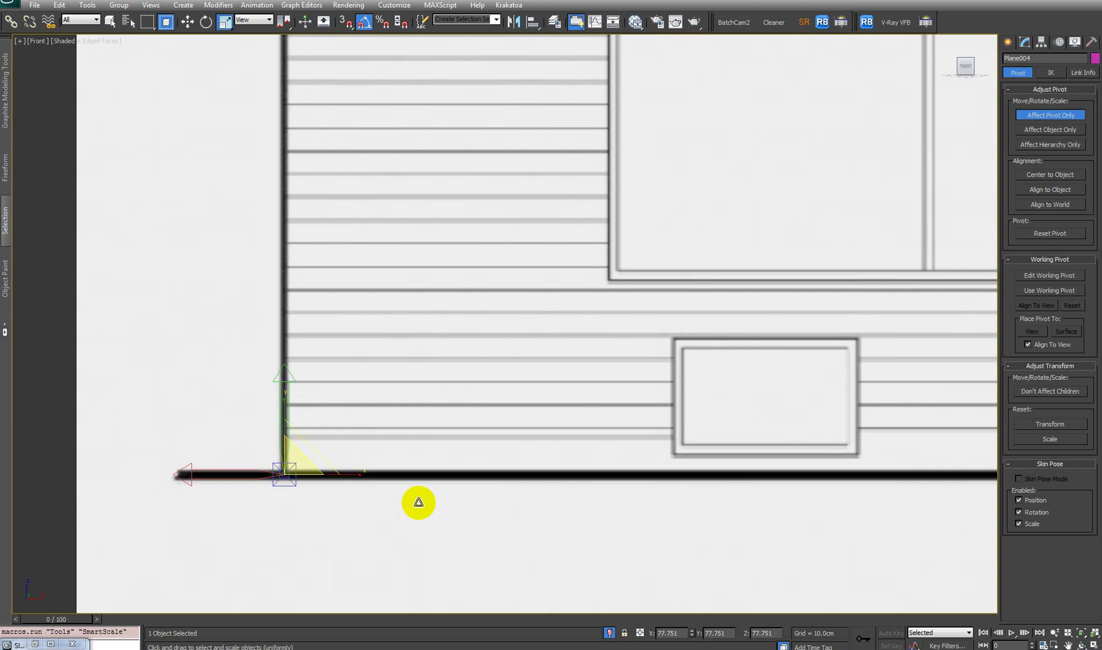
key(e)
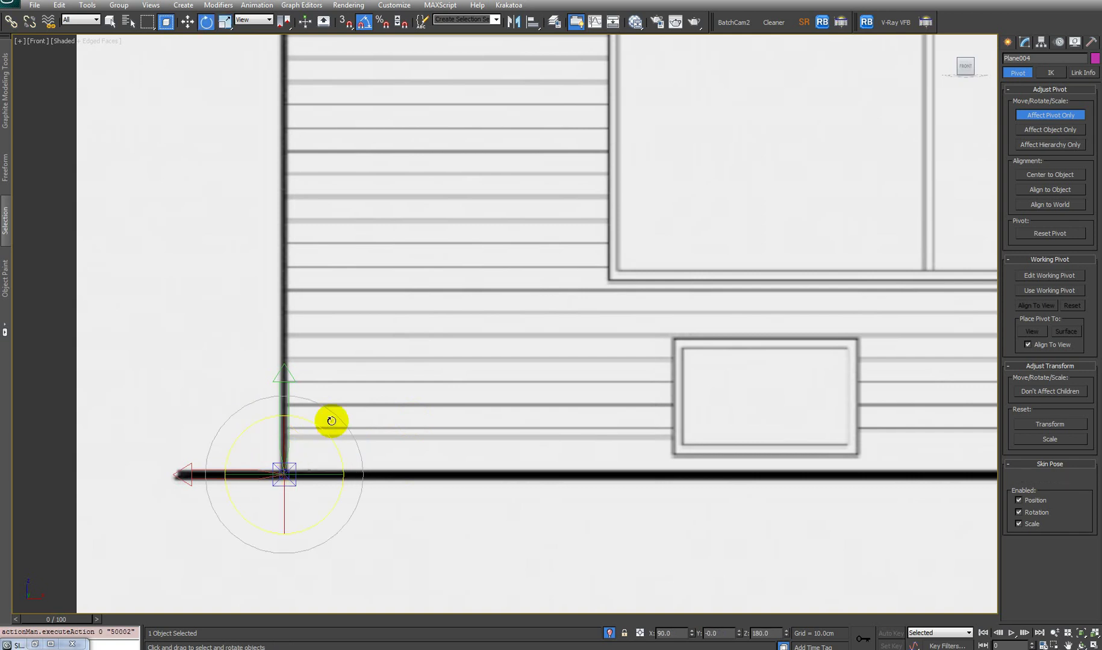
key(r)
key(w)
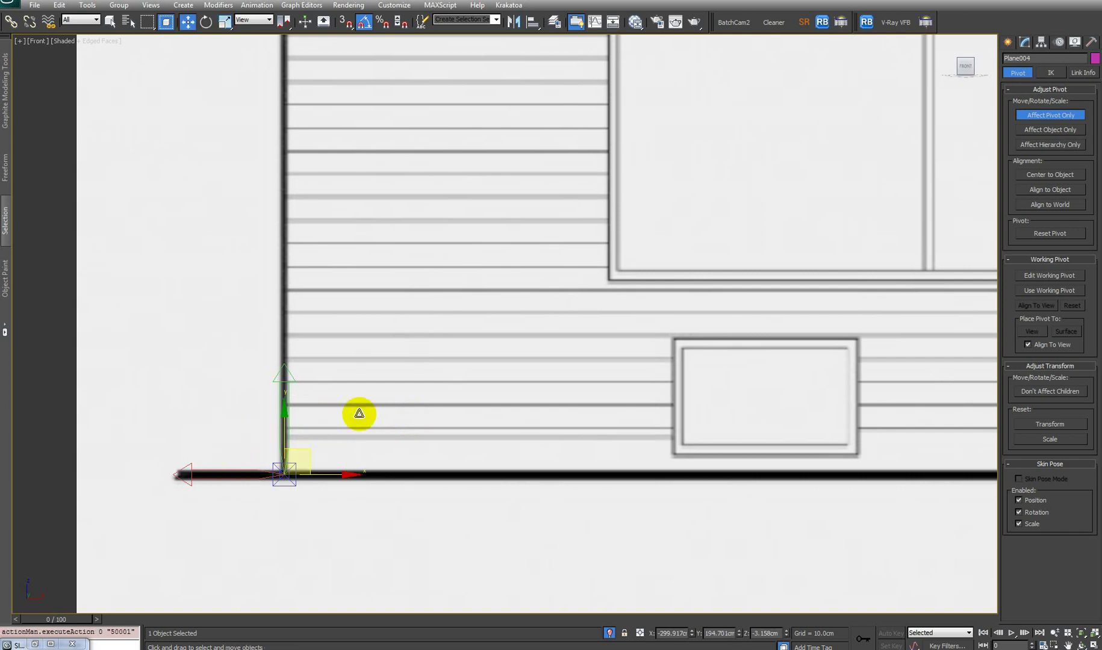
key(r)
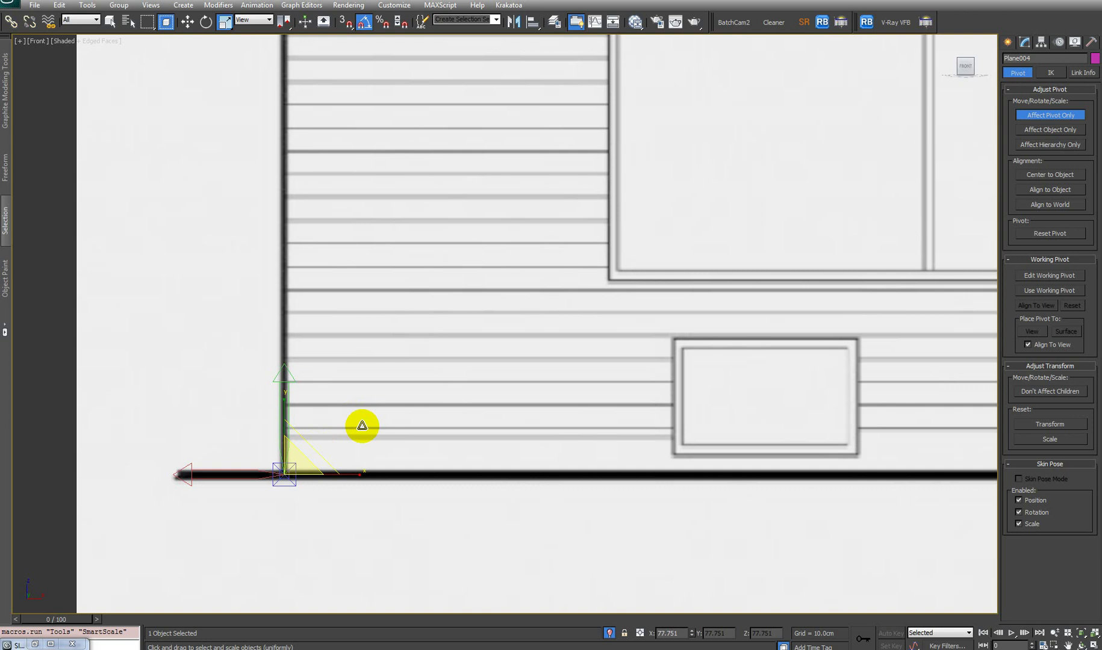
click(1066, 115)
scroll(463, 453, down, 6)
right_click(493, 294)
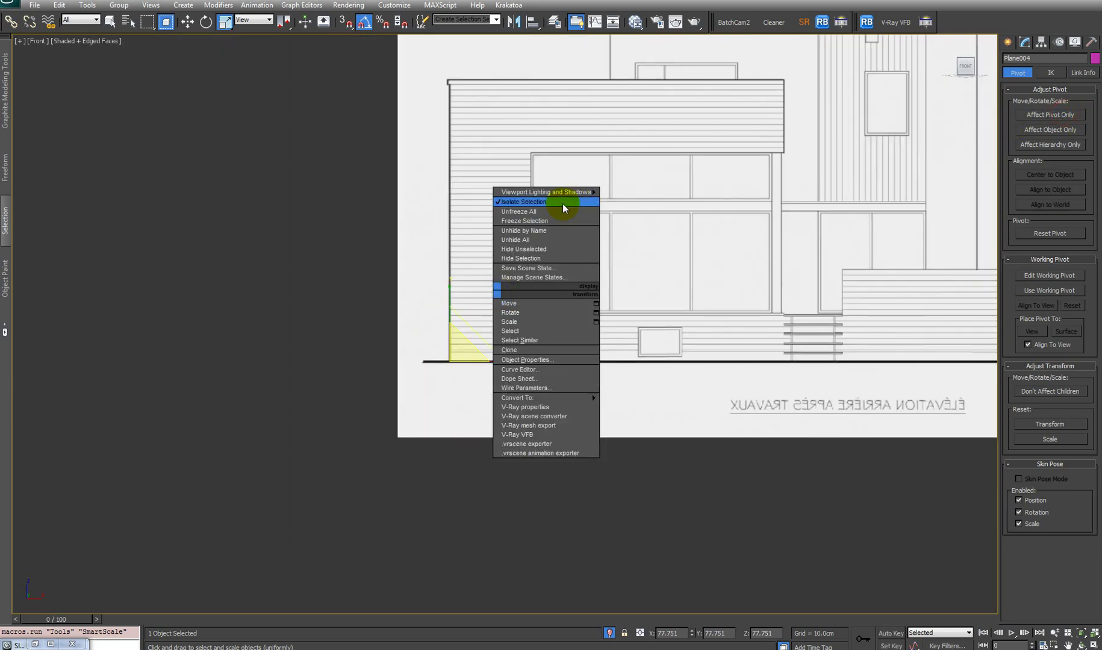
click(563, 205)
Slide the rear elevation plane along Y onto the ground plan's back edge
alt+middle_drag(469, 288, 323, 292)
scroll(416, 266, up, 2)
middle_drag(416, 267, 718, 313)
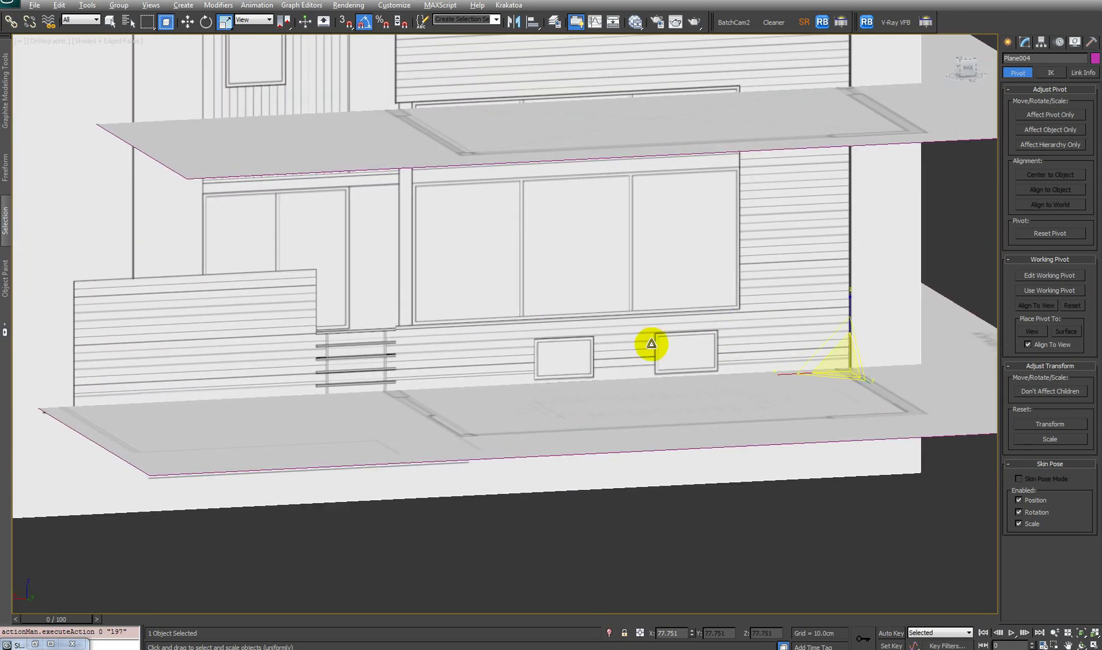
alt+middle_drag(651, 344, 638, 365)
alt+middle_drag(752, 369, 782, 454)
key(w)
drag(792, 396, 780, 347)
alt+middle_drag(792, 351, 773, 367)
Enlarge the rear elevation plane uniformly by a small amount to match the plan
key(e)
key(r)
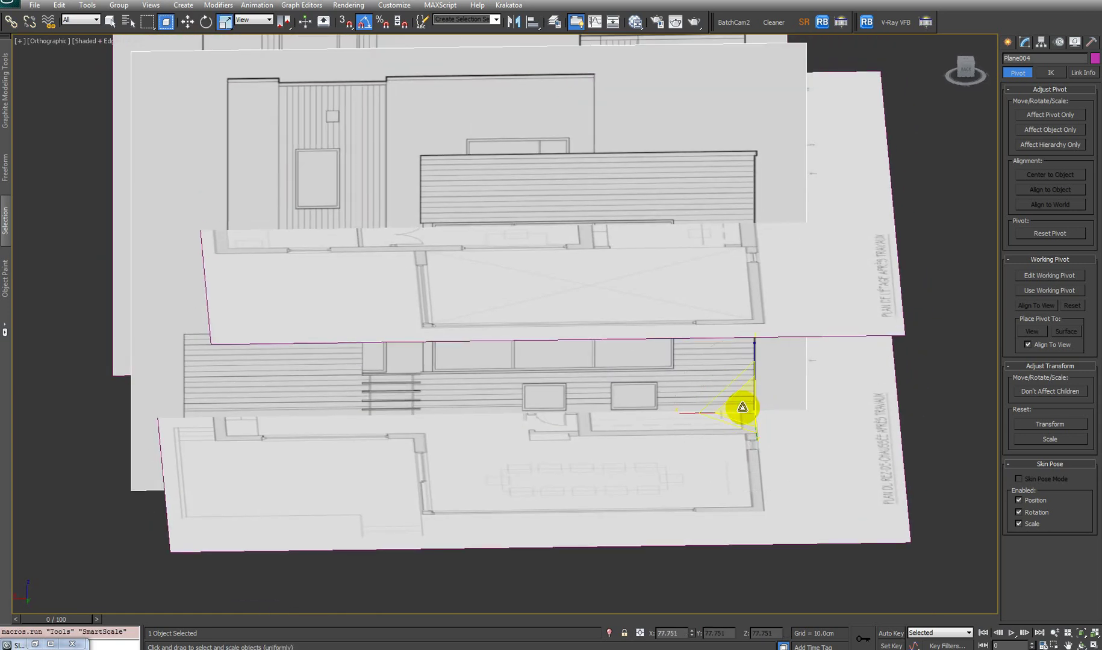
drag(743, 409, 771, 434)
scroll(299, 266, up, 8)
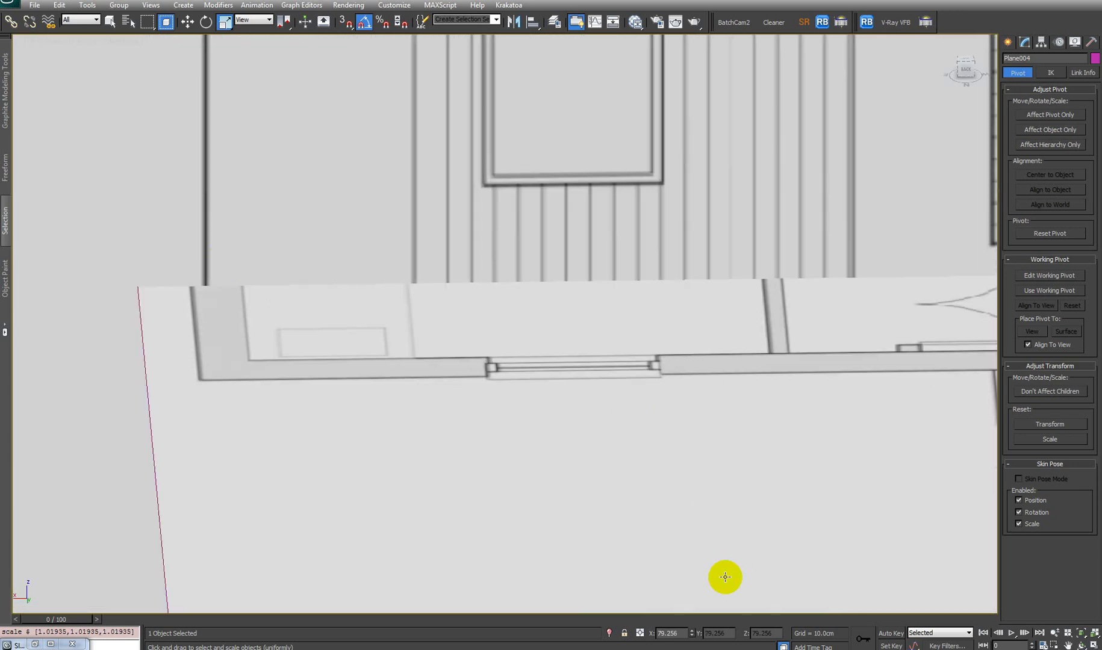
drag(688, 634, 692, 635)
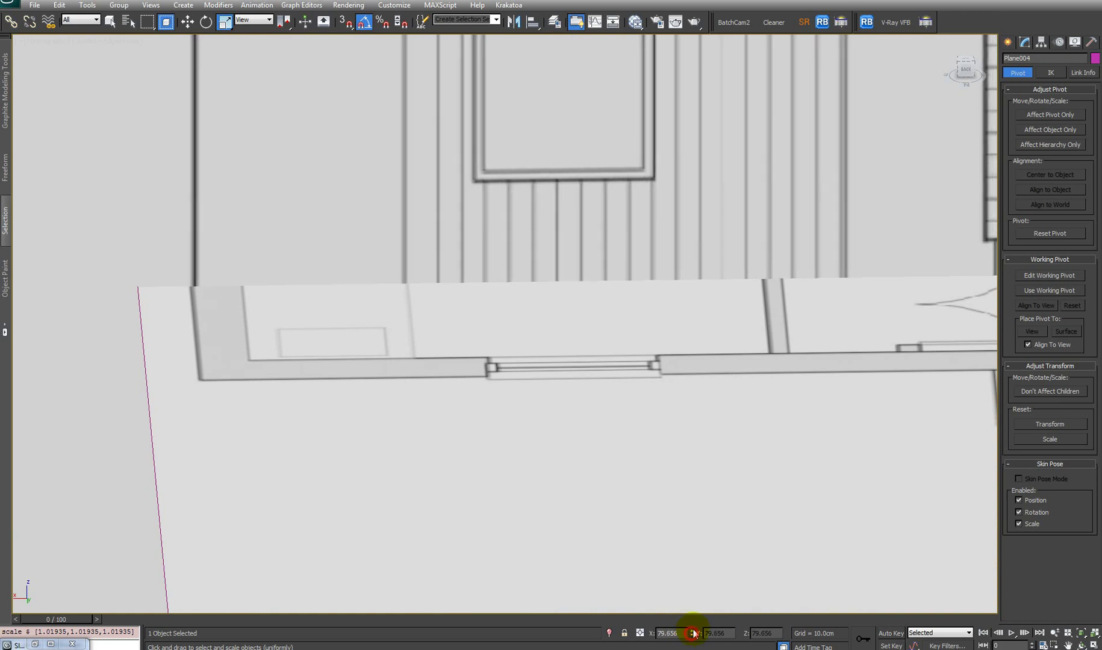
scroll(610, 364, down, 5)
alt+middle_drag(601, 313, 654, 329)
scroll(494, 313, down, 5)
scroll(545, 305, up, 4)
Raise the rear elevation about 2.74 cm on Z so its ground line meets the plan
middle_drag(767, 431, 511, 348)
key(w)
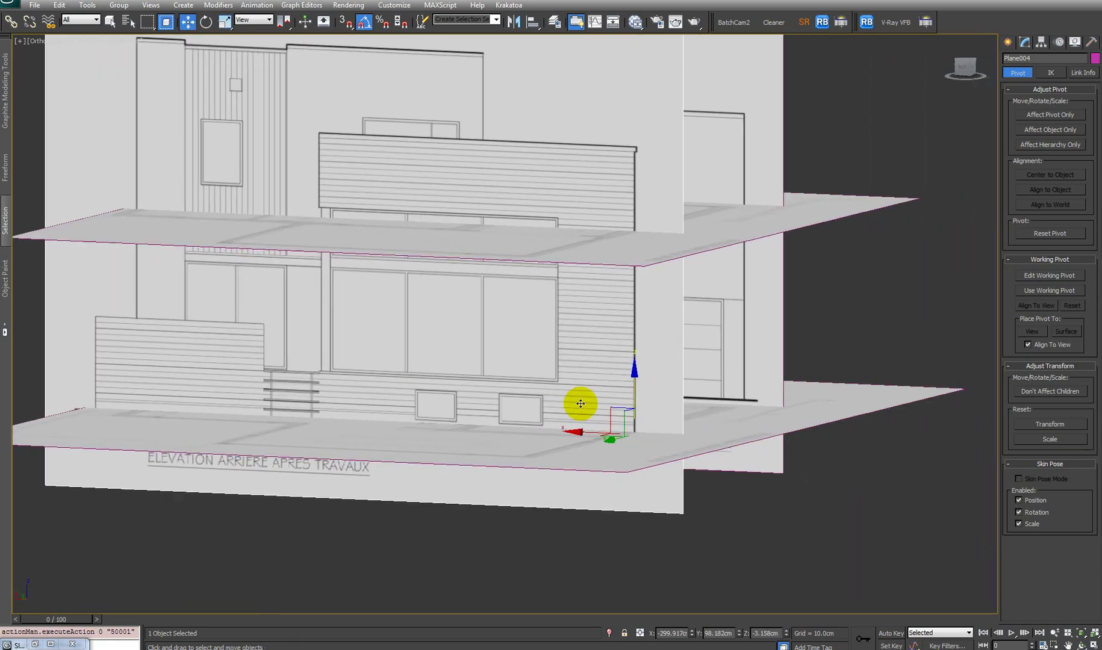
scroll(664, 426, up, 3)
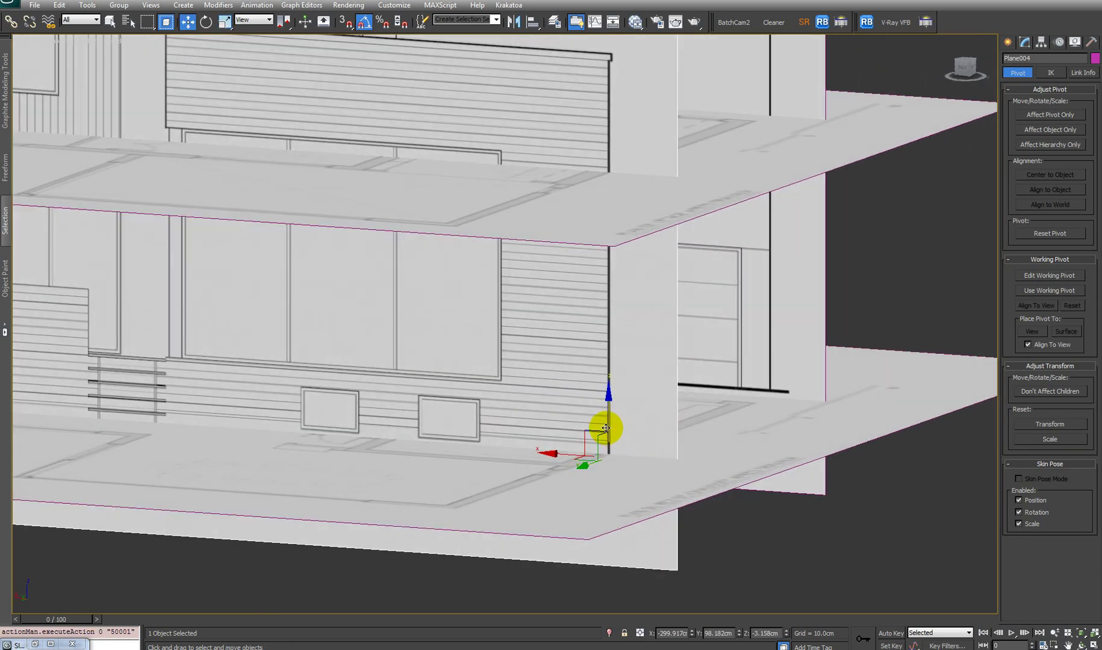
drag(608, 428, 613, 426)
alt+middle_drag(887, 430, 759, 417)
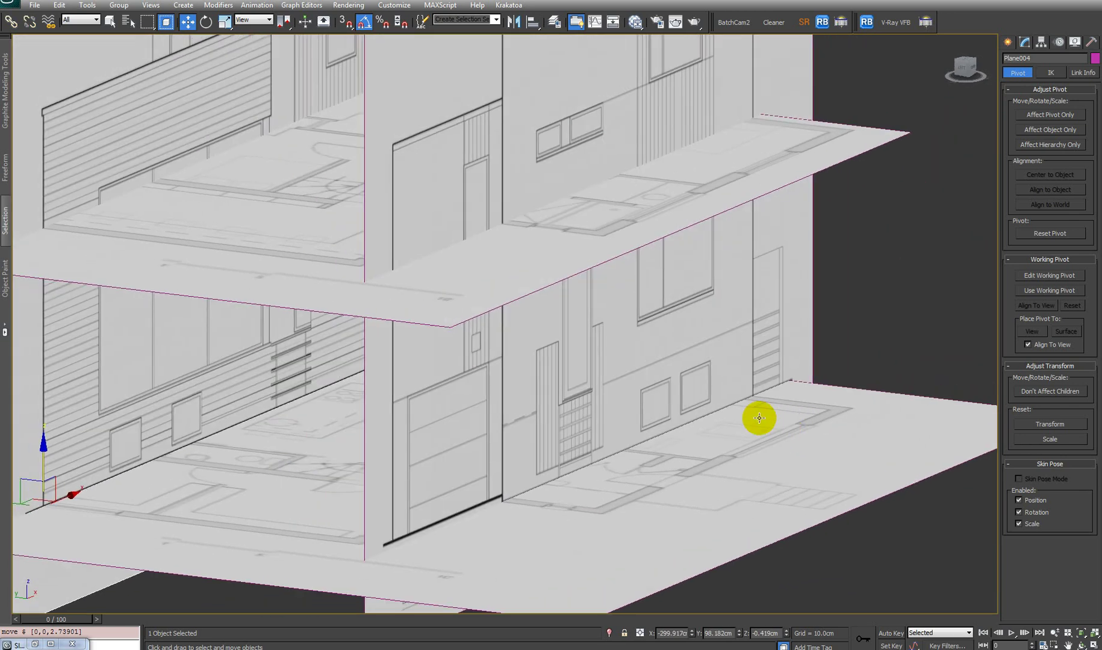
scroll(746, 419, down, 5)
scroll(492, 263, up, 1)
scroll(814, 370, up, 5)
scroll(437, 215, down, 4)
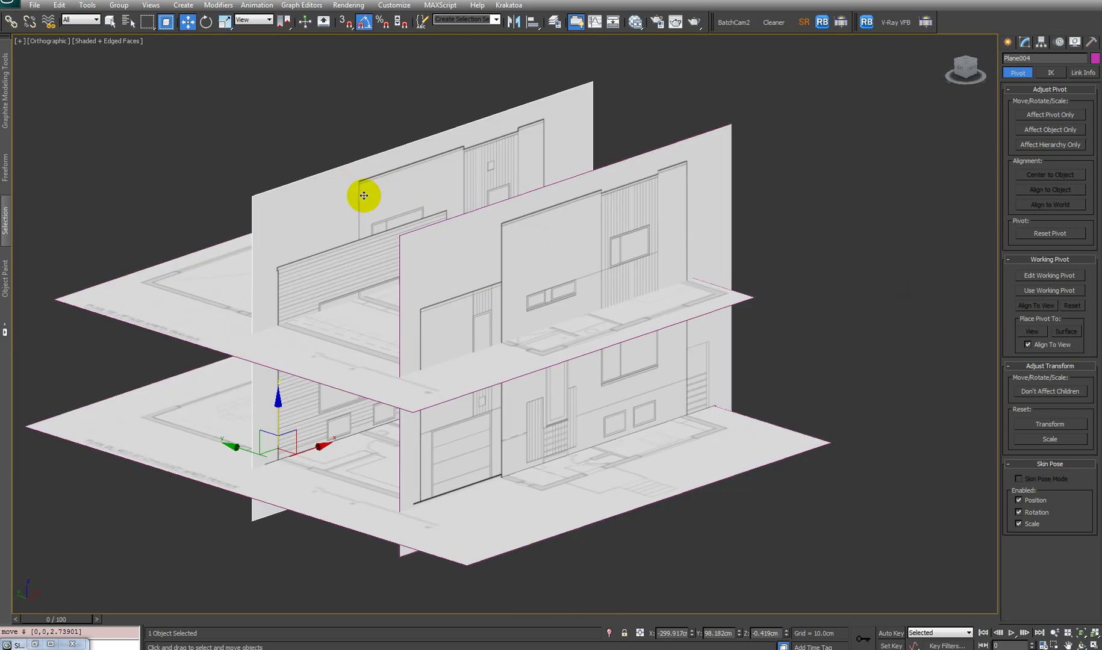
scroll(460, 192, up, 2)
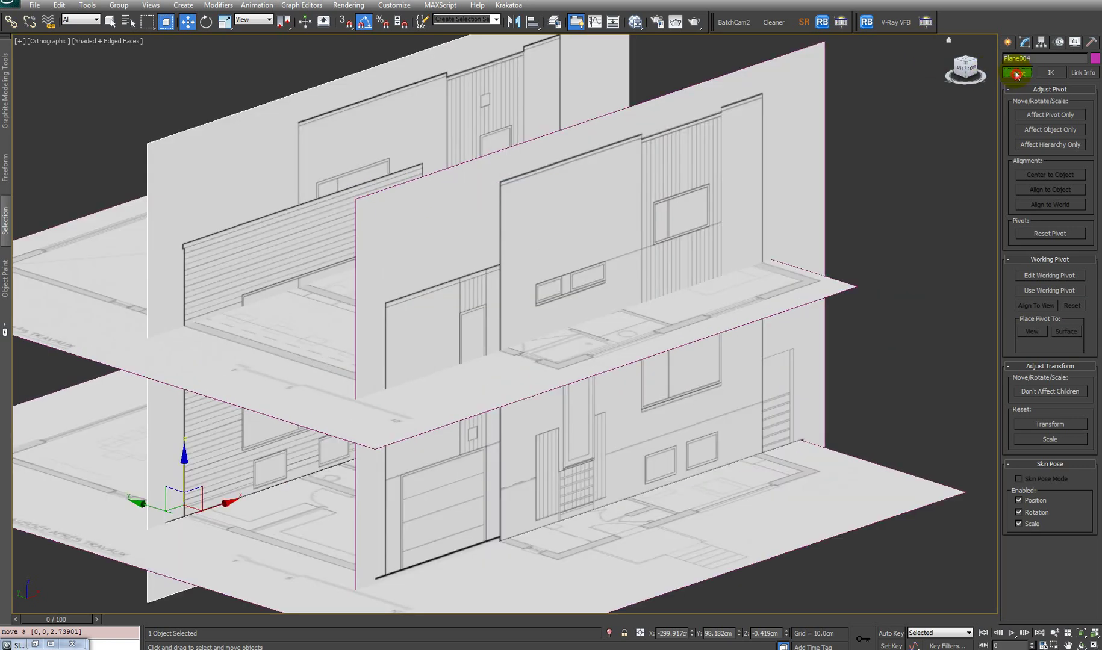
With AutoGrid on, draw a box on the front elevation plane
click(1008, 42)
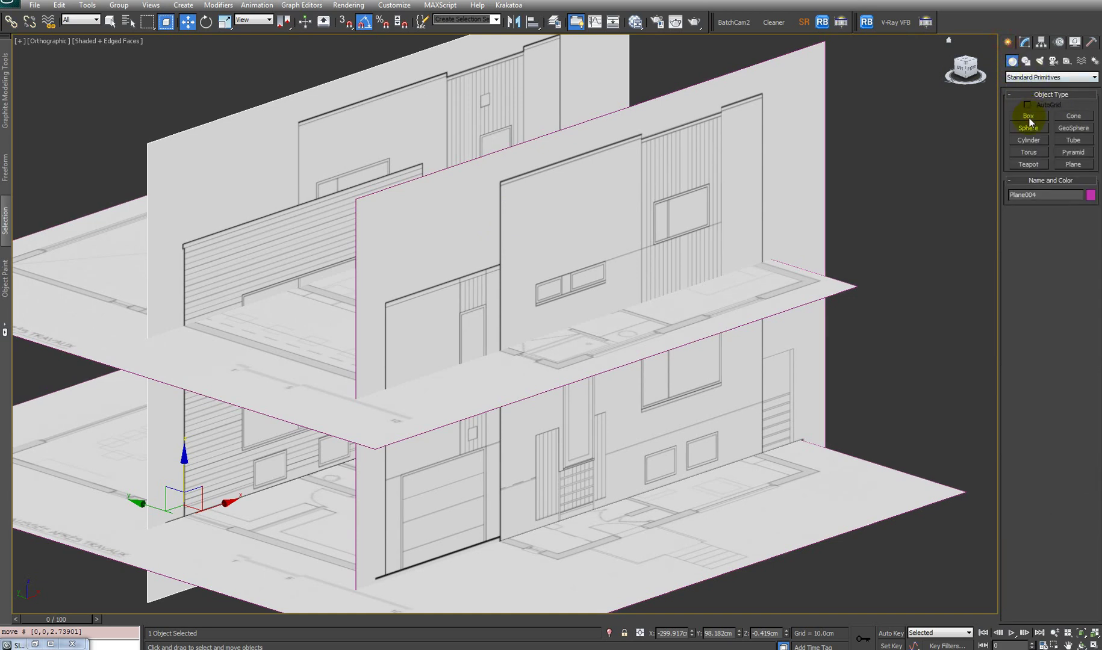
click(1029, 116)
click(1028, 105)
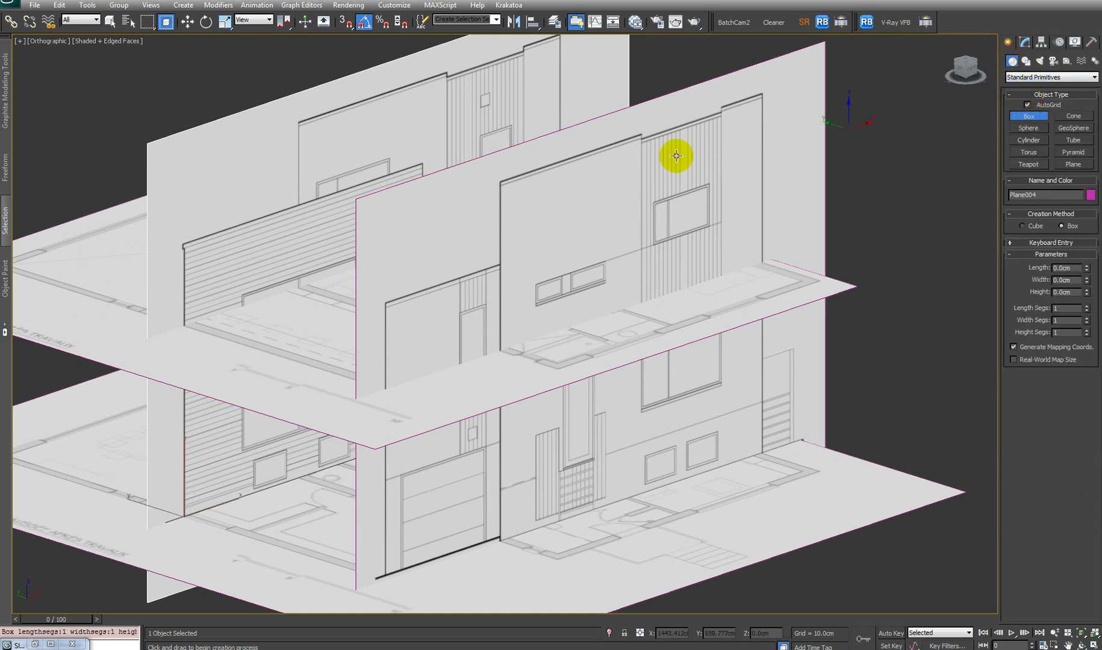
middle_drag(356, 163, 369, 163)
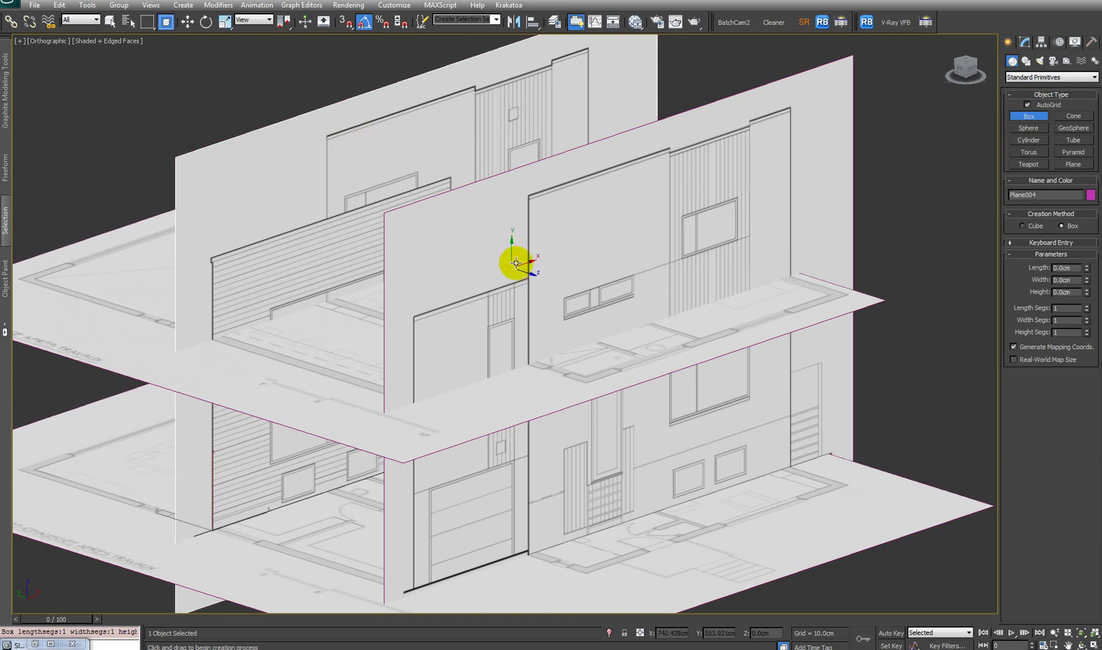
drag(578, 188, 1002, 479)
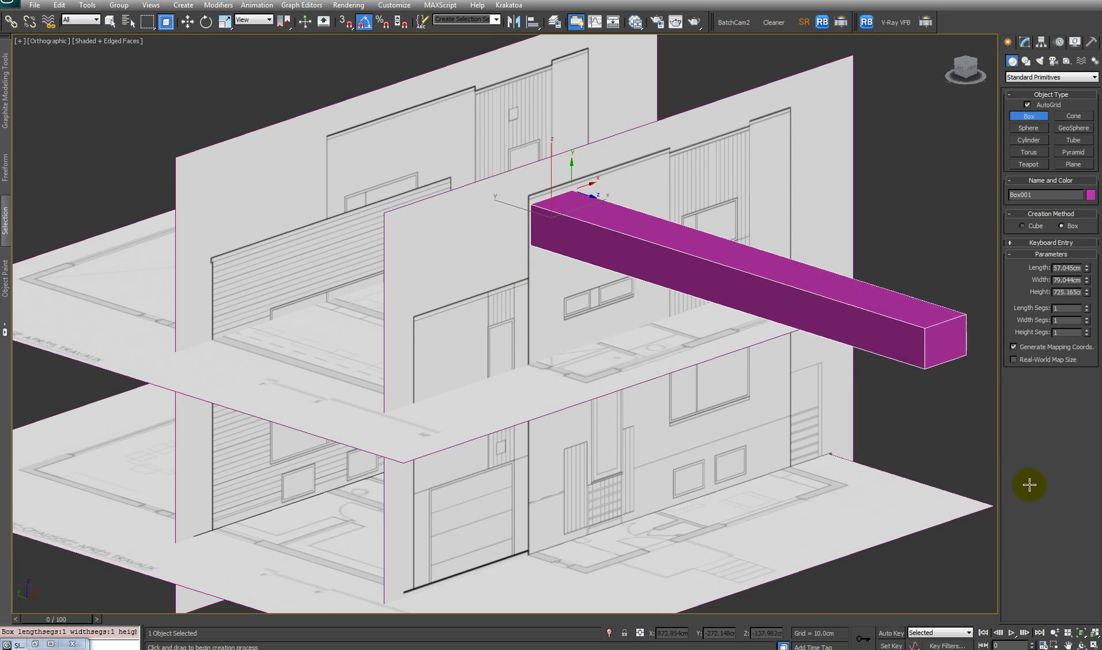
click(997, 468)
right_click(844, 377)
Move Box001 back along Y so it spans toward the rear elevation
middle_drag(534, 214, 551, 267)
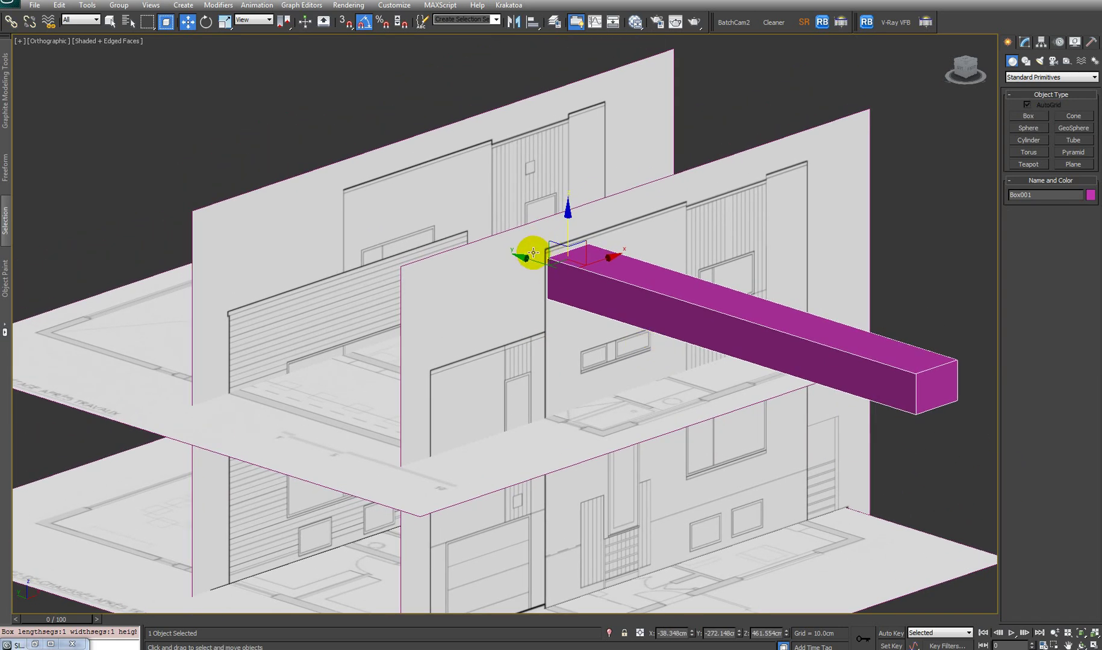
drag(533, 253, 287, 179)
scroll(446, 199, up, 2)
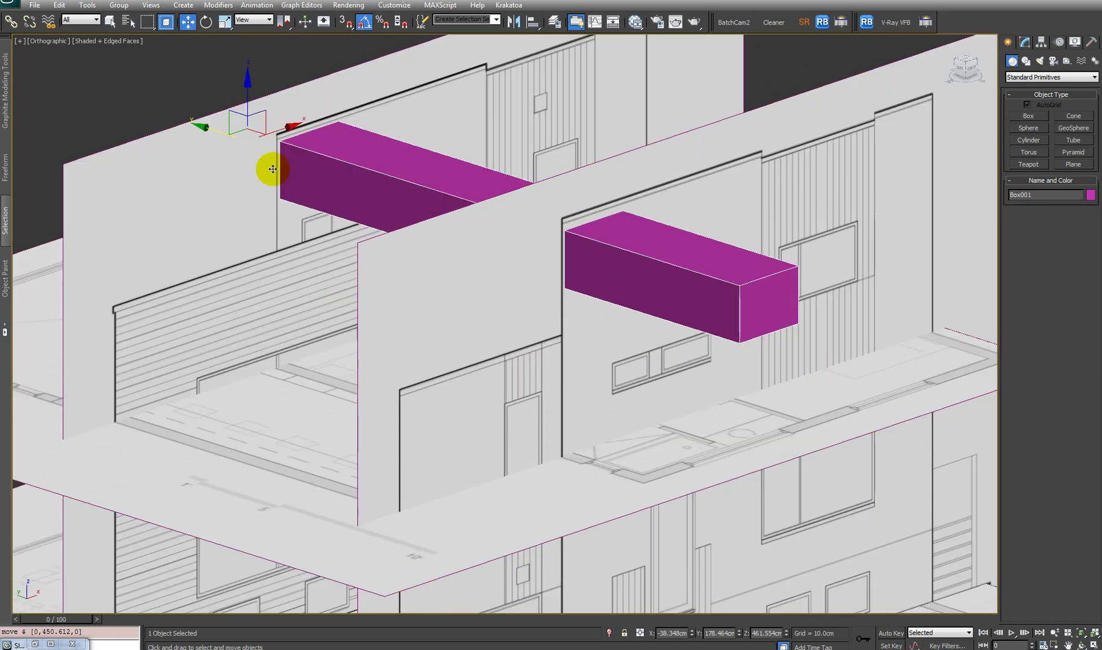
drag(269, 130, 242, 97)
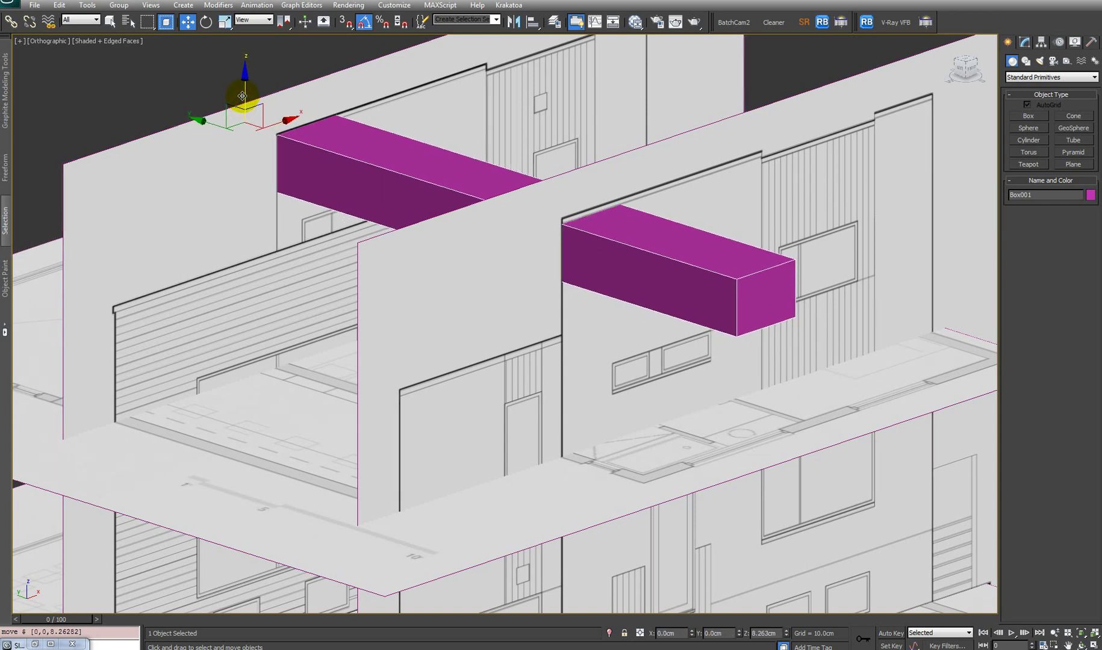
scroll(504, 323, down, 3)
alt+middle_drag(636, 242, 650, 225)
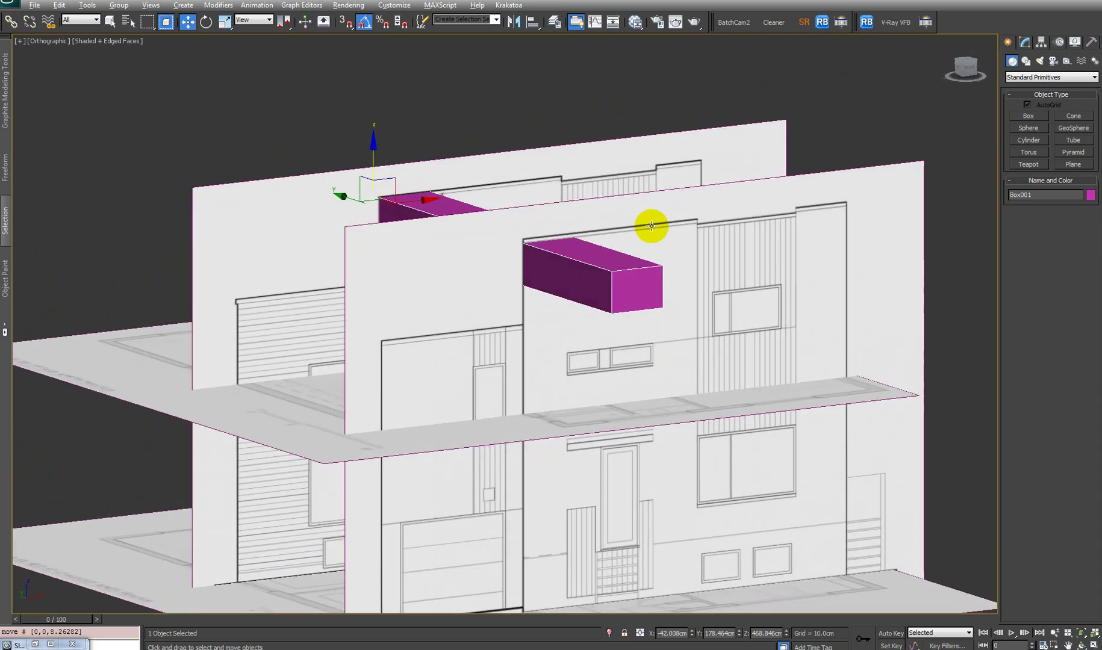
middle_drag(674, 314, 664, 167)
Lower the front elevation plane (Plane003) slightly on Z
click(536, 392)
alt+middle_drag(587, 359, 645, 367)
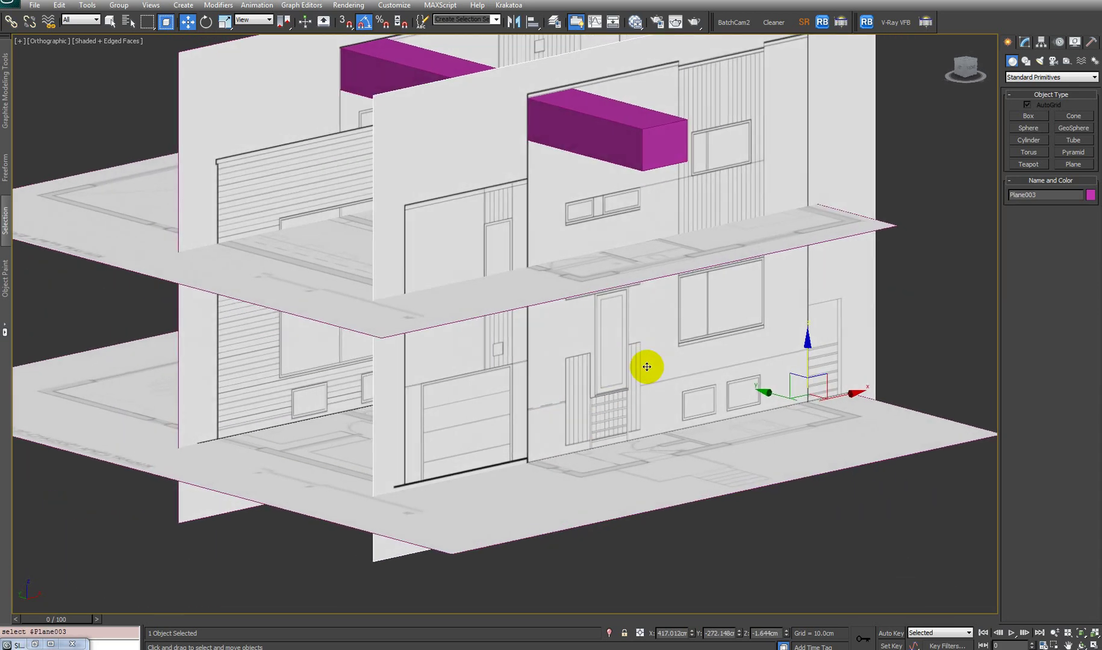
middle_drag(834, 364, 824, 383)
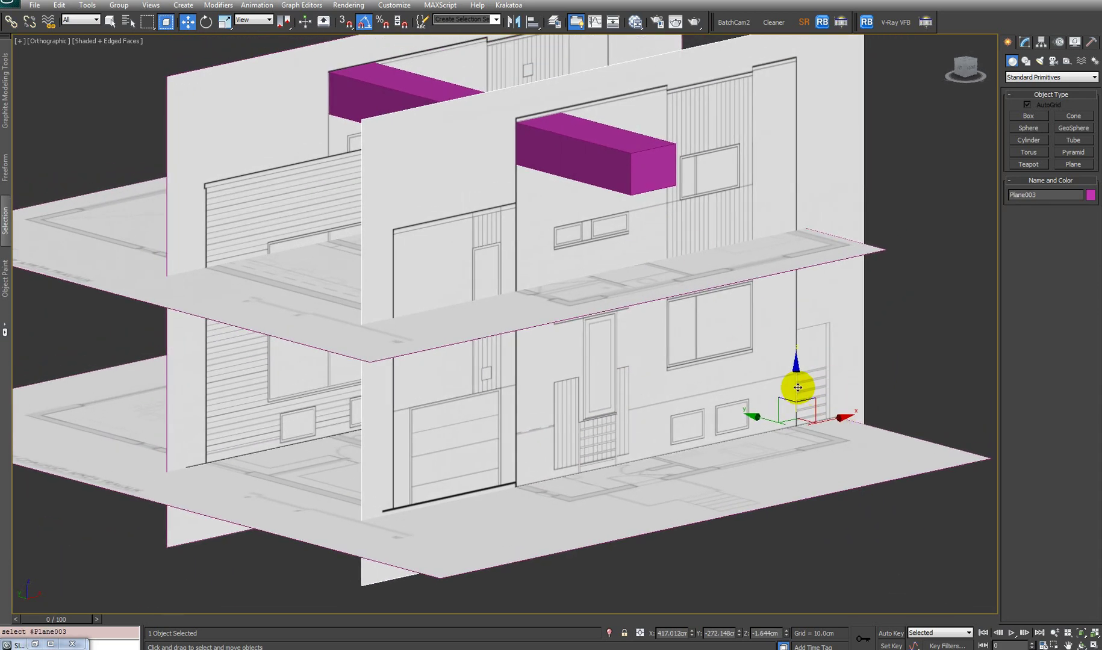
drag(796, 387, 800, 392)
alt+middle_drag(796, 393, 715, 392)
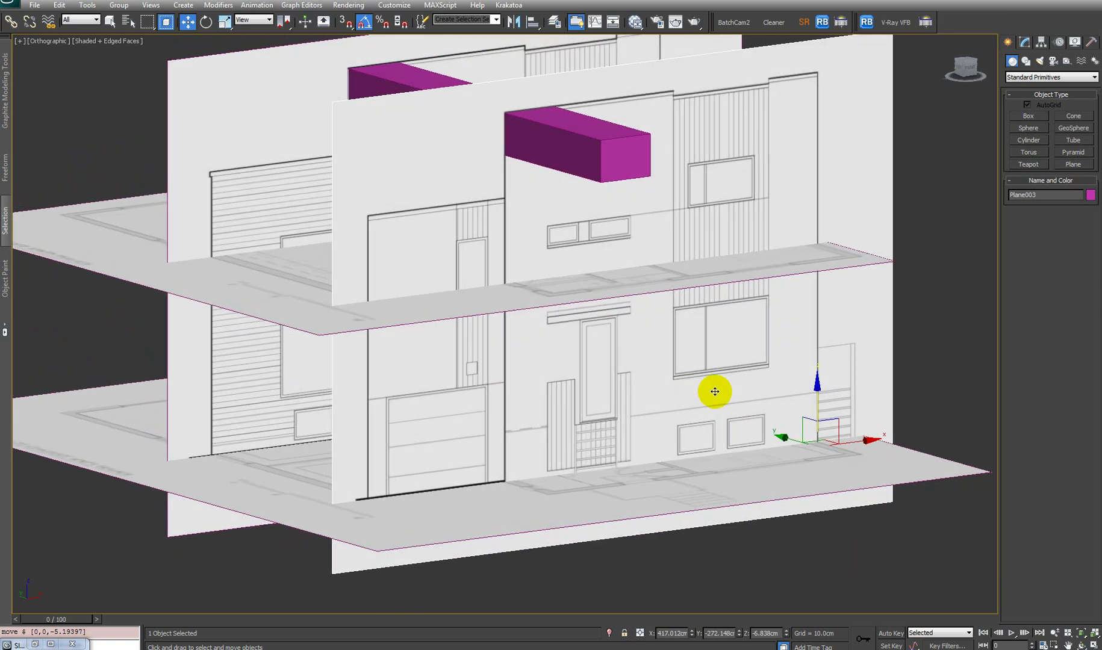
Raise both elevation planes slightly on Z, then select the magenta reference box
click(515, 395)
ctrl+click(264, 388)
alt+middle_drag(617, 270, 615, 279)
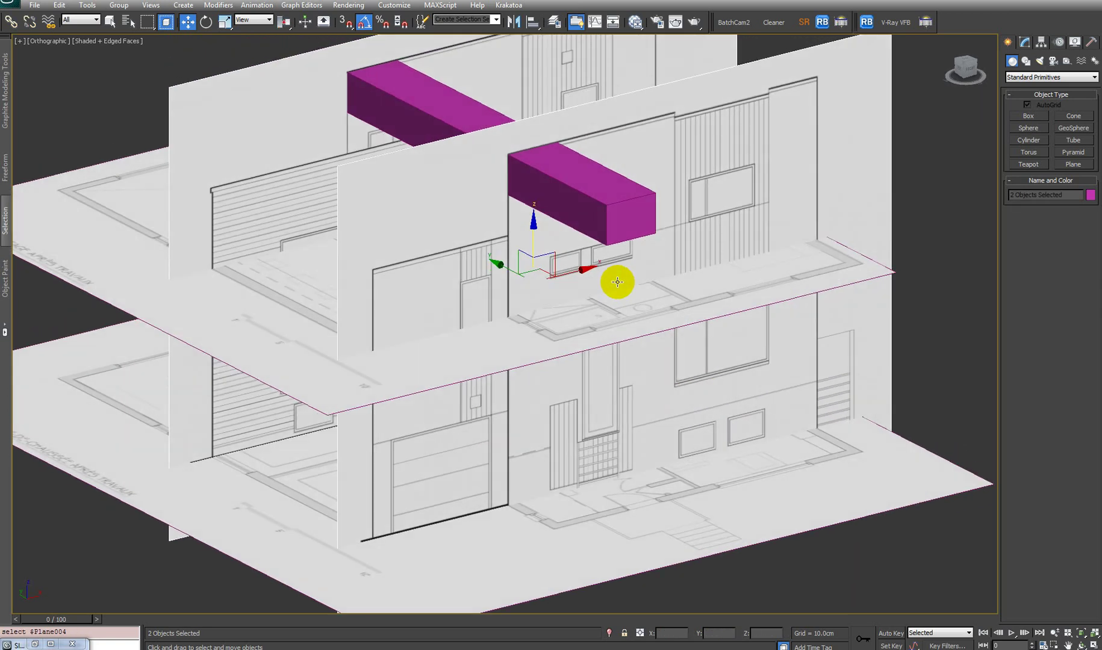
drag(533, 248, 535, 246)
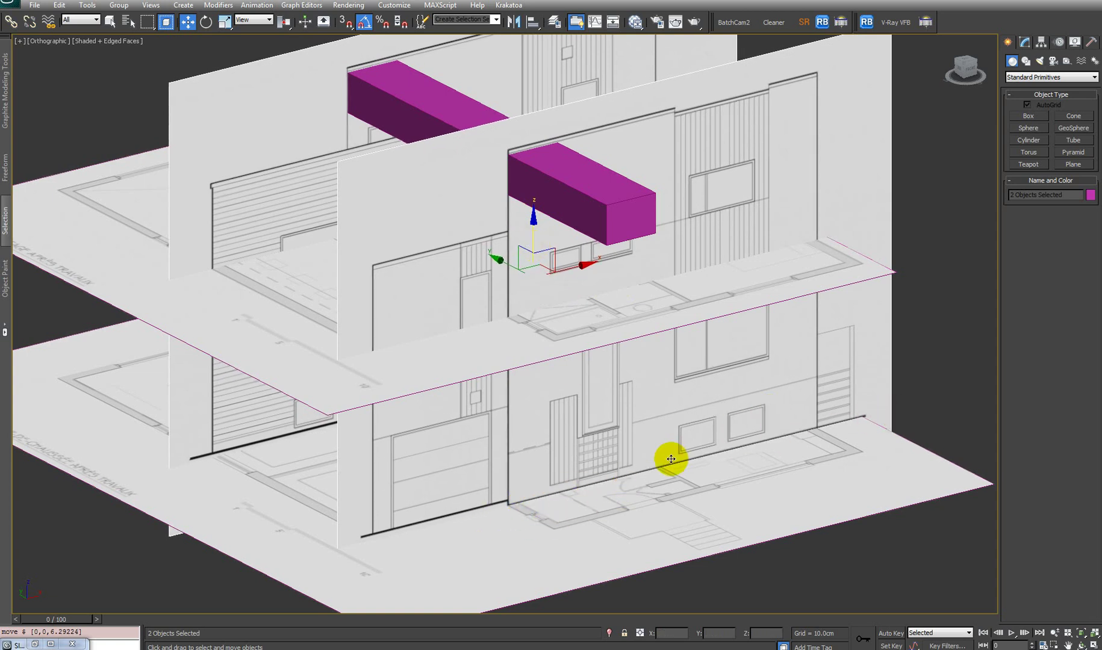
mouse_move(660, 362)
alt+middle_down()
mouse_move(623, 369)
mouse_move(657, 362)
alt+middle_up()
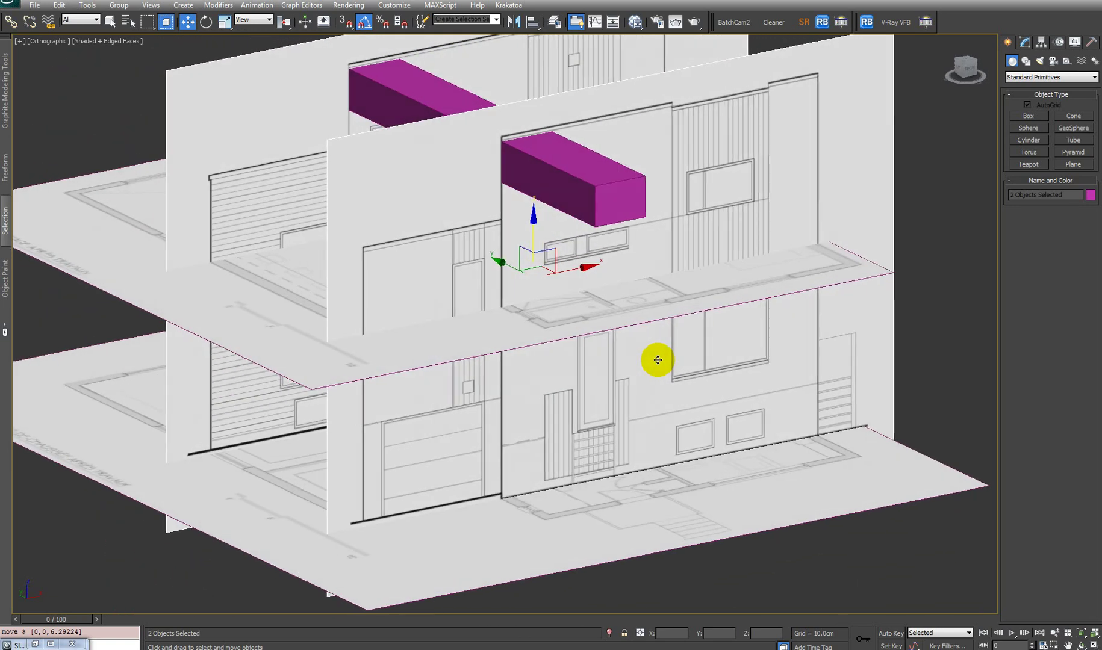
click(602, 165)
alt+middle_drag(731, 209, 687, 217)
Delete the magenta reference box Box001
key(Delete)
scroll(458, 276, down, 5)
alt+middle_drag(467, 278, 614, 303)
middle_drag(649, 512, 602, 419)
scroll(610, 429, up, 2)
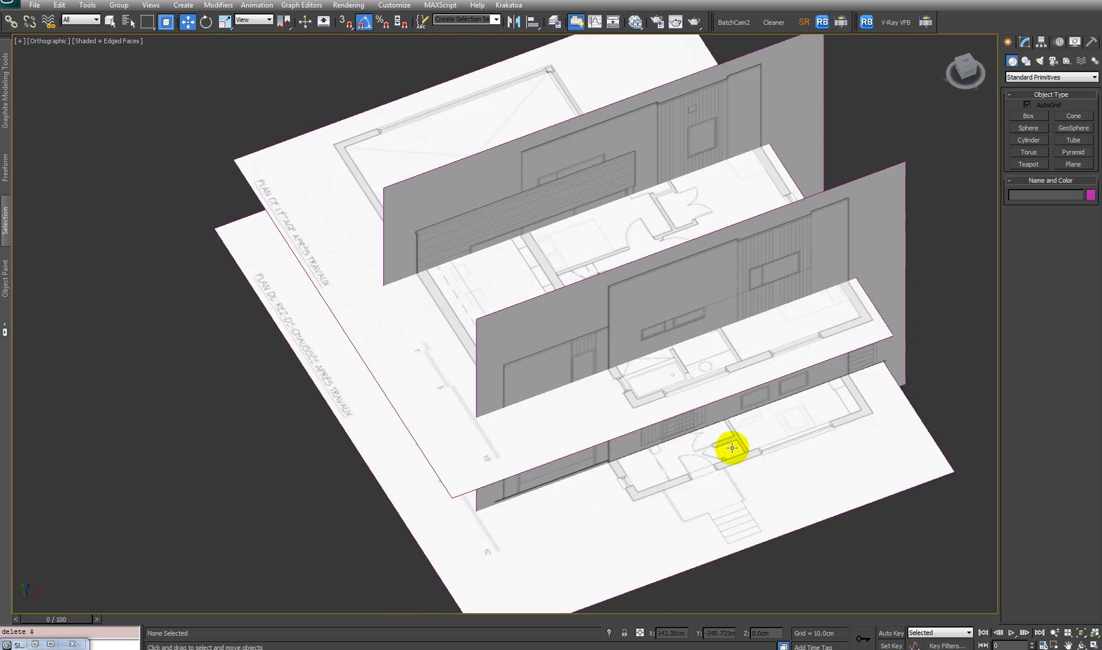
middle_drag(688, 519, 553, 446)
Rename the ground-floor plane Ground and the first-floor plane 1st floor
click(551, 450)
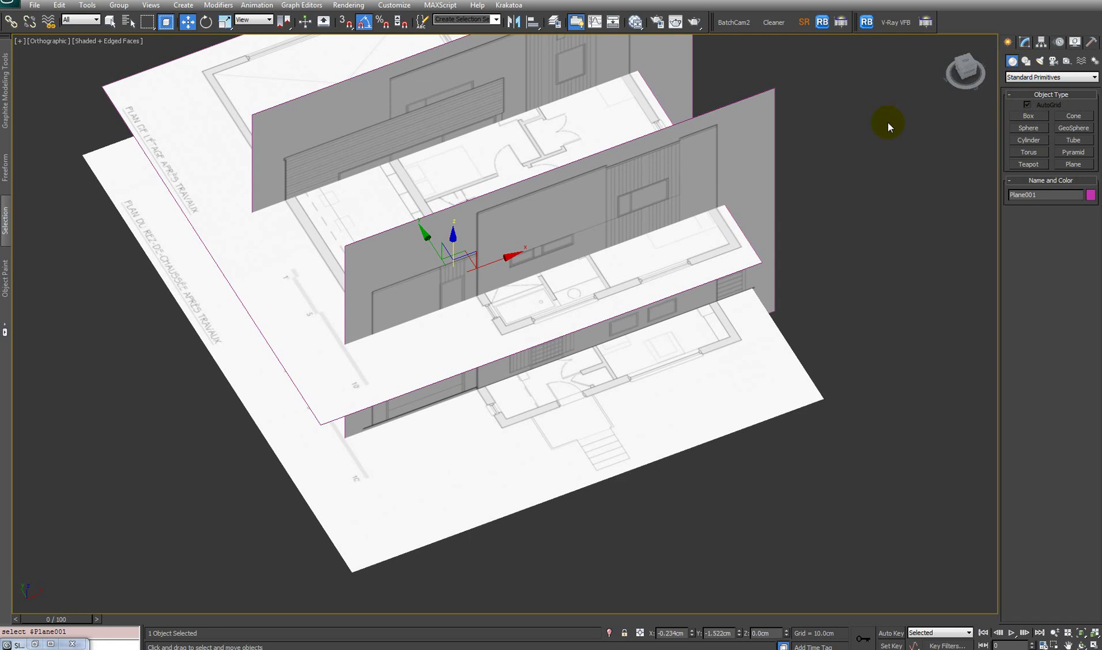
click(1025, 41)
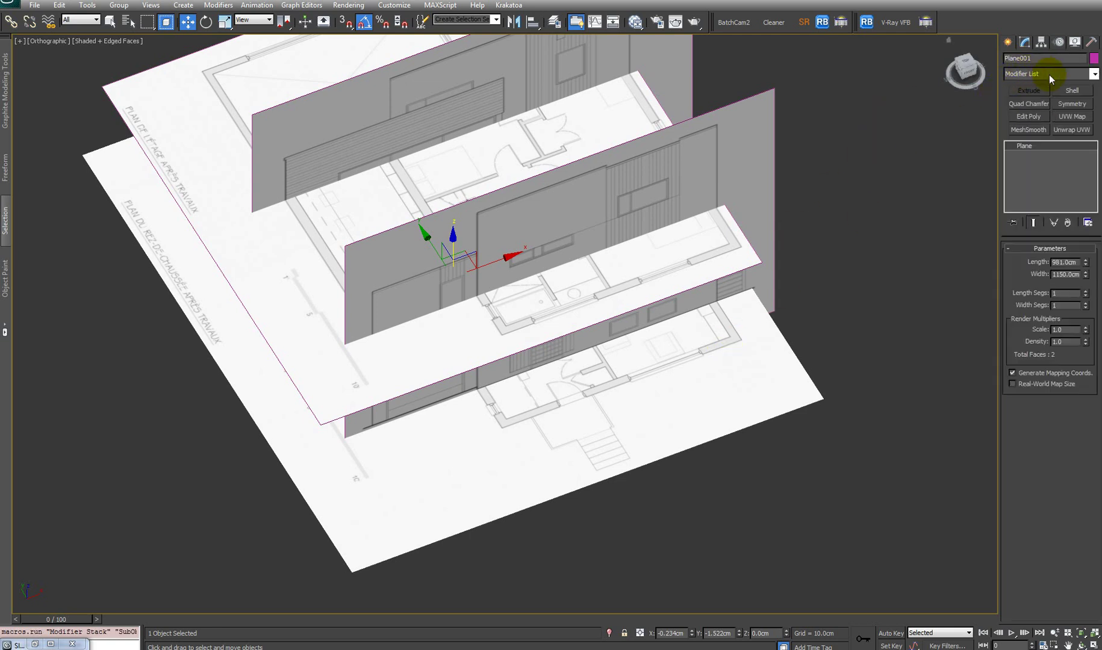
click(1051, 58)
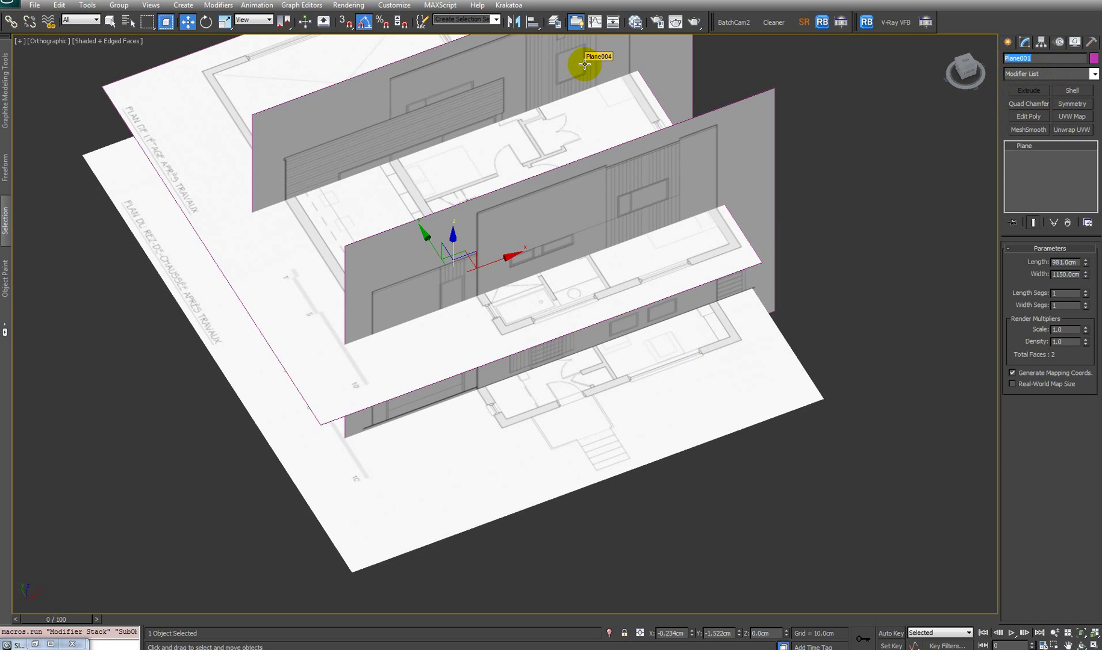
text(Ground)
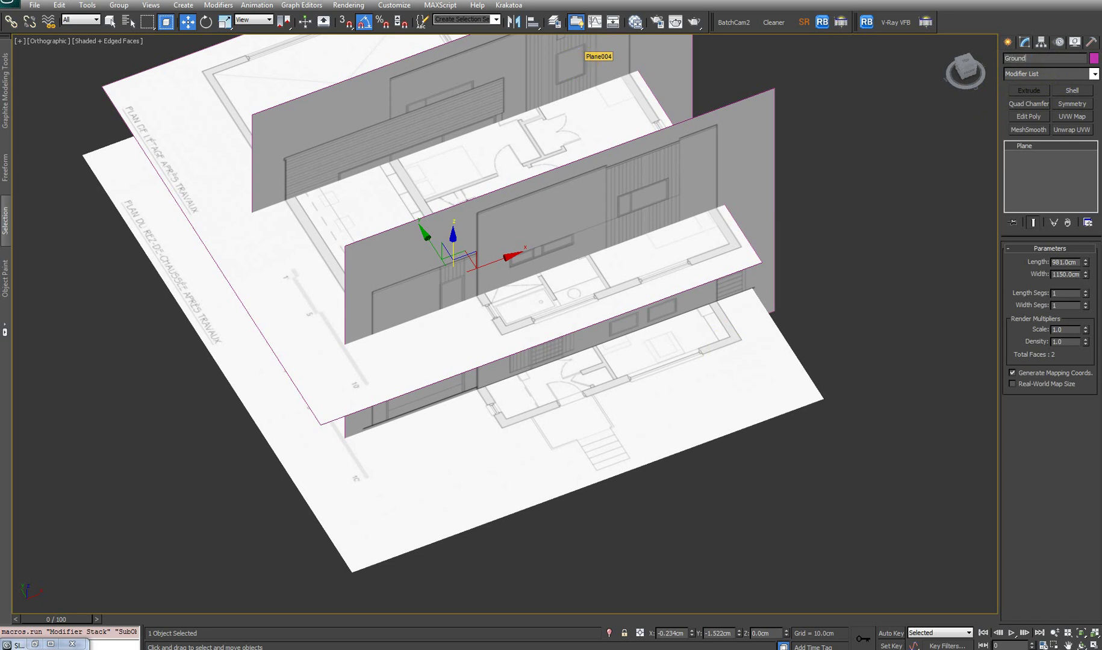
click(537, 319)
alt+middle_drag(509, 299, 525, 283)
click(1056, 58)
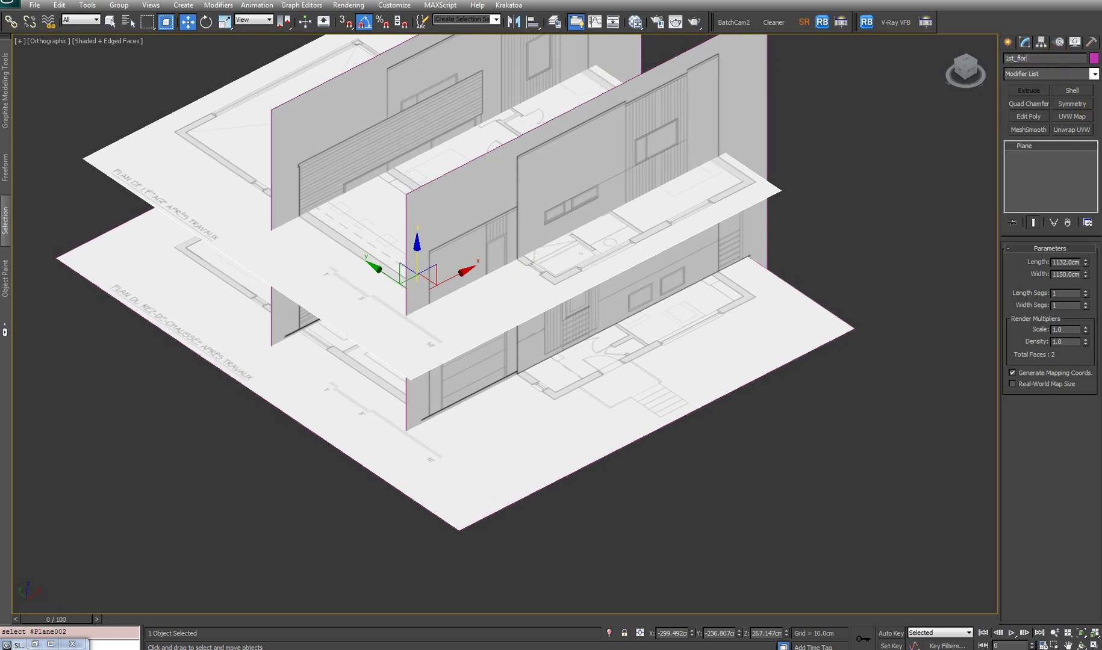
Rename the two elevation planes front and back
click(701, 123)
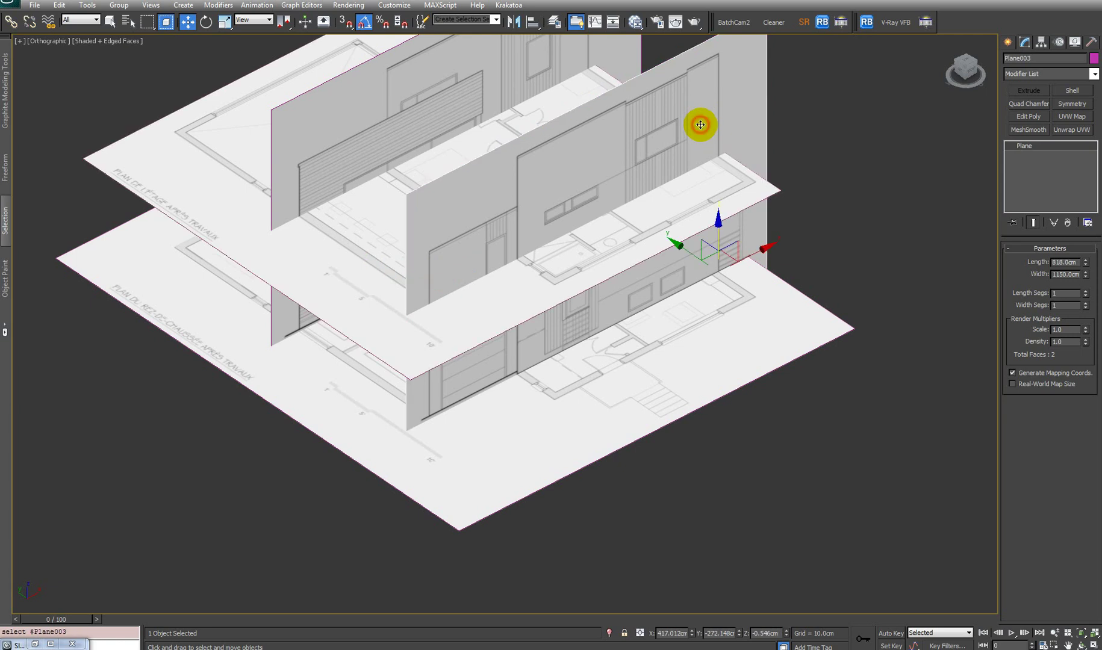
text(front)
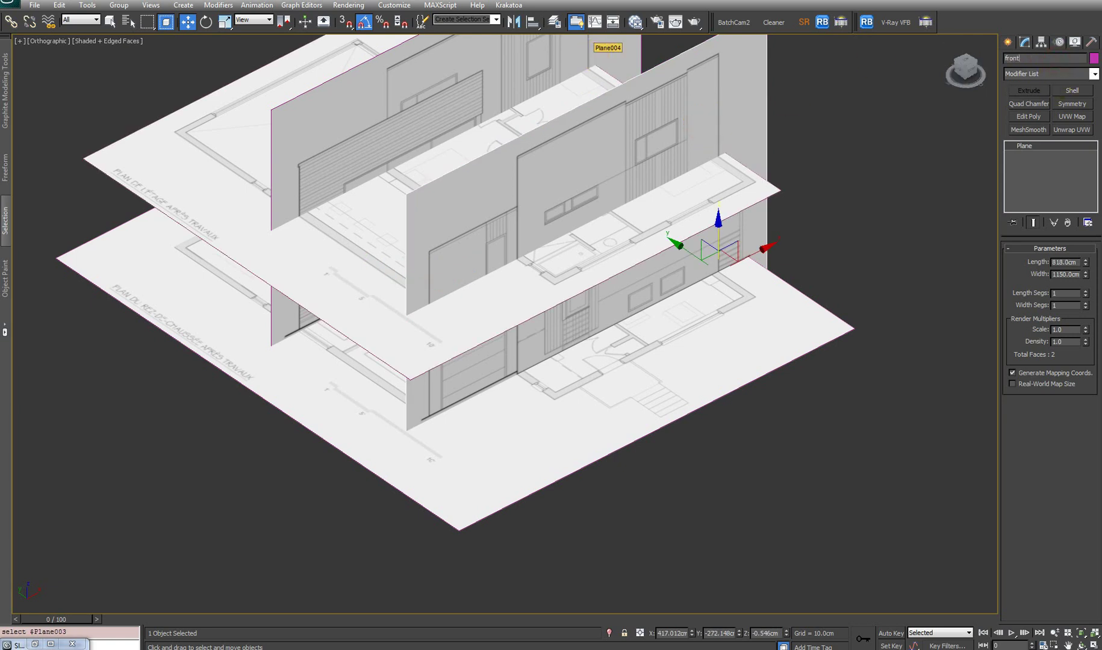
click(341, 173)
alt+middle_drag(265, 202, 415, 328)
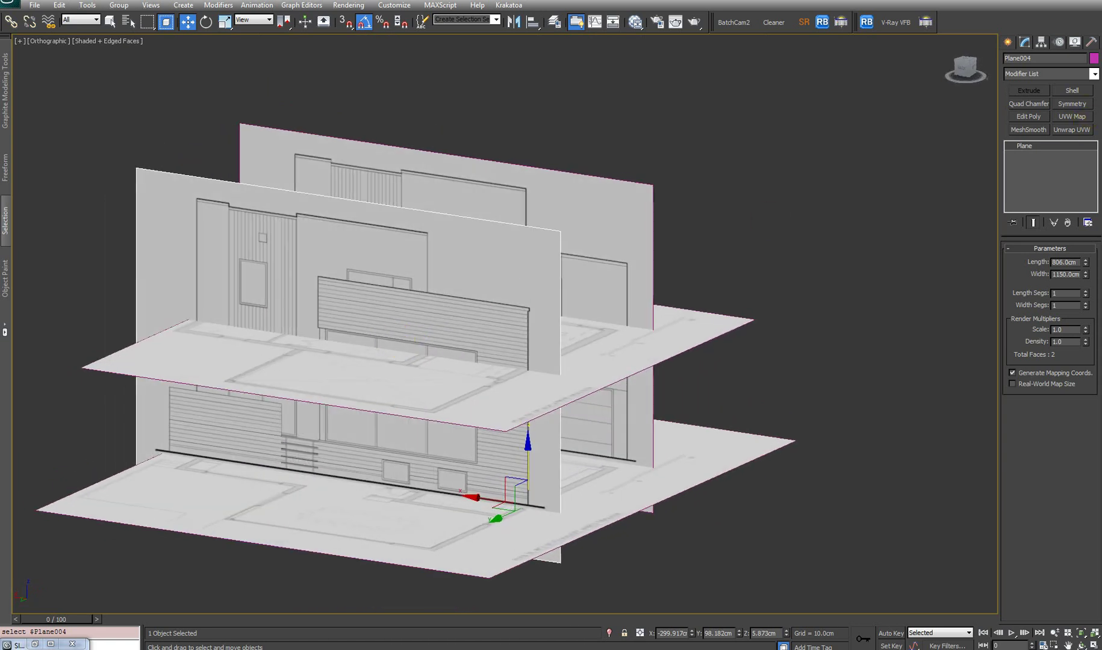
text(back)
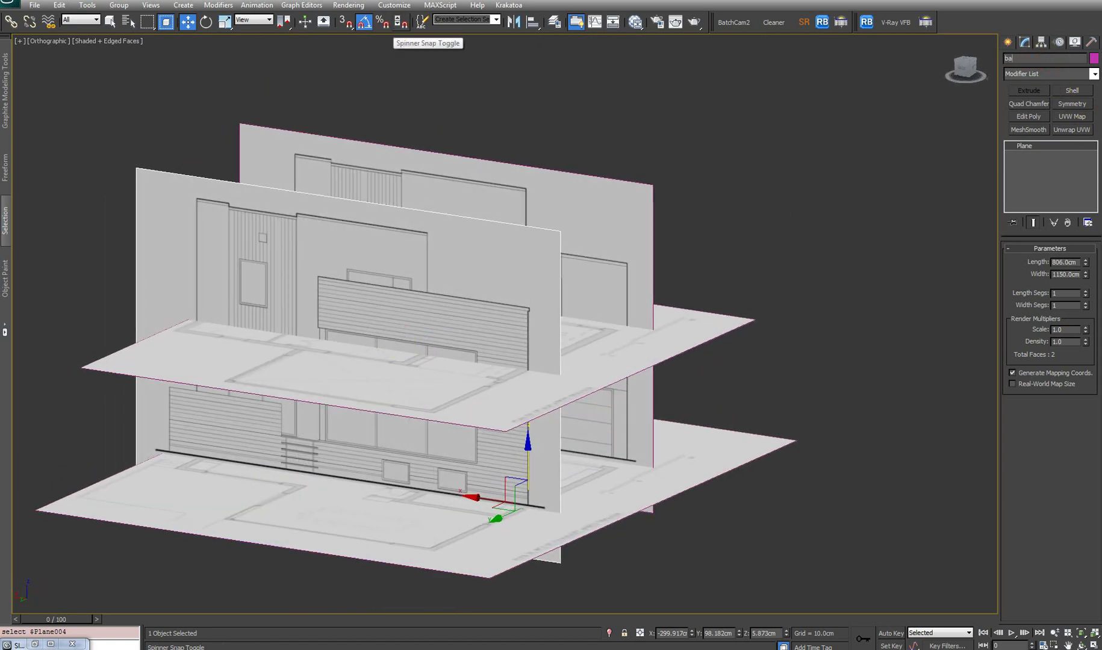
key(Return)
Slide the back plane about 62 cm and the front plane about 44 cm along Y
click(483, 284)
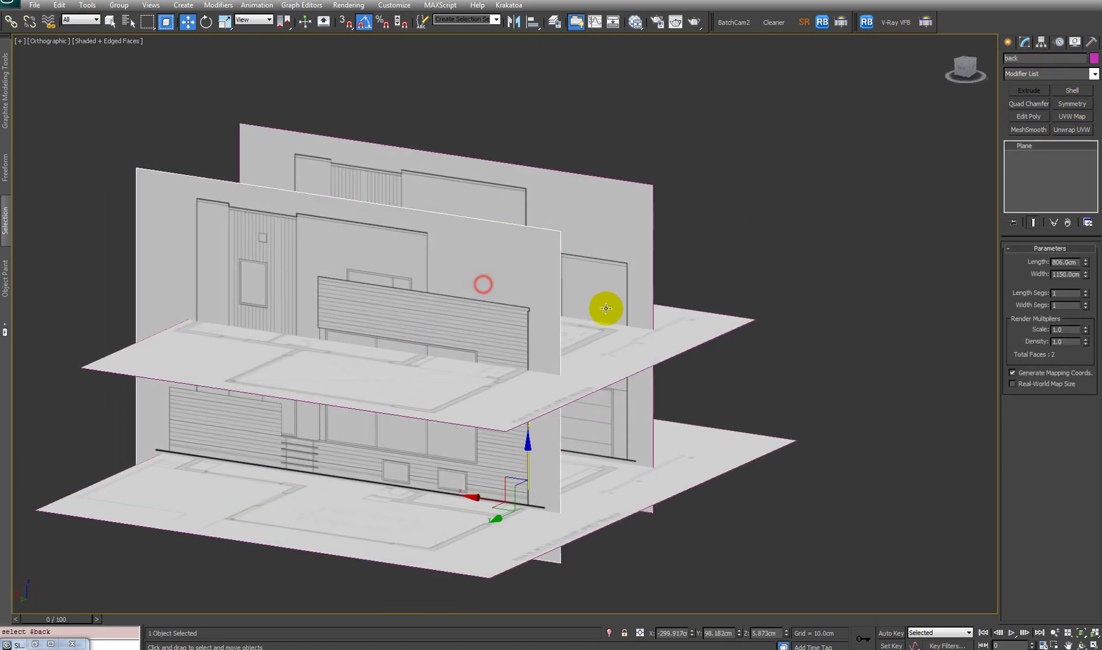
alt+middle_drag(606, 308, 572, 323)
drag(448, 542, 428, 547)
alt+middle_drag(428, 546, 511, 352)
click(512, 352)
drag(568, 449, 551, 443)
alt+middle_drag(551, 442, 467, 324)
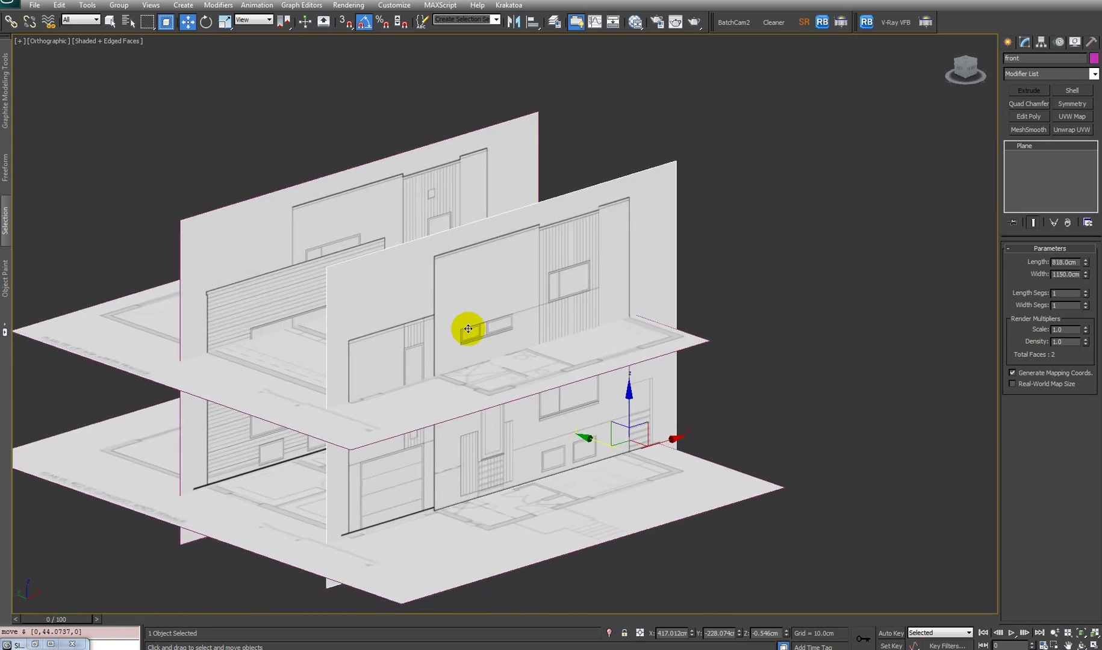
Save the scene as lesson1 in the House_tutorial scenes folder
click(11, 3)
click(42, 121)
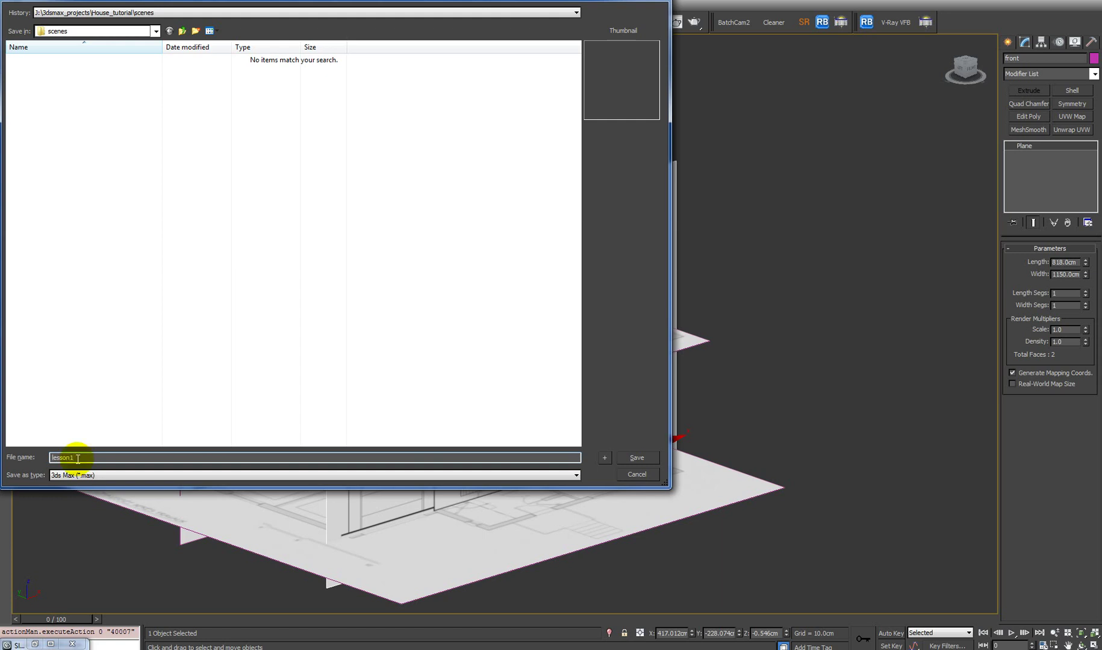
click(637, 458)
Orbit around the house and select the front elevation plane
alt+middle_drag(634, 450, 509, 385)
click(428, 358)
alt+middle_drag(428, 357, 455, 367)
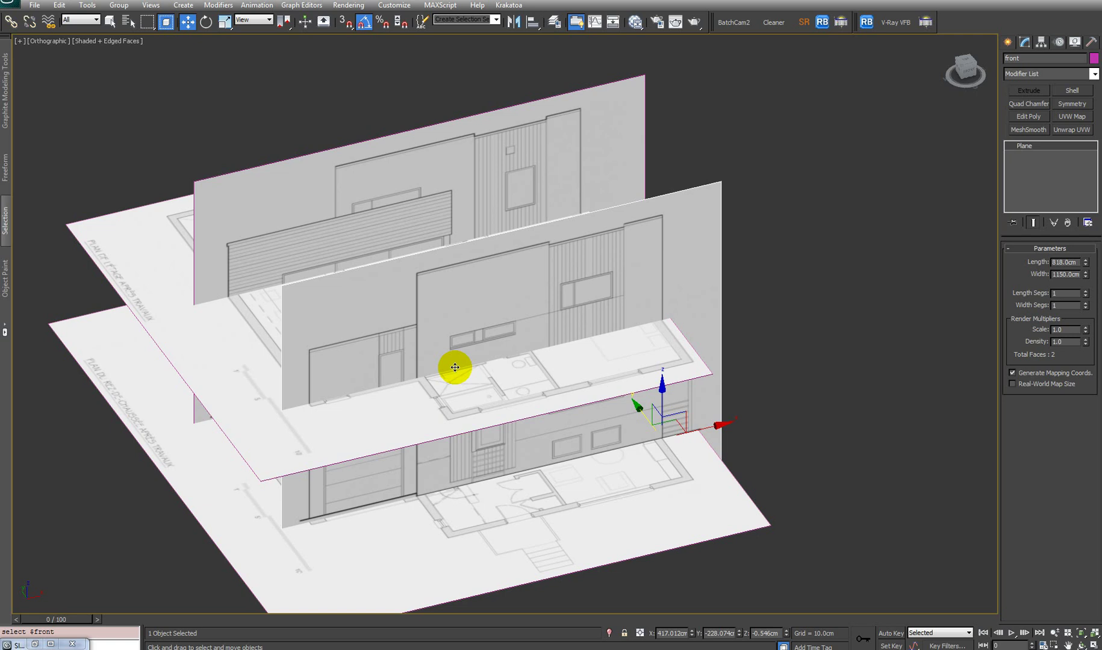